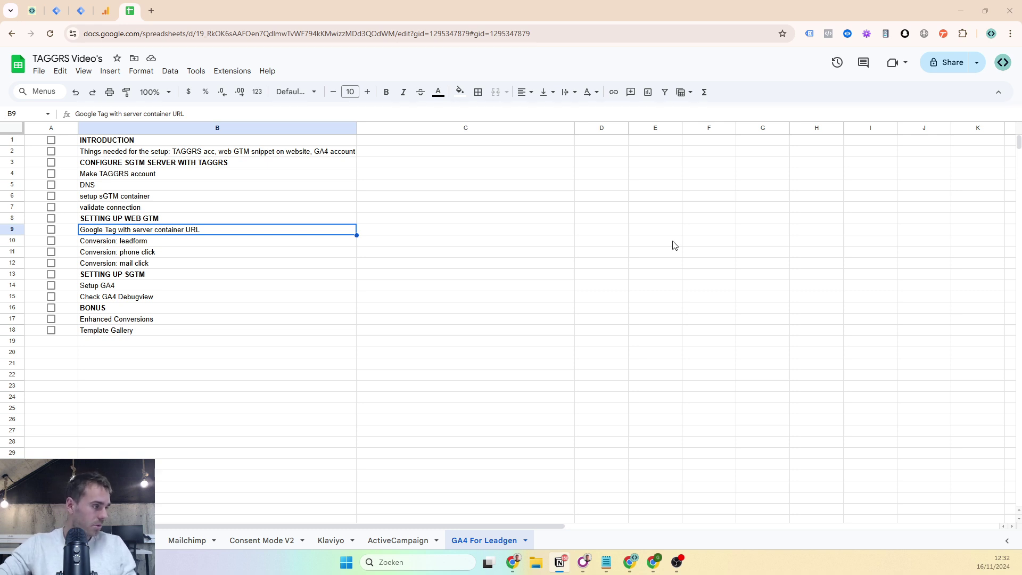
- Tick the INTRODUCTION and setup requirements checklist items, then bring up the TAGGRS dashboard
left_click_drag(206, 144, 230, 155)
left_click(229, 154)
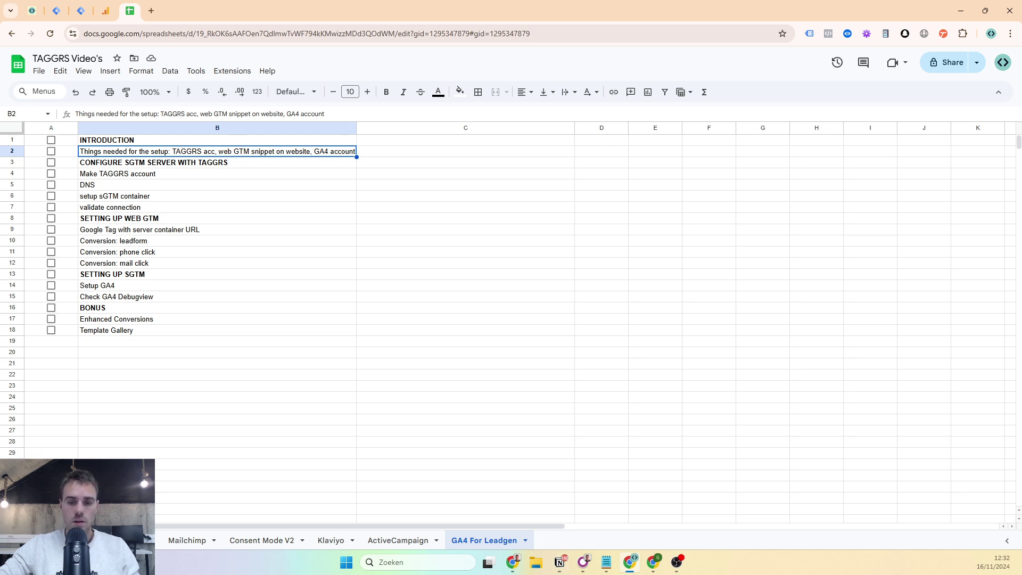
key("alt+Tab")
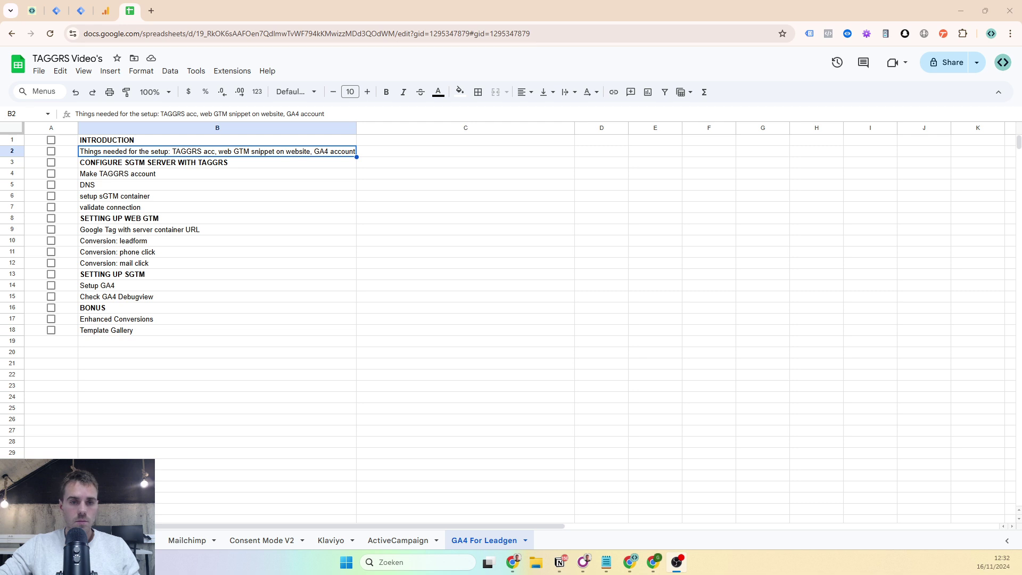
left_click(51, 151)
left_click(51, 140)
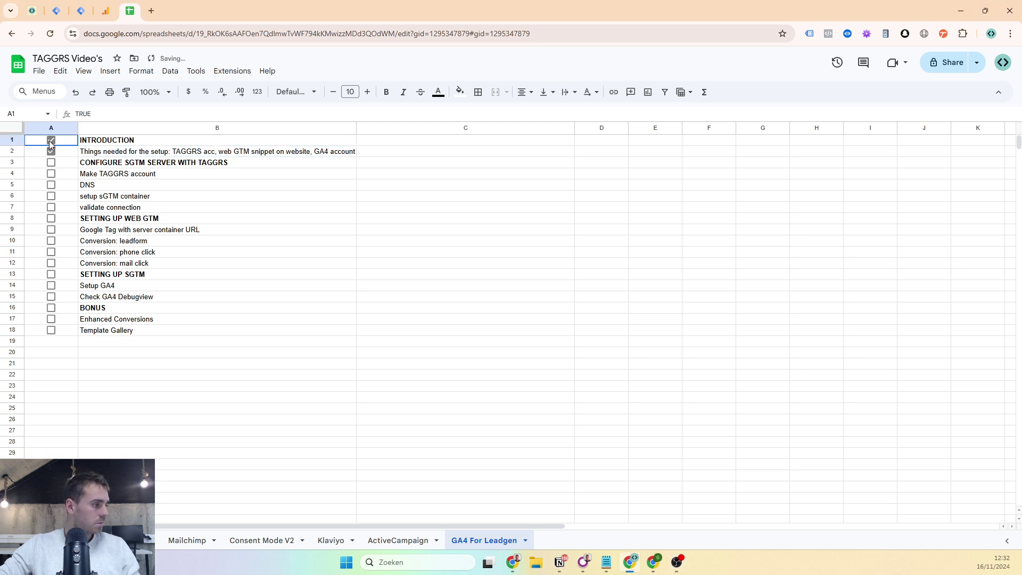
left_click(81, 163)
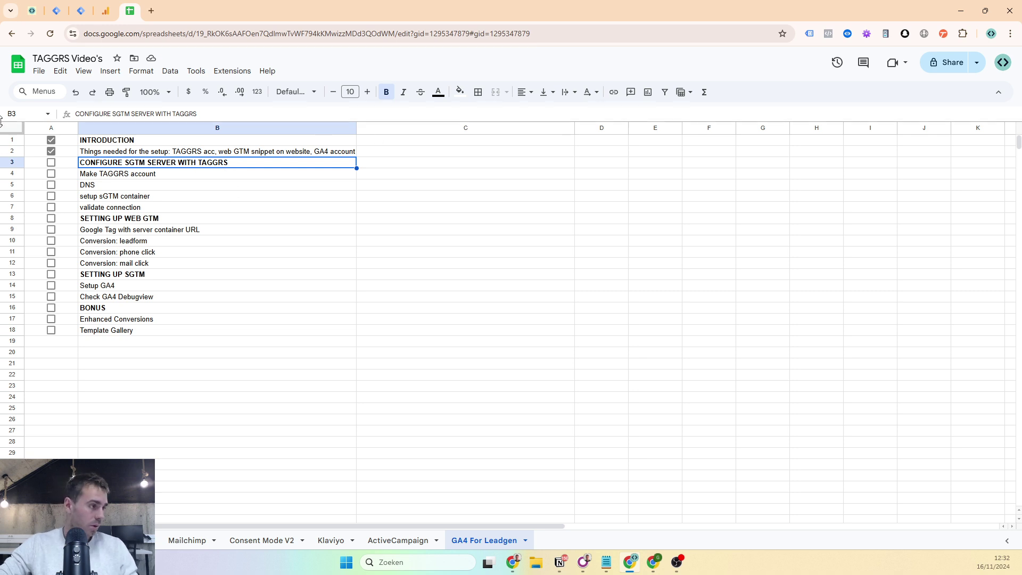
left_click(33, 5)
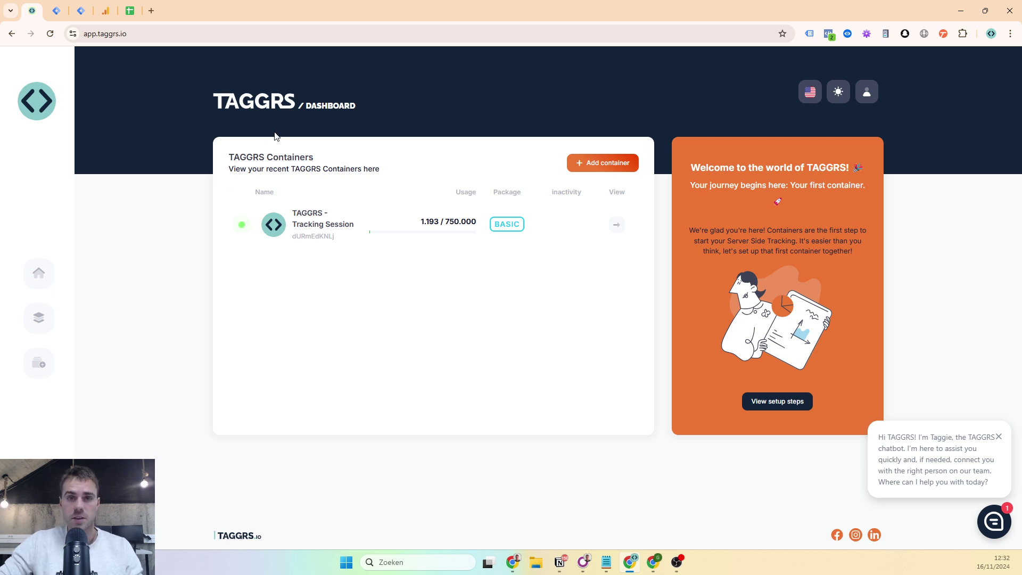
- Review the Tracking Session container's domain, subdomain and Container Configuration value, then open the demo1-taggrs.nl web container
left_click(616, 224)
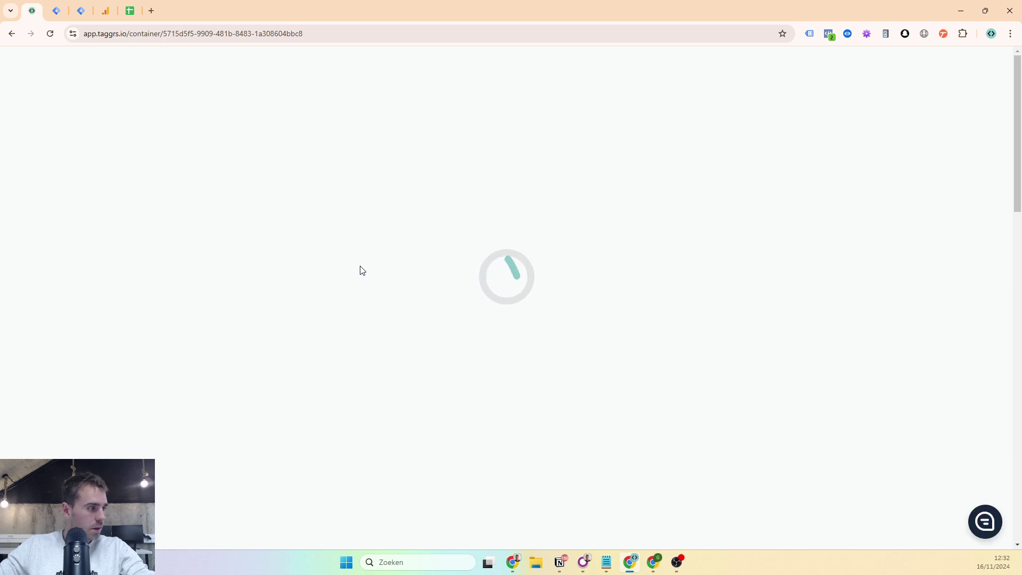
left_click(339, 274)
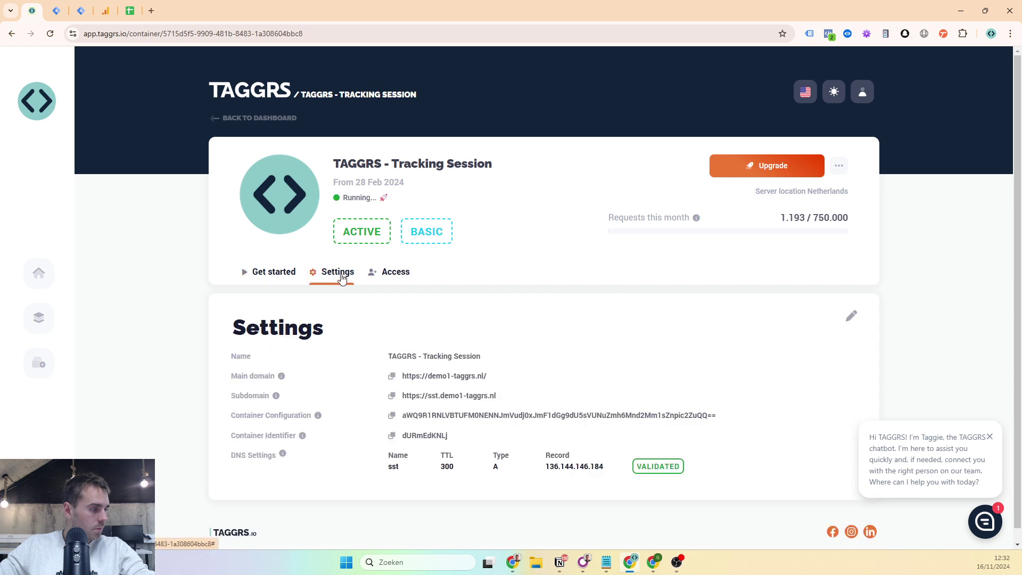
scroll(488, 255, "down", 1)
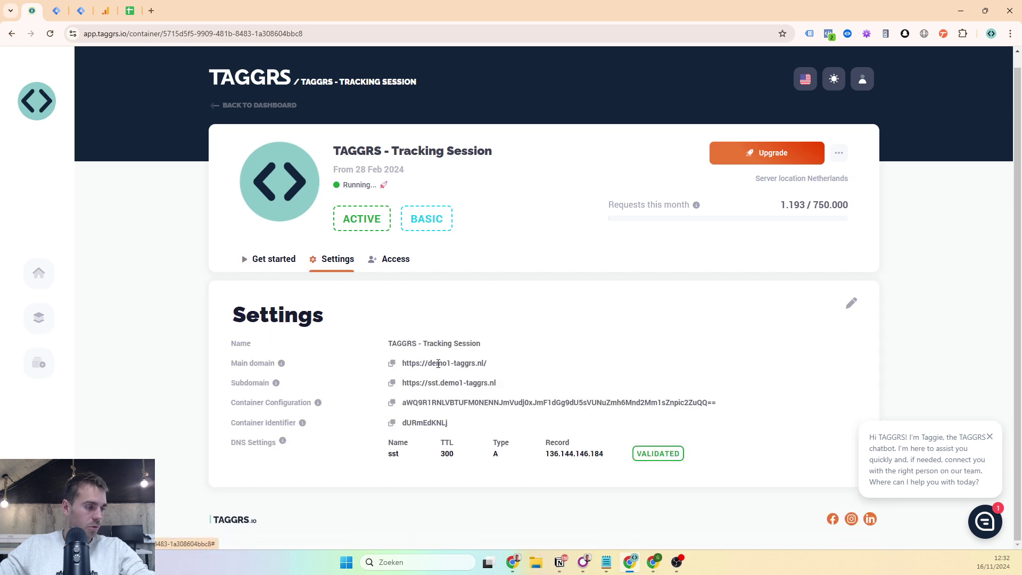
left_click_drag(403, 363, 488, 363)
double_click(452, 383)
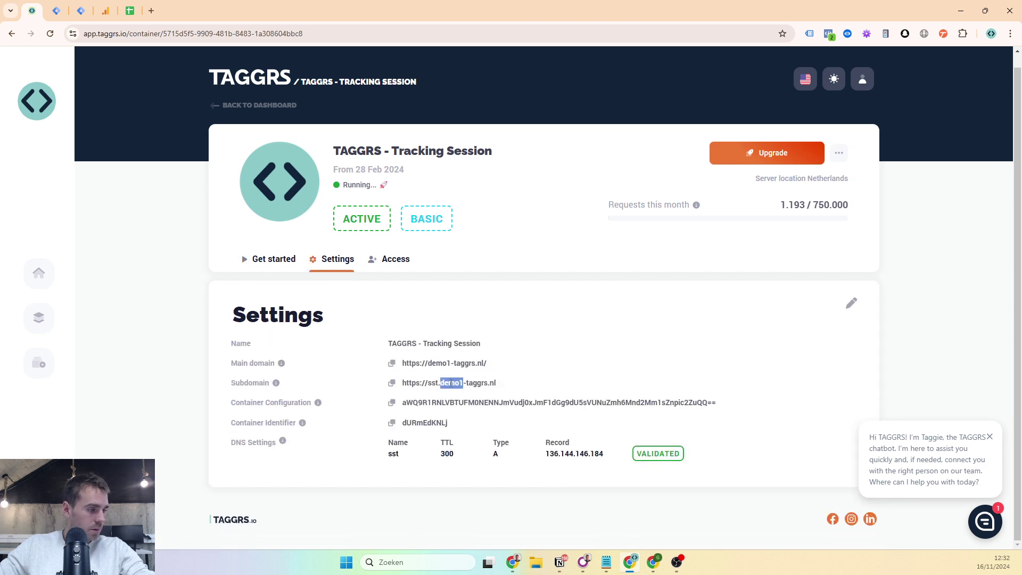
left_click(432, 387)
left_click_drag(431, 387, 443, 395)
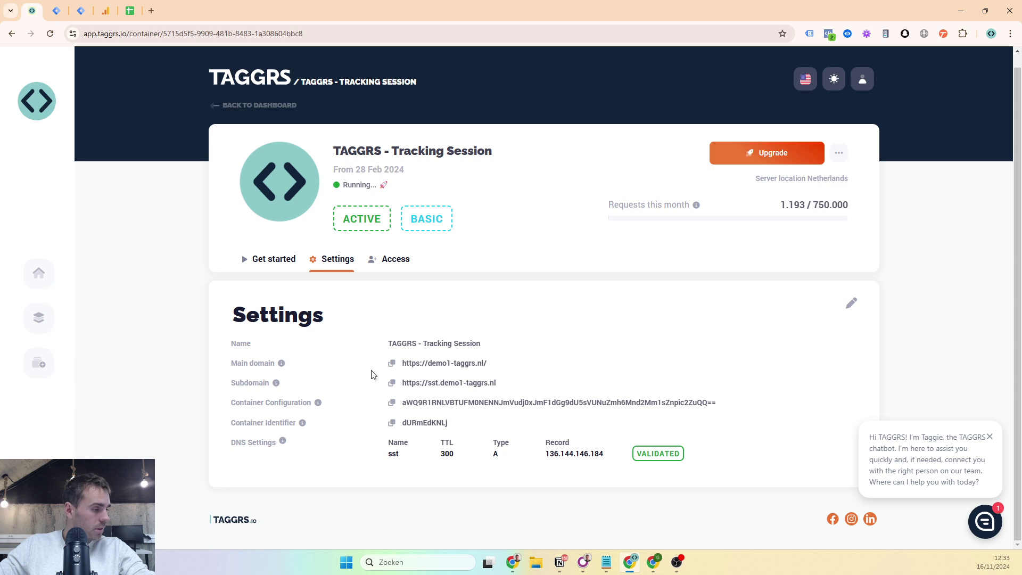
left_click_drag(406, 402, 713, 394)
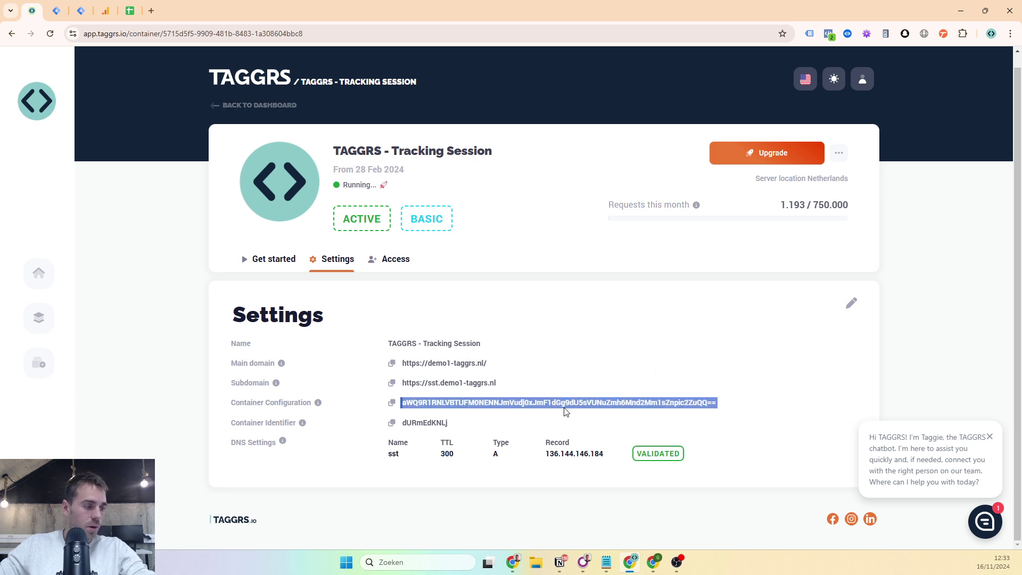
left_click(80, 6)
left_click(57, 11)
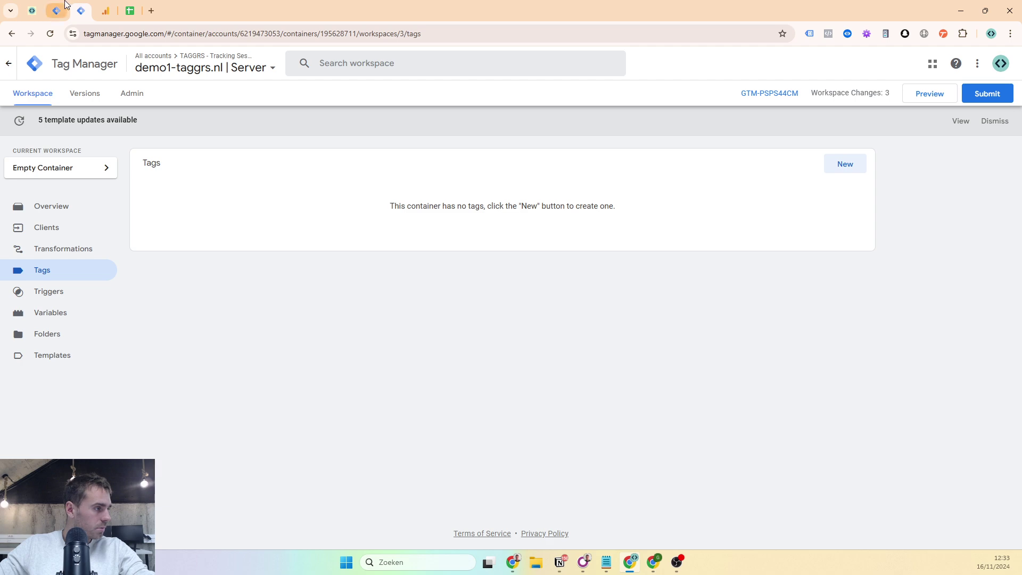
- Return to All accounts and locate the demo1-taggrs.nl | Web container
left_click(34, 67)
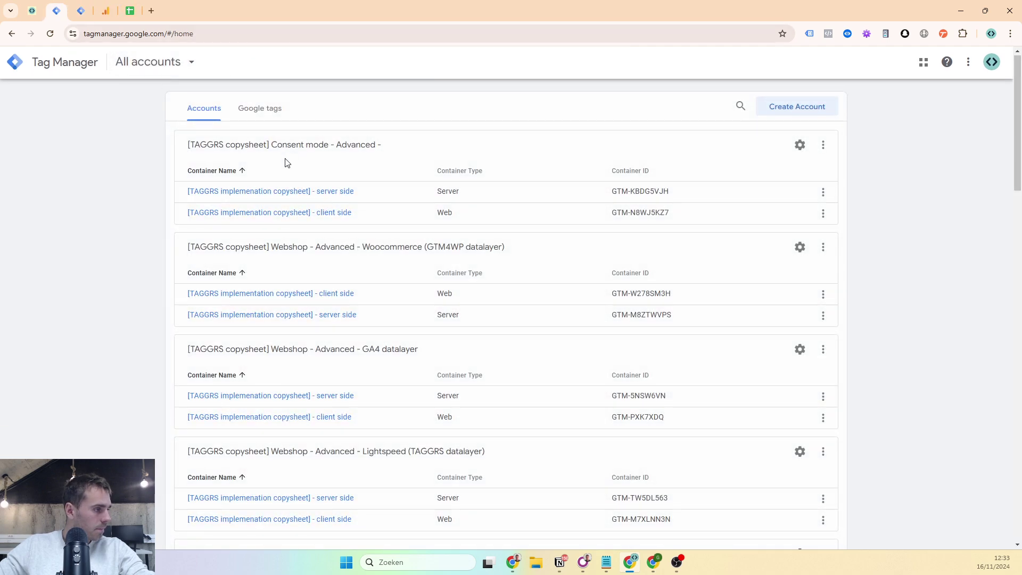
scroll(276, 170, "down", 20)
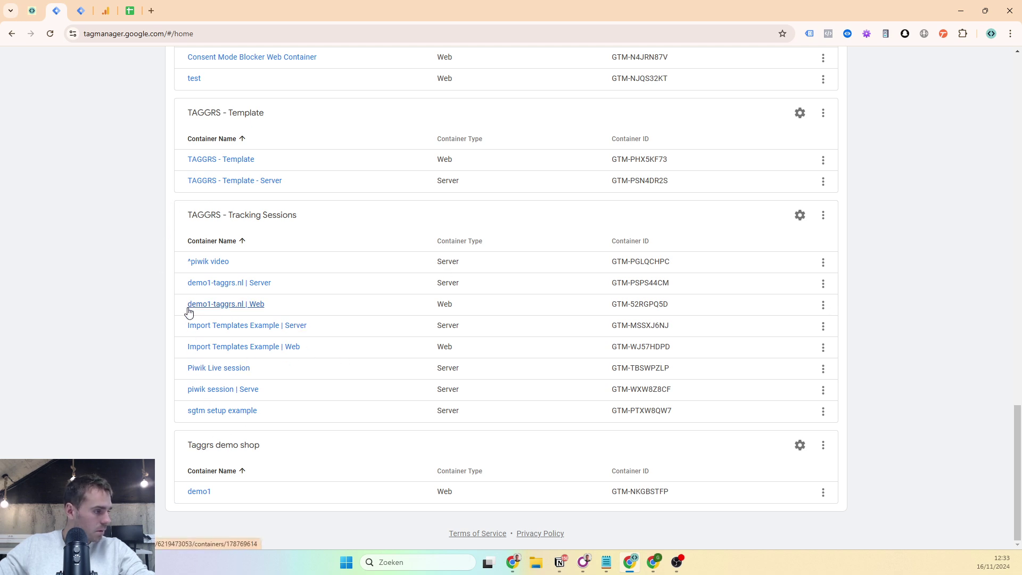
left_click_drag(186, 308, 265, 308)
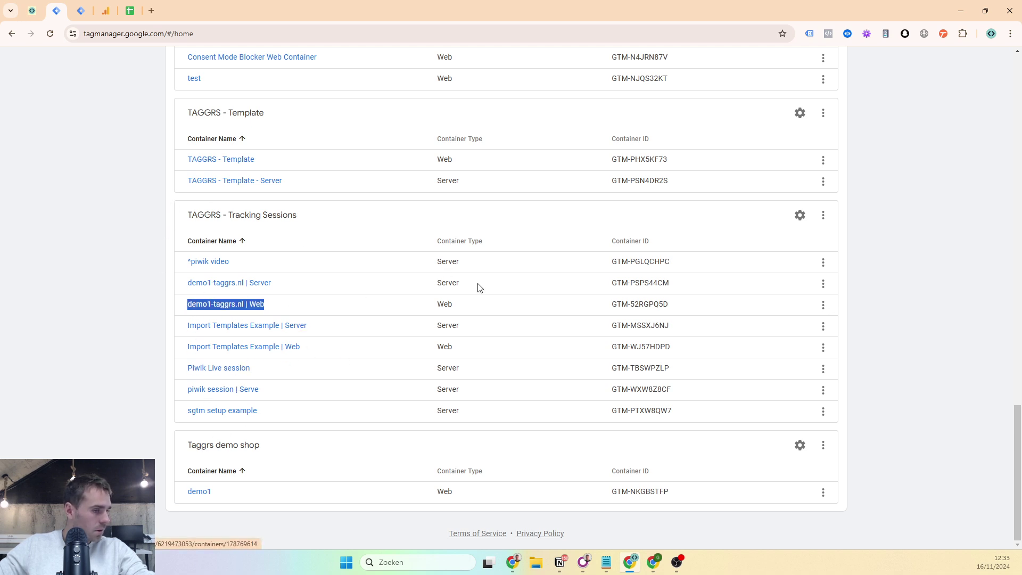
- Create a Server container named 'tracking ga4 example' in the TAGGRS - Tracking Sessions account
left_click(822, 216)
left_click(801, 307)
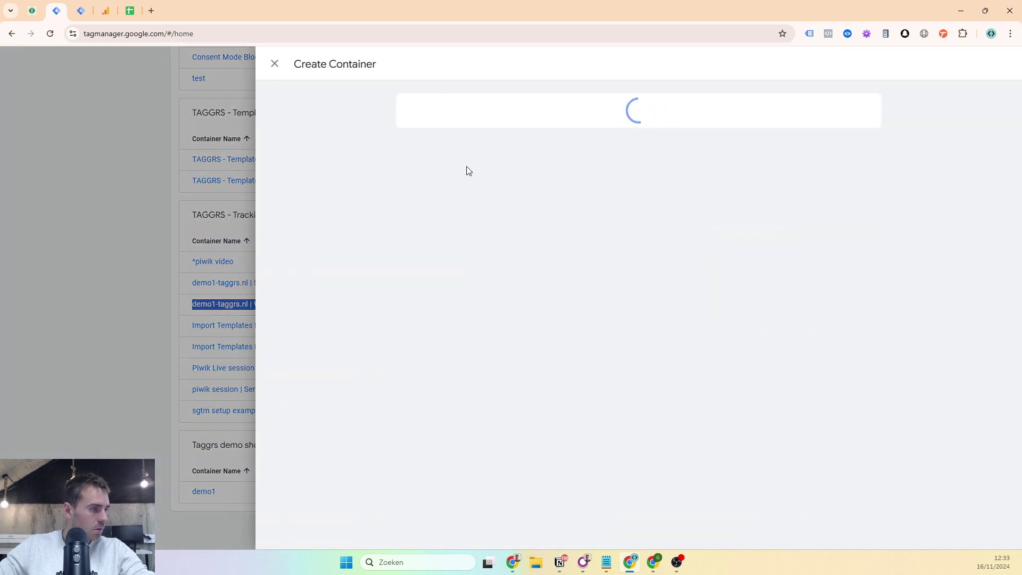
left_click(501, 161)
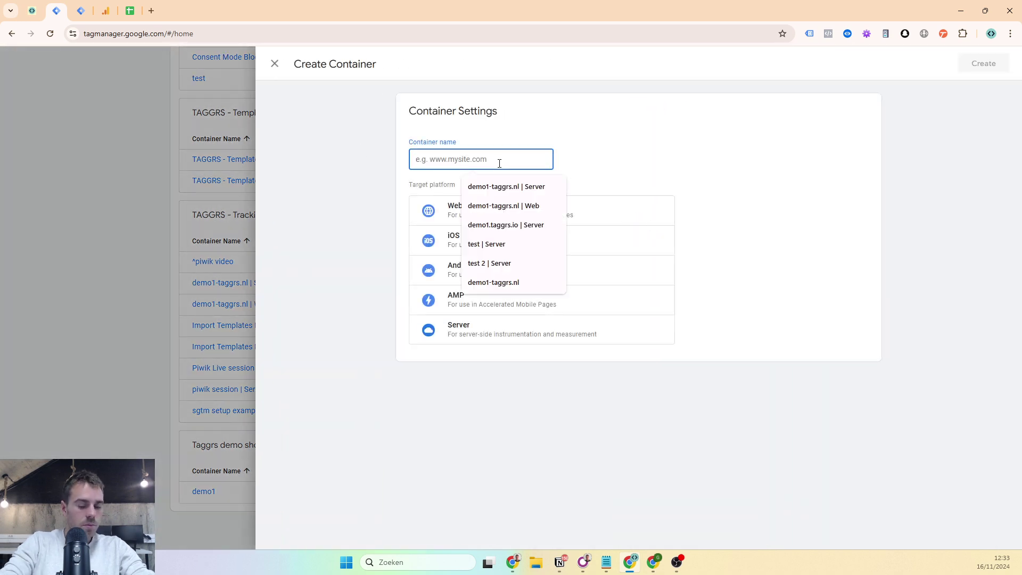
type("tracking ga")
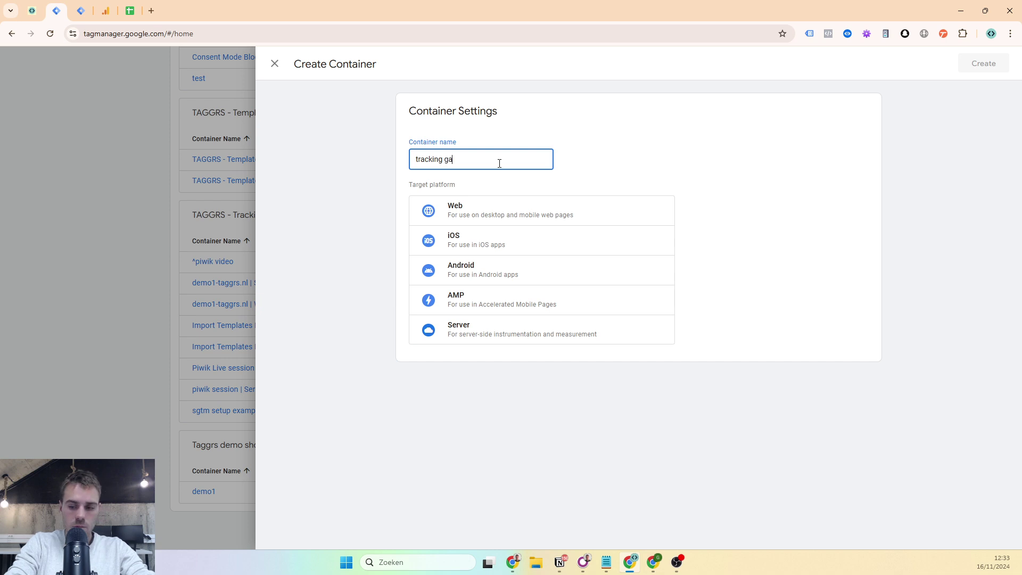
type("4 example")
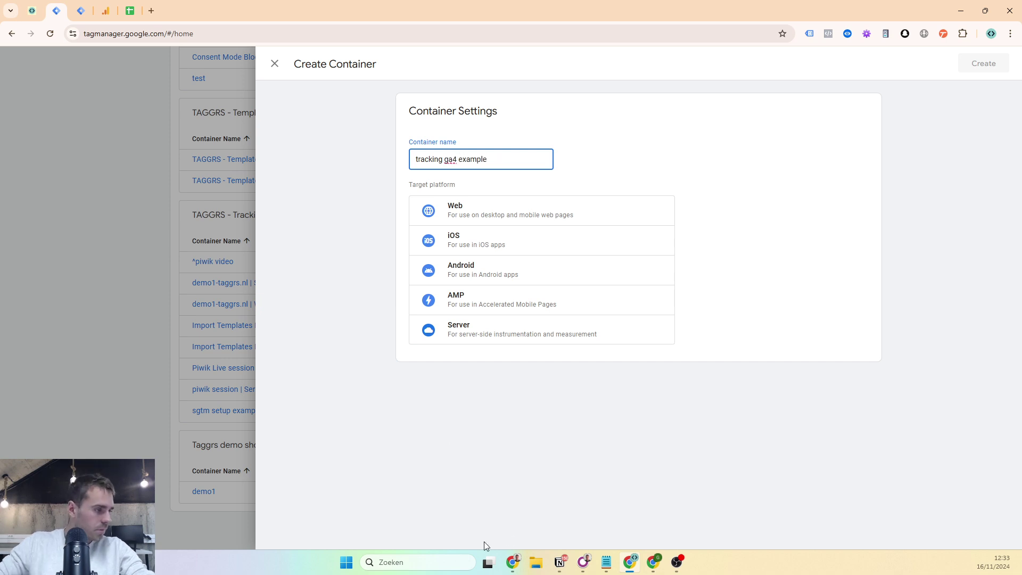
left_click(527, 330)
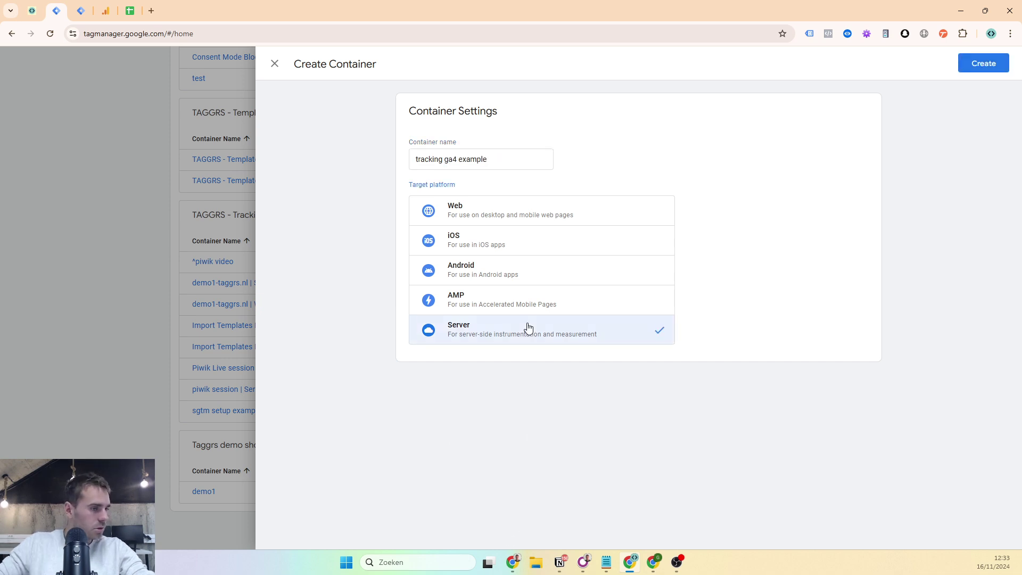
left_click(982, 62)
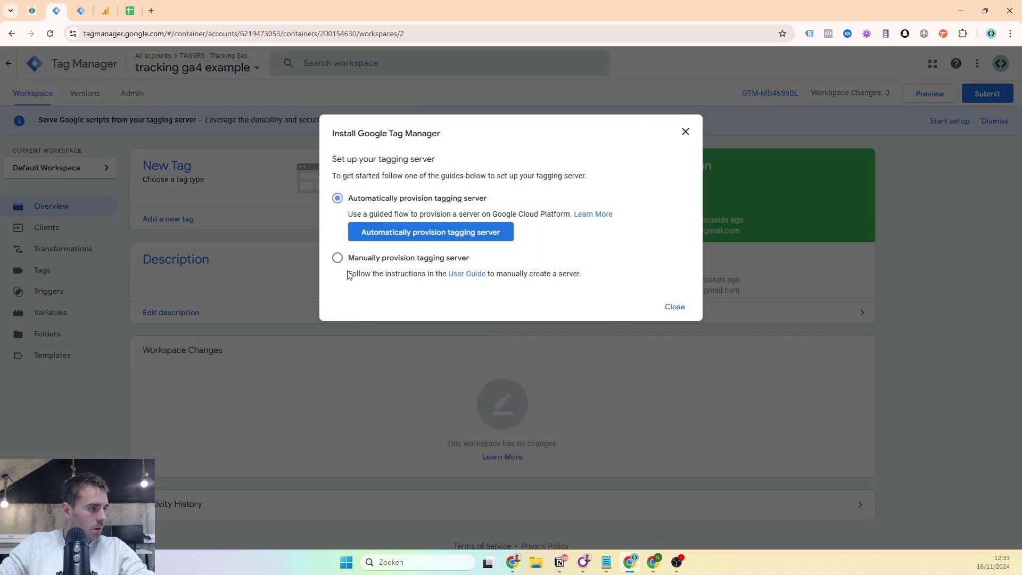
- Choose manual tagging-server setup, copy the new container's config string, and close the install dialog
left_click(433, 269)
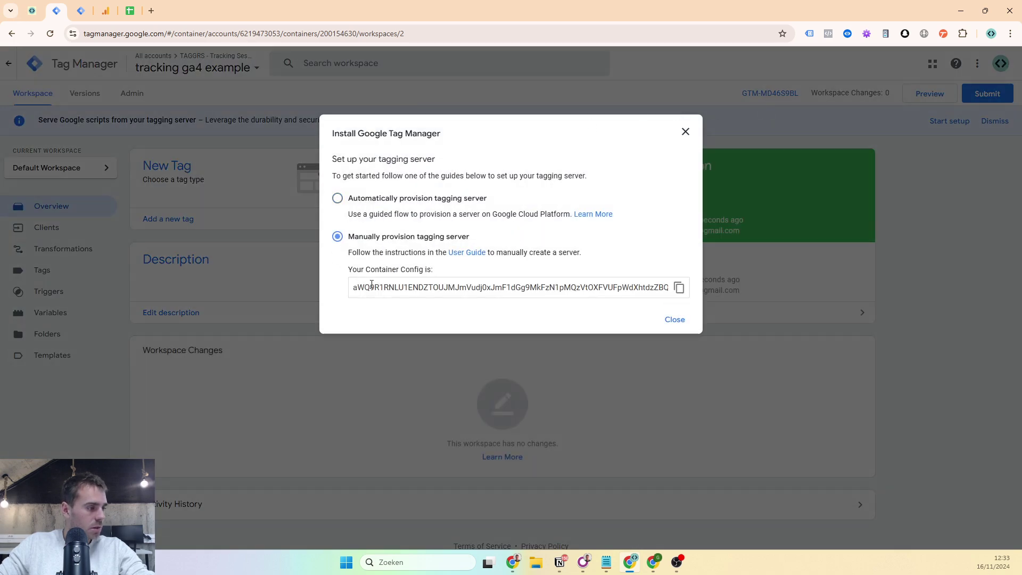
left_click(679, 287)
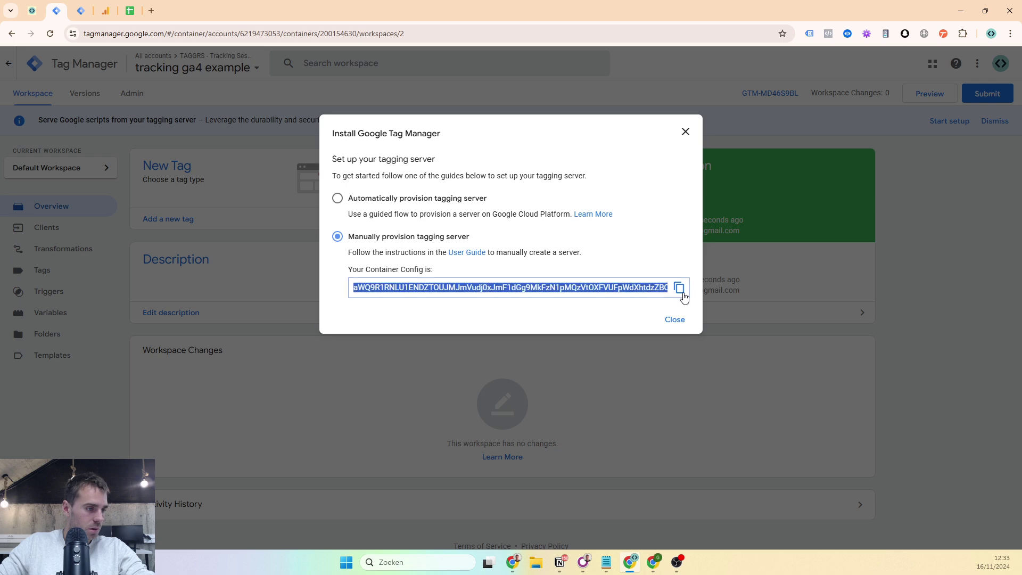
left_click(10, 11)
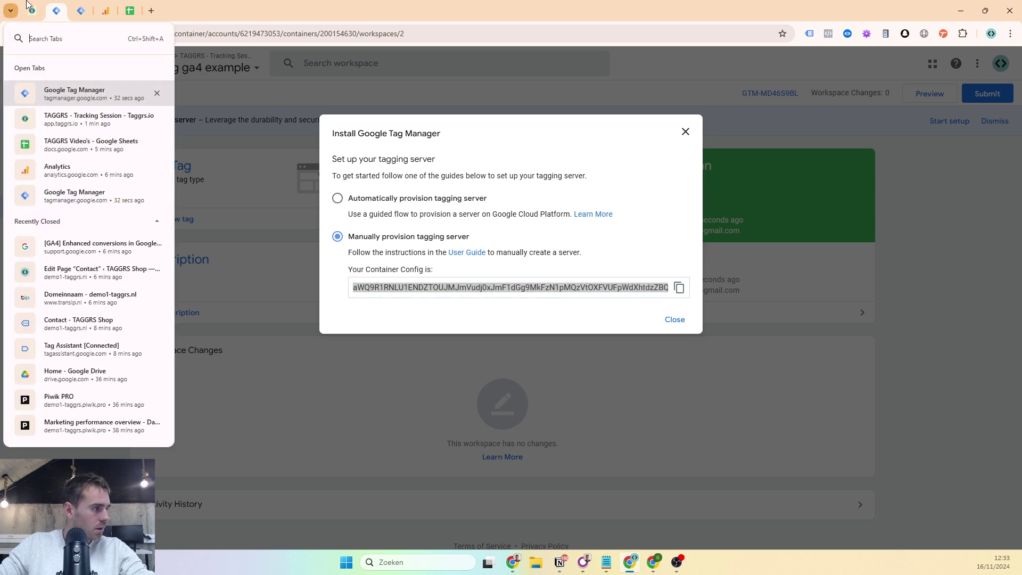
left_click(69, 111)
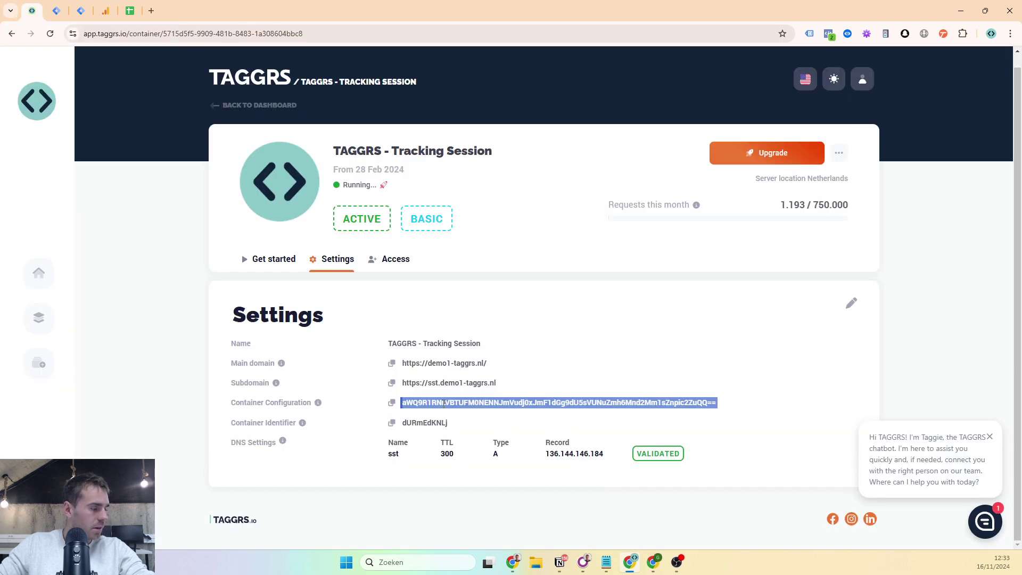
left_click(78, 6)
left_click(54, 5)
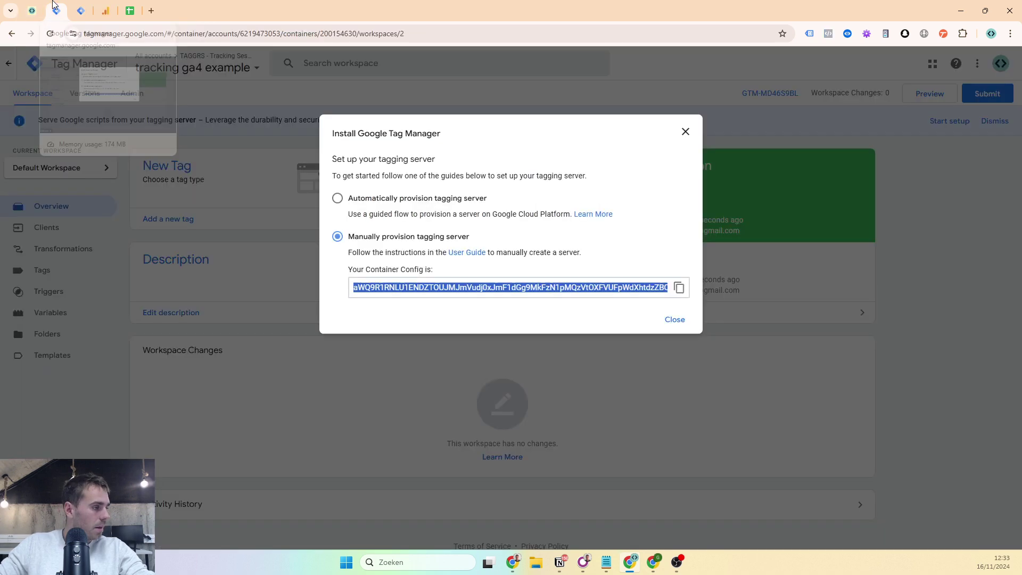
left_click(674, 320)
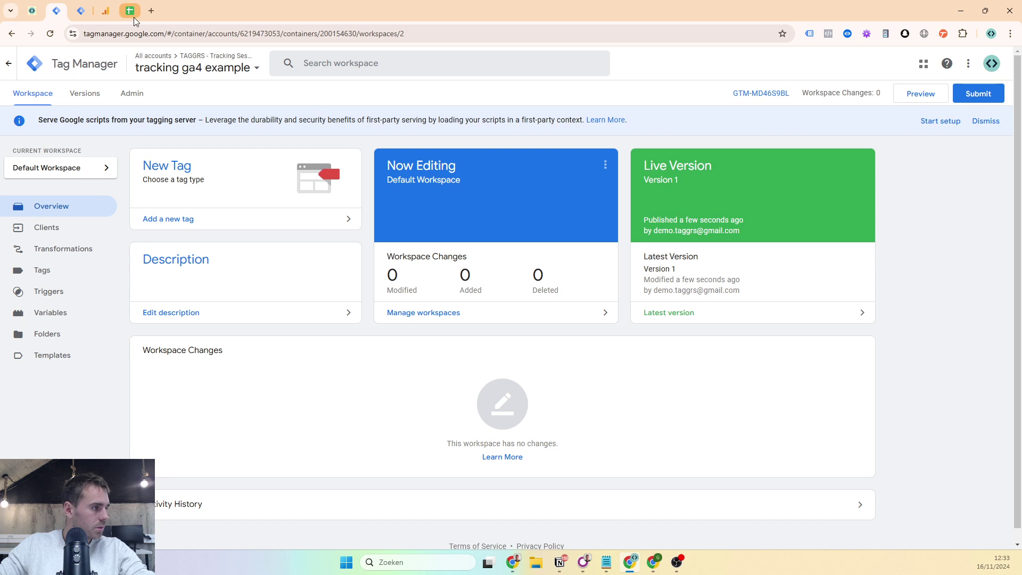
- Check the validated sst A-record in the TAGGRS container's DNS Settings
left_click(32, 11)
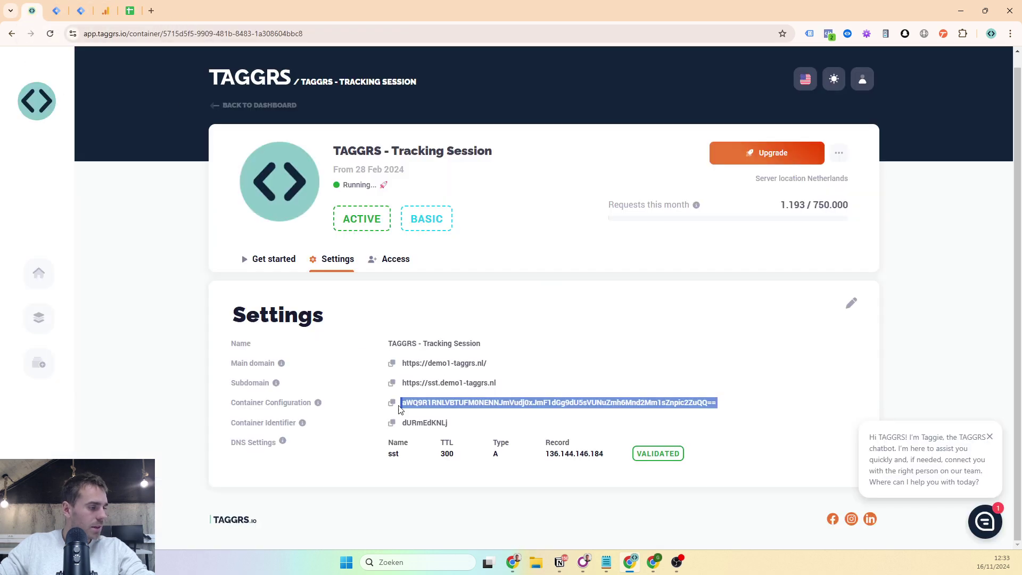
left_click_drag(385, 443, 684, 459)
left_click(723, 457)
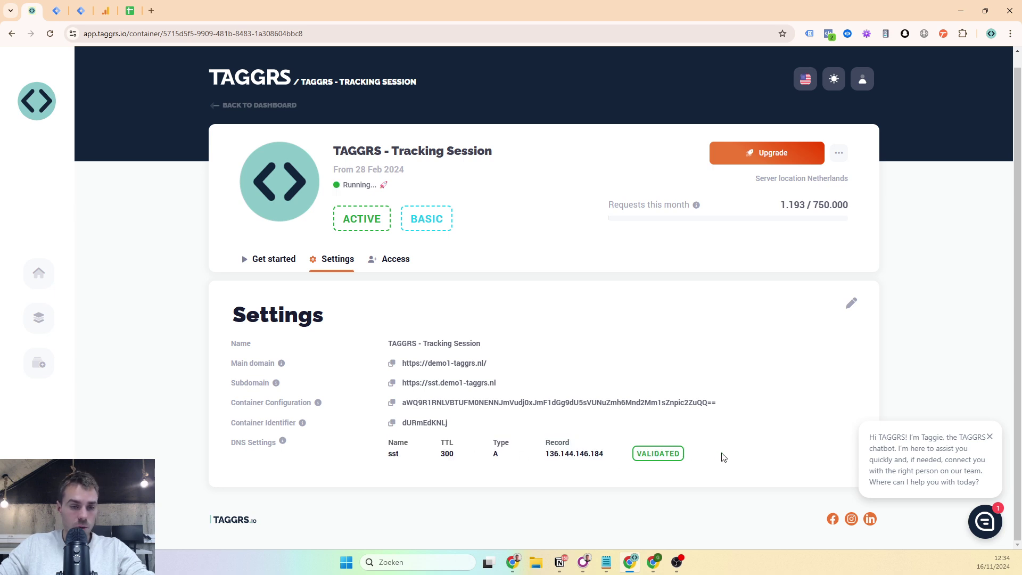
left_click_drag(583, 464, 392, 459)
left_click(395, 466)
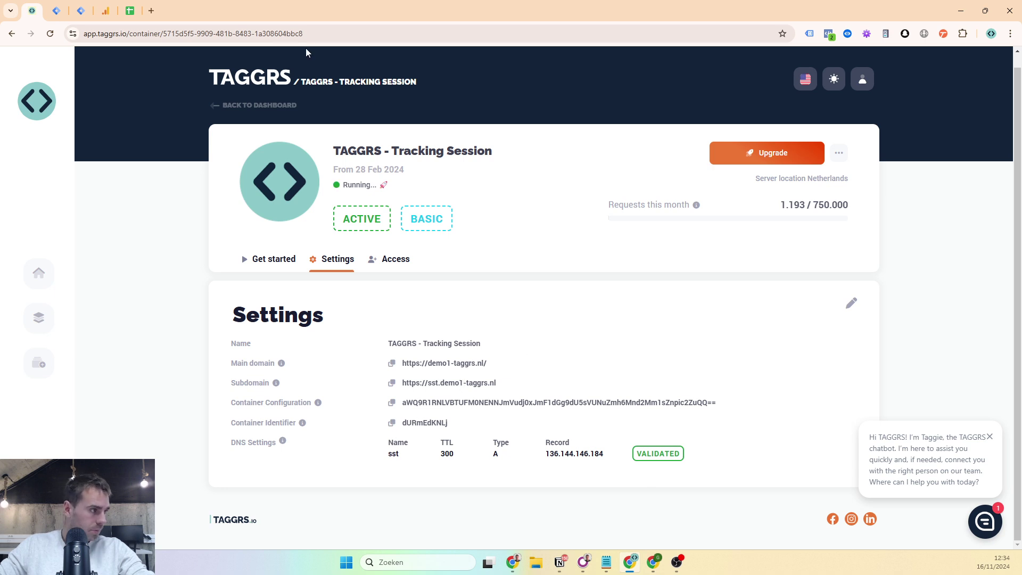
- Compare the server container URL in Container Settings with the TAGGRS subdomain
left_click(91, 5)
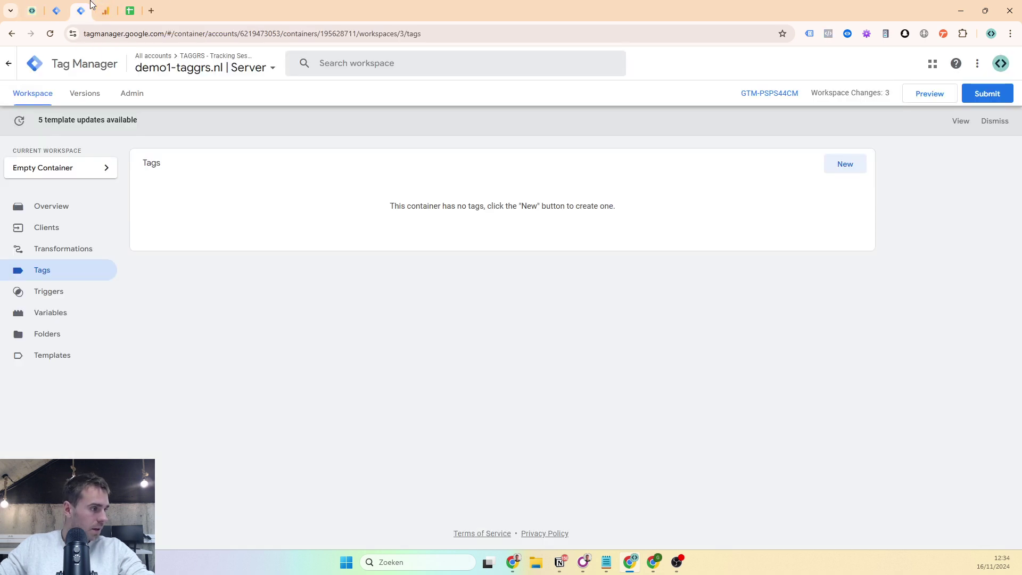
left_click(140, 100)
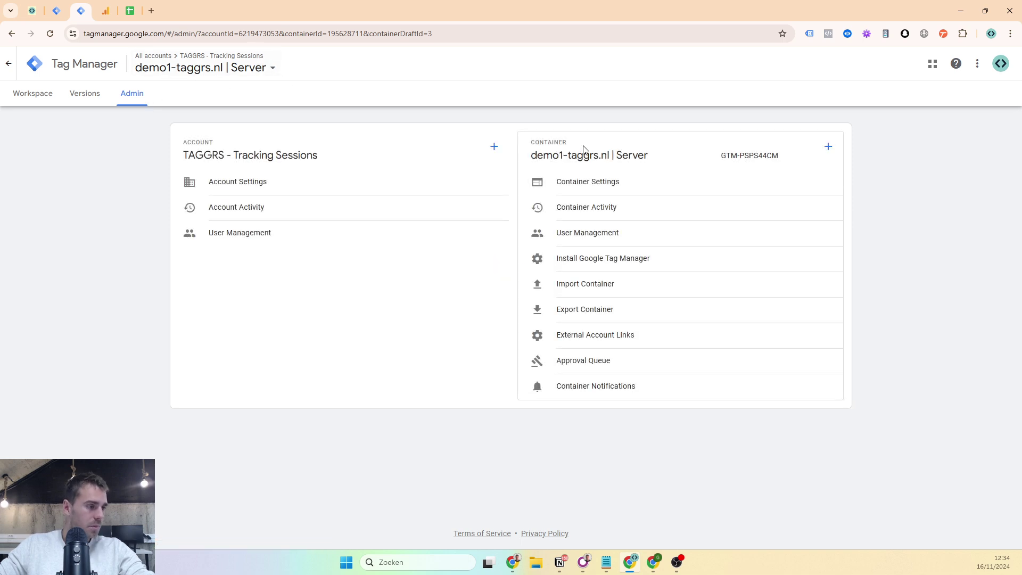
left_click(548, 177)
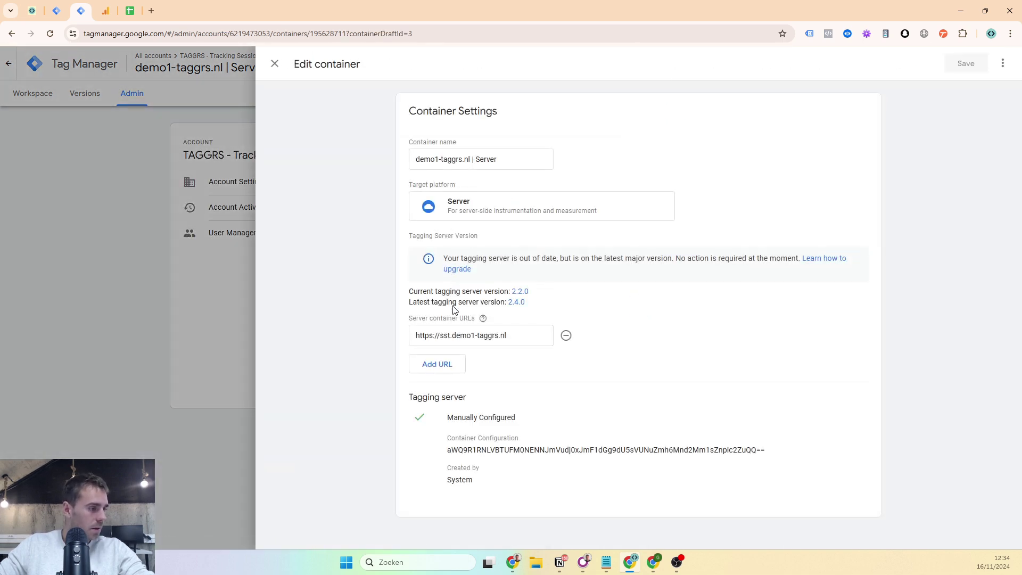
triple_click(446, 341)
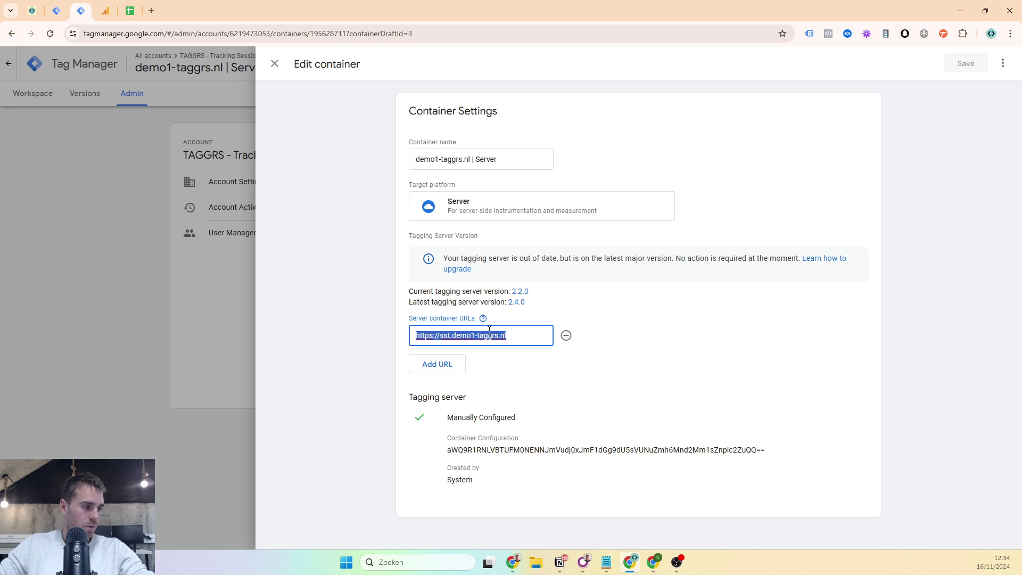
left_click(31, 6)
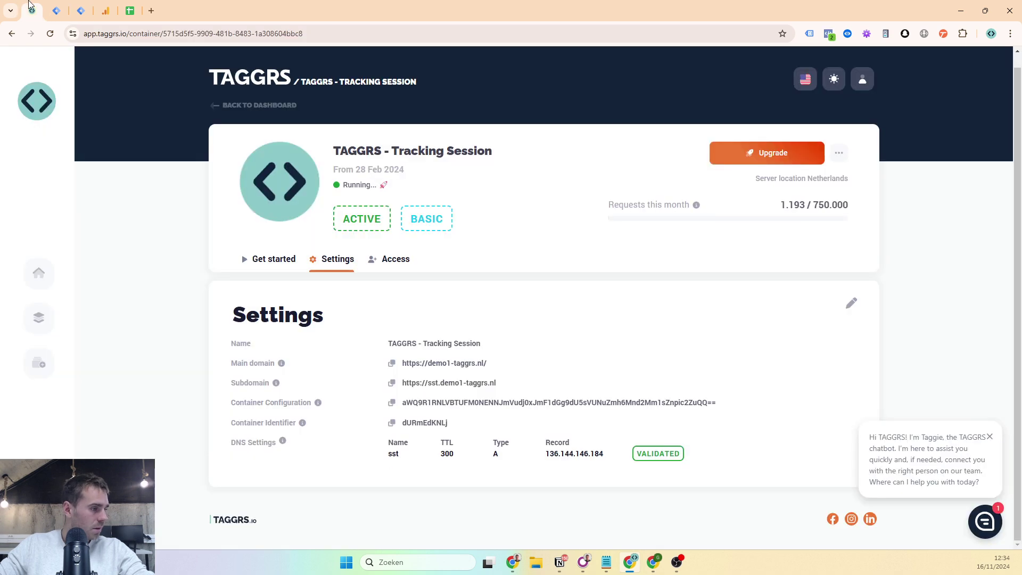
triple_click(435, 384)
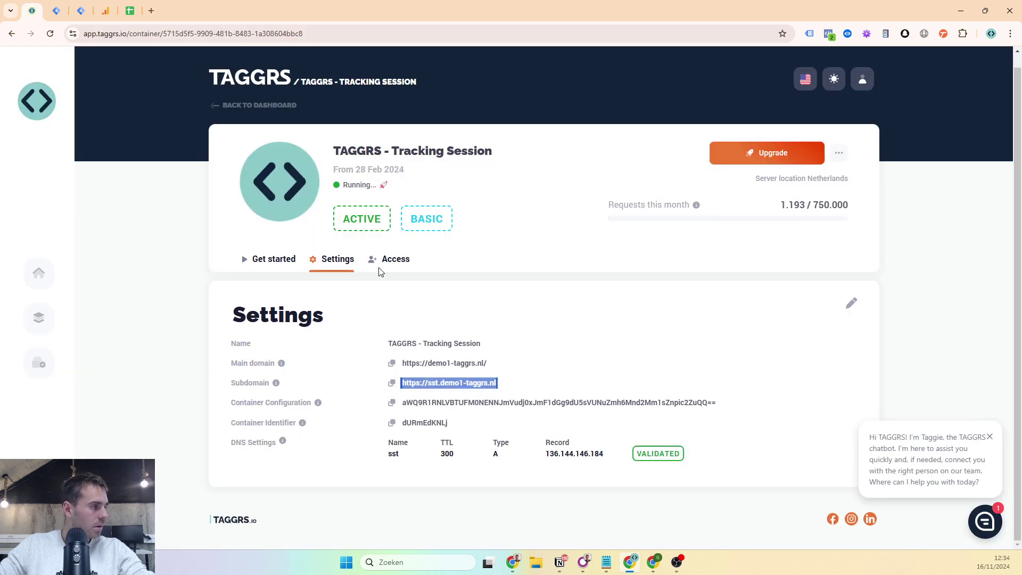
left_click(80, 11)
left_click(274, 63)
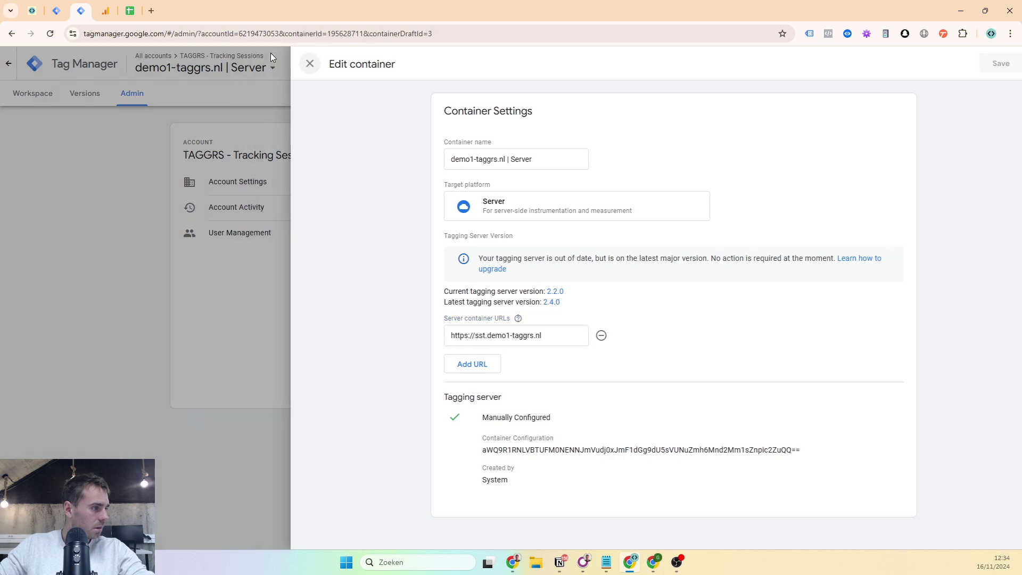
- Open the demo1-taggrs.nl | Web container's Empty Container workspace, then return to the server container
left_click(21, 99)
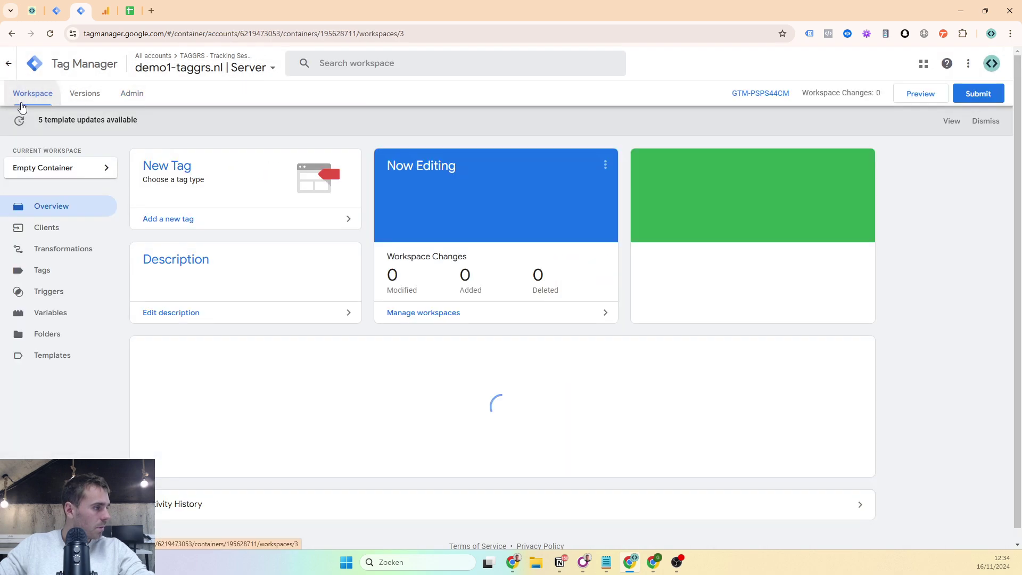
left_click(56, 10)
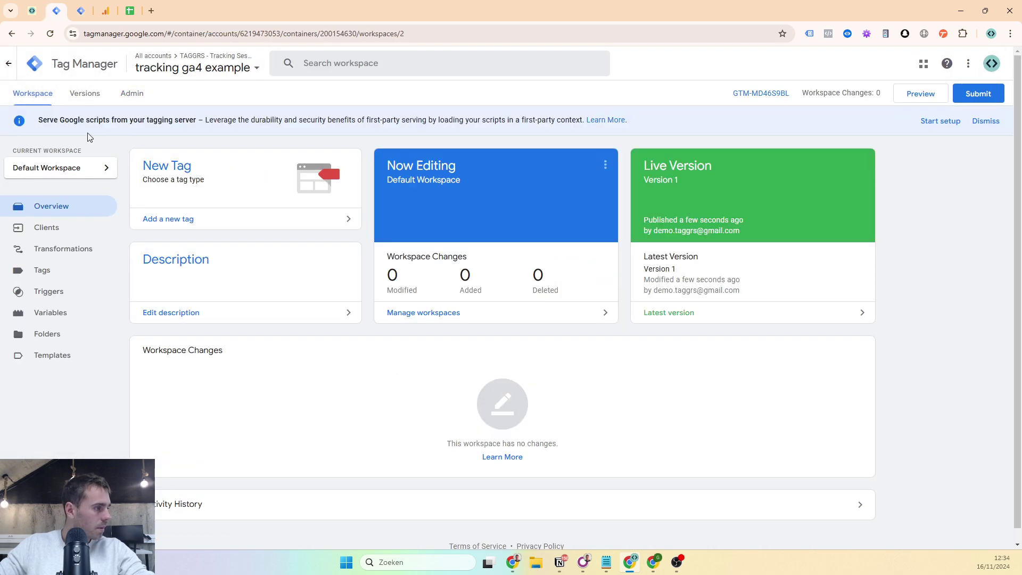
left_click(200, 69)
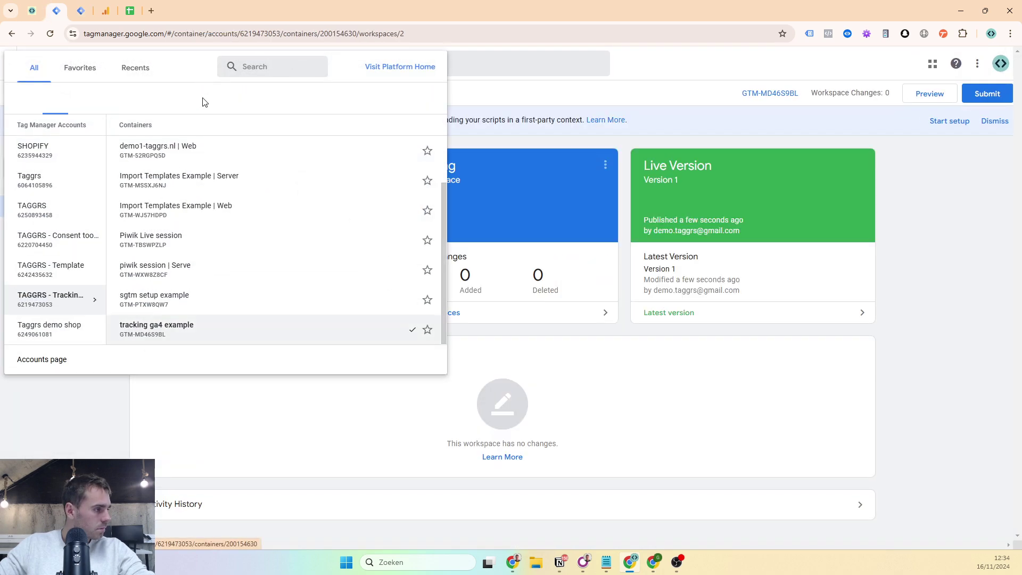
scroll(197, 213, "up", 1)
left_click(198, 209)
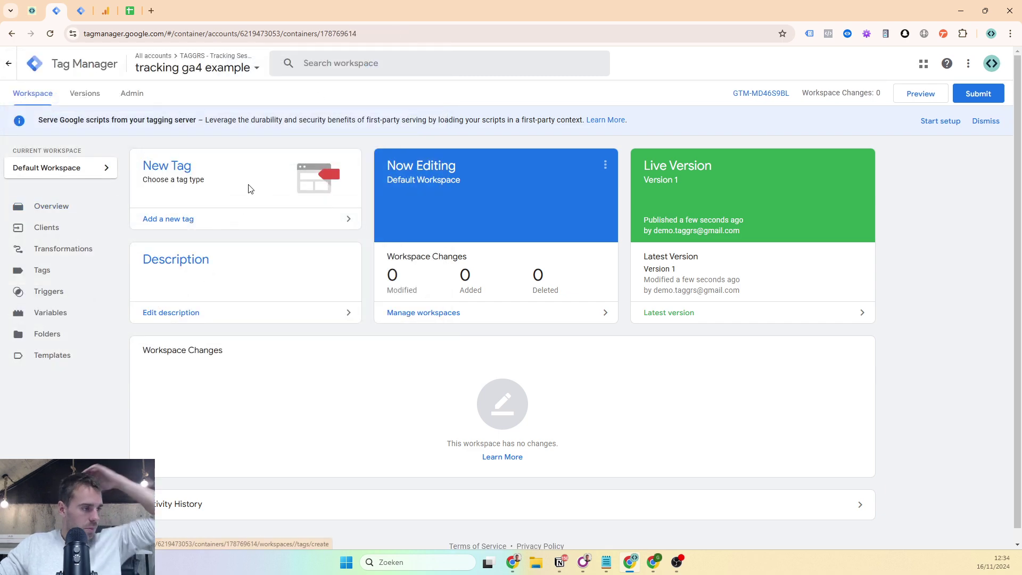
left_click(41, 208)
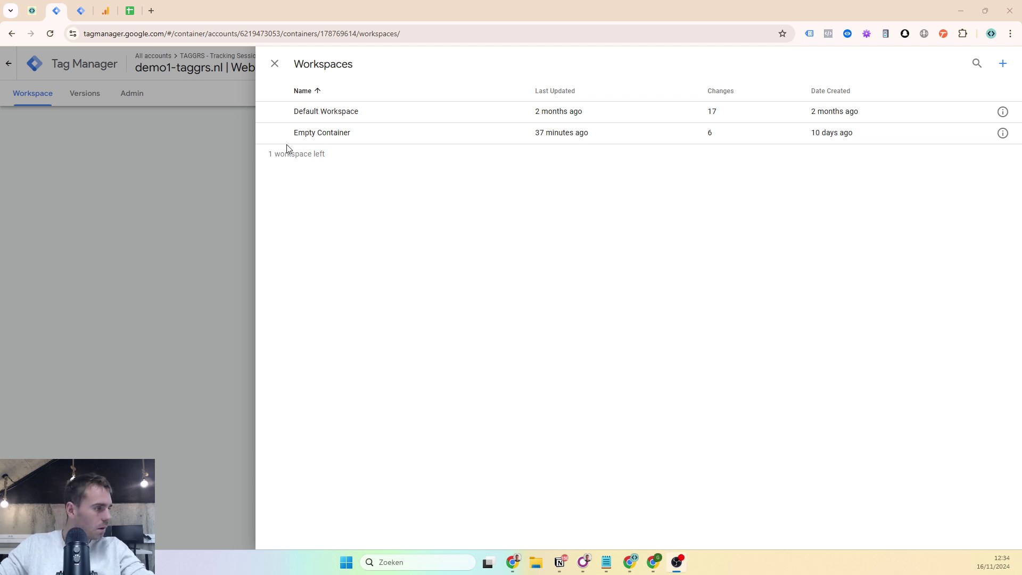
left_click(294, 133)
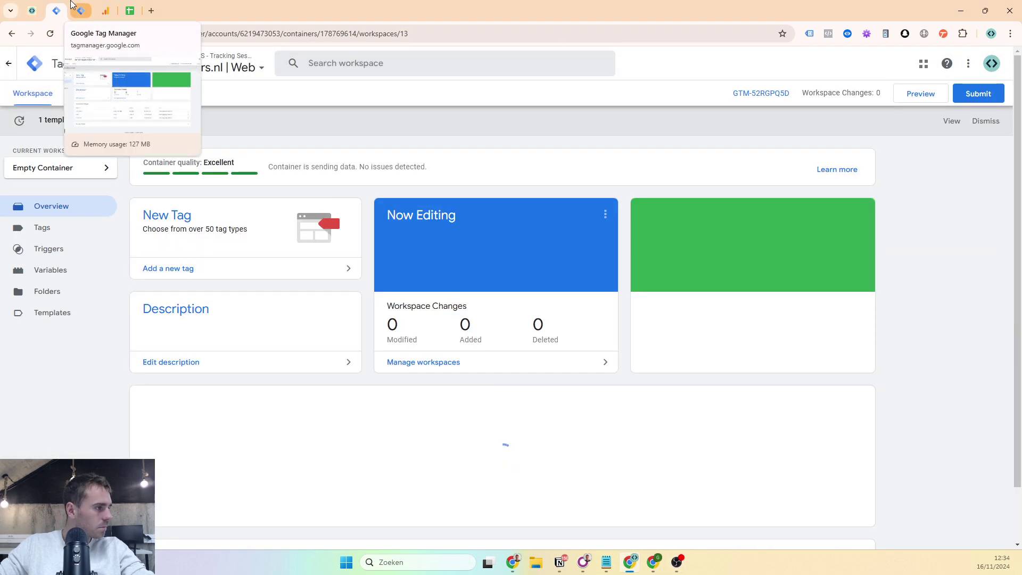
left_click(73, 4)
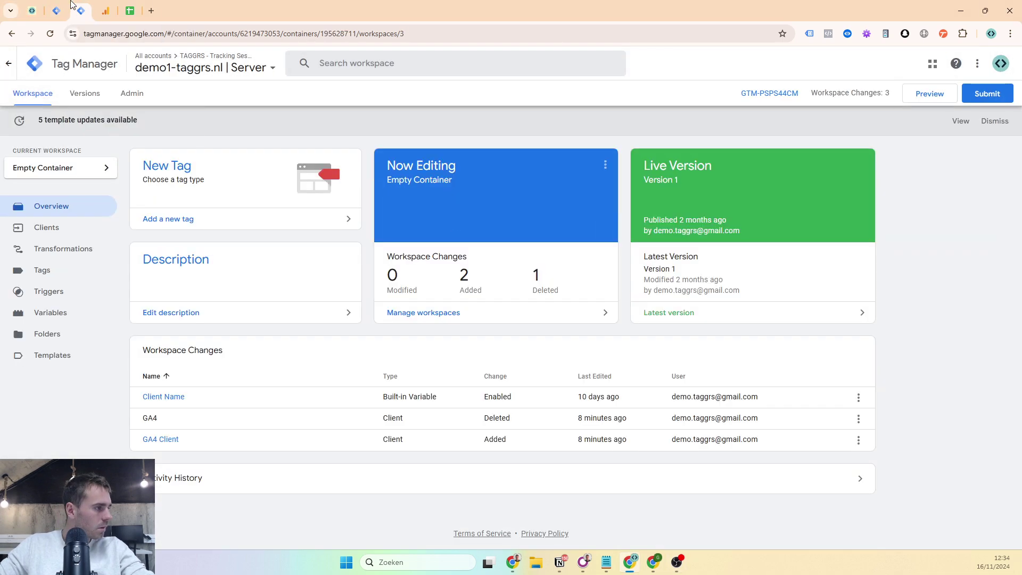
- Tick Make TAGGRS account, DNS and setup sGTM container in the checklist
left_click(128, 6)
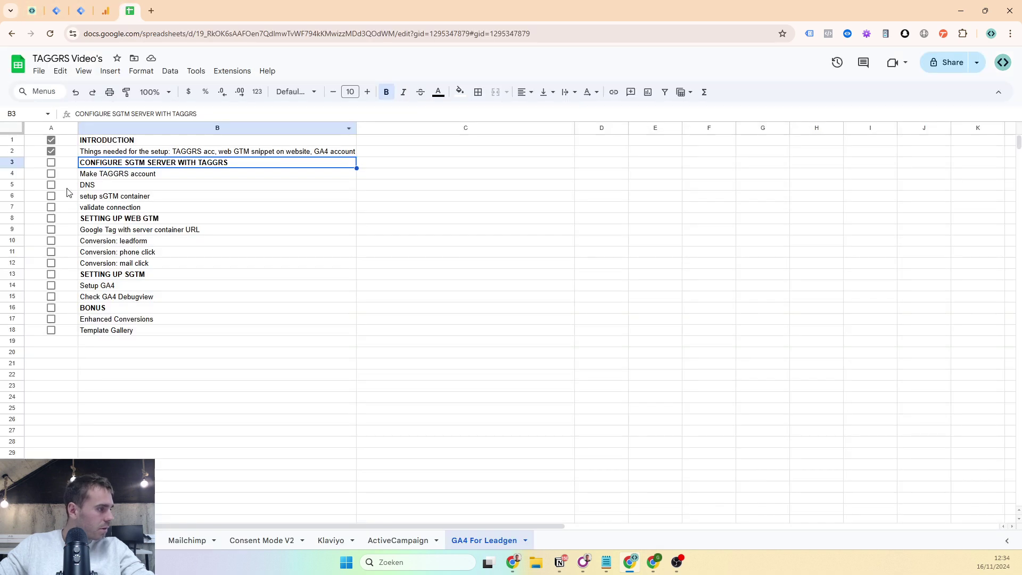
left_click(51, 174)
left_click(51, 185)
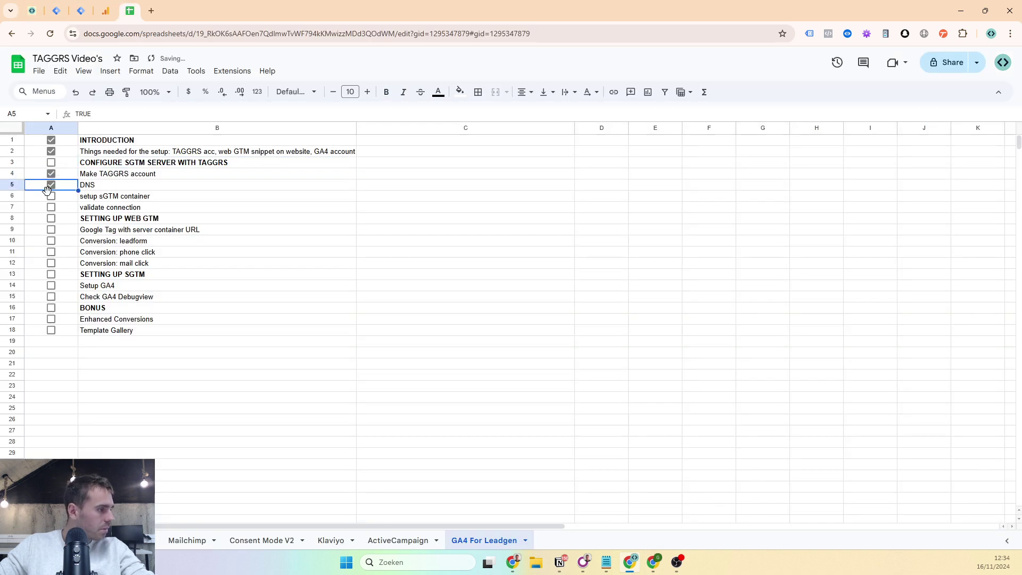
left_click(50, 197)
- Preview the server container and confirm the debugger runs on sst.demo1-taggrs.nl
left_click(77, 9)
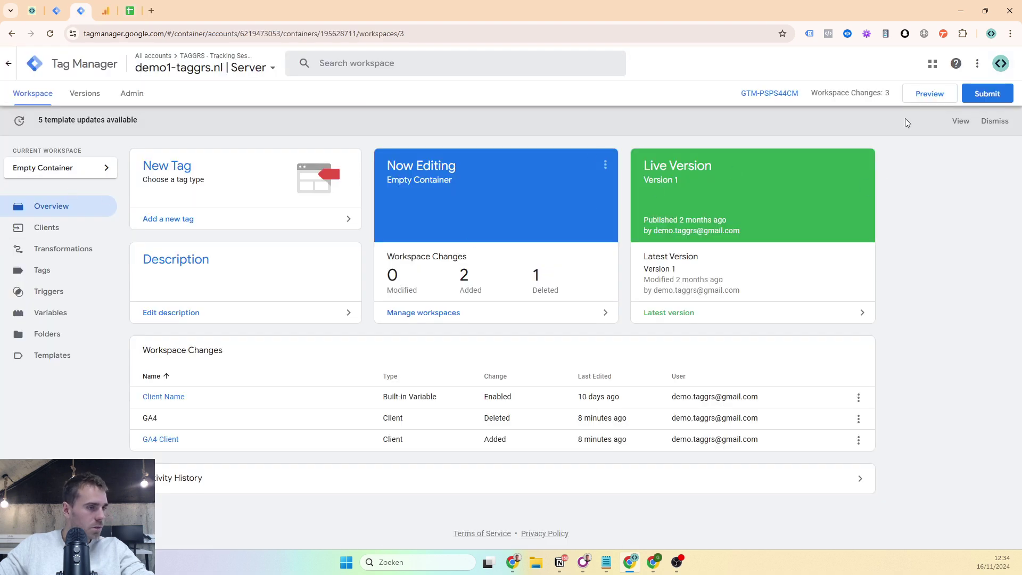
left_click(917, 95)
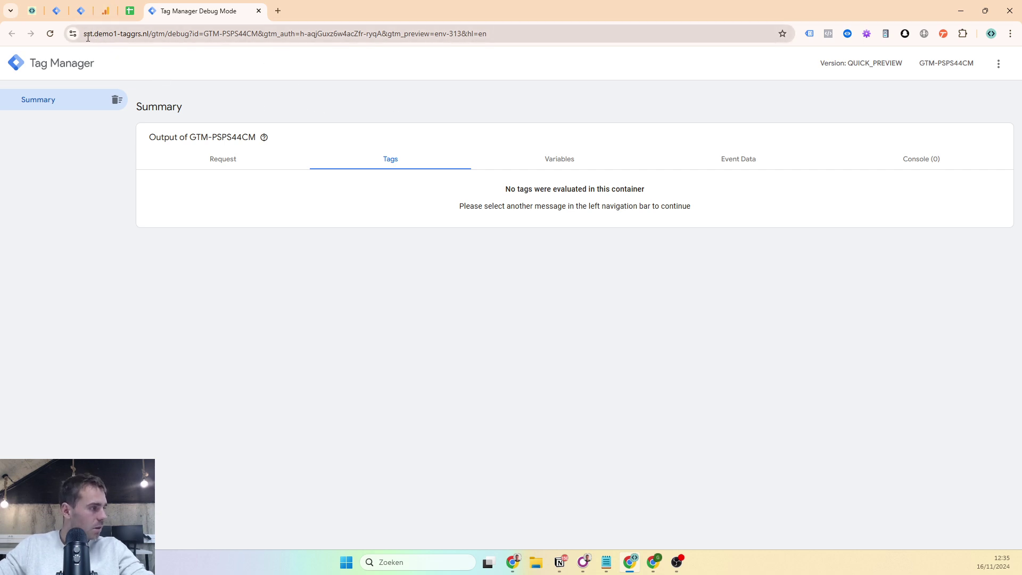
left_click(87, 37)
double_click(111, 34)
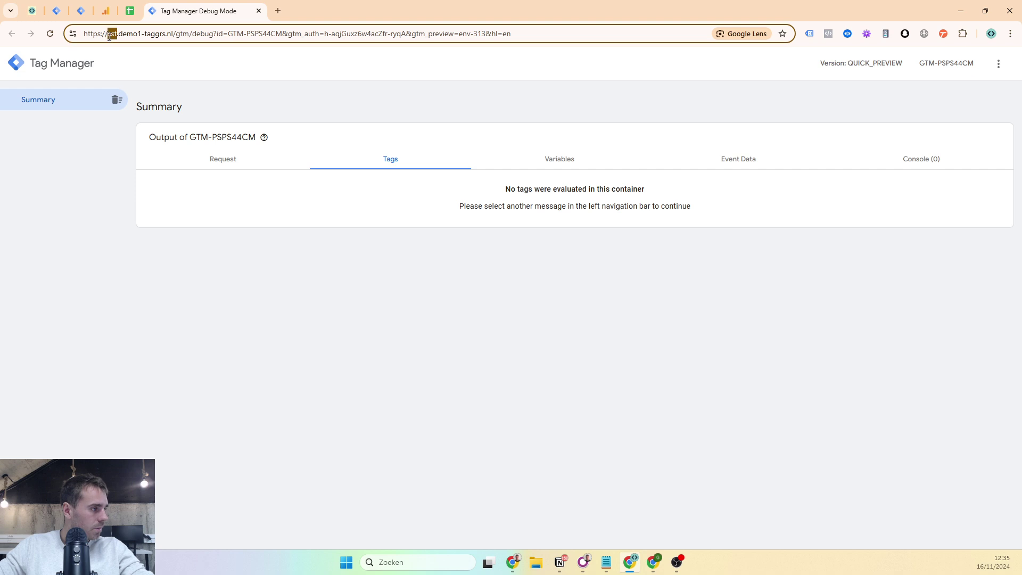
left_click_drag(109, 36, 152, 41)
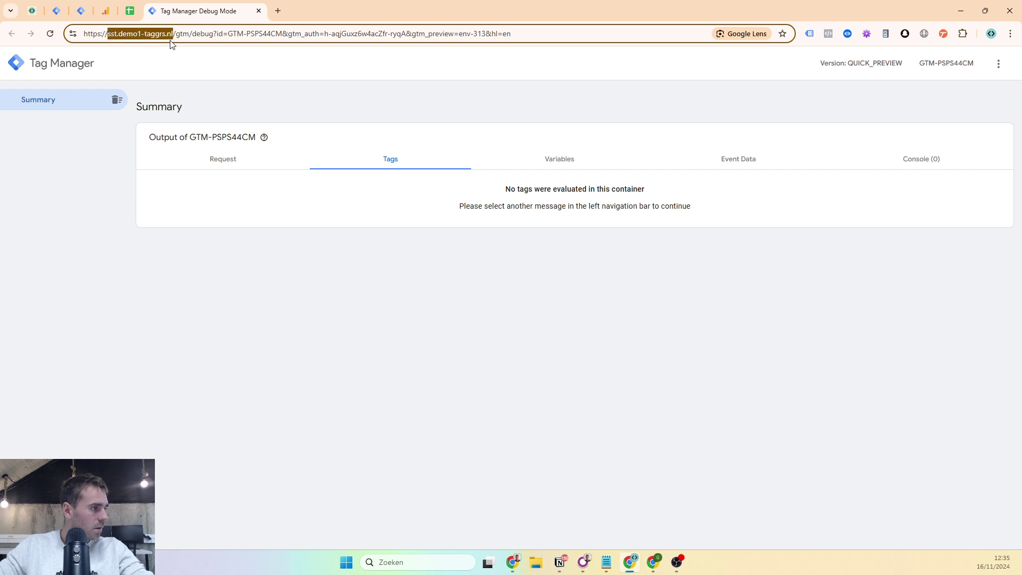
left_click(165, 164)
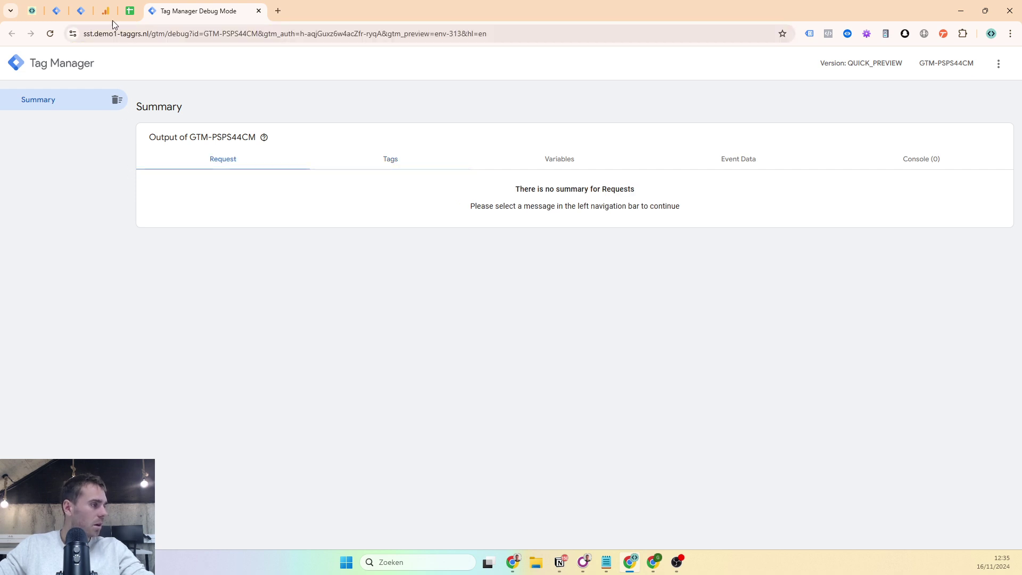
left_click(81, 11)
left_click(56, 7)
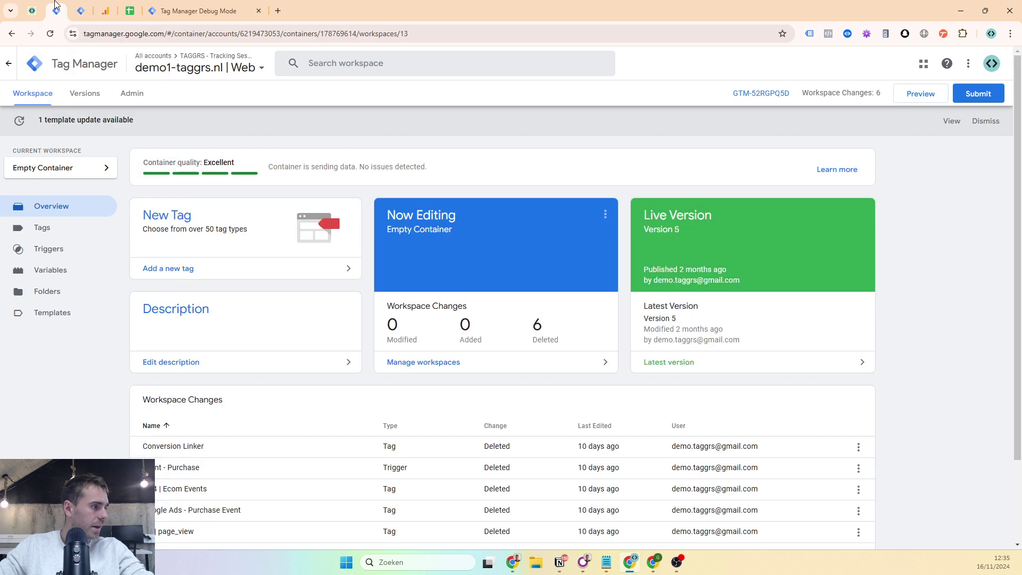
left_click(36, 7)
- Tick validate connection and the CONFIGURE SGTM SERVER WITH TAGGRS heading, moving on to SETTING UP WEB GTM
left_click(129, 10)
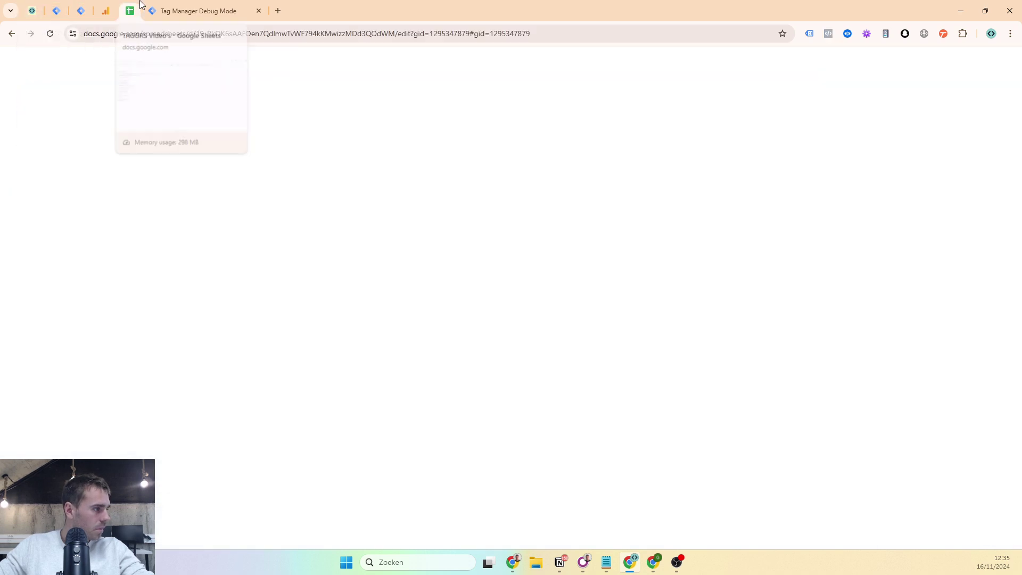
left_click(52, 208)
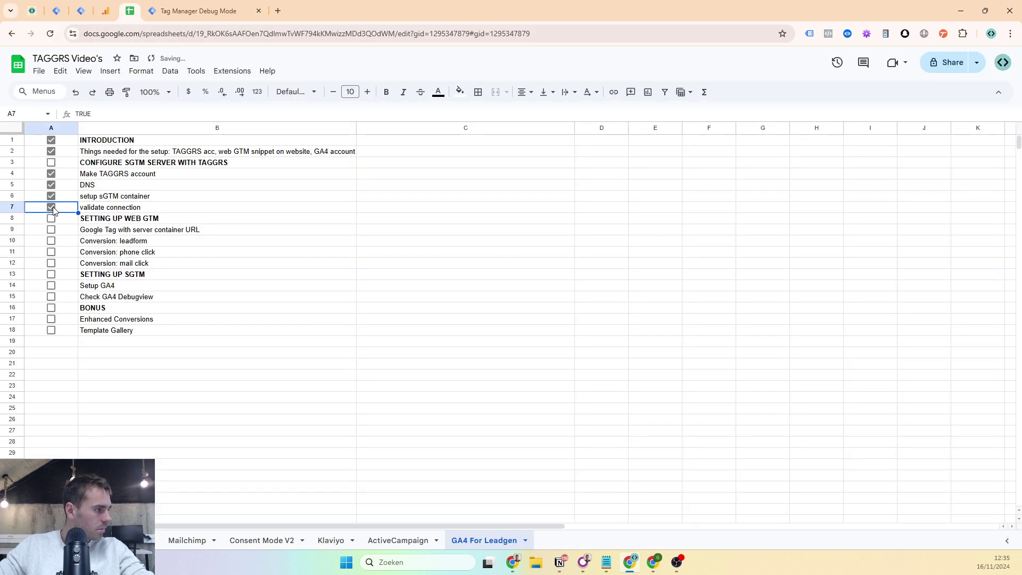
left_click(51, 162)
left_click(115, 221)
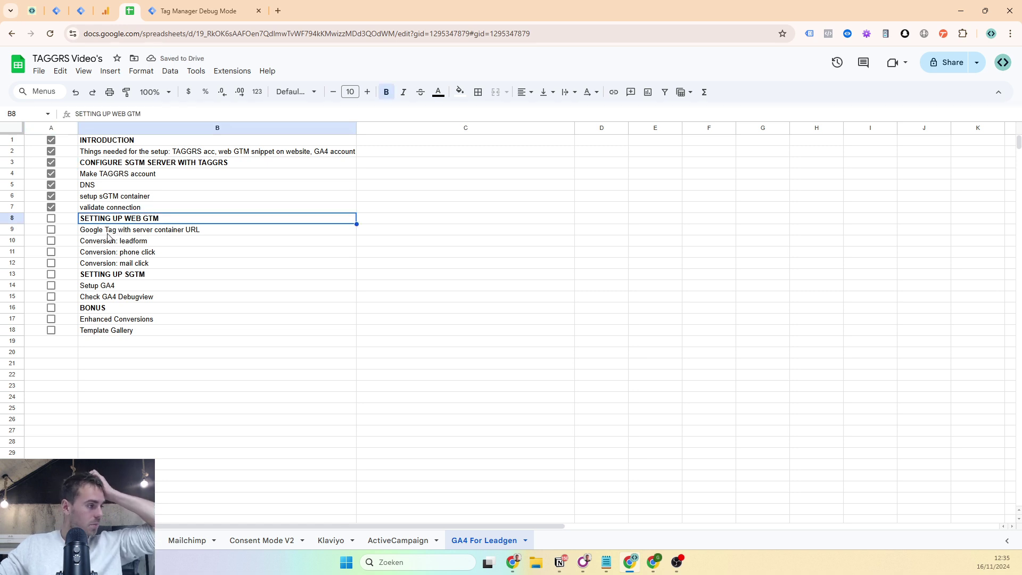
left_click(56, 10)
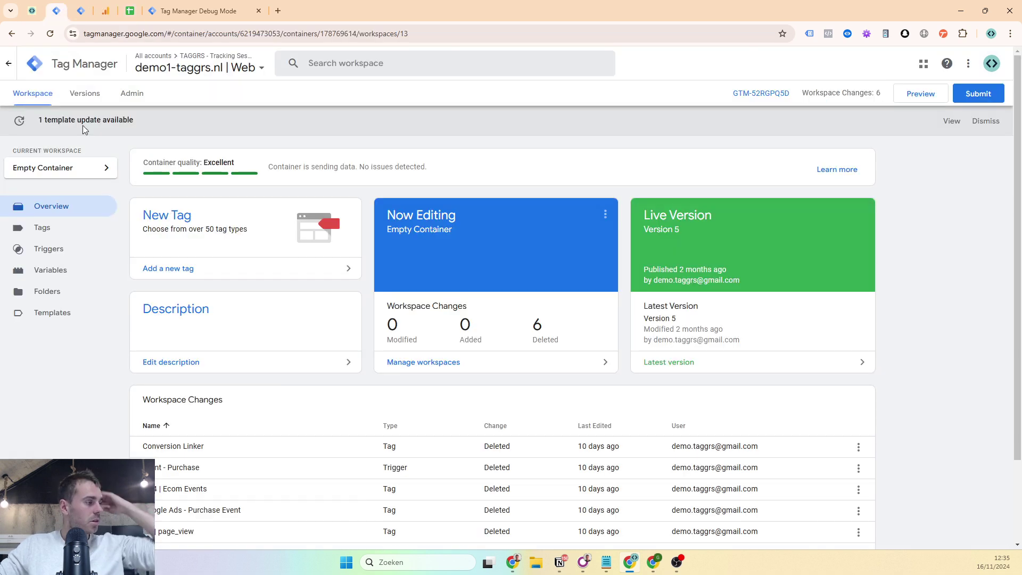
- Create a new Web container tag named 'GT' using the Google Tag type
left_click(71, 228)
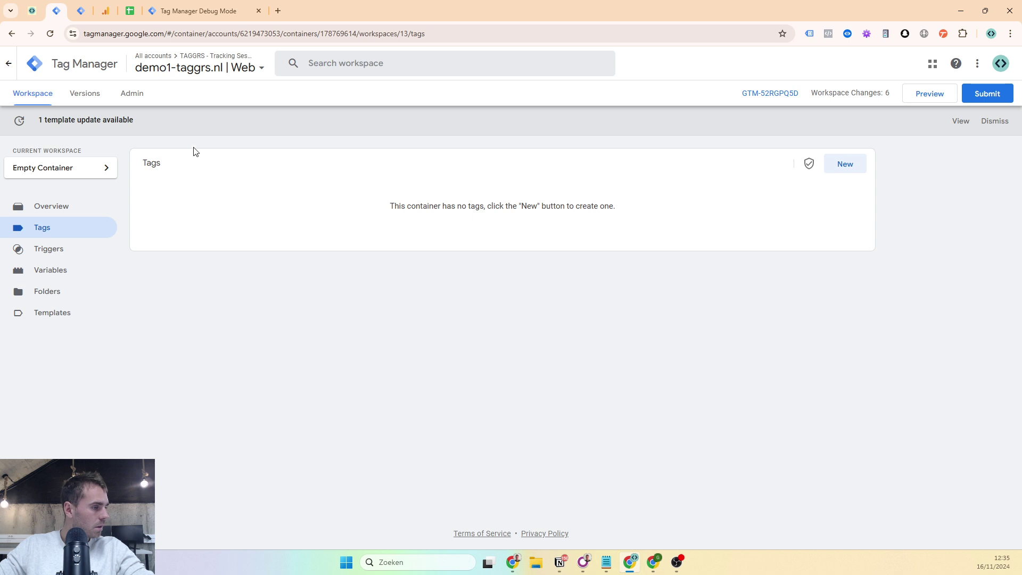
left_click(846, 164)
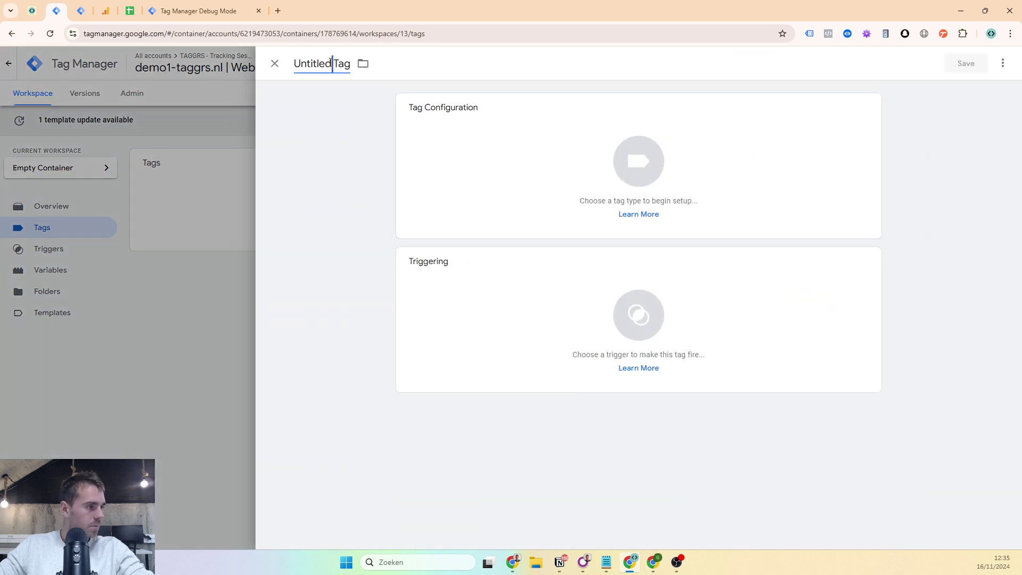
left_click(331, 63)
type("GT |")
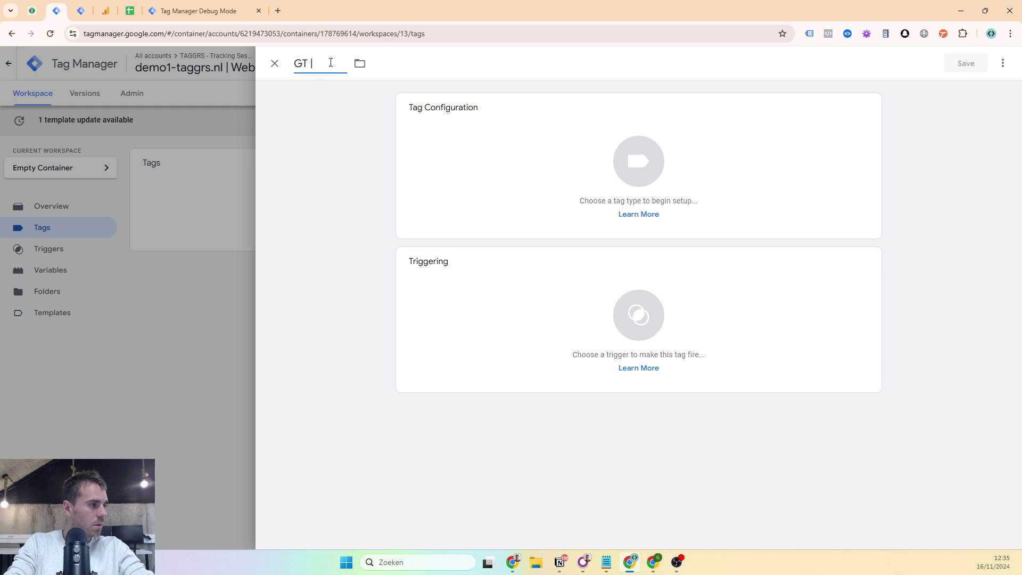
left_click(486, 135)
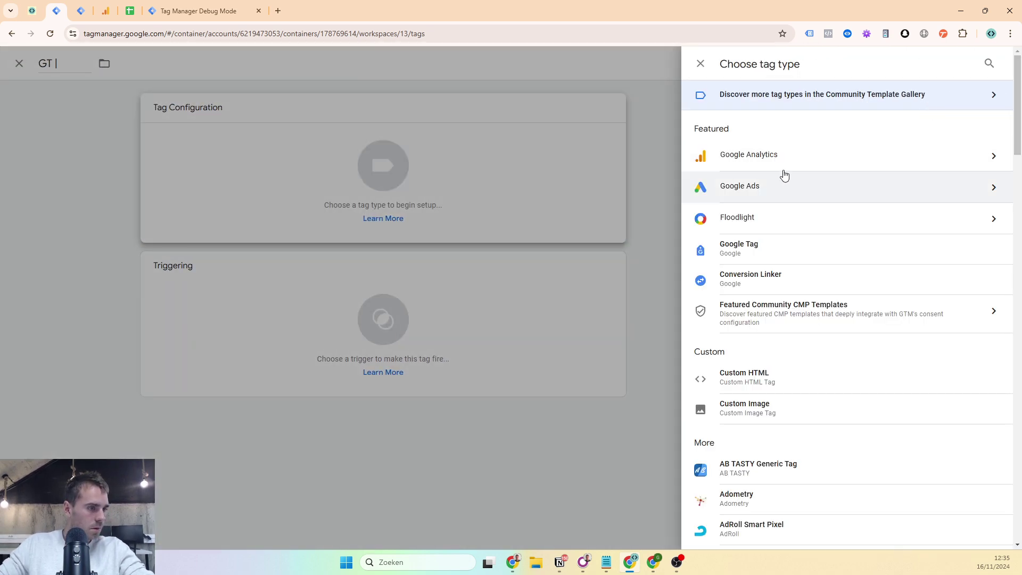
left_click(771, 248)
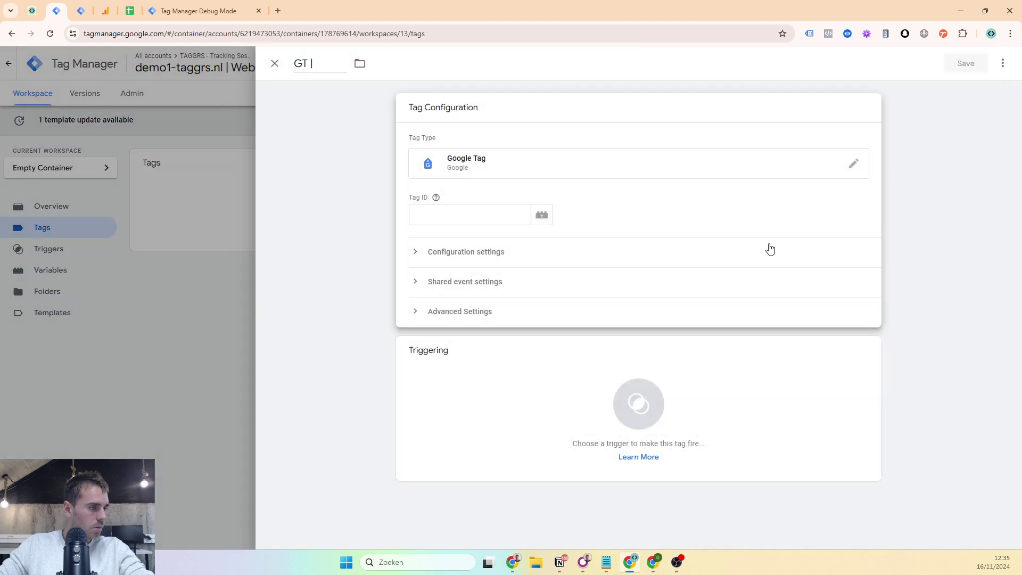
left_click(432, 212)
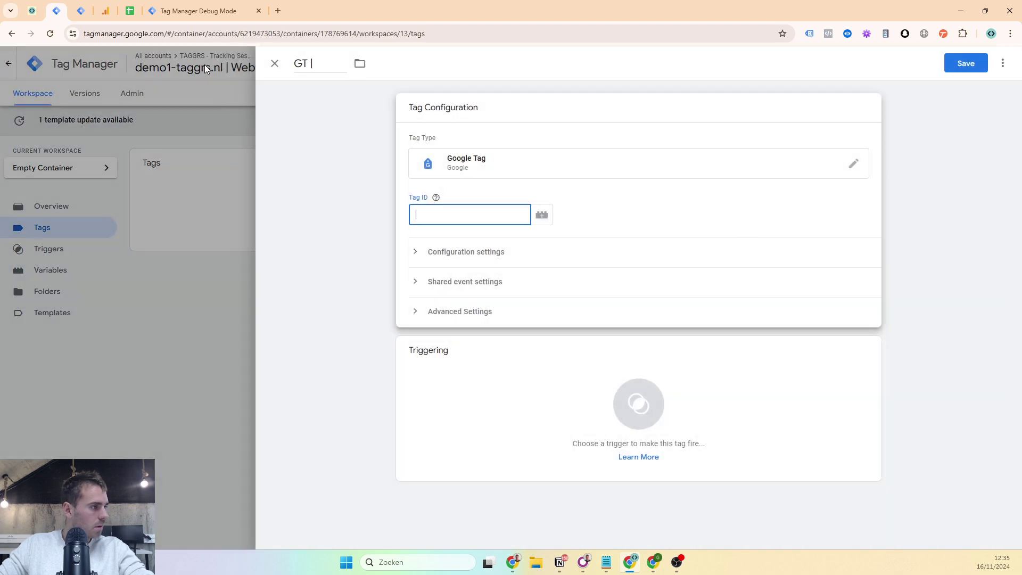
- Copy the Measurement ID from the TAGGRS Demoshop web stream under Analytics Admin > Data streams
left_click(105, 10)
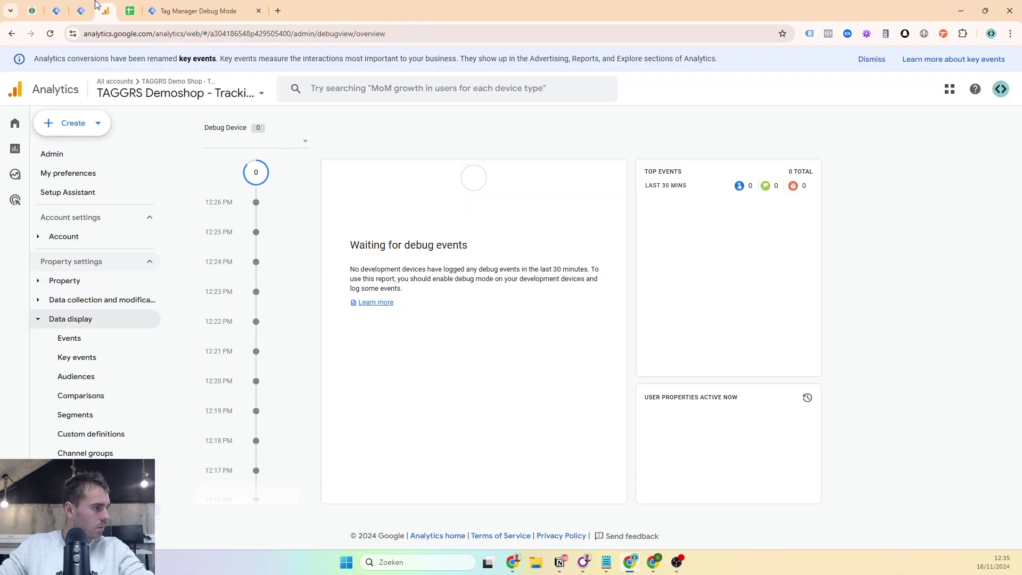
mouse_move(24, 205)
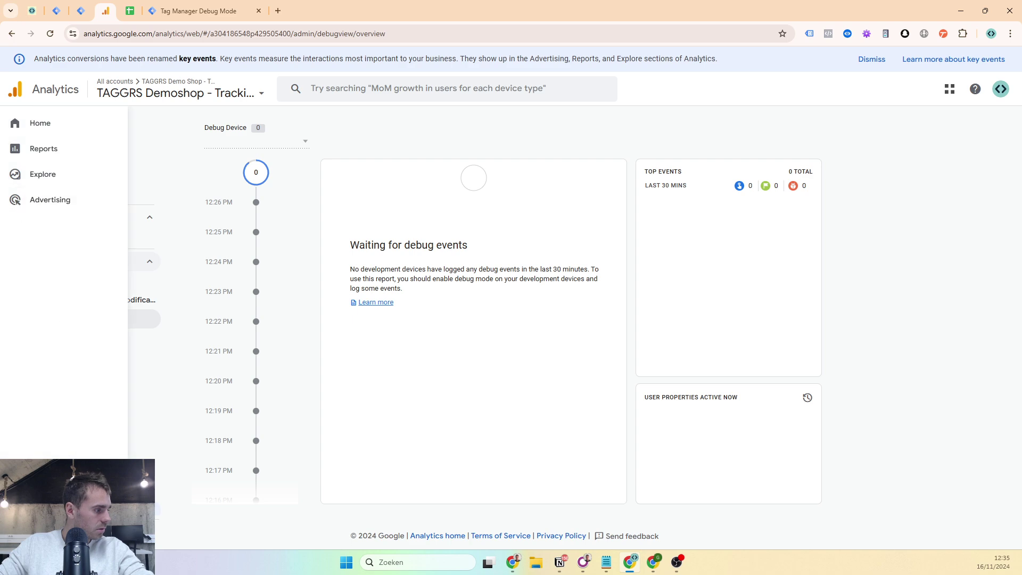
left_click(15, 534)
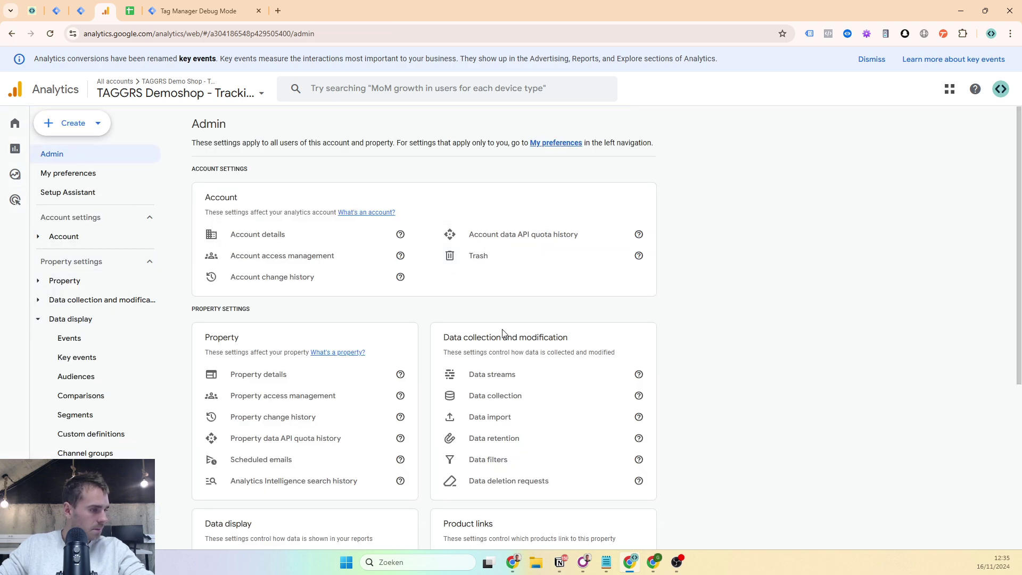
left_click(504, 376)
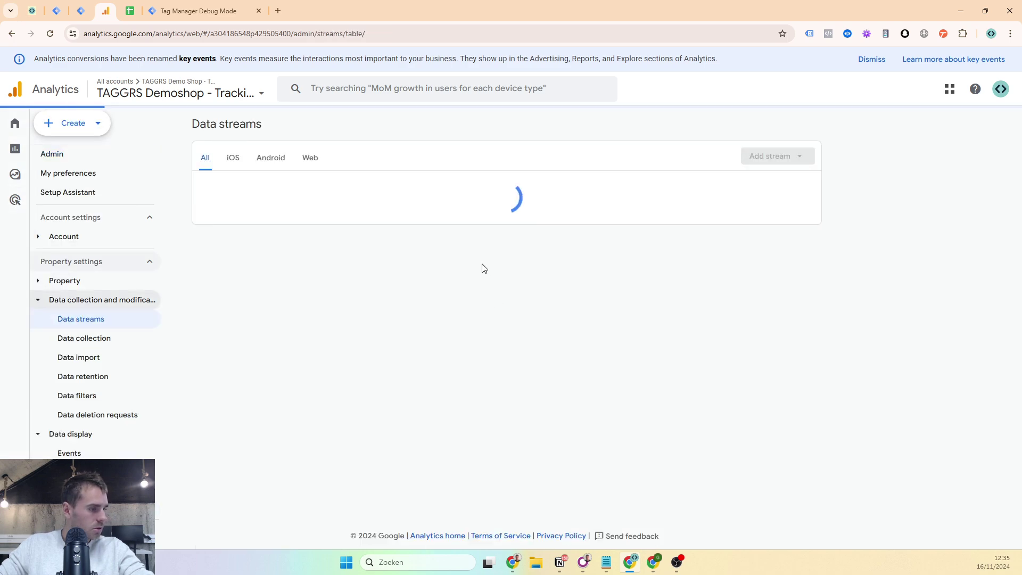
left_click(424, 198)
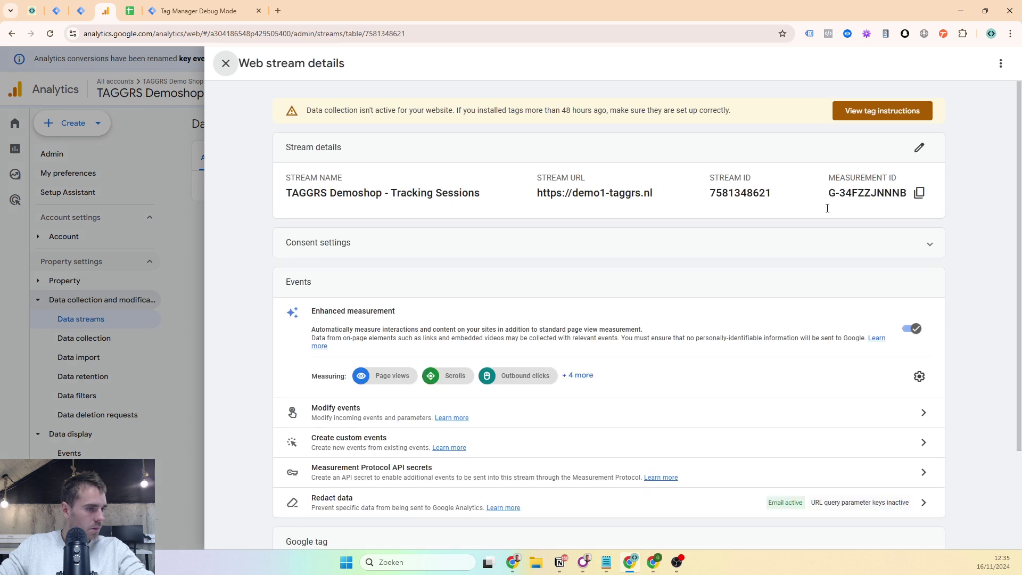
left_click_drag(835, 195, 904, 199)
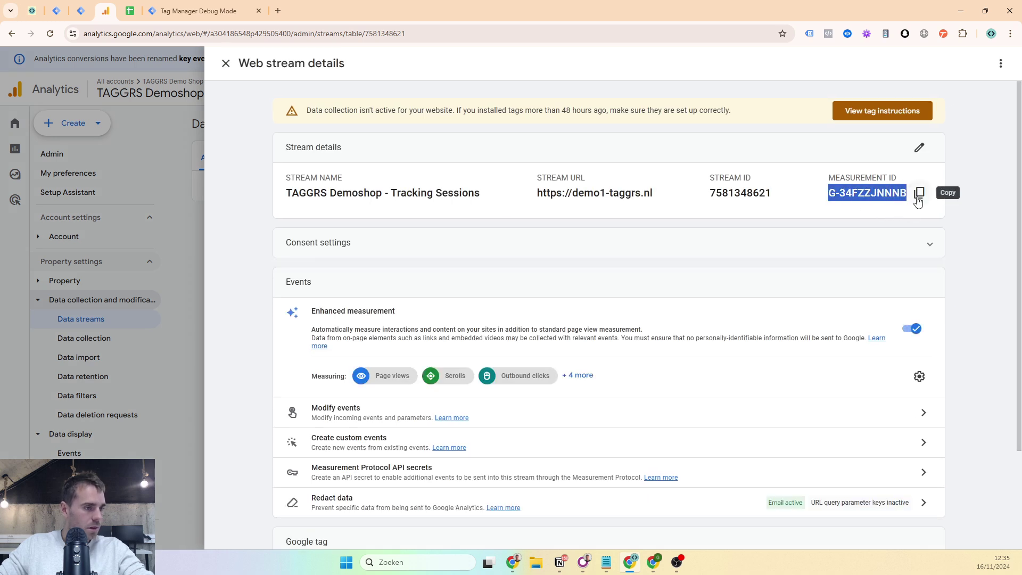
left_click(919, 192)
- Paste the Measurement ID into the Tag ID and append it to the tag name
left_click(82, 12)
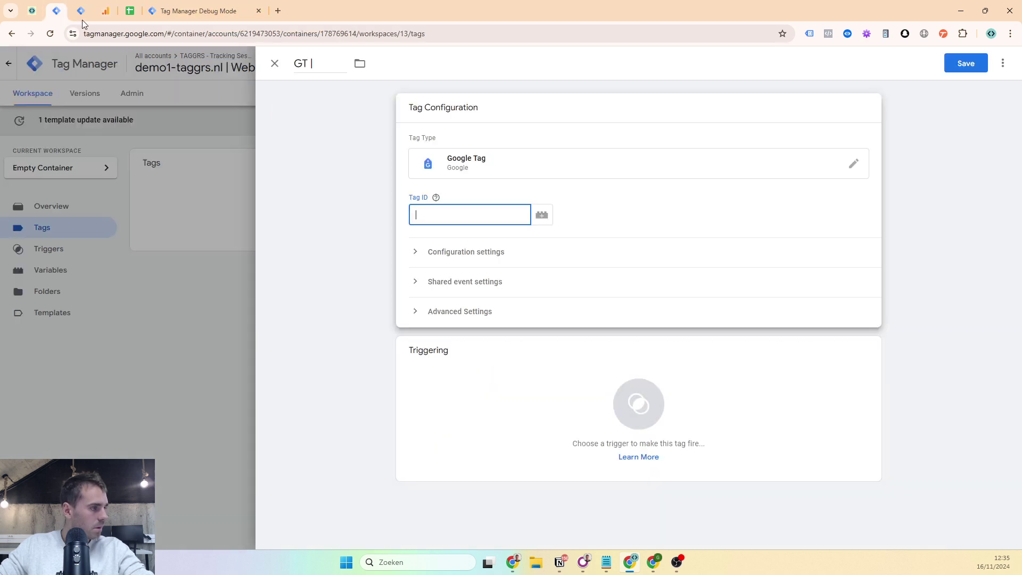
key("ctrl+v")
left_click(326, 61)
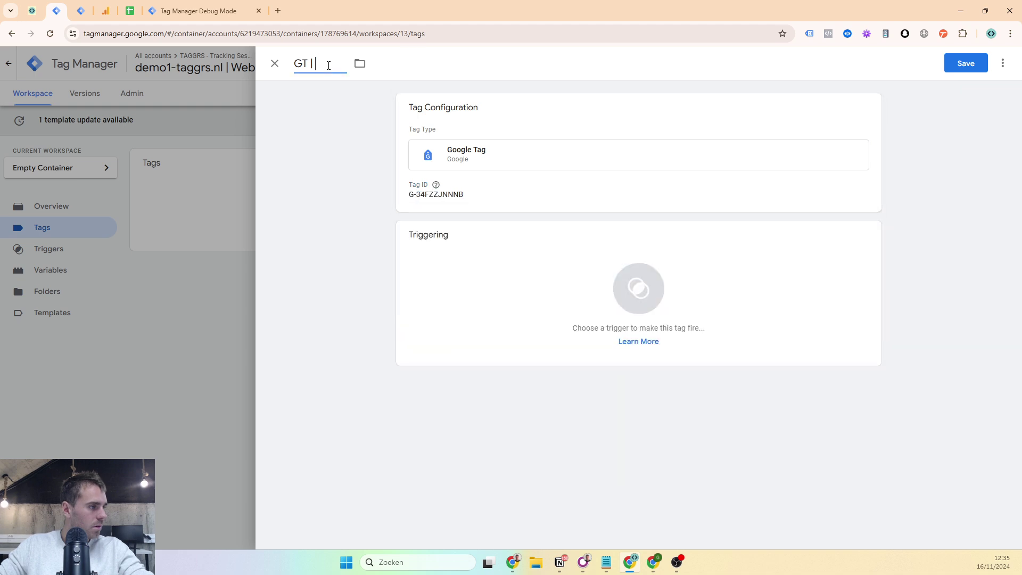
key("ctrl+v")
left_click(566, 211)
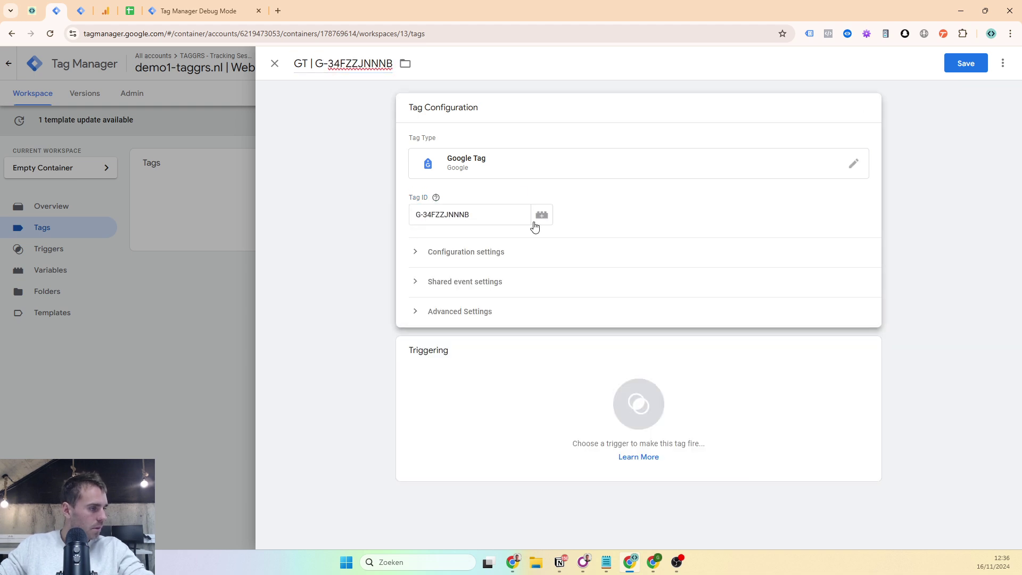
left_click(471, 255)
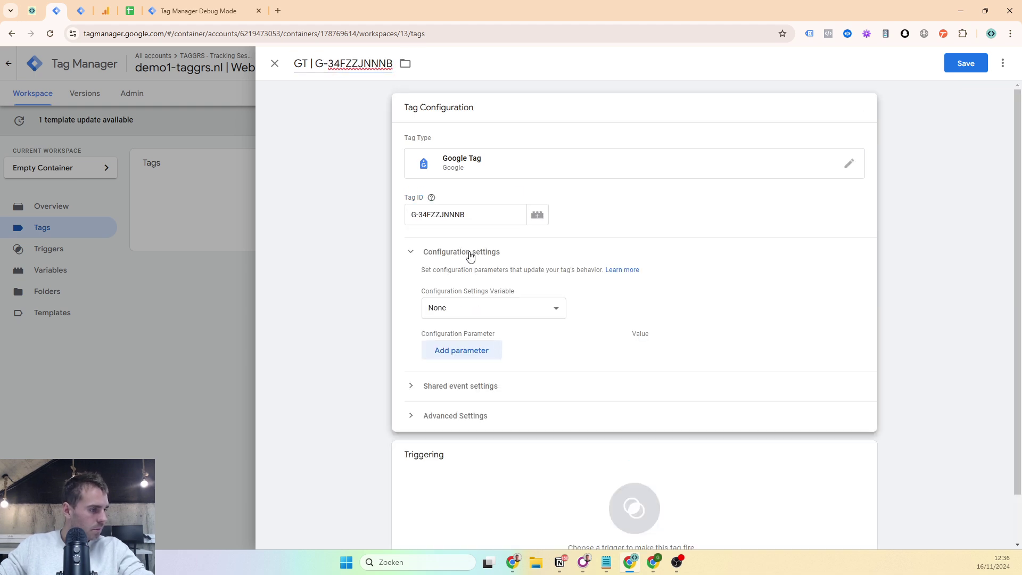
left_click(463, 352)
left_click(463, 353)
type("ser")
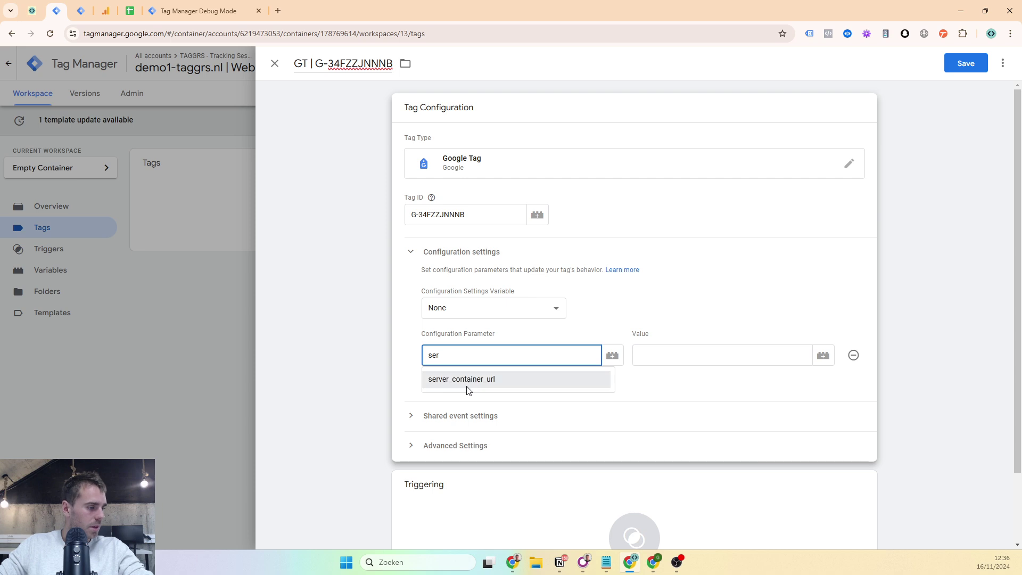
left_click(466, 381)
left_click(702, 357)
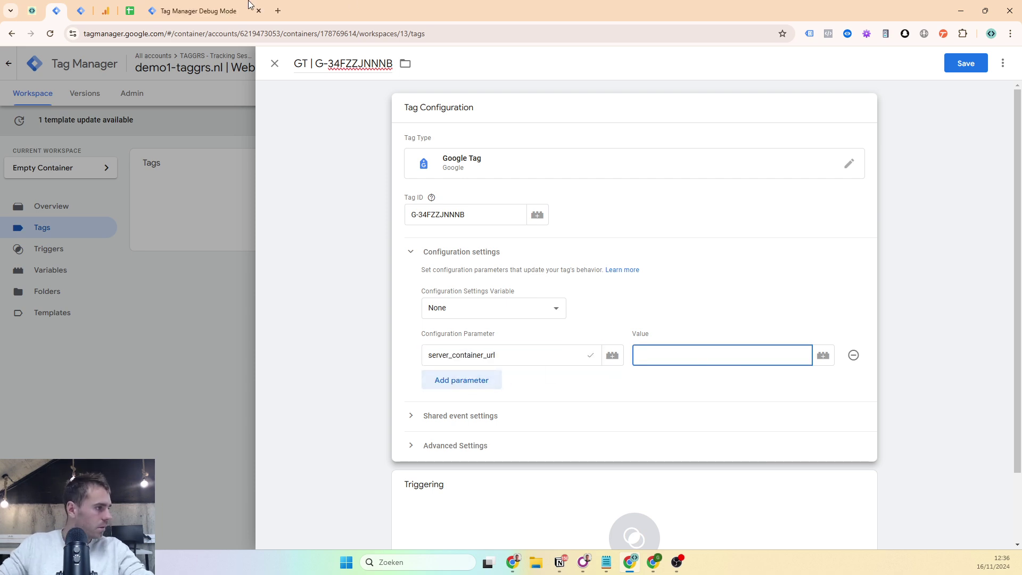
left_click(34, 5)
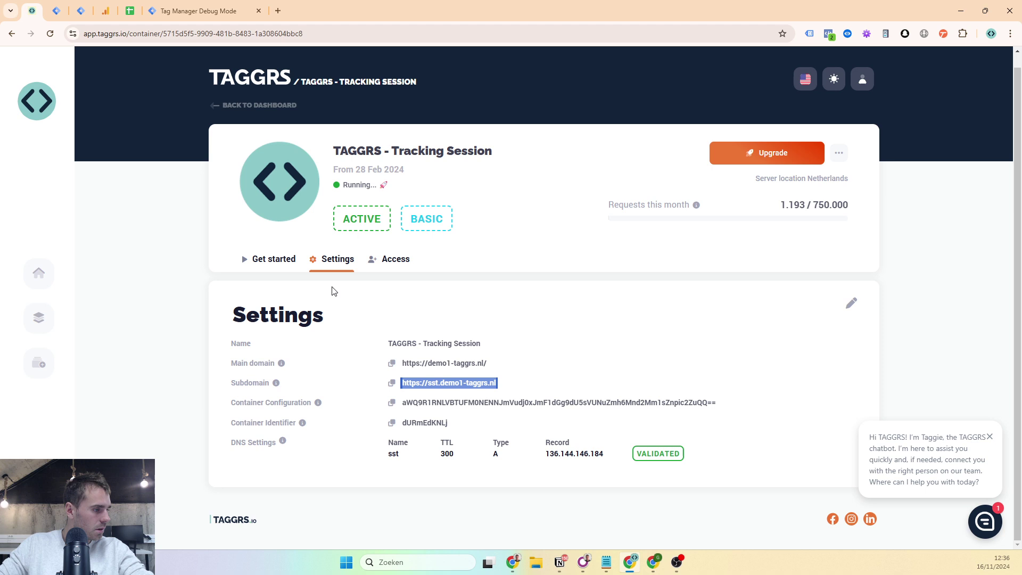
left_click(377, 362)
double_click(391, 382)
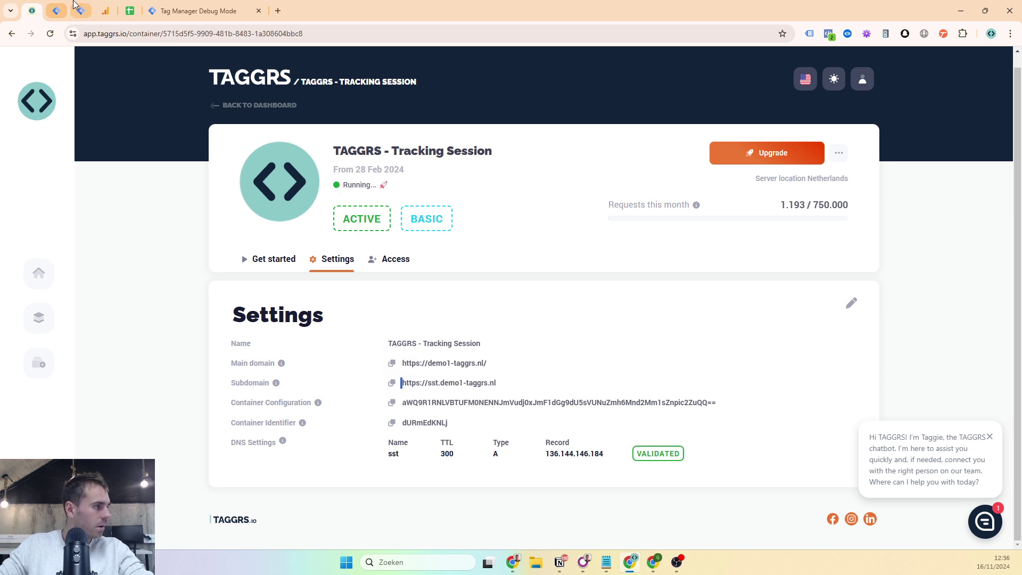
left_click(57, 10)
key("ctrl+v")
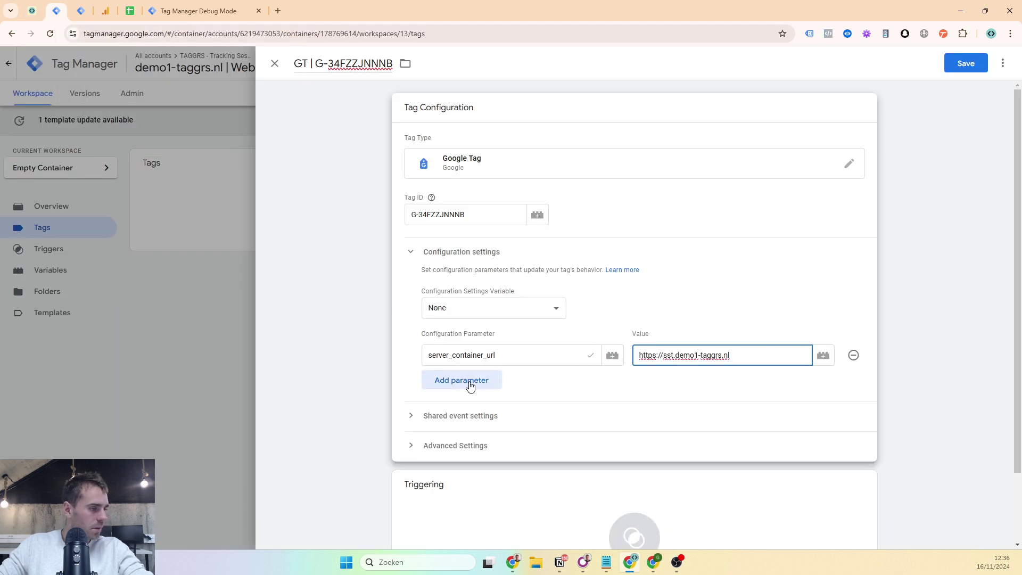
- Add a send_page_view parameter with value true
left_click(470, 385)
type("send")
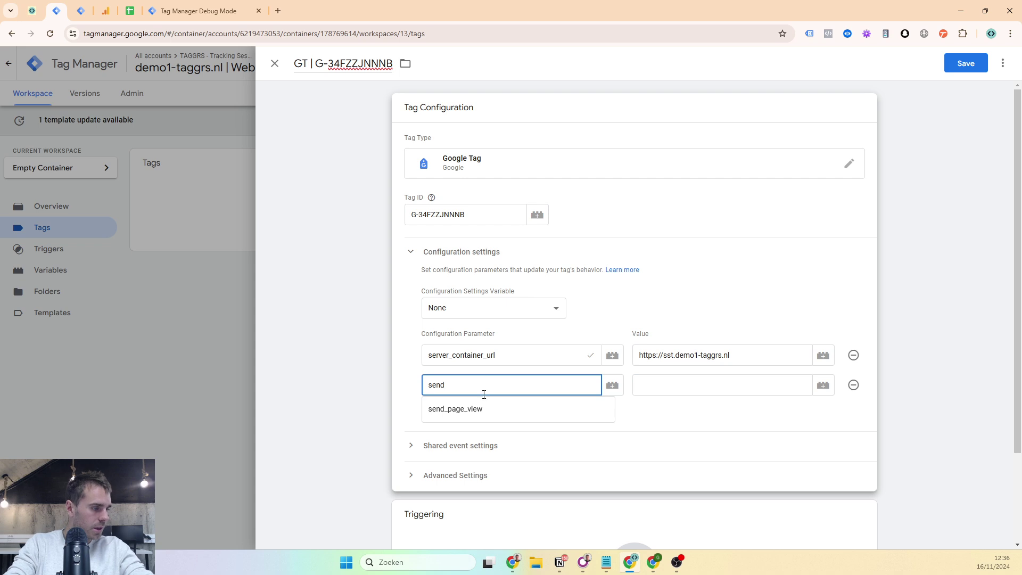
left_click(484, 409)
left_click(687, 385)
type("true")
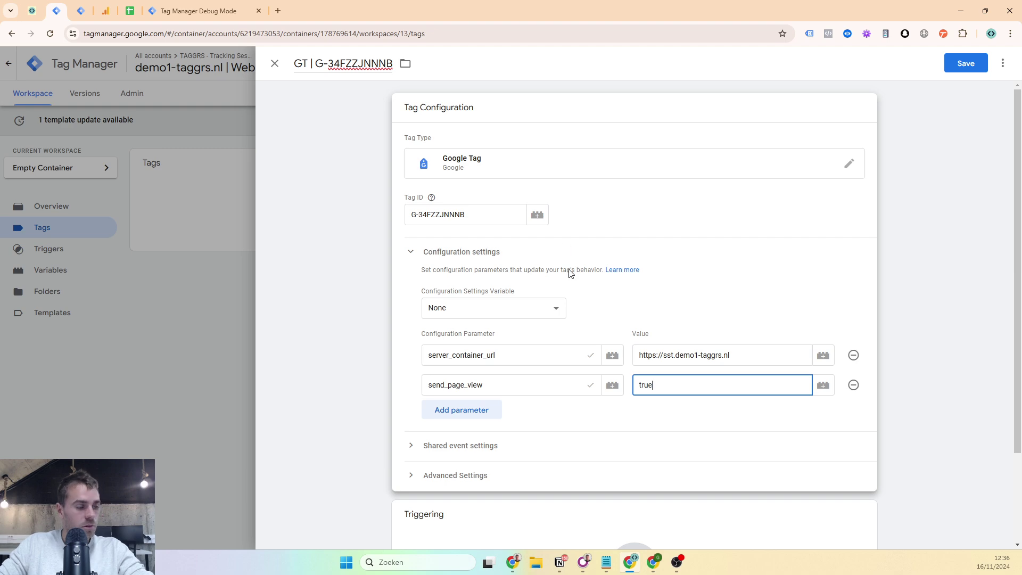
- Set the tag to fire on the Initialization - All Pages trigger
scroll(556, 271, "down", 3)
left_click(495, 458)
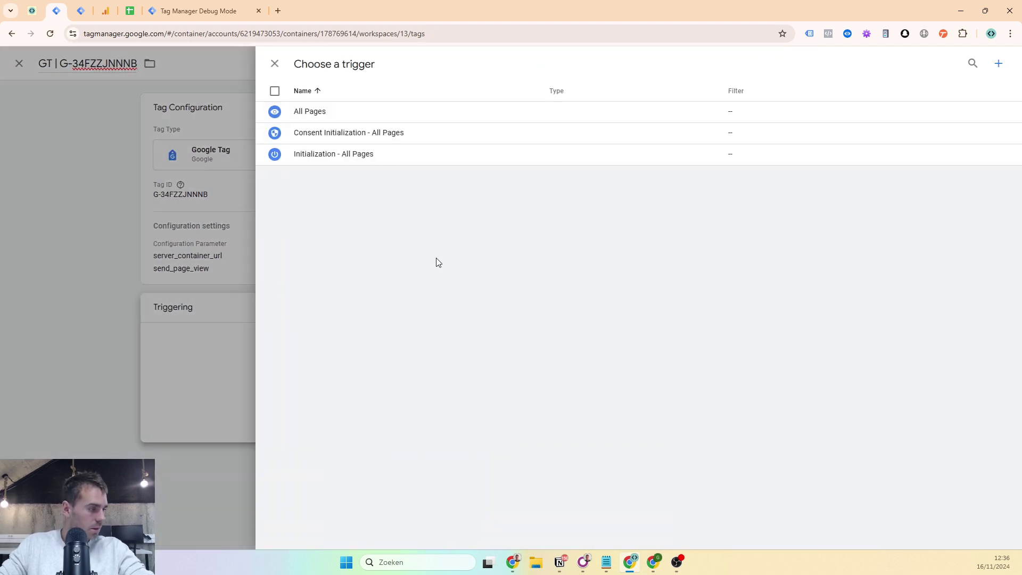
left_click(382, 157)
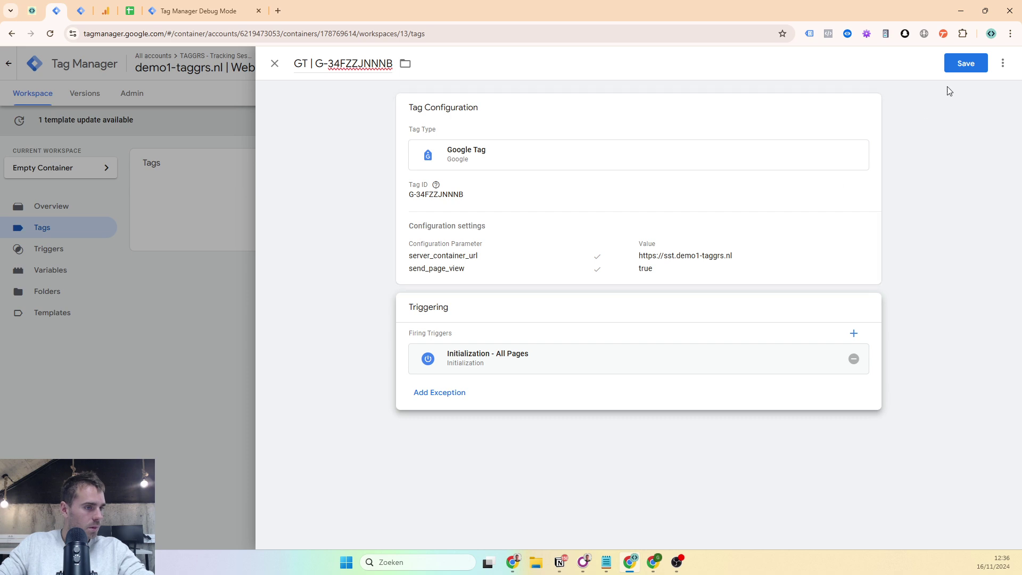
- Clear the hard-coded Tag ID from the tag configuration
left_click(788, 272)
left_click(471, 216)
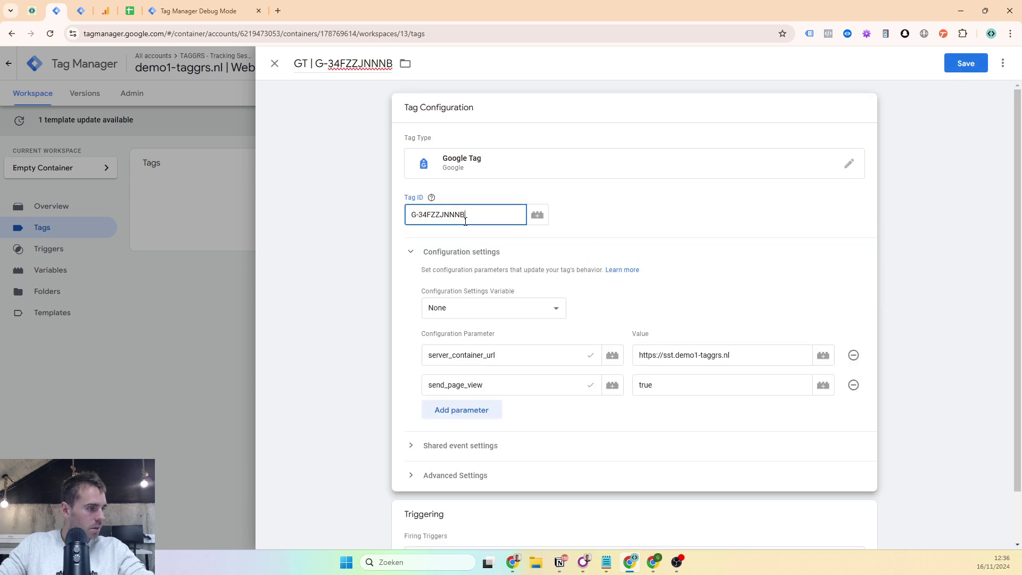
key("ctrl+a")
key("ctrl+c")
key("BackSpace")
- Create a new Constant variable for the Tag ID with the value G-34FZZJNNNB
left_click(533, 216)
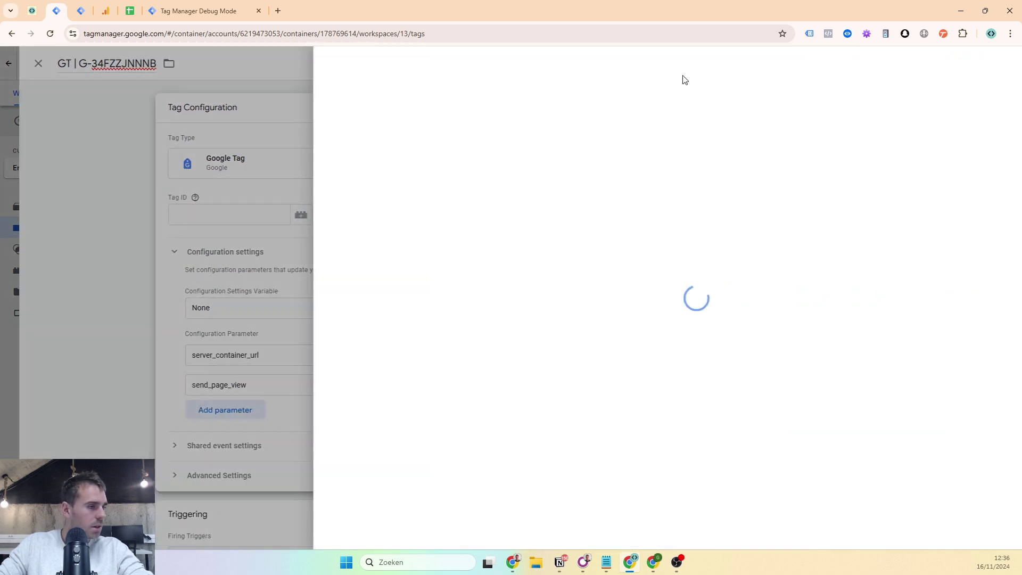
left_click(1002, 63)
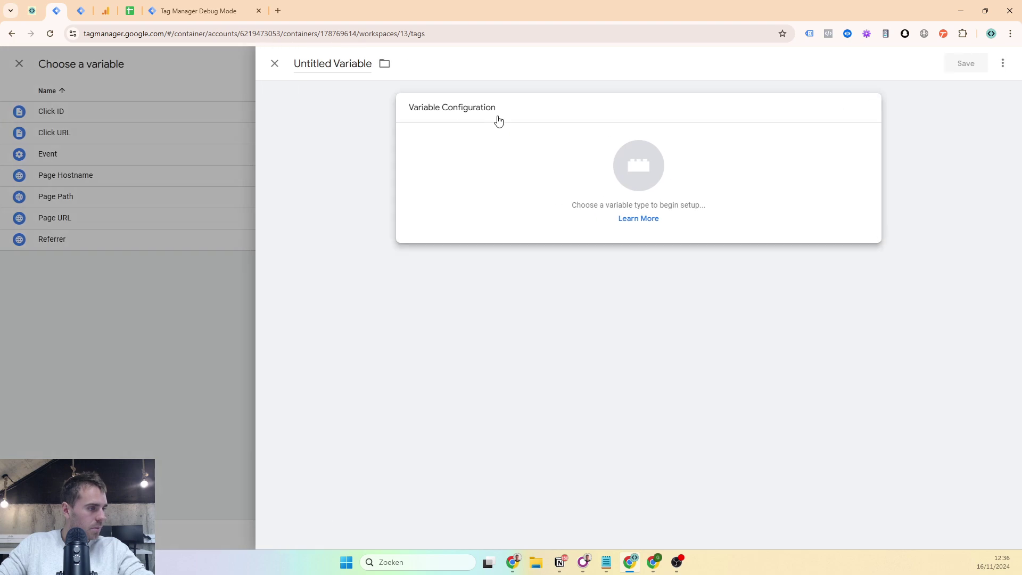
left_click(497, 121)
left_click(1002, 63)
type("cons")
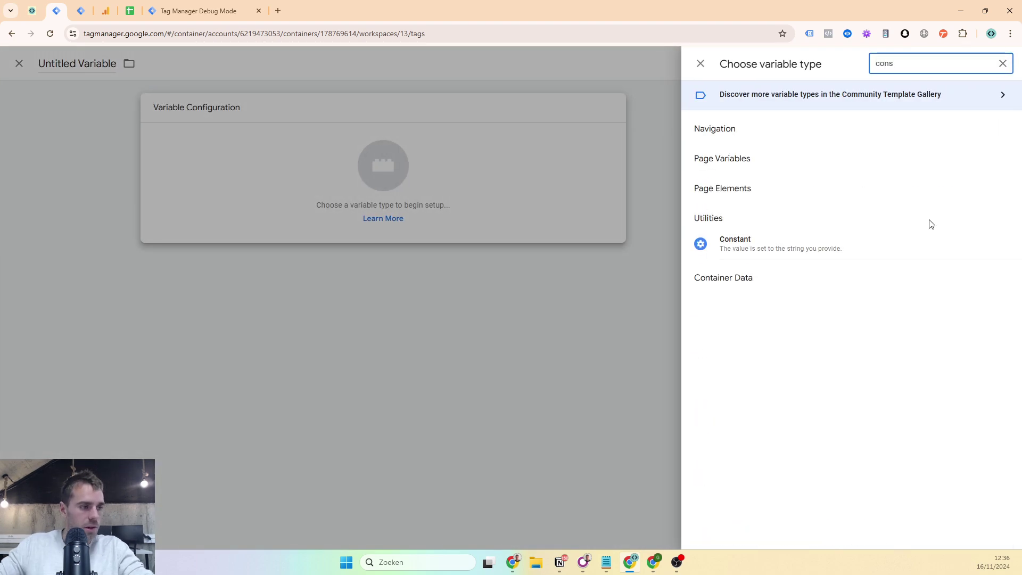
left_click(782, 240)
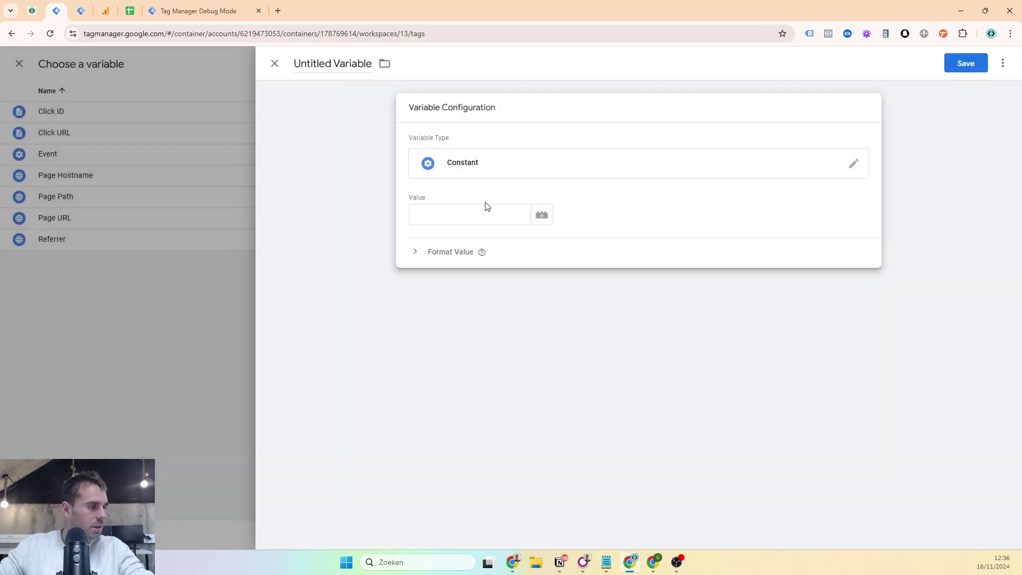
left_click(485, 210)
key("ctrl+v")
- Name the constant variable 'GA4 ID G-34FZZJNNNB' and save it
left_click(339, 69)
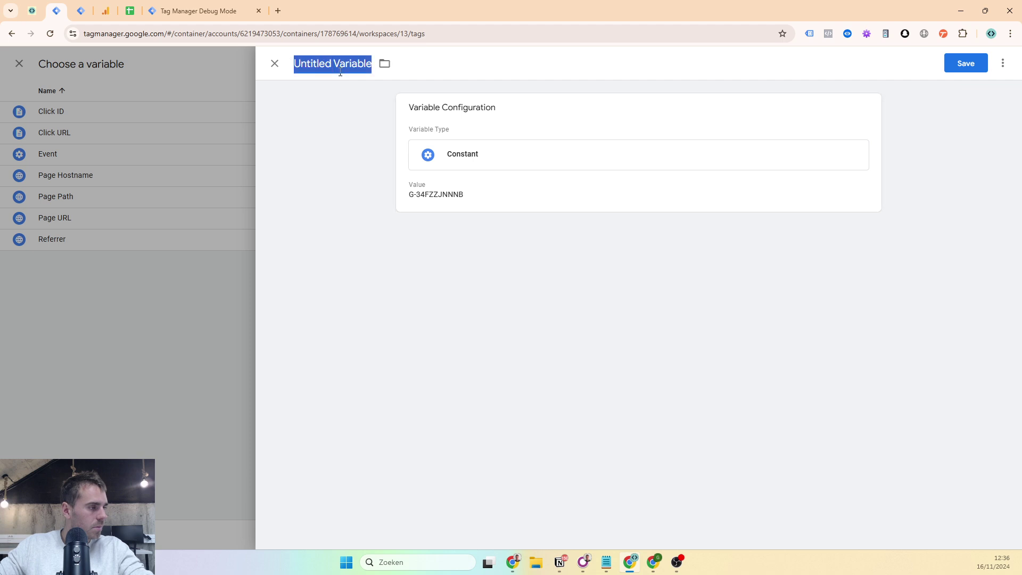
type("GA4 ID")
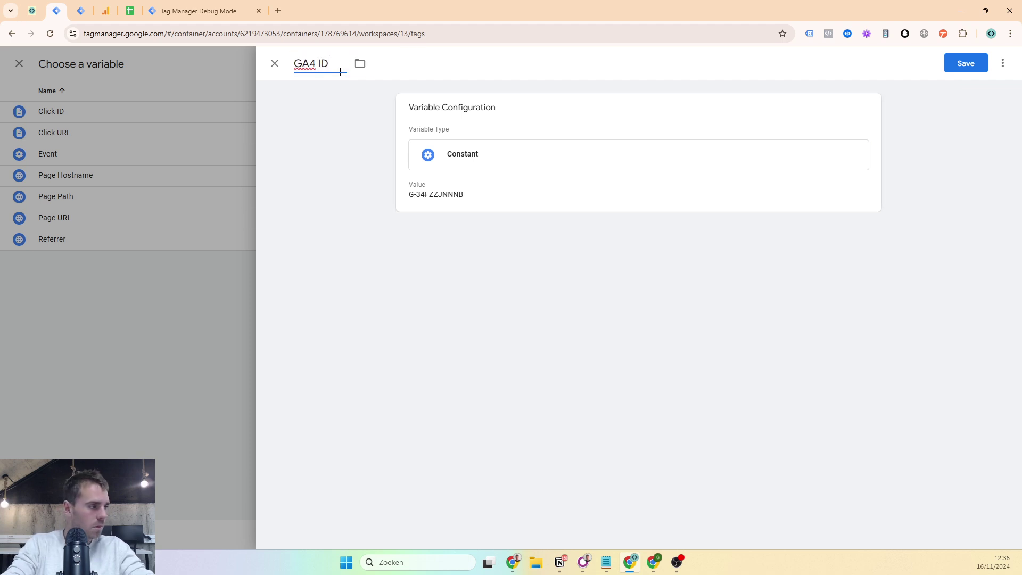
key("ctrl+v")
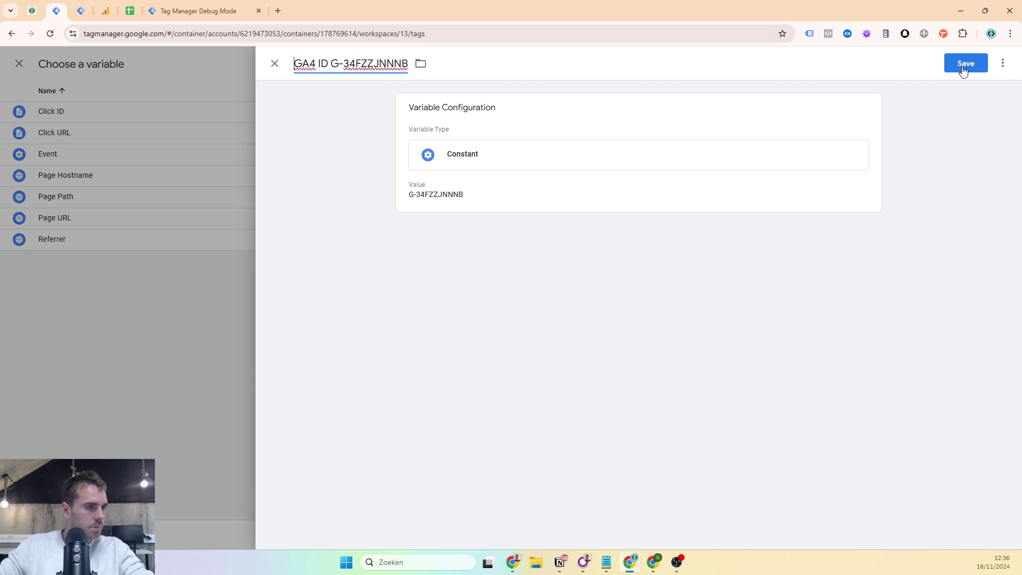
left_click(963, 68)
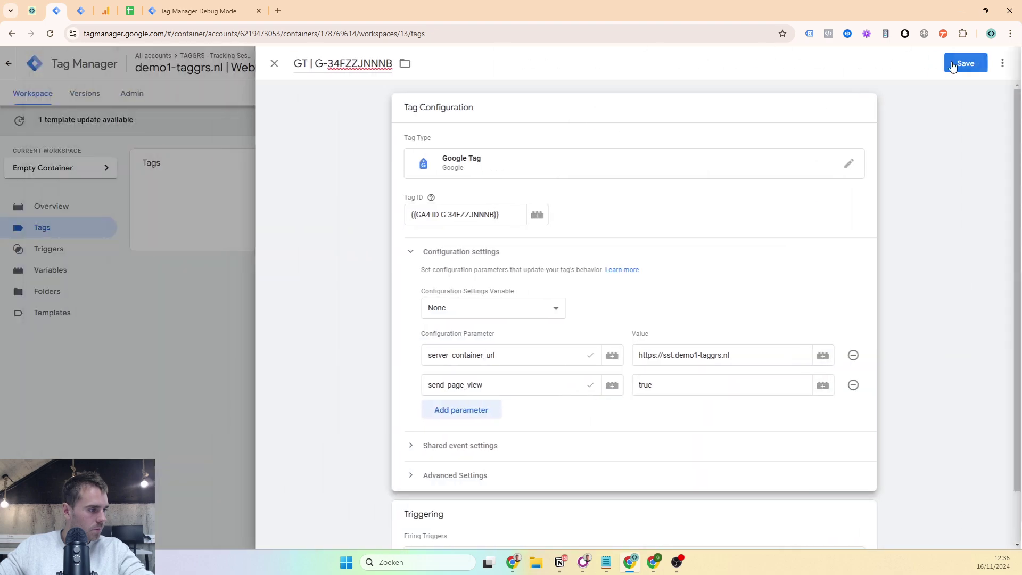
- Save the GT | G-34FZZJNNNB tag and launch Preview mode for the web container
left_click(954, 62)
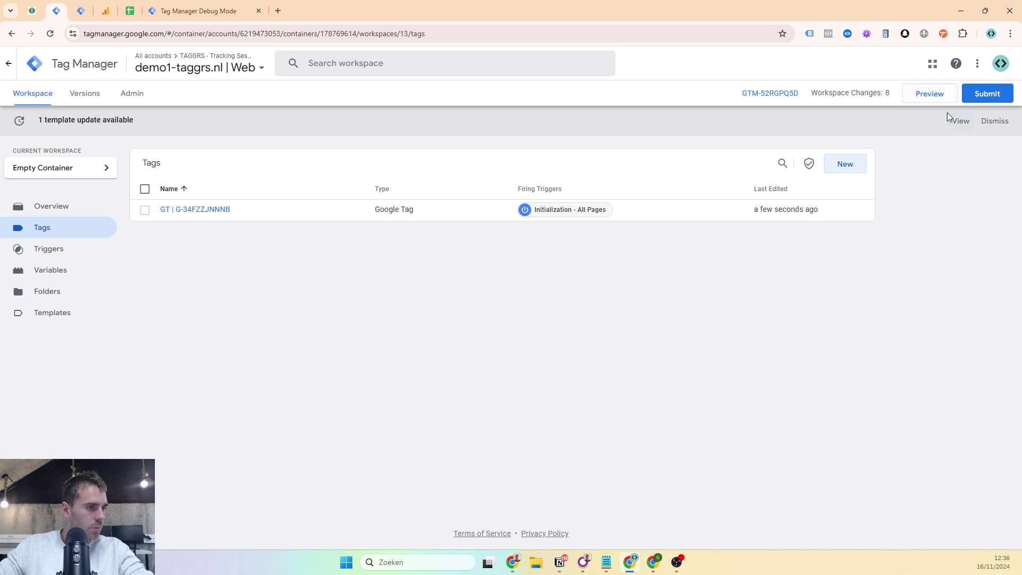
left_click(165, 11)
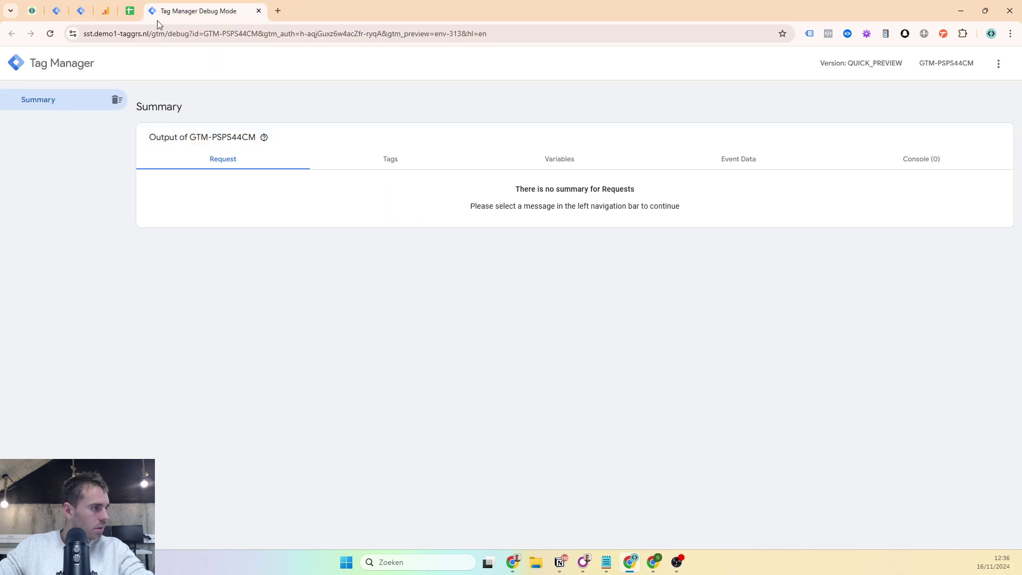
key("ctrl+2")
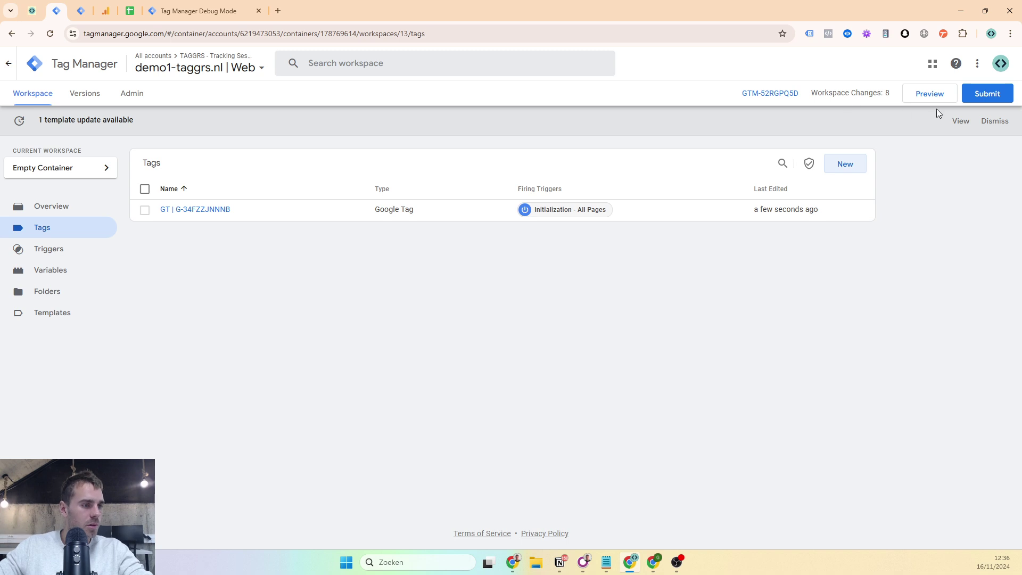
left_click(935, 99)
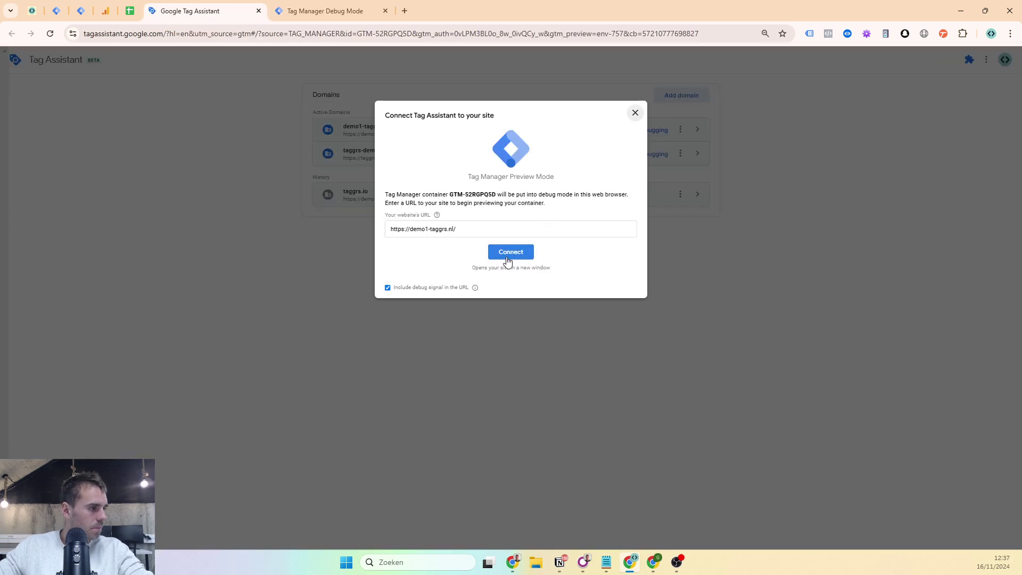
- Connect Tag Assistant to demo1-taggrs.nl and confirm the GT | G-34FZZJNNNB tag fired on Initialization
left_click(508, 254)
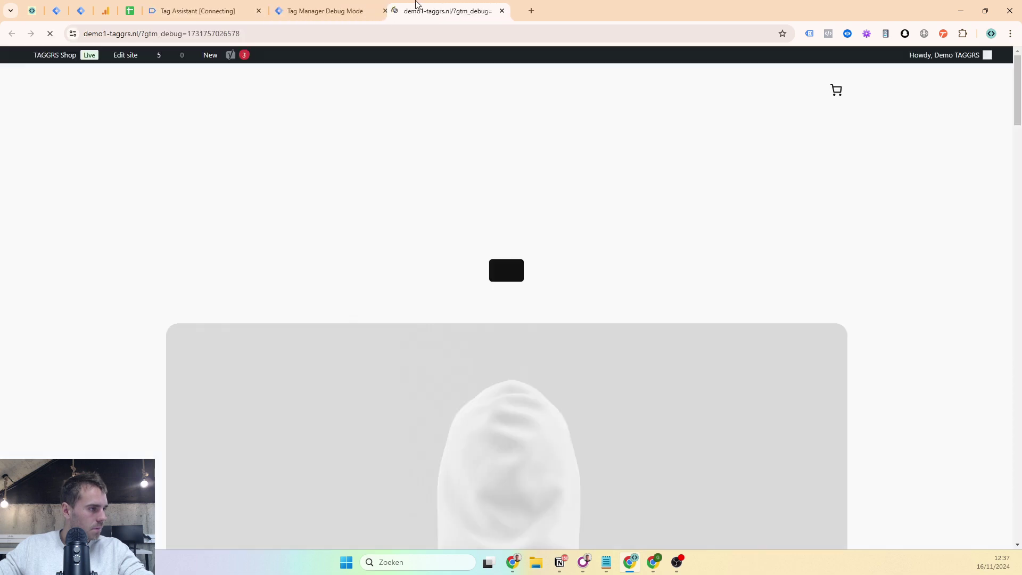
left_click(150, 7)
left_click(40, 199)
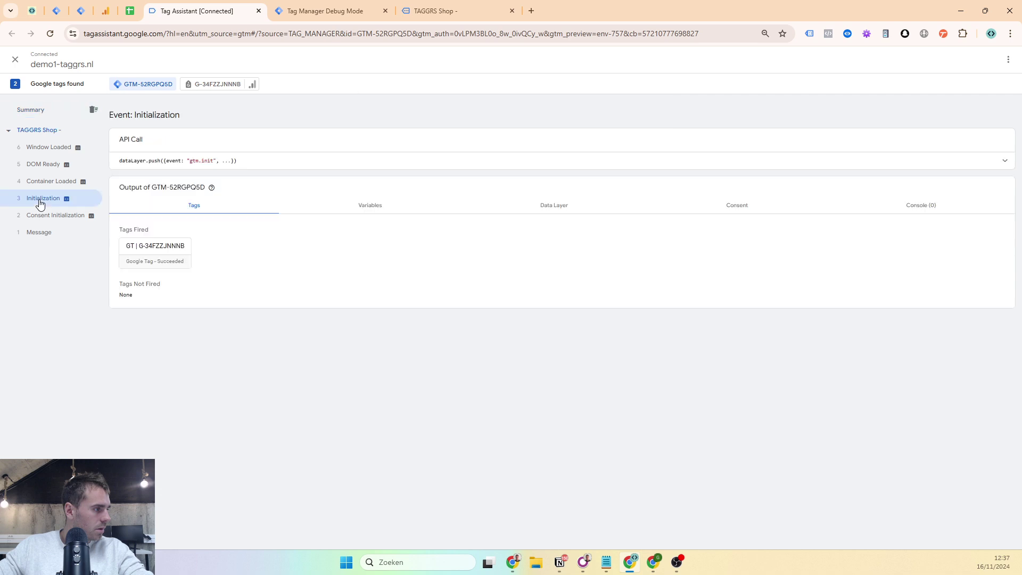
left_click(162, 263)
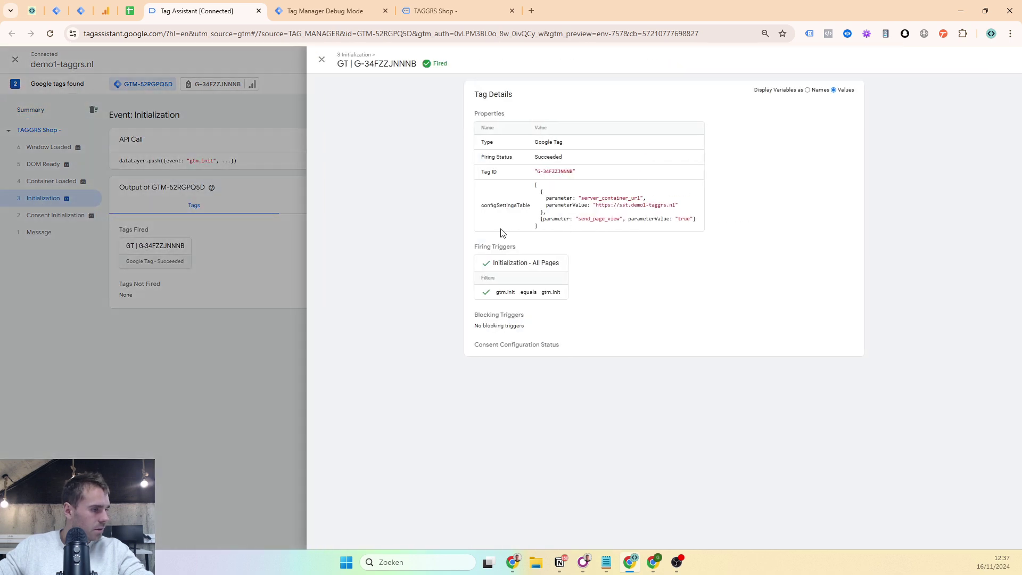
left_click(207, 83)
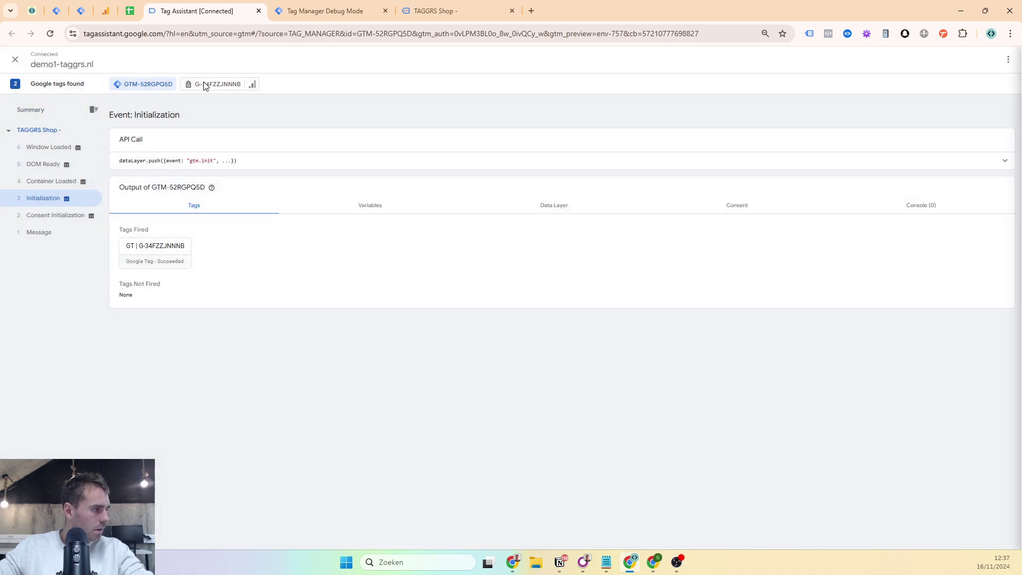
- Inspect the Config event's Page View hit sent to sst.demo1-taggrs.nl
left_click(57, 205)
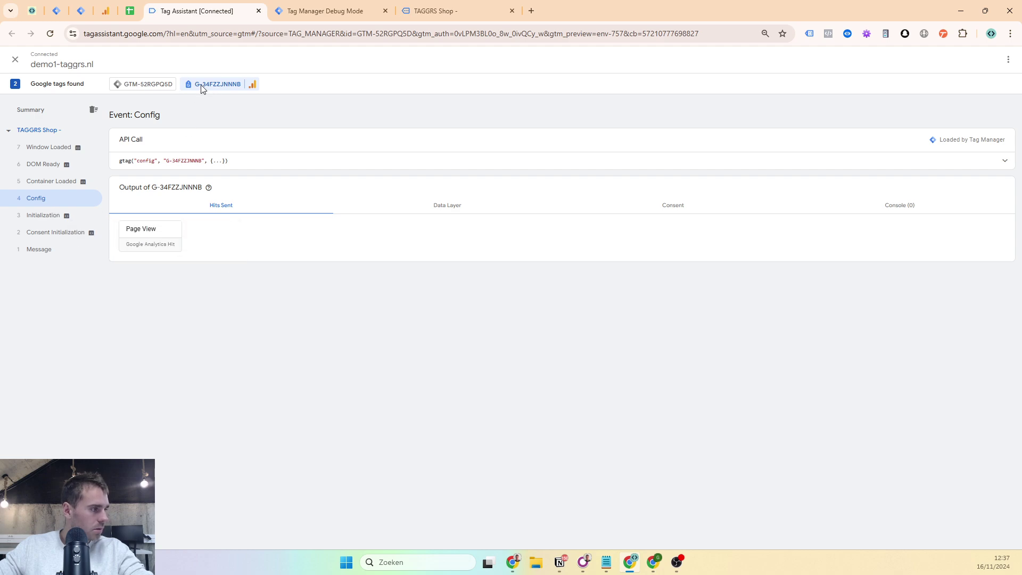
left_click(160, 238)
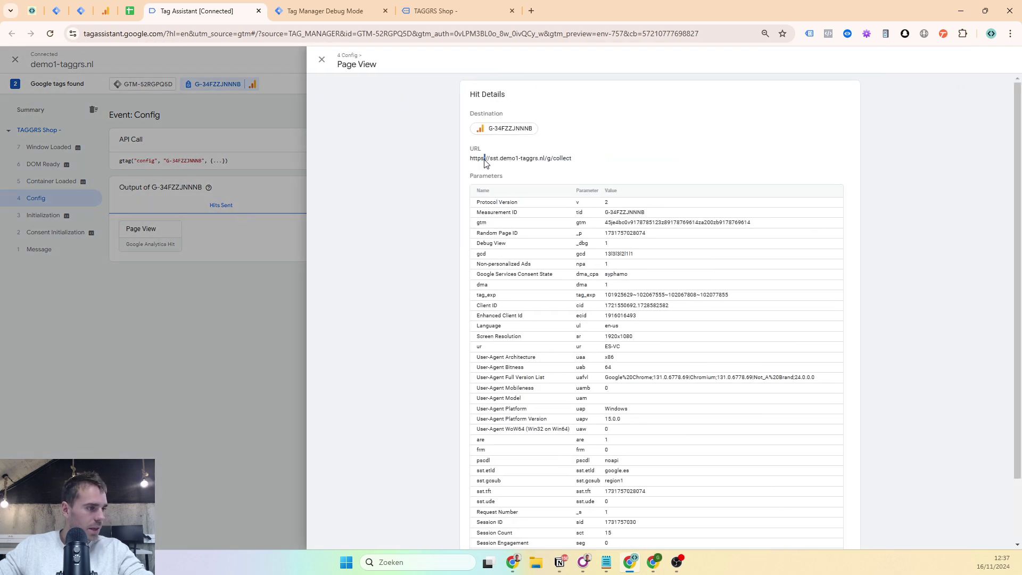
left_click_drag(498, 163, 588, 161)
left_click(580, 176)
scroll(475, 132, "down", 2)
left_click_drag(486, 128, 337, 163)
left_click(301, 5)
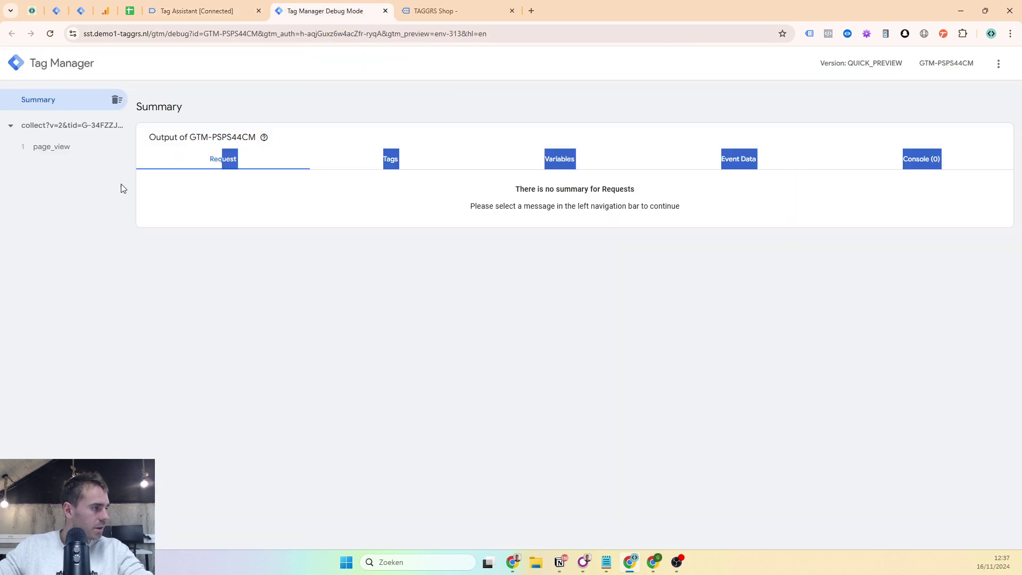
- Open the incoming page_view request and check its HTTP request URL and GA4 Client details
left_click(71, 148)
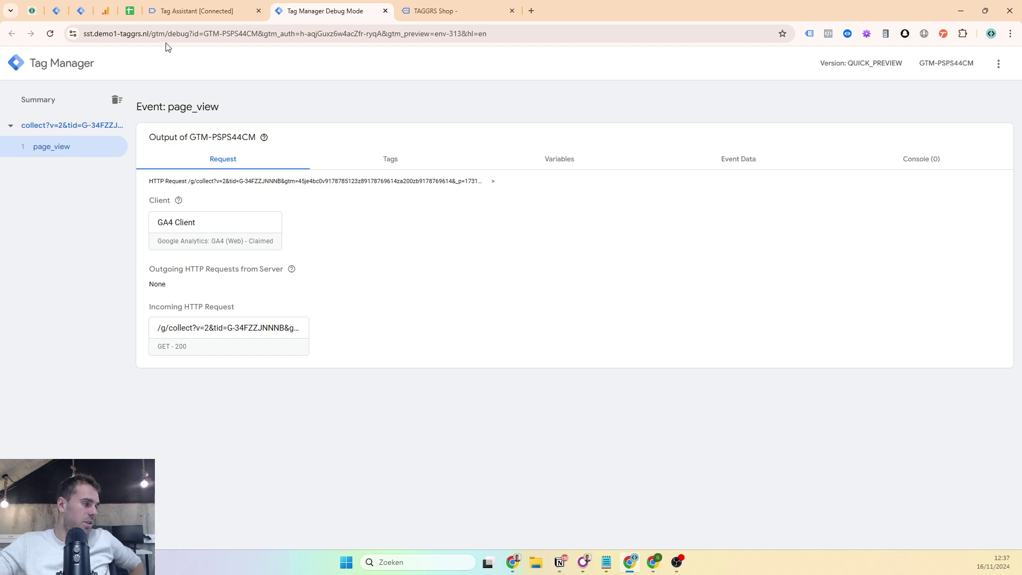
left_click(183, 327)
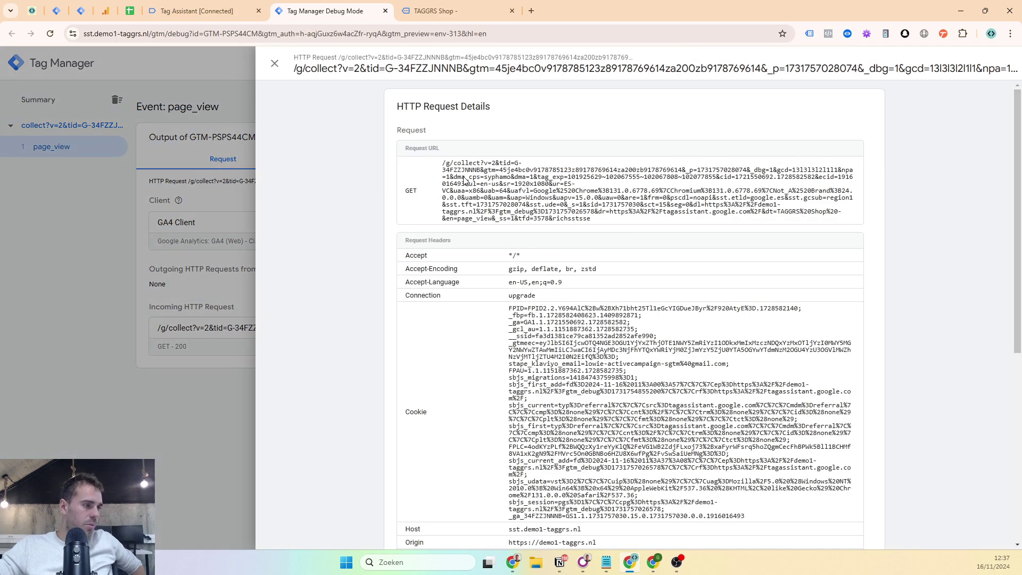
triple_click(486, 177)
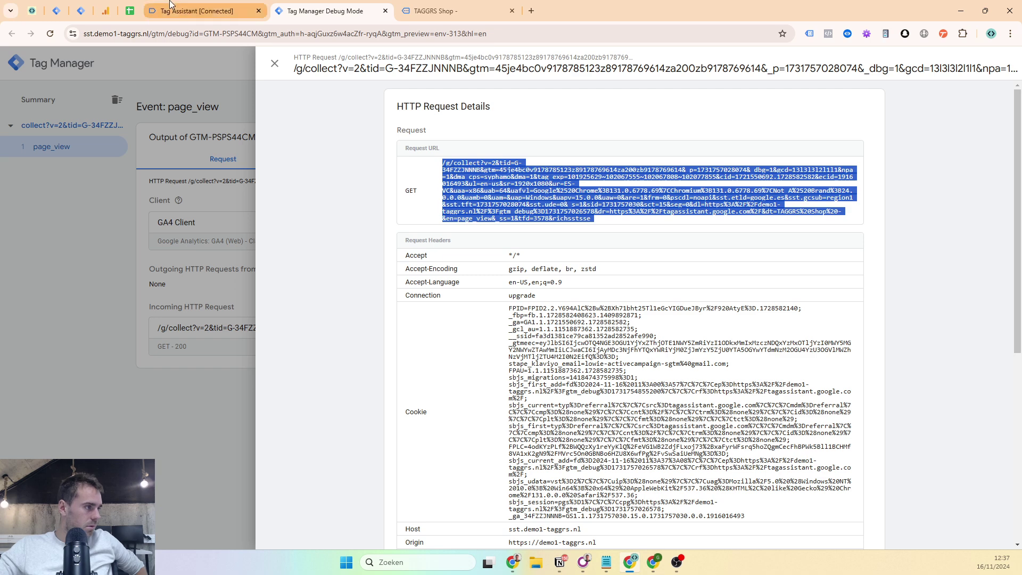
left_click(149, 6)
scroll(482, 111, "up", 2)
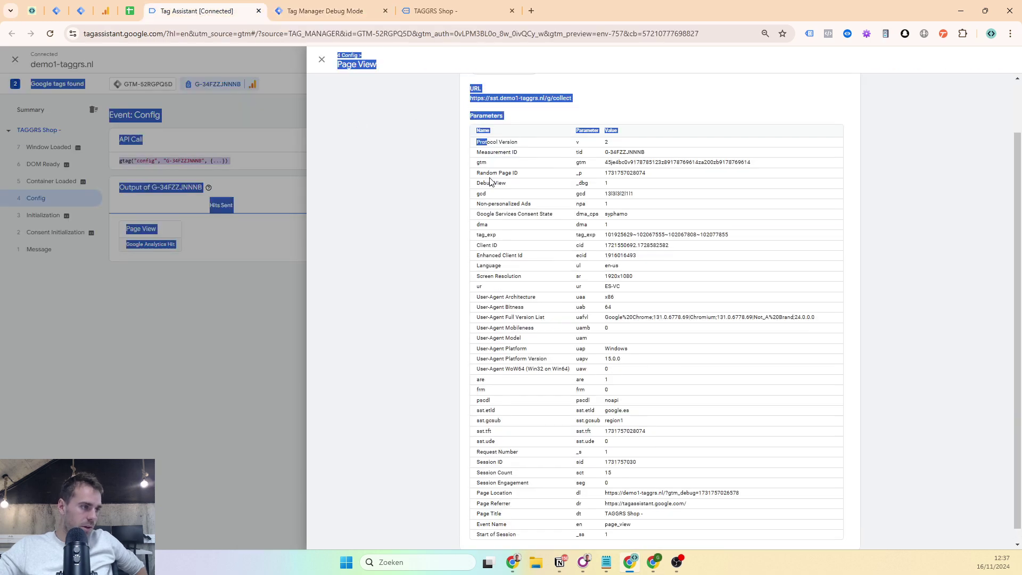
left_click(288, 7)
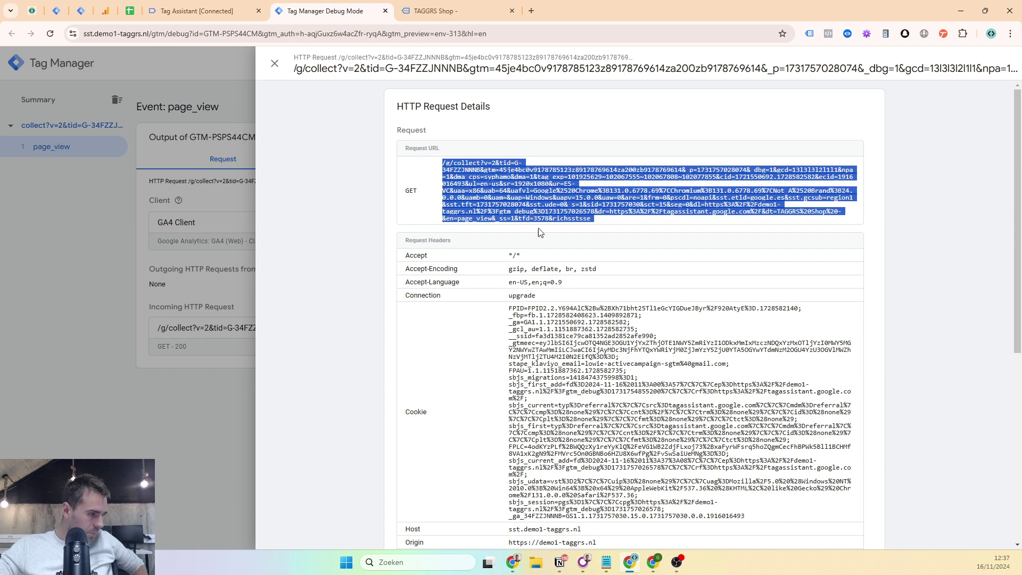
scroll(538, 231, "down", 5)
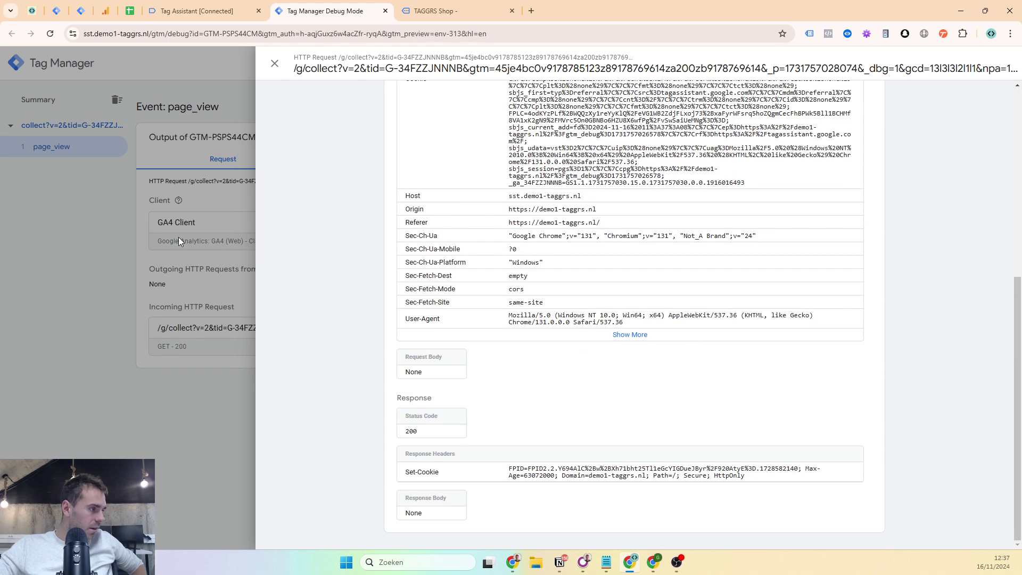
left_click(179, 241)
left_click(209, 235)
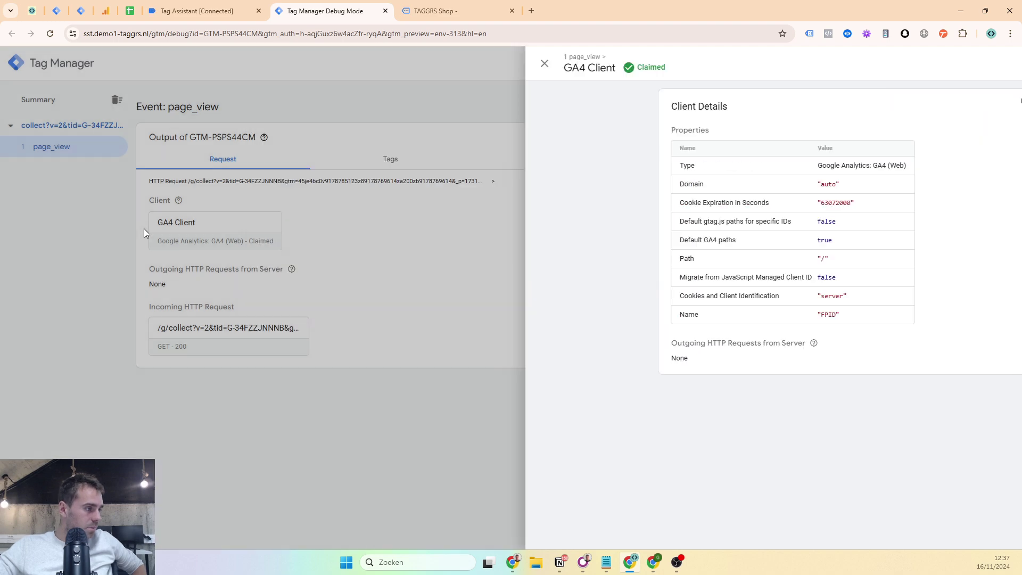
left_click(143, 228)
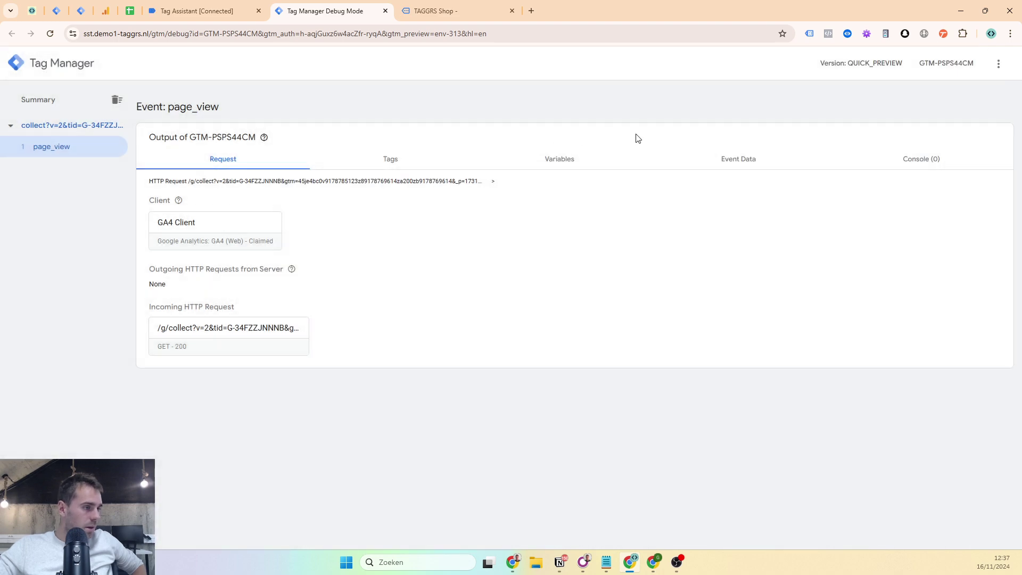
- Show the page_view Event Data and highlight x-ga-measurement_id with value G-34FZZJNNNB
left_click(696, 158)
scroll(339, 228, "down", 3)
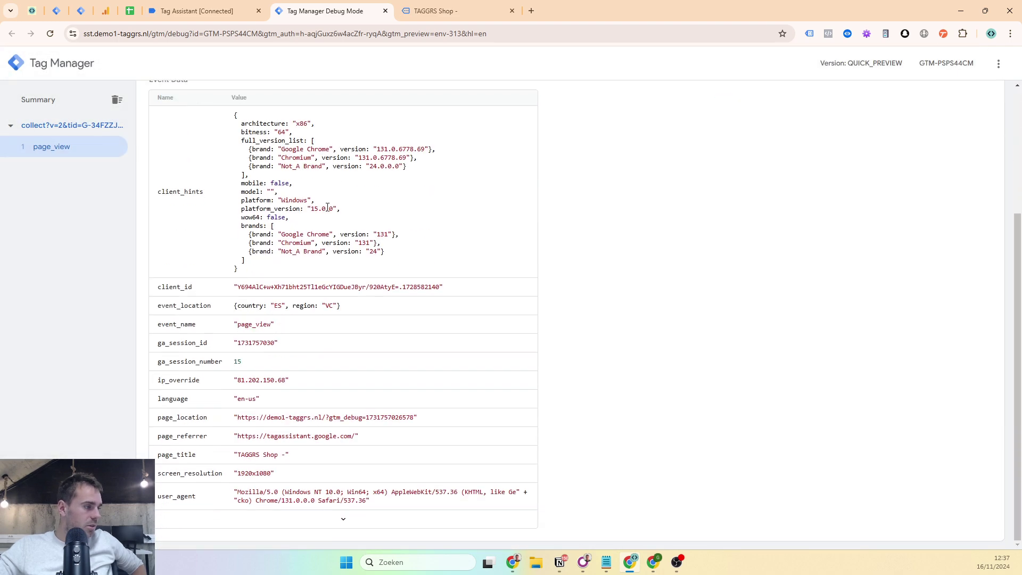
left_click(366, 523)
scroll(381, 274, "down", 7)
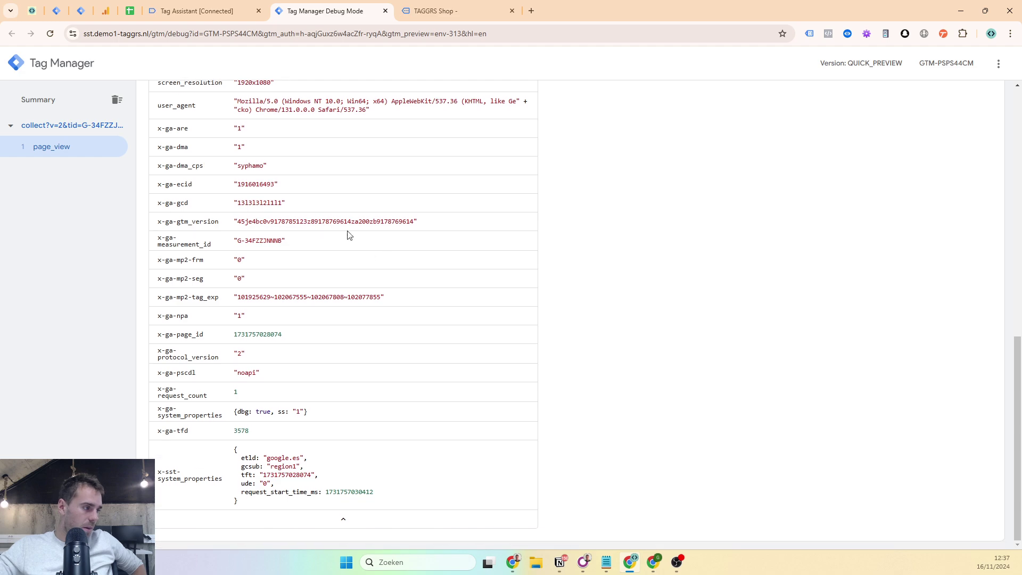
scroll(349, 235, "up", 6)
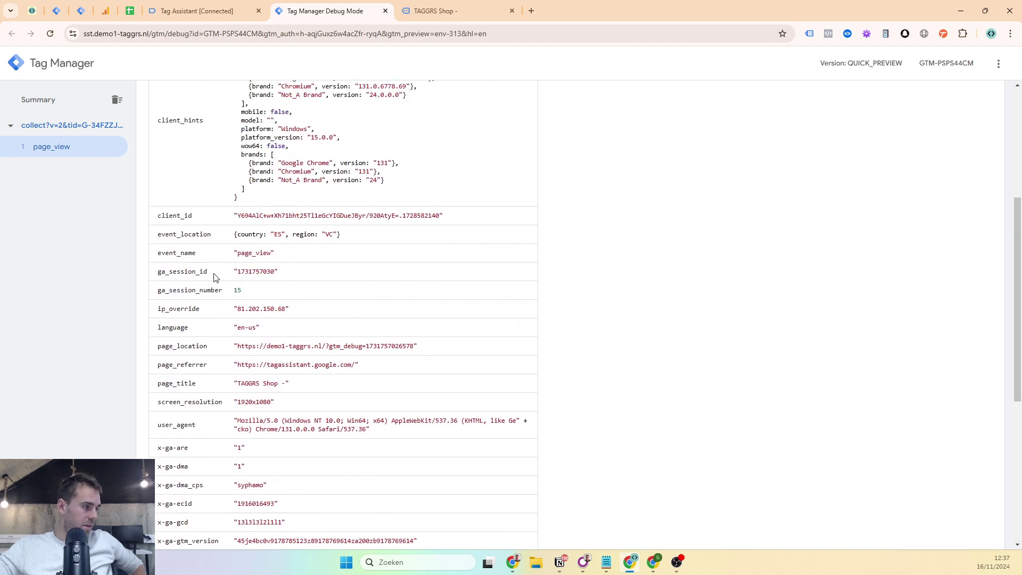
scroll(320, 227, "up", 2)
double_click(179, 359)
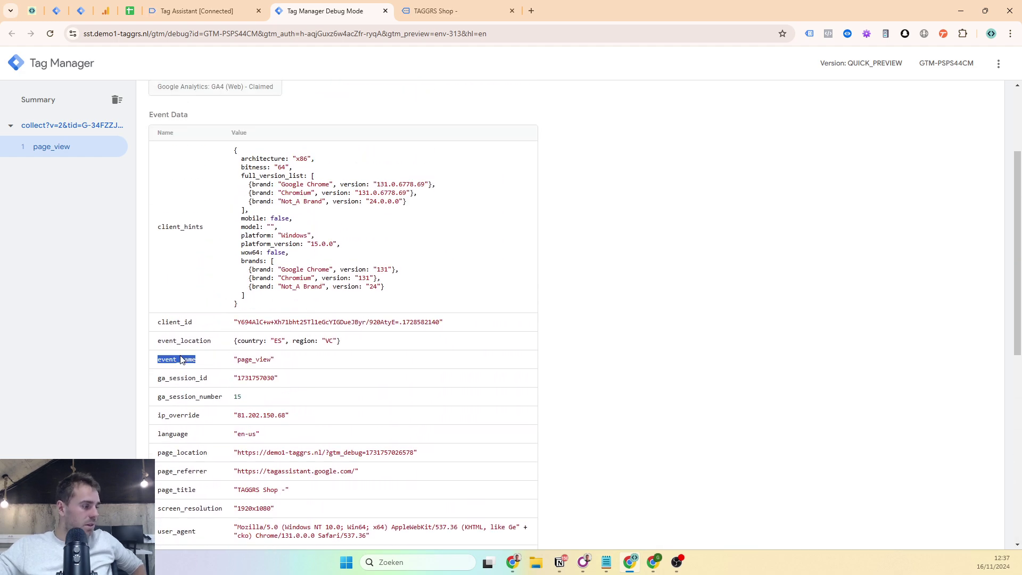
scroll(186, 330, "down", 4)
scroll(165, 314, "up", 2)
scroll(213, 208, "up", 3)
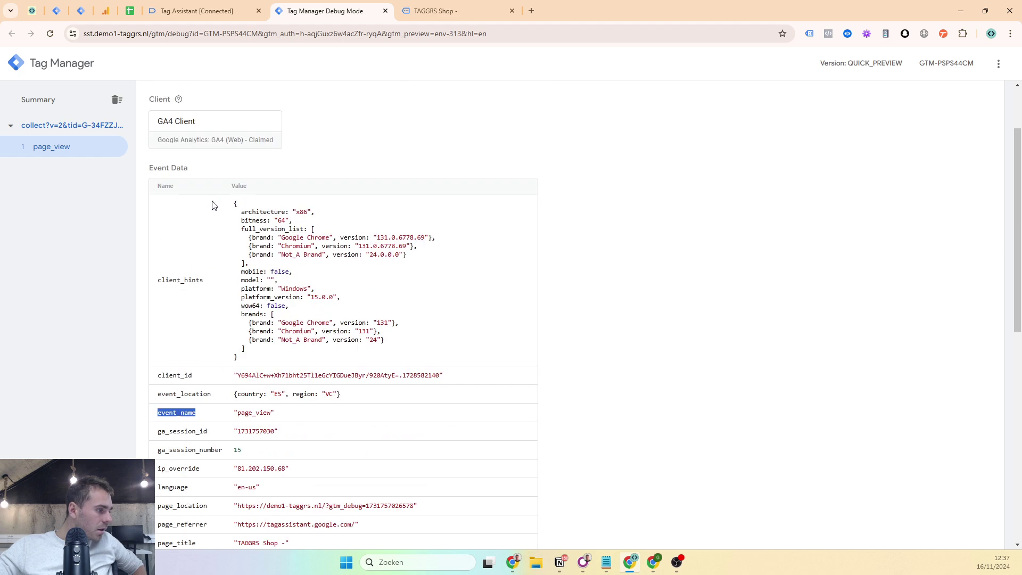
scroll(217, 234, "down", 6)
scroll(245, 248, "down", 3)
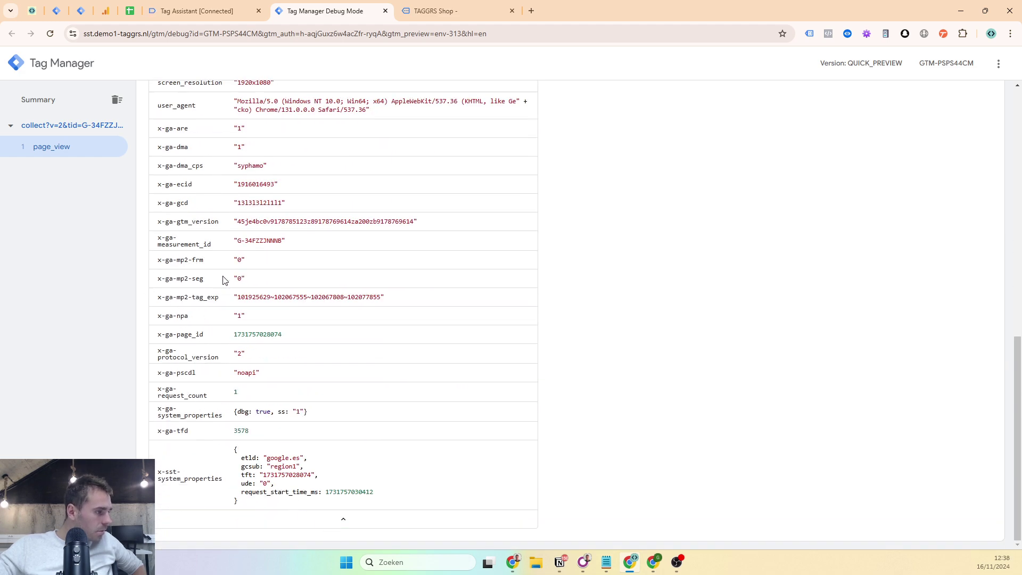
triple_click(175, 247)
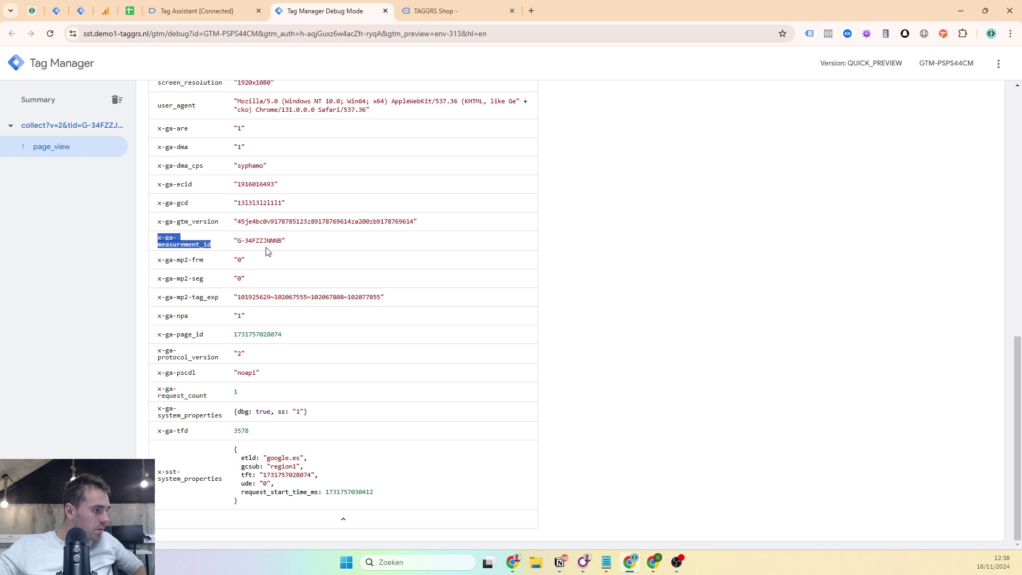
left_click_drag(237, 243, 277, 245)
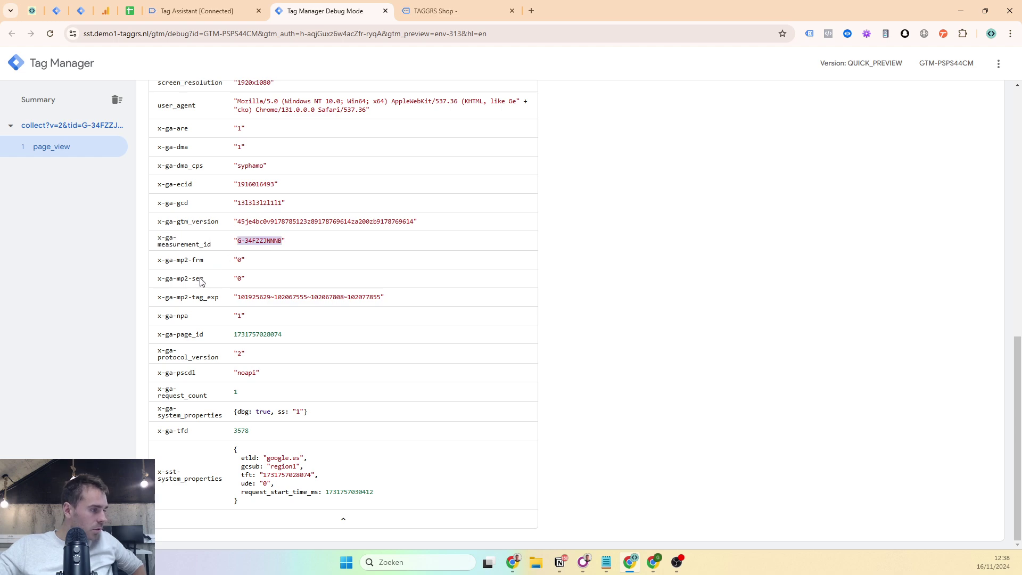
scroll(201, 282, "up", 7)
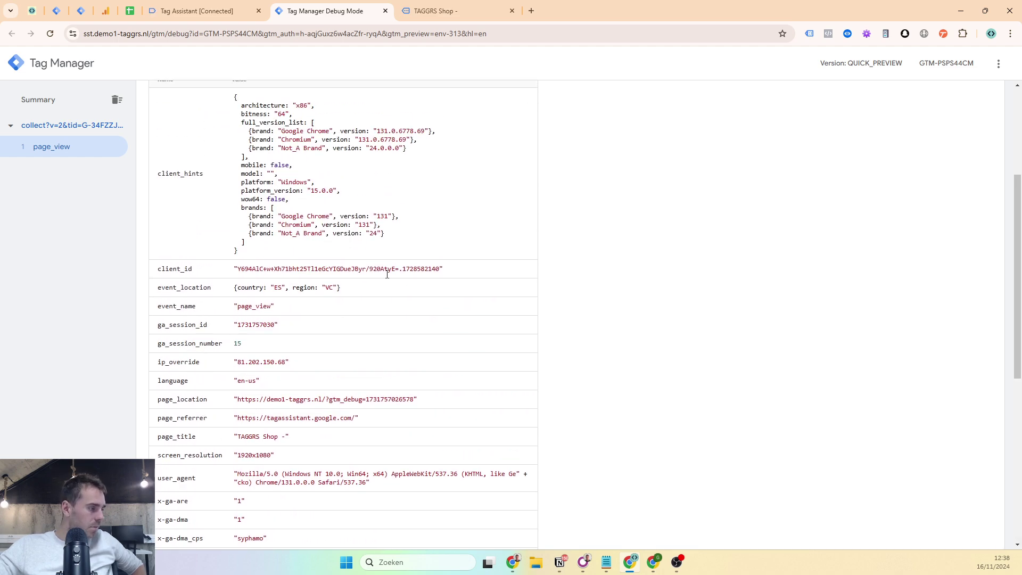
scroll(387, 274, "up", 4)
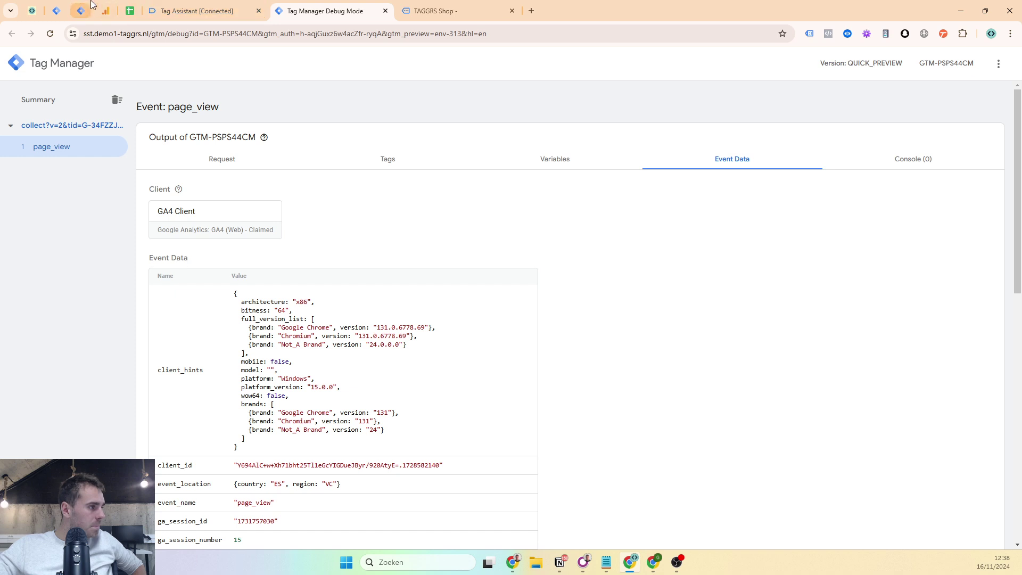
- Tick the 'Google Tag with server container URL' checkbox in the GA4 For Leadgen checklist
left_click(130, 11)
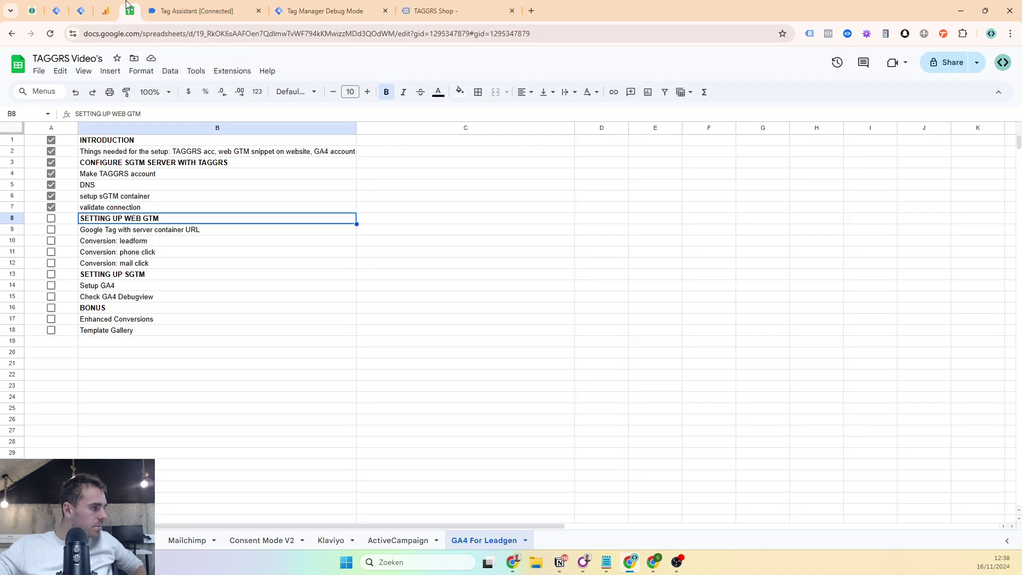
left_click(51, 230)
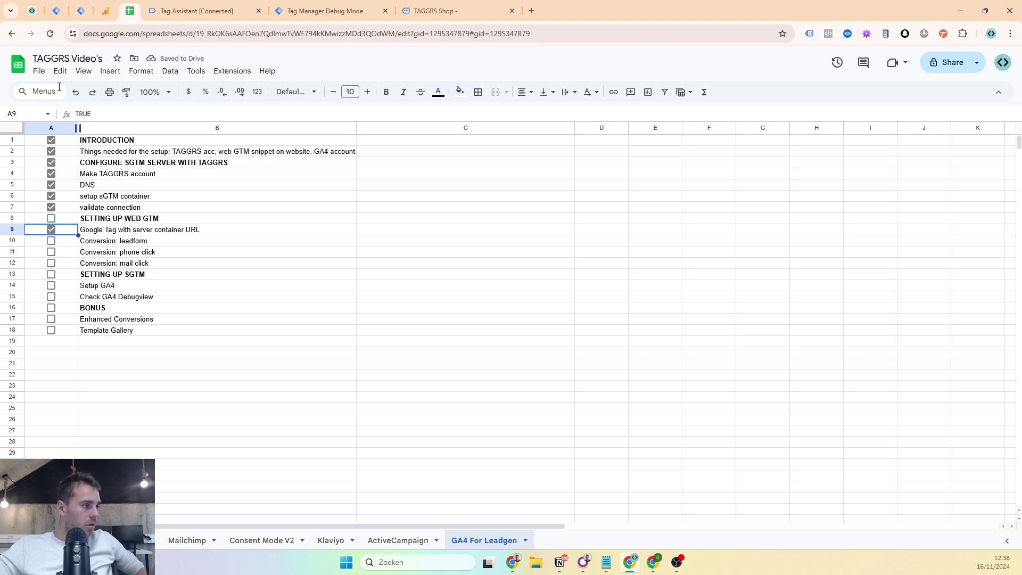
left_click(56, 11)
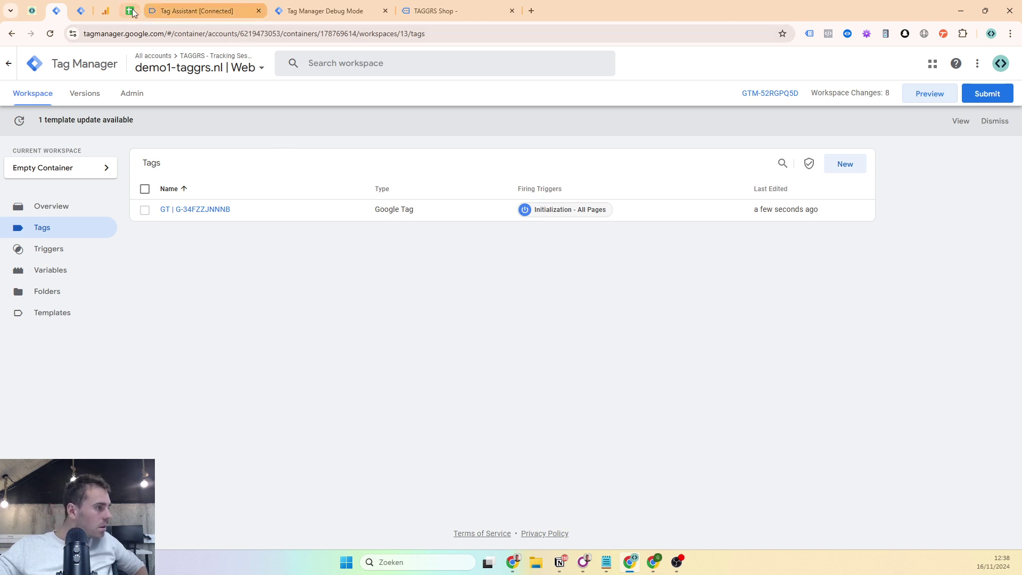
left_click(259, 11)
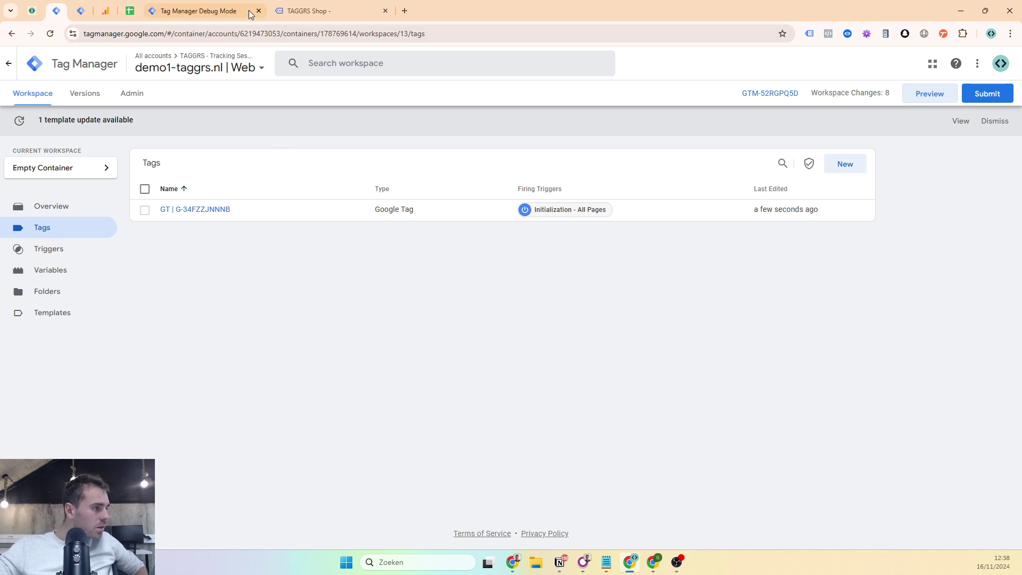
left_click(386, 11)
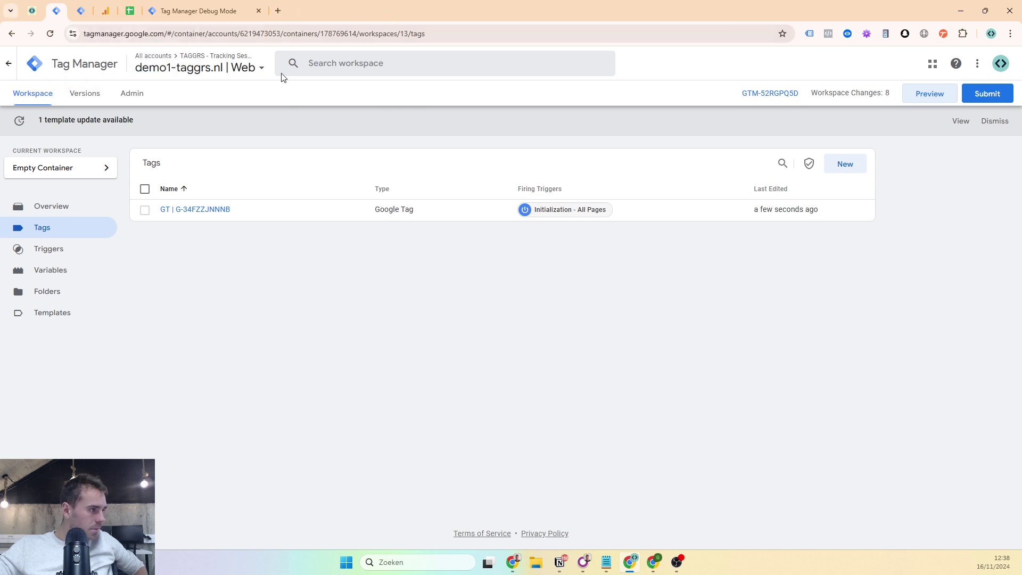
left_click(259, 11)
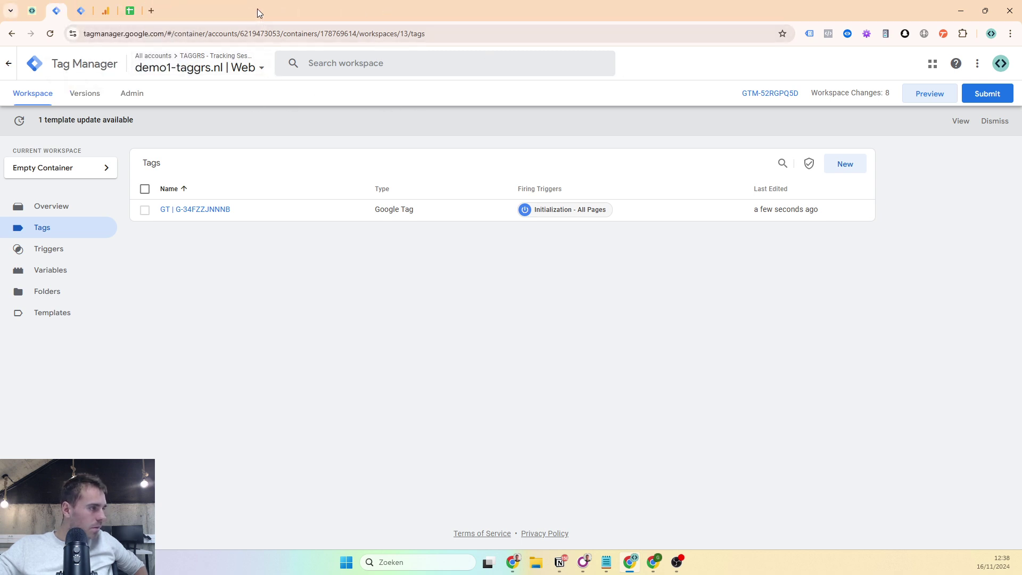
left_click(917, 93)
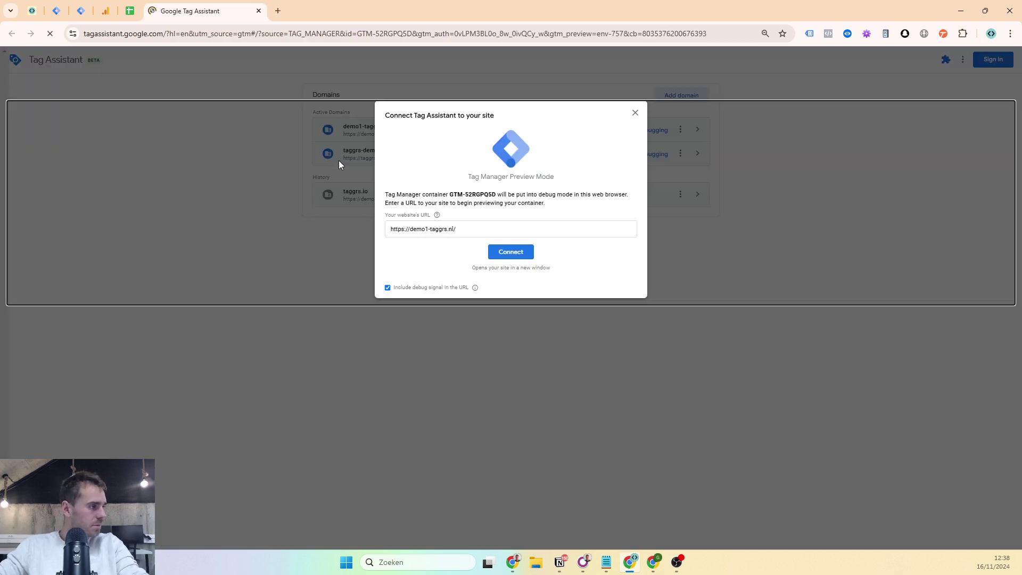
left_click(519, 251)
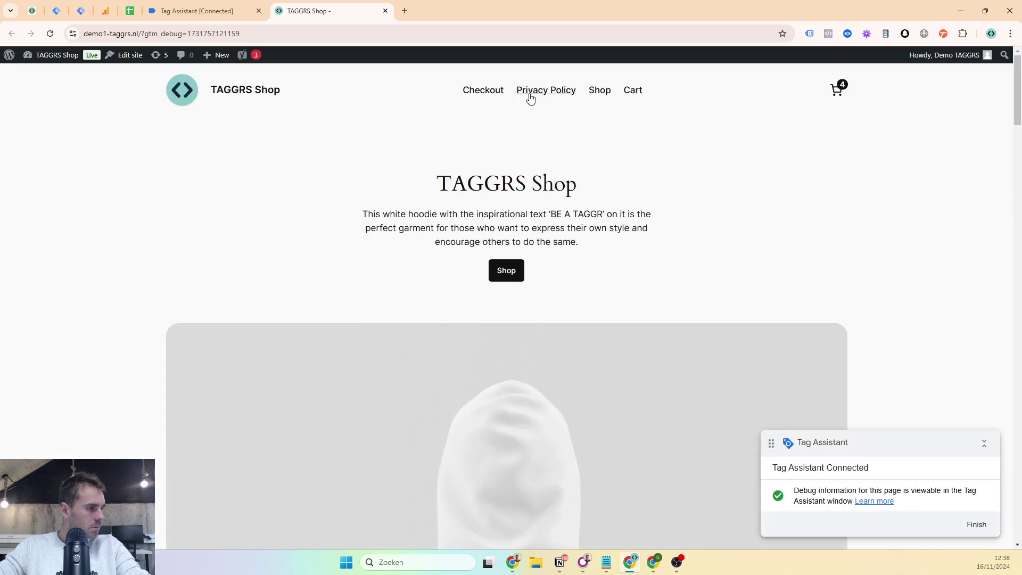
- On the contact page, autofill First Name, Last Name, Job Title, Company, Country Code, Email and Subject
left_click(530, 98)
scroll(408, 264, "down", 3)
left_click(403, 266)
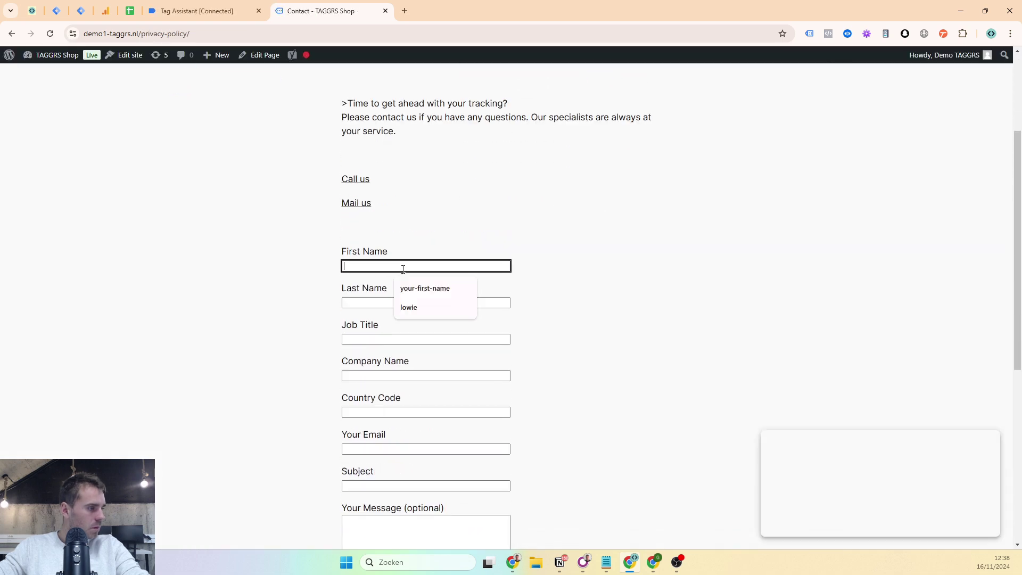
left_click(404, 288)
left_click(404, 302)
left_click(410, 322)
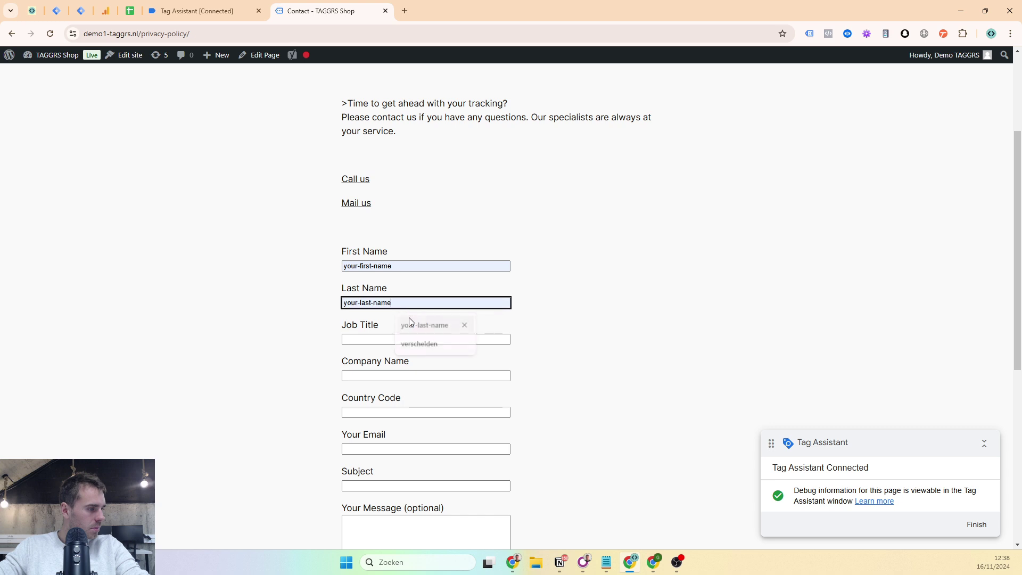
left_click(406, 339)
left_click(407, 356)
left_click(409, 376)
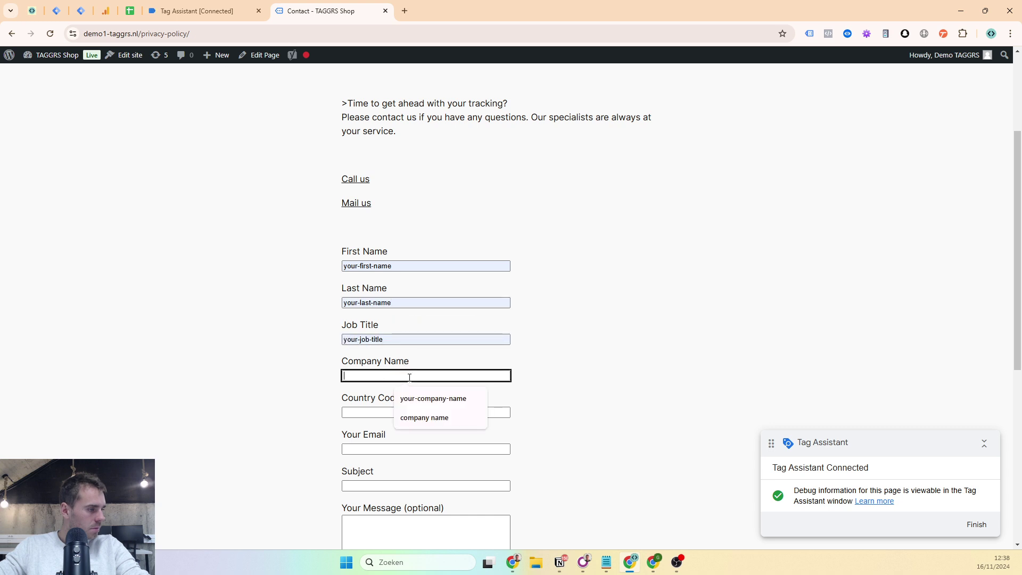
left_click(404, 398)
left_click(407, 412)
left_click(405, 435)
left_click(393, 451)
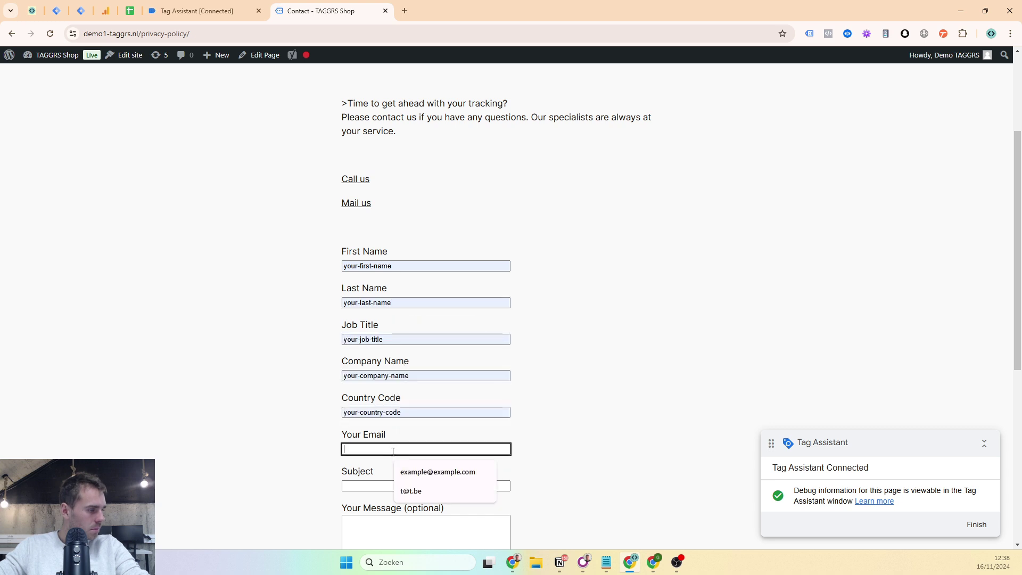
left_click(394, 472)
left_click(403, 485)
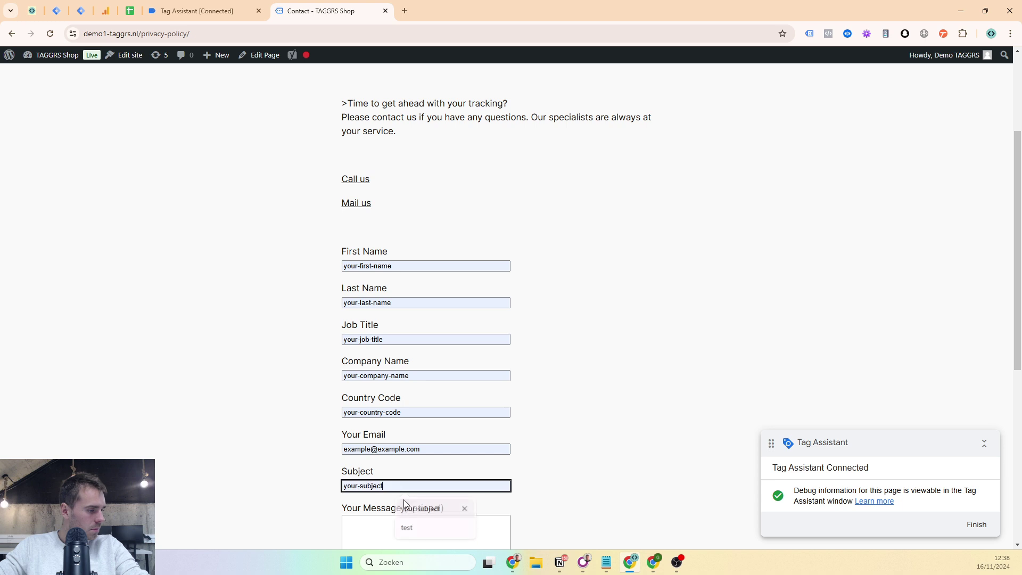
left_click(404, 500)
- Enter the message TEST and submit the contact form
scroll(410, 463, "down", 3)
left_click(412, 426)
type("TEST")
left_click(357, 462)
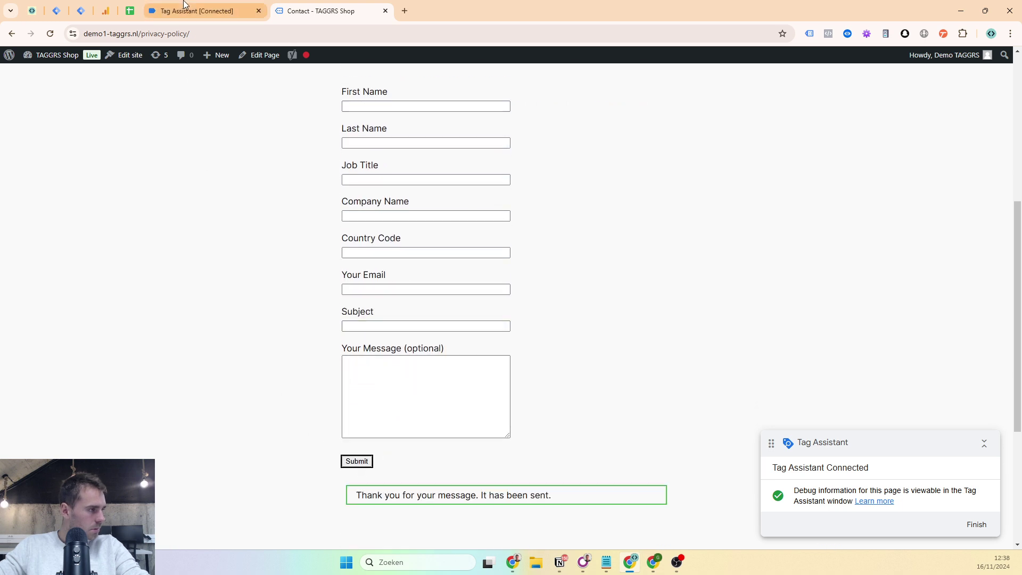
left_click(197, 11)
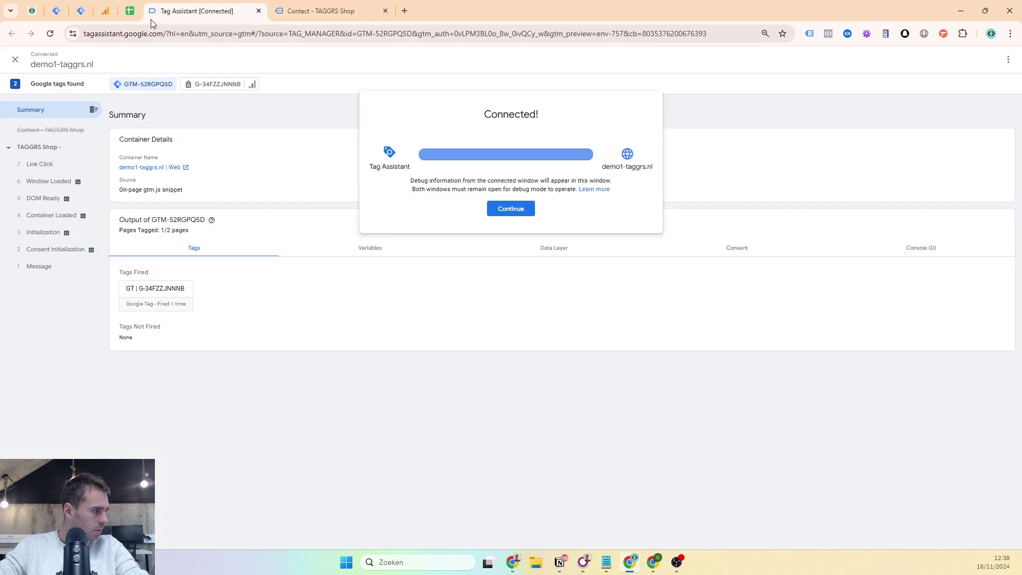
- Reload the contact page and review its DOM Ready and Window Loaded events in Tag Assistant
left_click(491, 213)
left_click(44, 132)
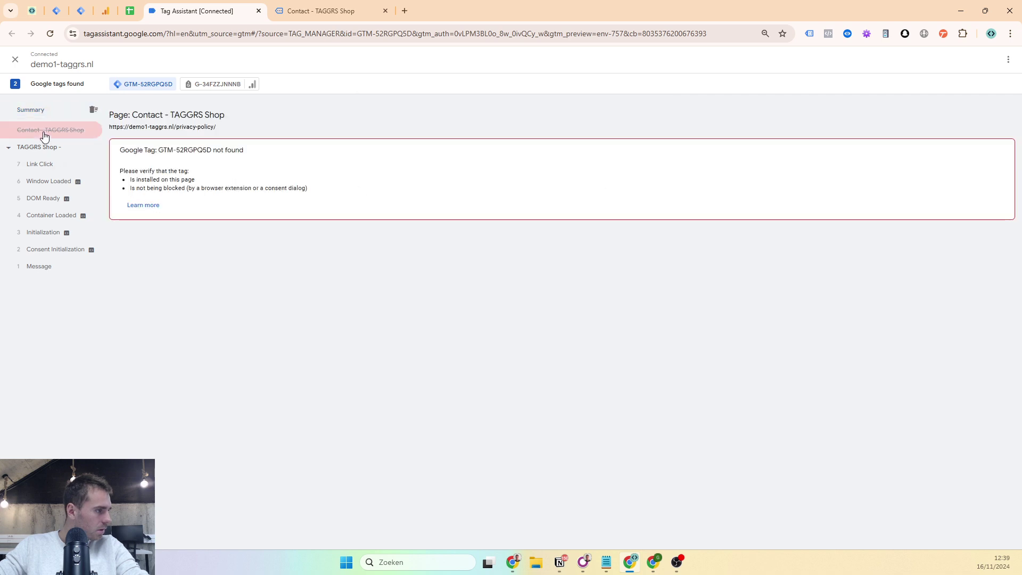
left_click(317, 11)
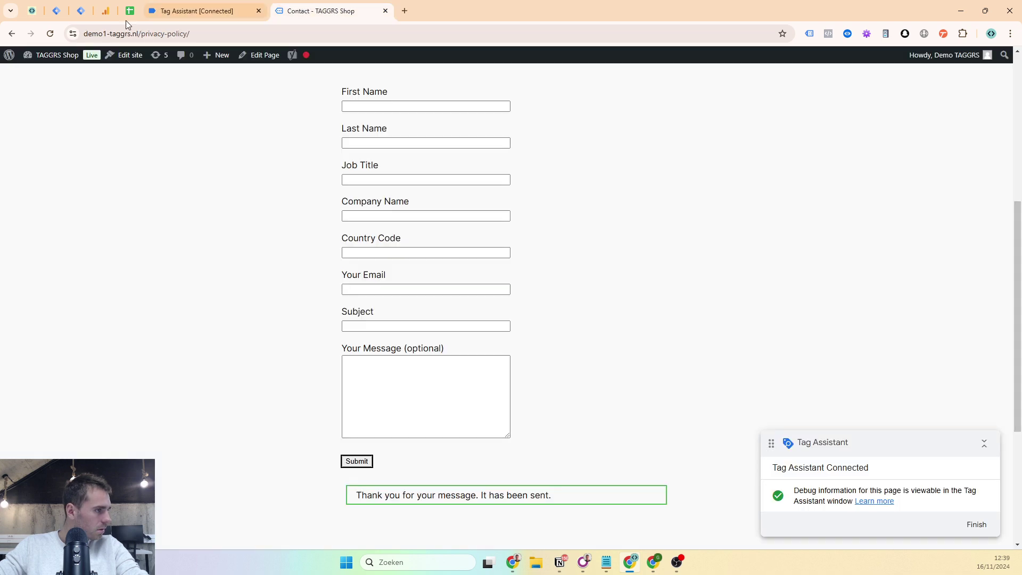
left_click(50, 34)
left_click(197, 11)
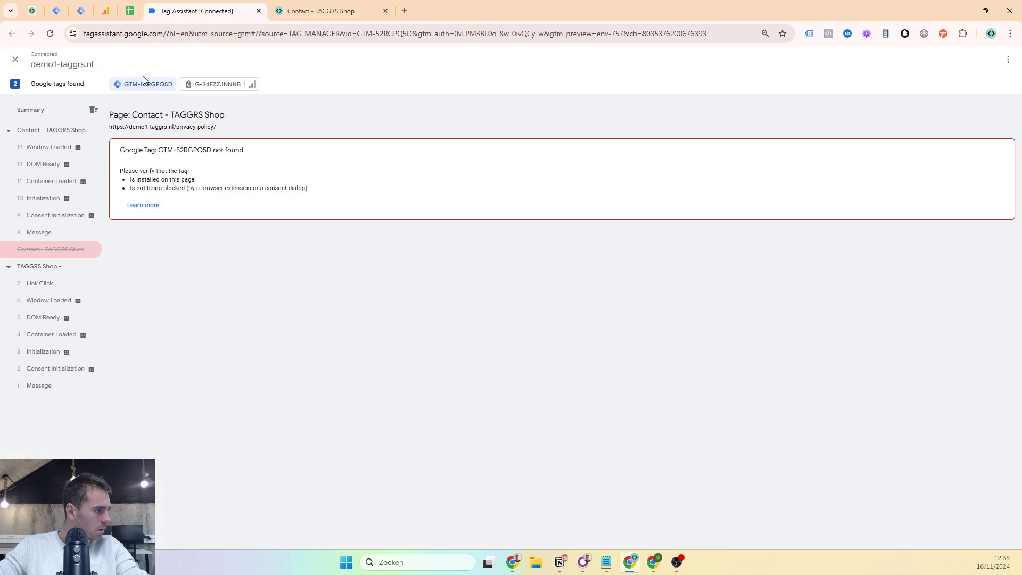
left_click(74, 169)
left_click(51, 250)
left_click(68, 165)
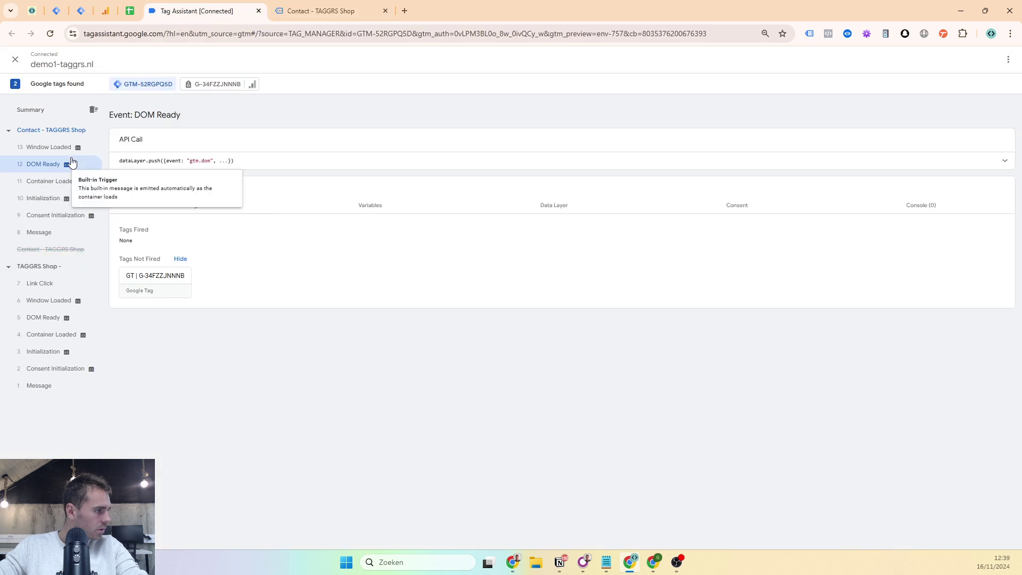
left_click(69, 148)
- Fill the contact form with placeholder values via Web Developer's Populate Form Fields
left_click(319, 11)
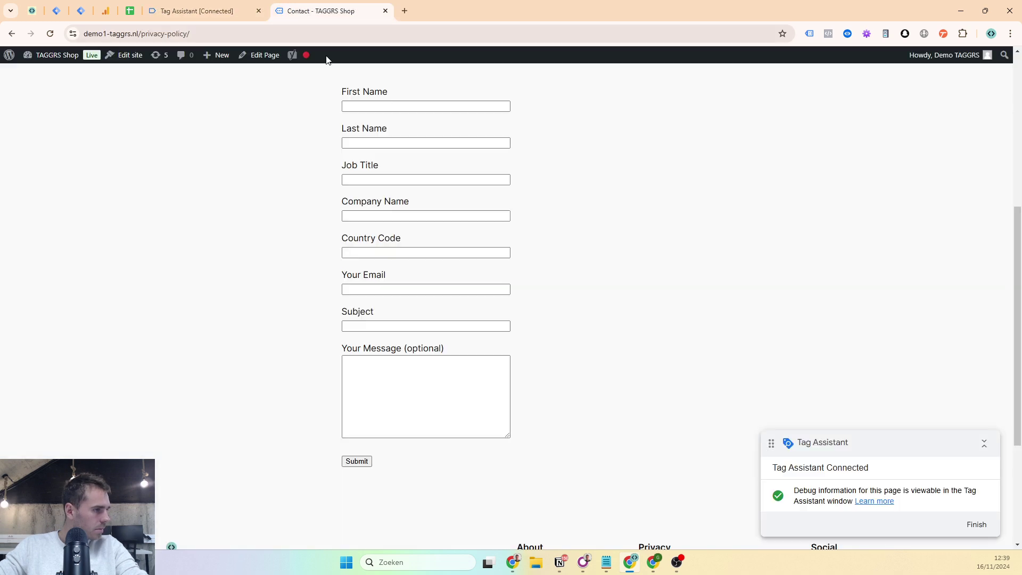
left_click(867, 34)
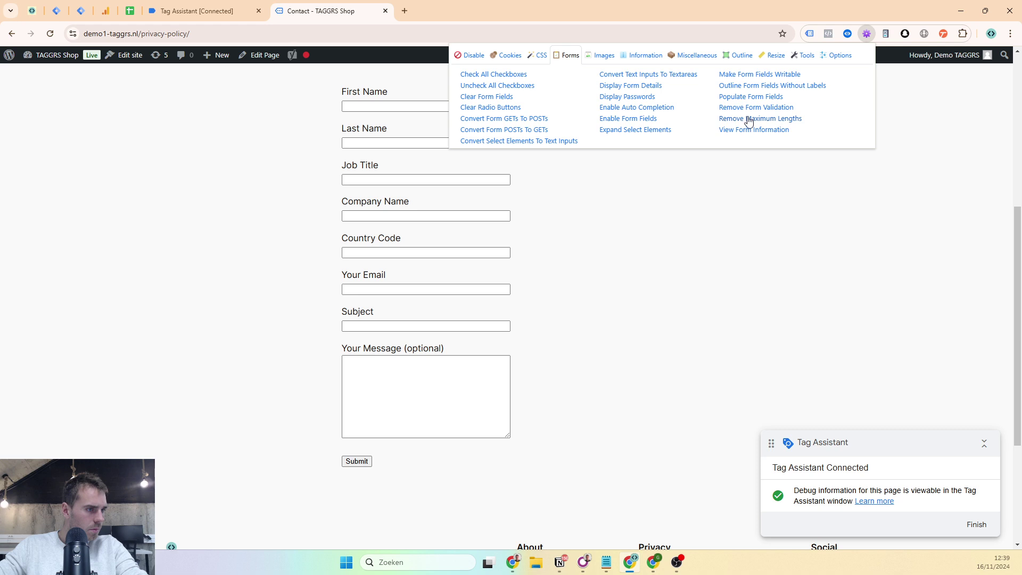
left_click(748, 98)
- Submit the populated form and inspect the form_submit, contactForm7MailSent and contactForm7Submitted events
left_click(356, 460)
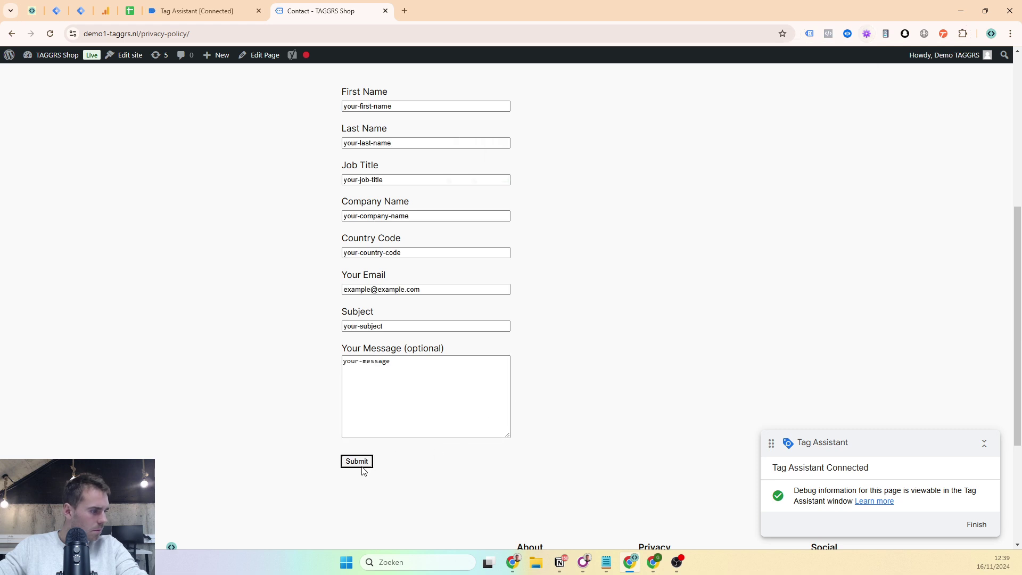
left_click(193, 12)
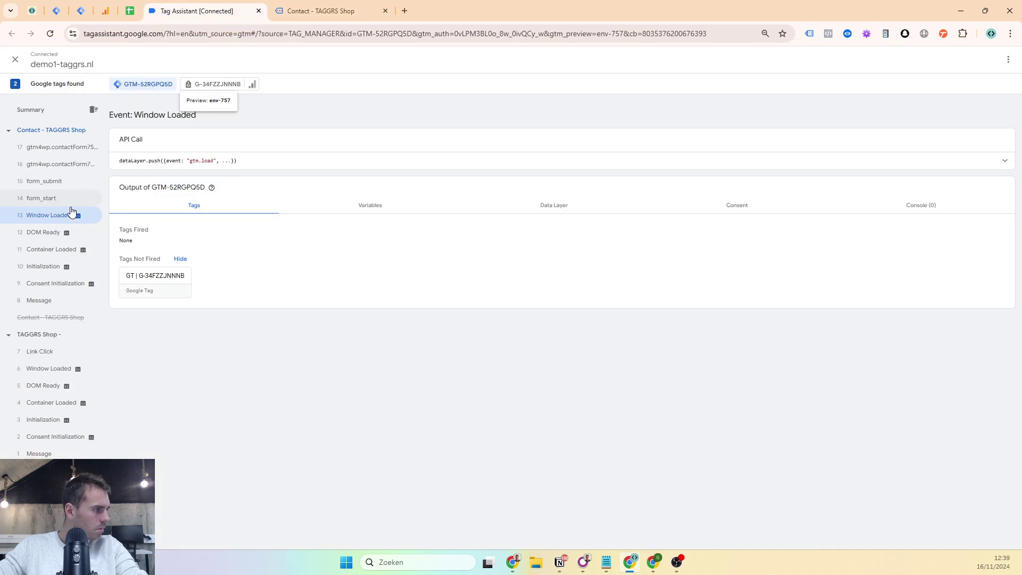
left_click(81, 165)
left_click(80, 151)
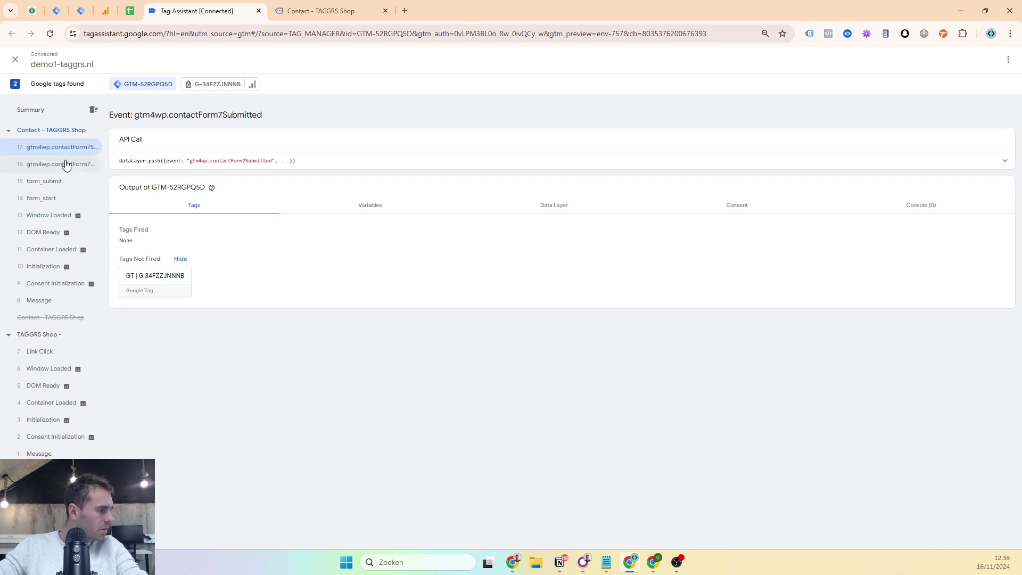
left_click(64, 168)
left_click(301, 166)
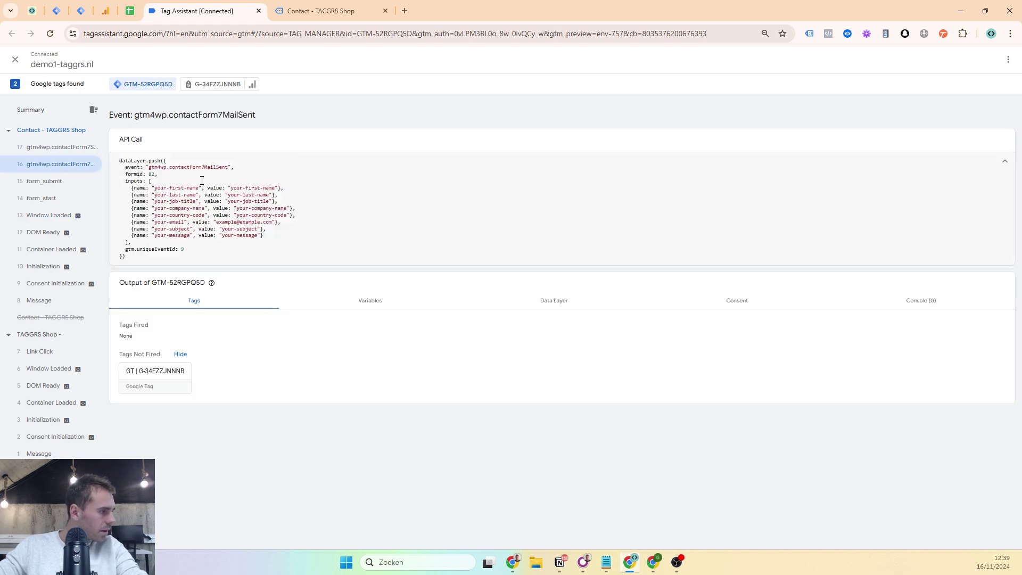
left_click(69, 181)
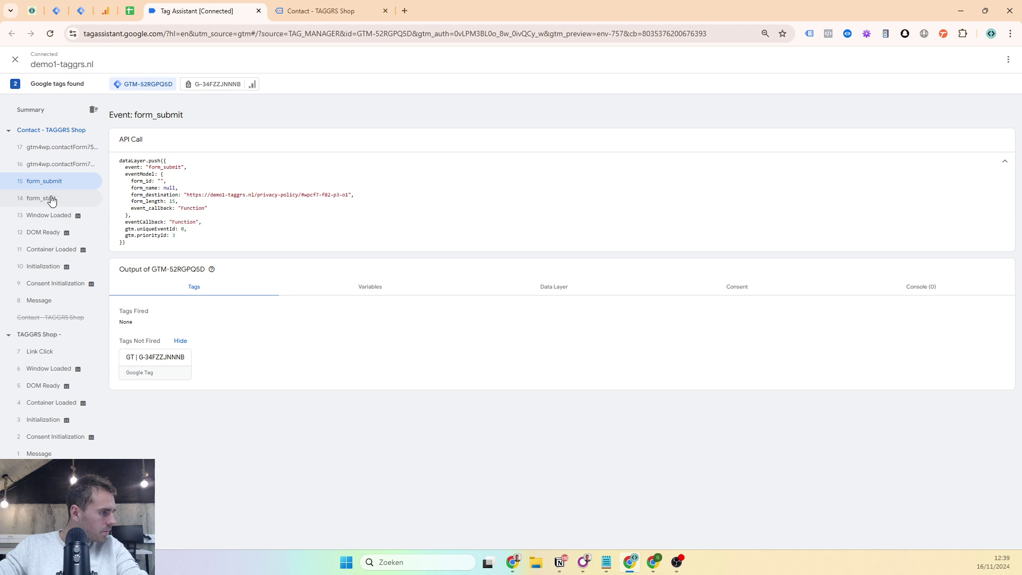
left_click(72, 167)
left_click(83, 152)
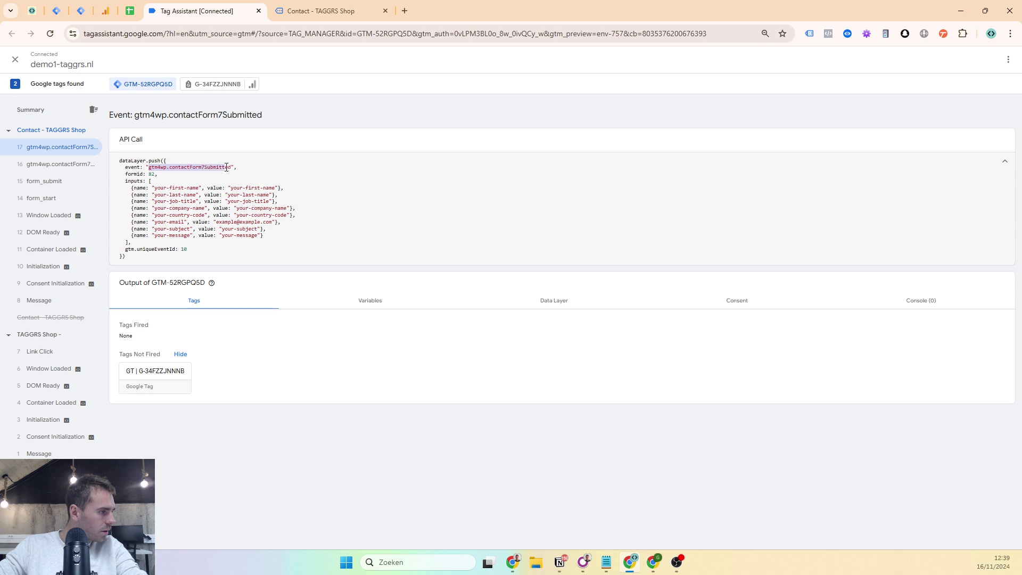
- Zoom in to read the contactForm7Submitted data layer push showing formId 82
key("ctrl+plus")
key("ctrl+plus")
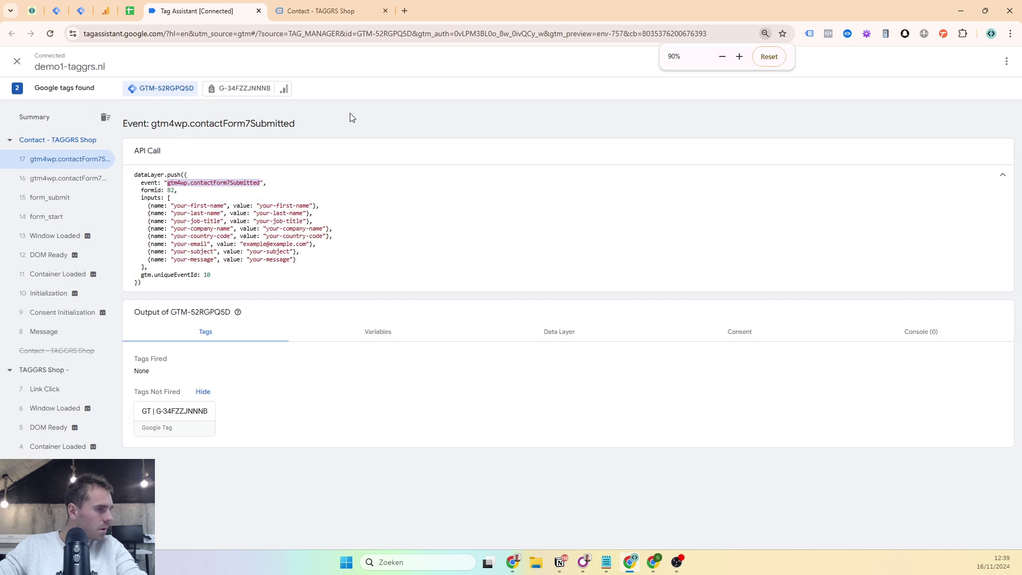
left_click(193, 205)
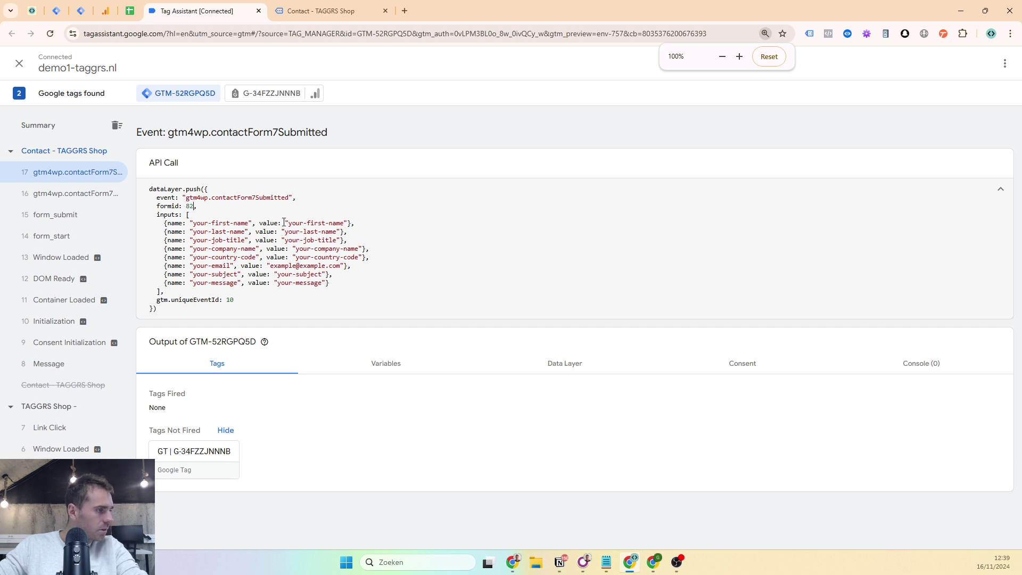
left_click_drag(277, 248, 321, 250)
left_click(300, 281)
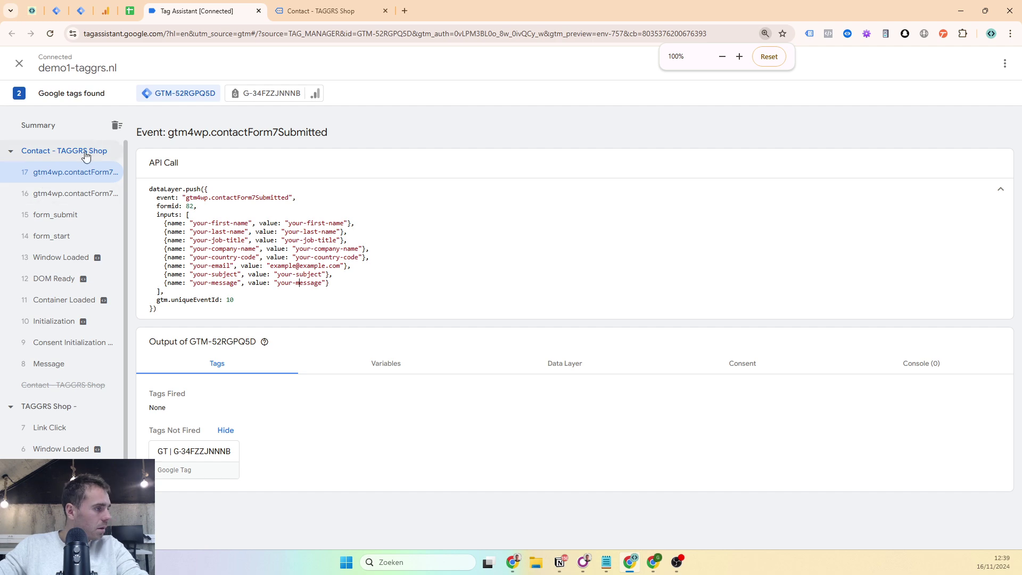
left_click(320, 11)
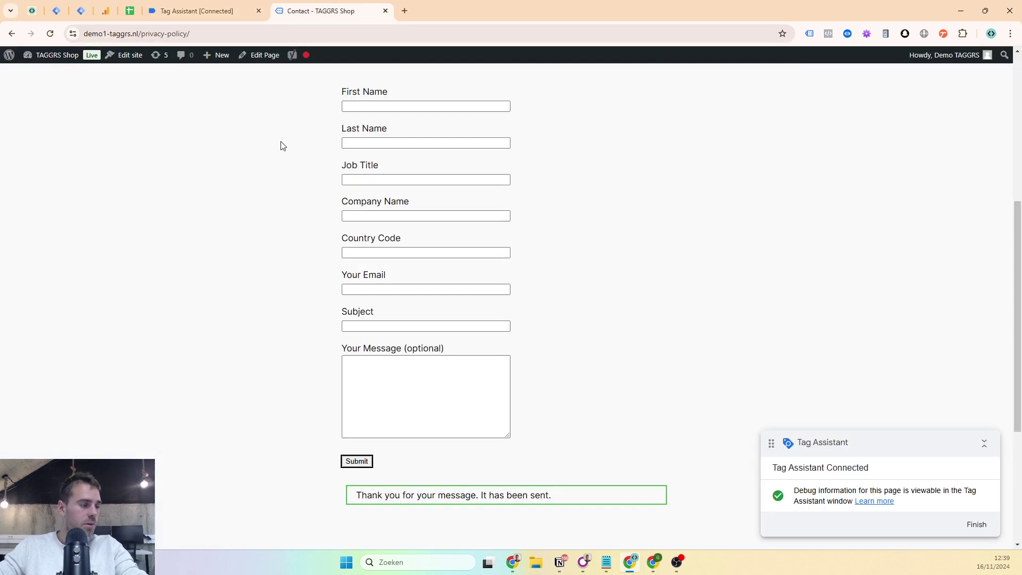
- Open the Datalayer checker on the contact page and expand gtm4wp.contactForm7Submitted showing formid 82
left_click(228, 10)
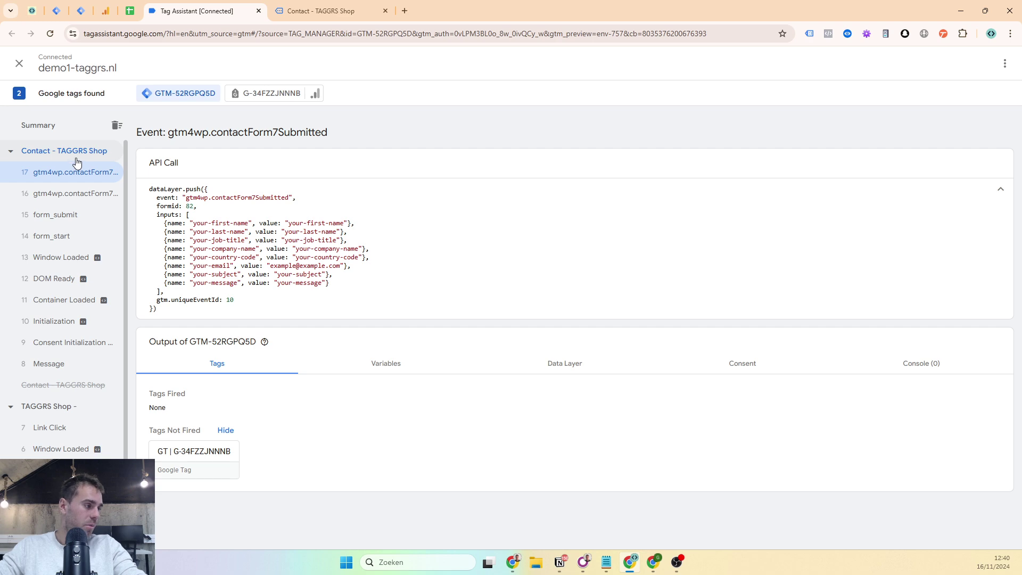
left_click(302, 11)
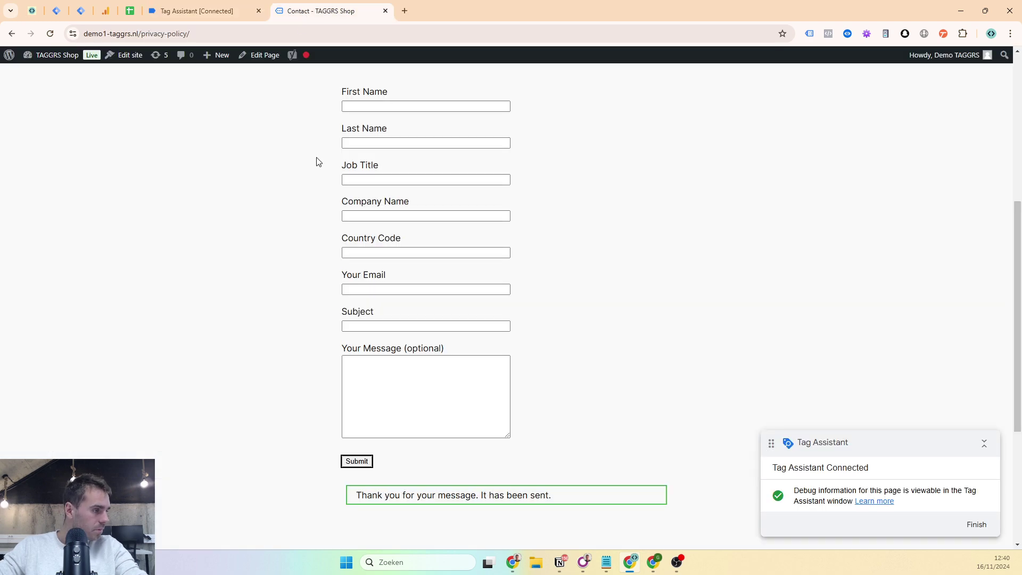
left_click(238, 5)
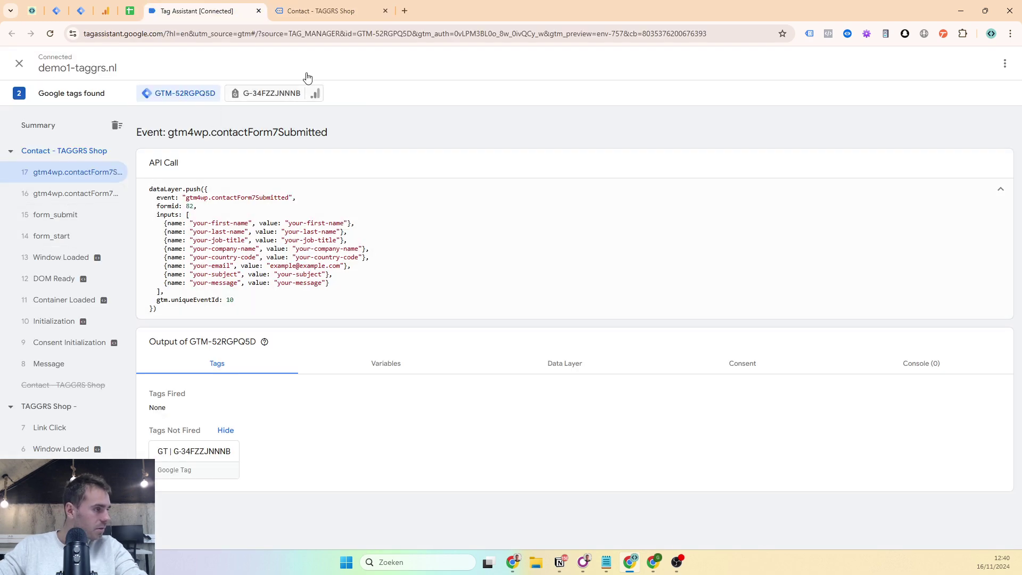
left_click(362, 6)
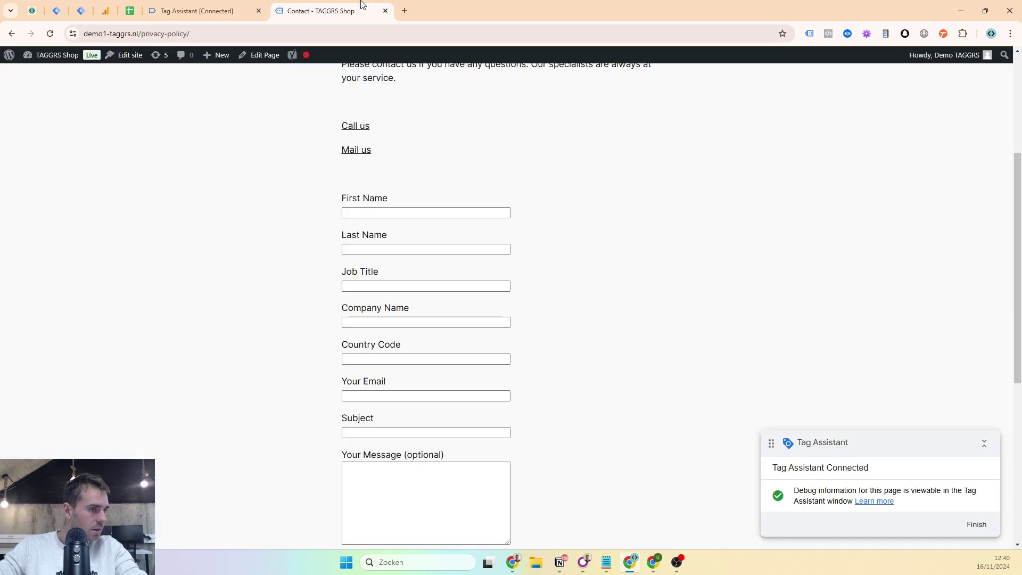
left_click(847, 34)
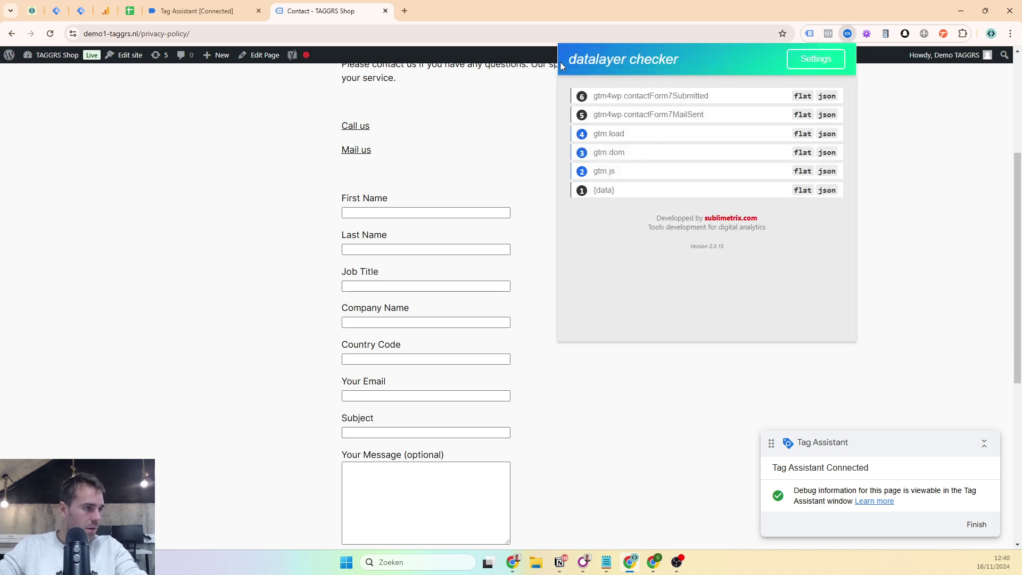
left_click(620, 104)
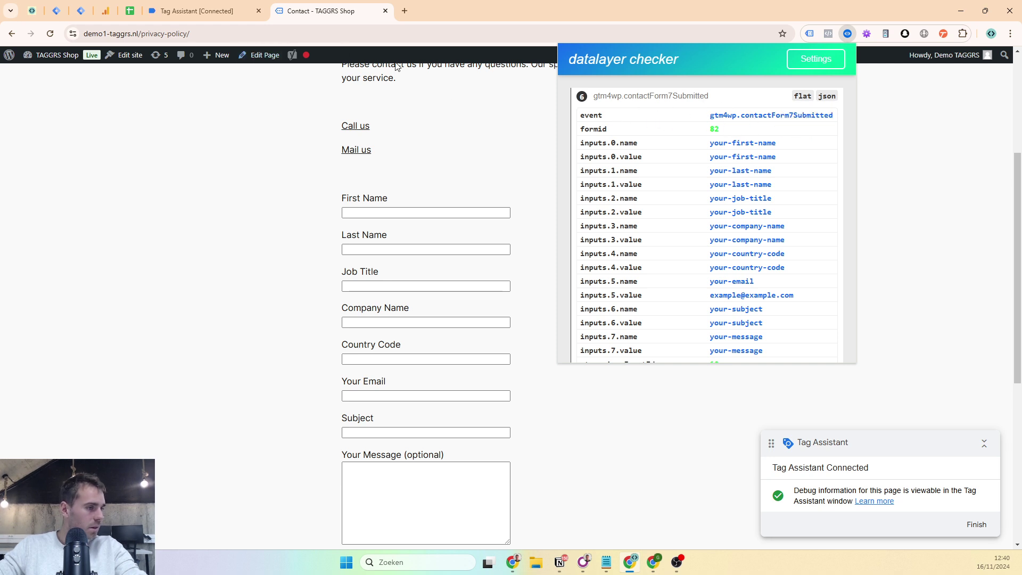
- Create a new GA4 Event tag using the {{GA4 ID}} variable as measurement ID
mouse_move(825, 121)
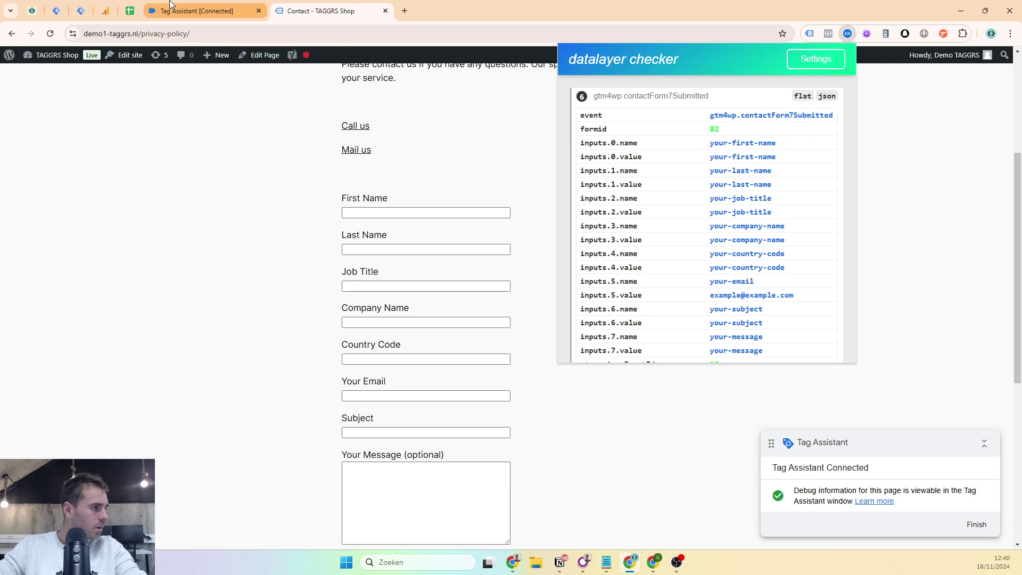
left_click(56, 11)
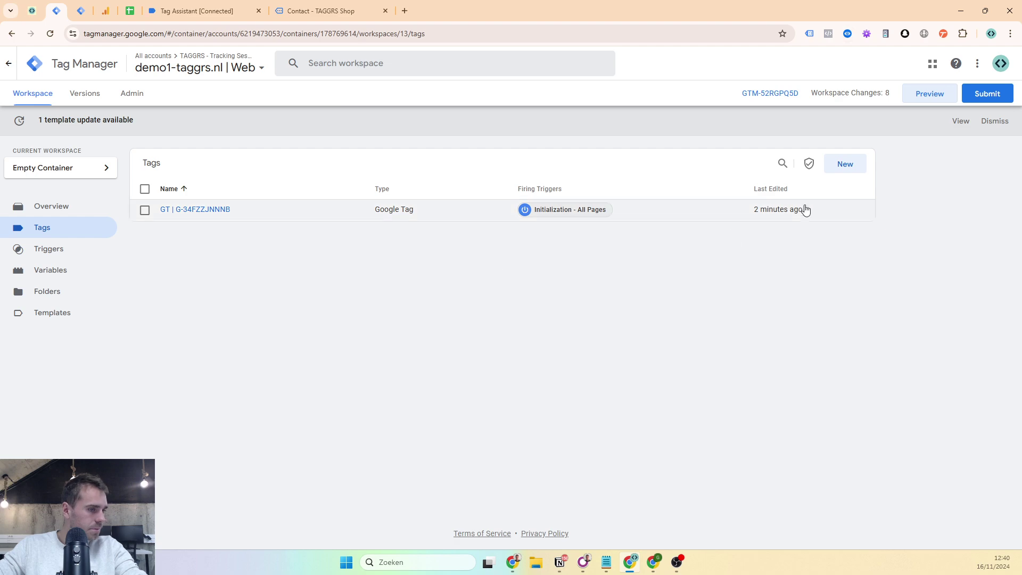
left_click(842, 167)
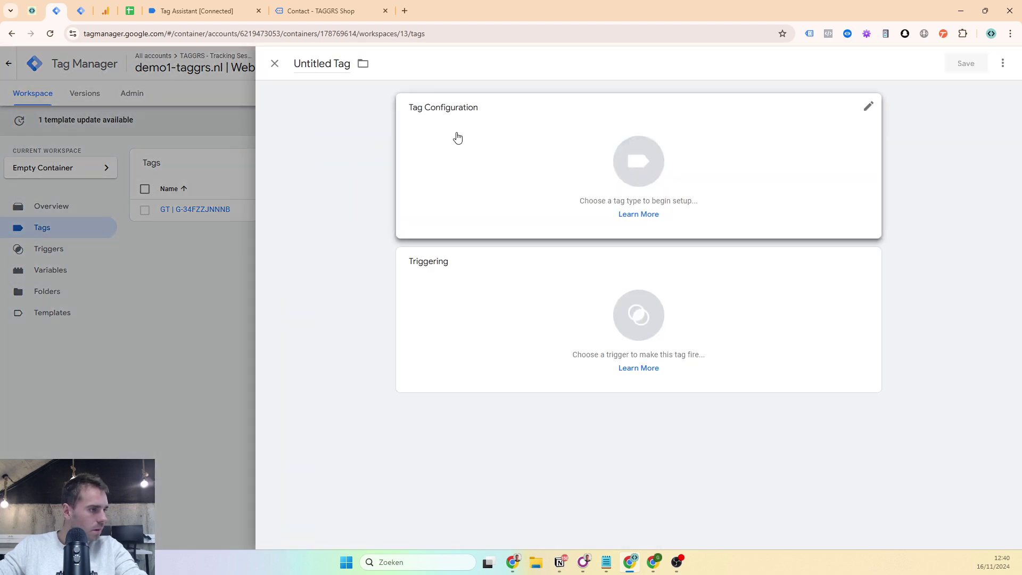
left_click(456, 137)
left_click(796, 155)
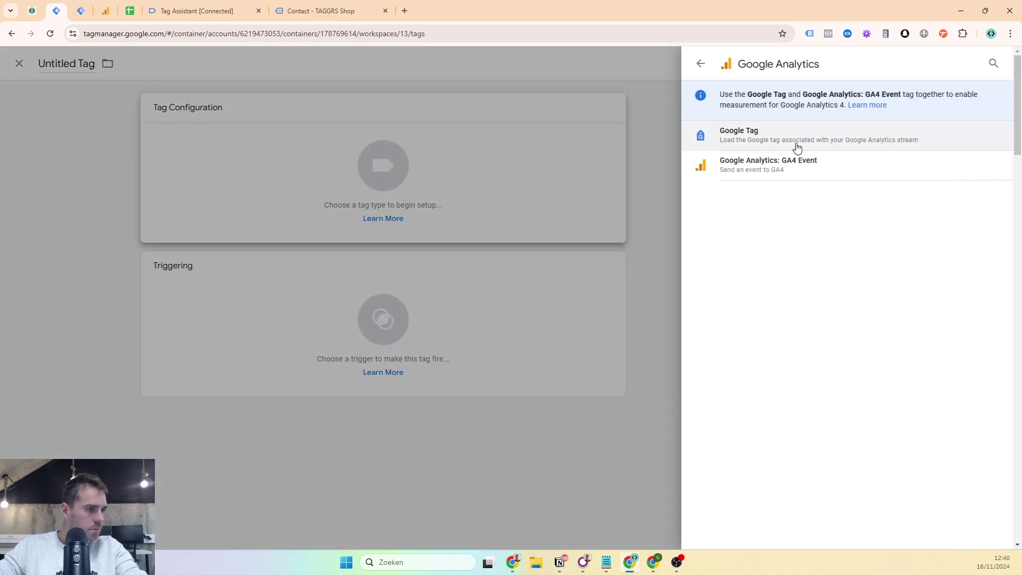
left_click(767, 166)
left_click(446, 218)
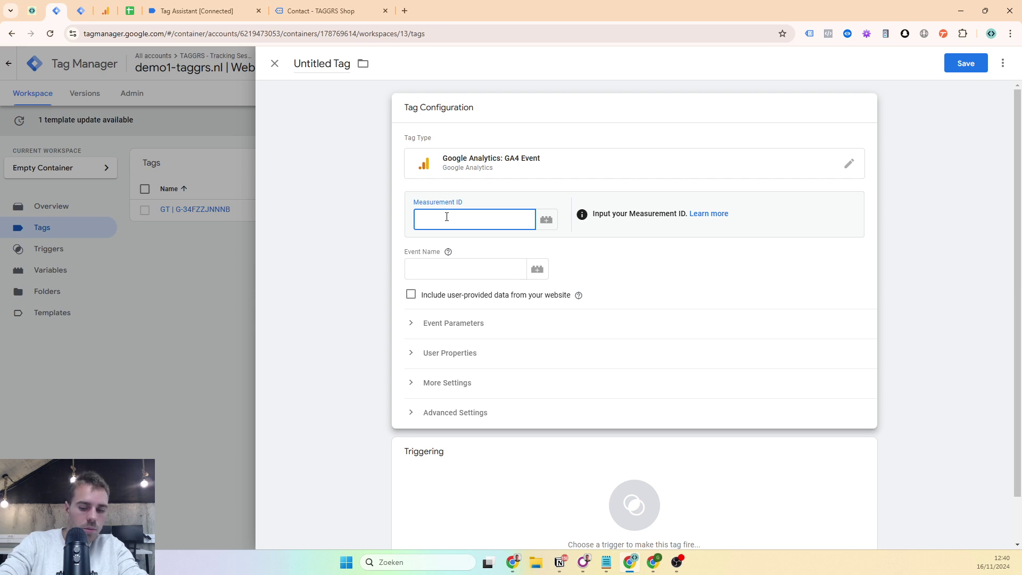
type("{{ga")
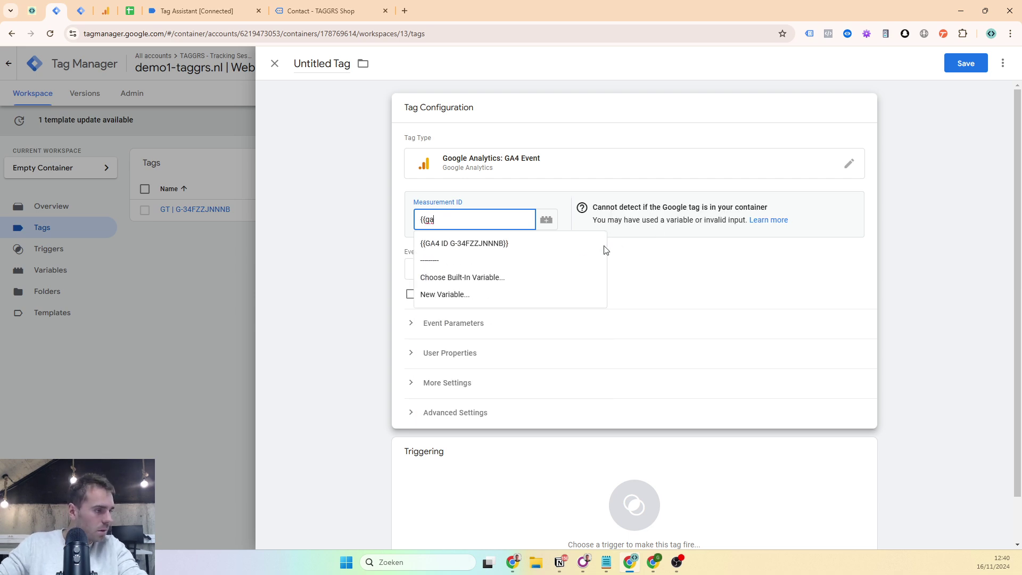
left_click(548, 243)
- Name the tag 'GA4 | generate_lead' and set its event name to generate_lead
left_click(306, 64)
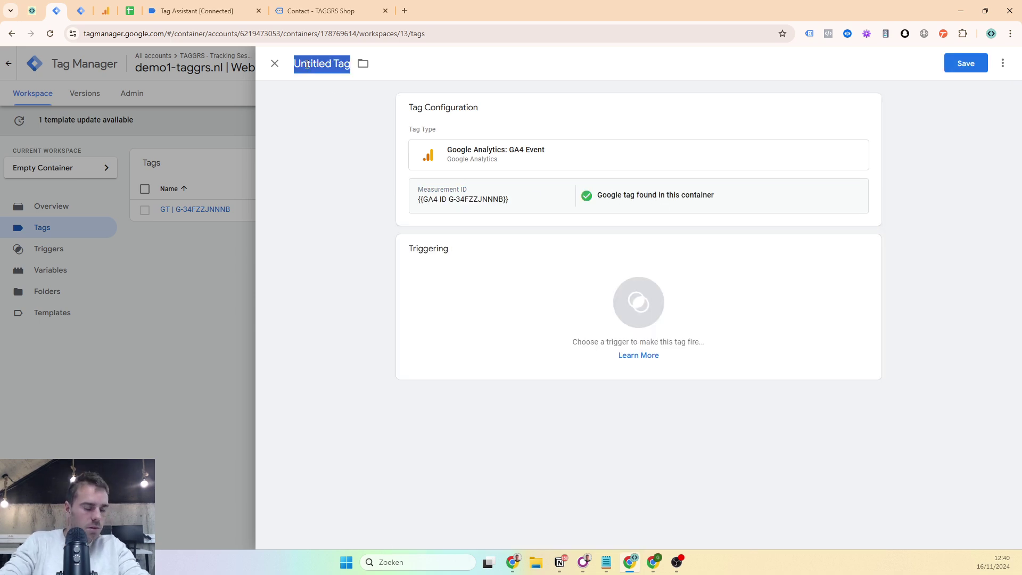
type("GA4")
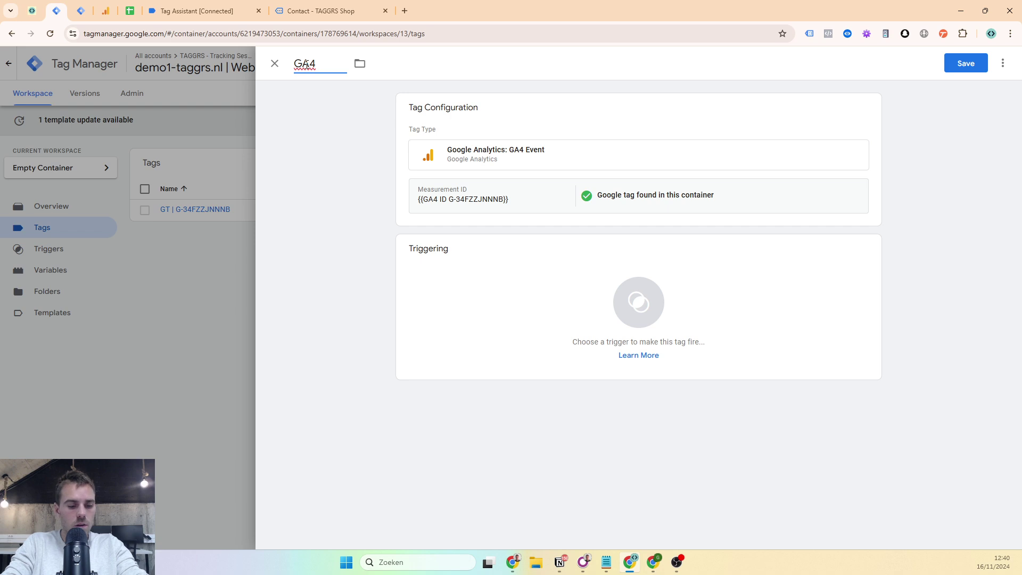
type(" | generate")
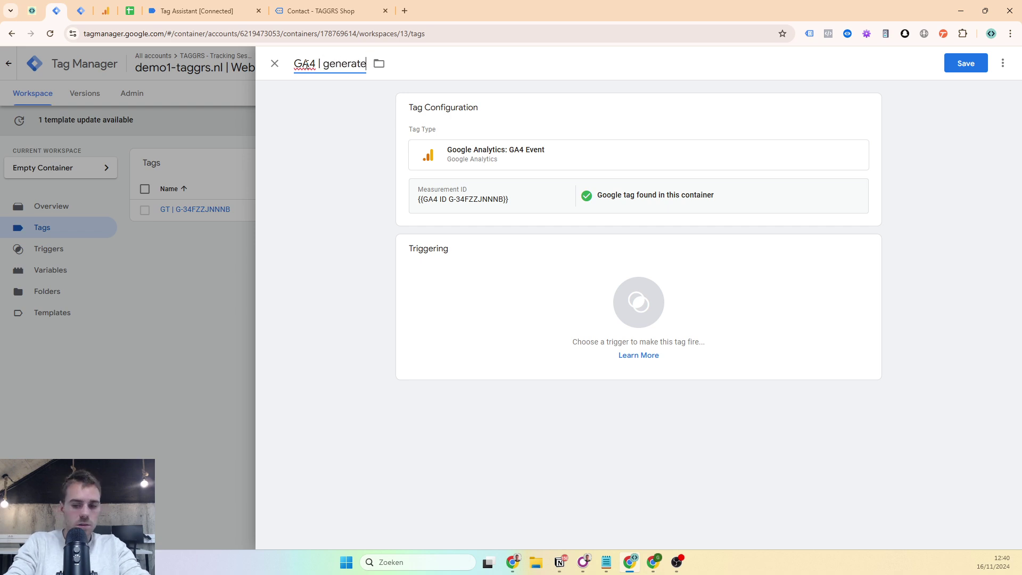
type("_lead")
left_click(452, 207)
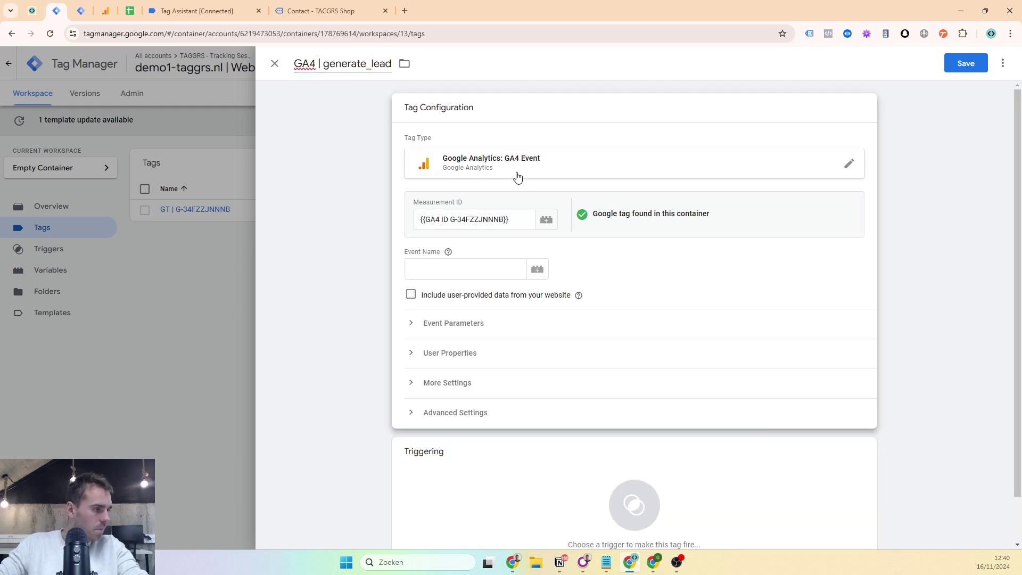
left_click(453, 271)
type("ge,")
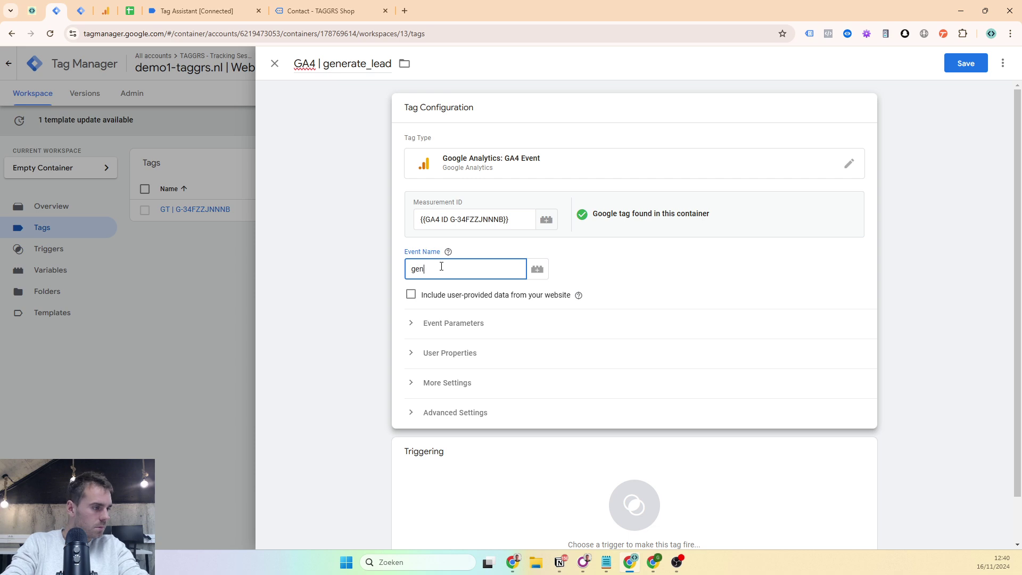
type("erate_lead")
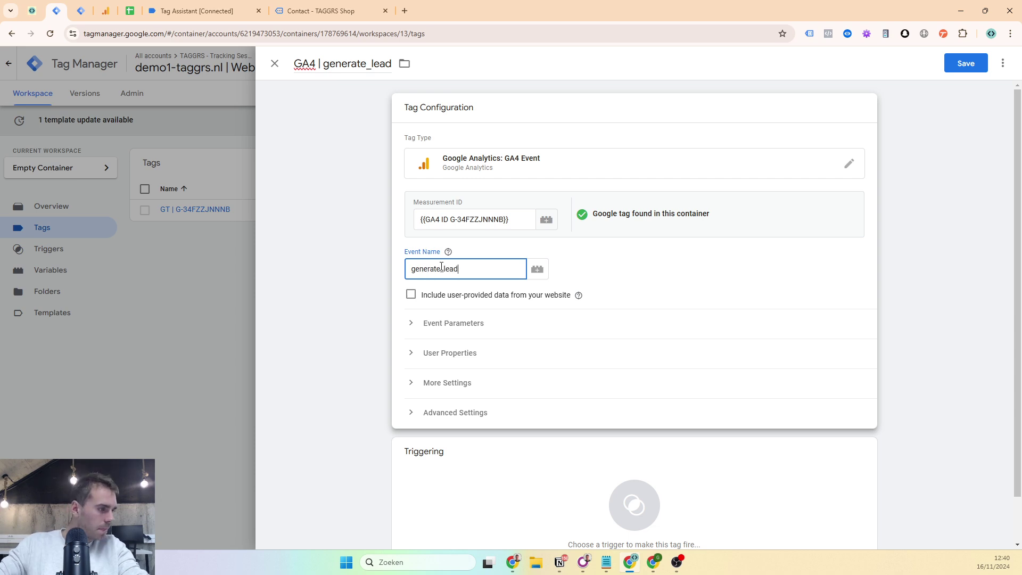
scroll(675, 285, "down", 1)
left_click(505, 412)
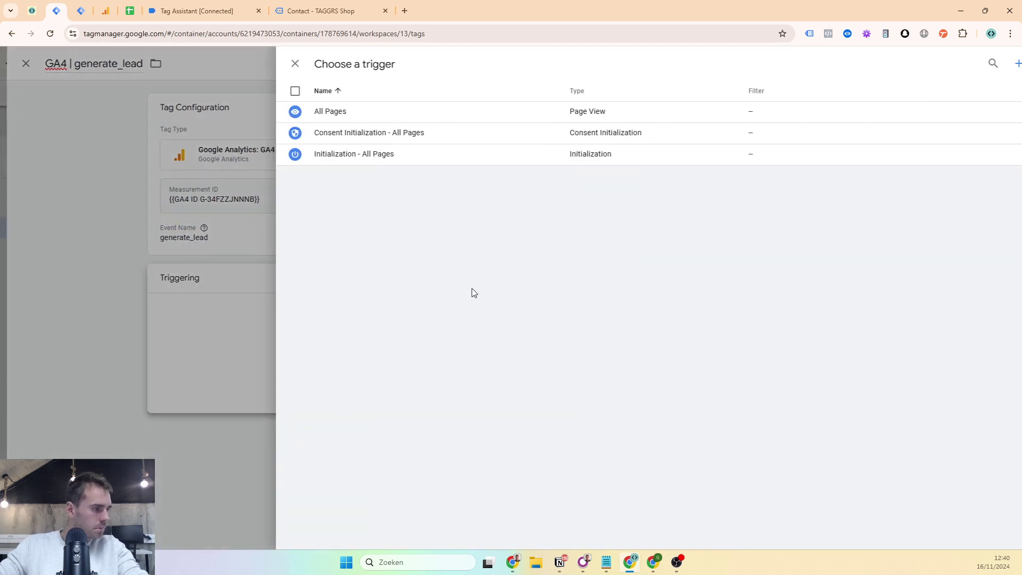
- Attach a new Custom Event trigger for gtm4wp.contactForm7Submitted, titled the same, then check formId in Tag Assistant
left_click(997, 62)
left_click(639, 158)
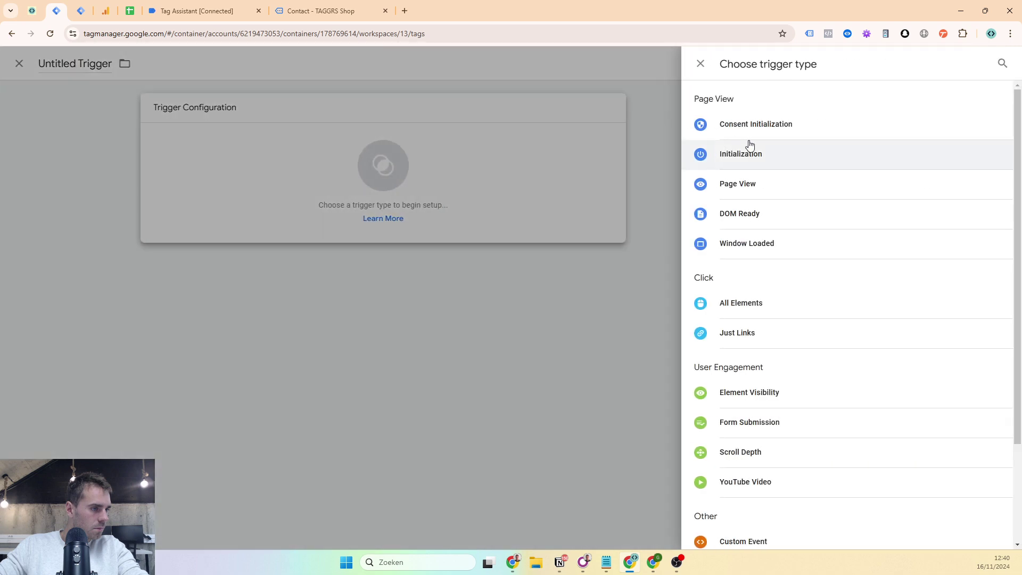
left_click(721, 539)
left_click(444, 209)
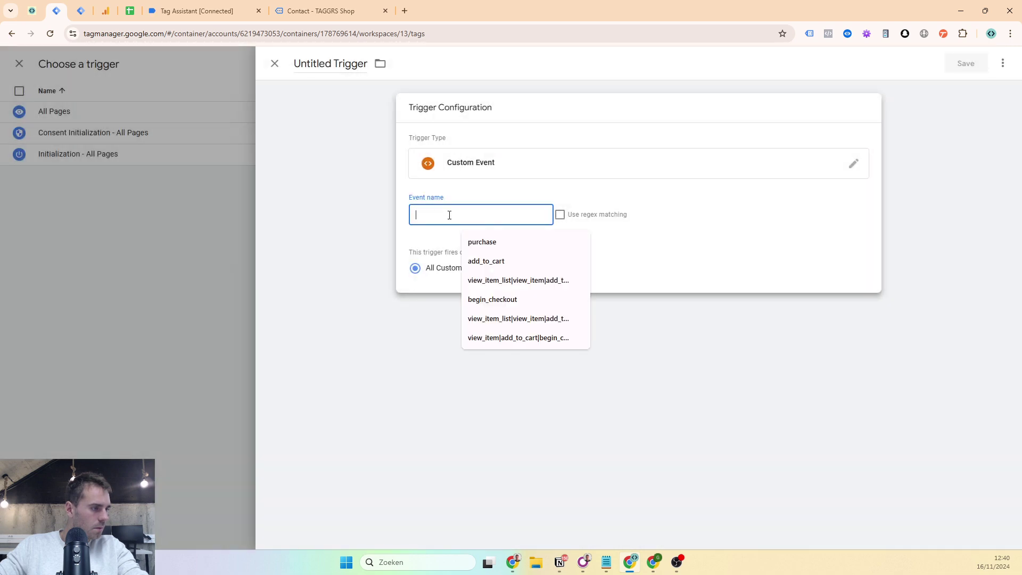
type("gtm4wp.contactForm7Submitted")
left_click(349, 63)
type("gtm4wp.contactForm7Submitted")
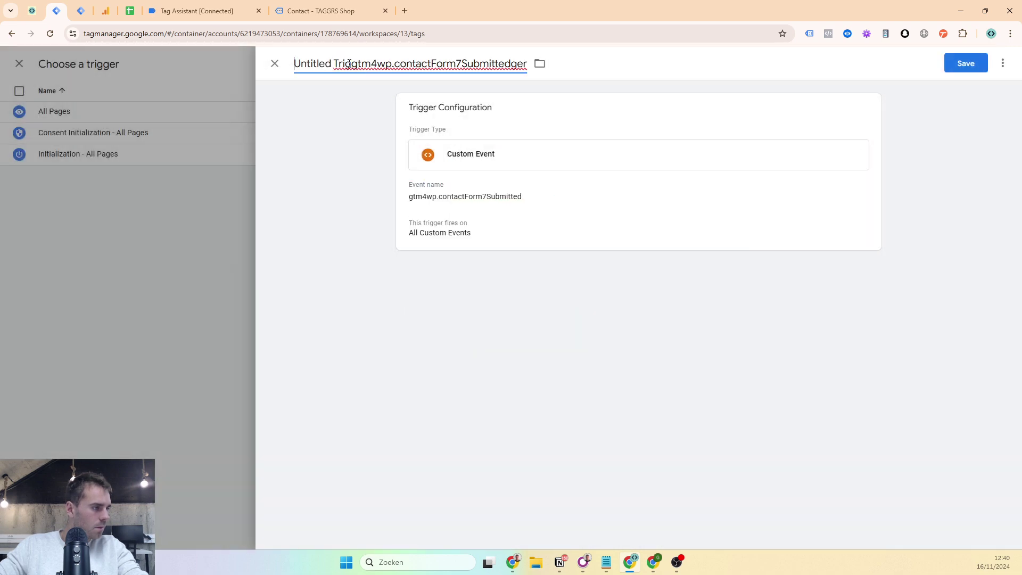
triple_click(341, 62)
type("gtm4wp.contactForm7Submitted")
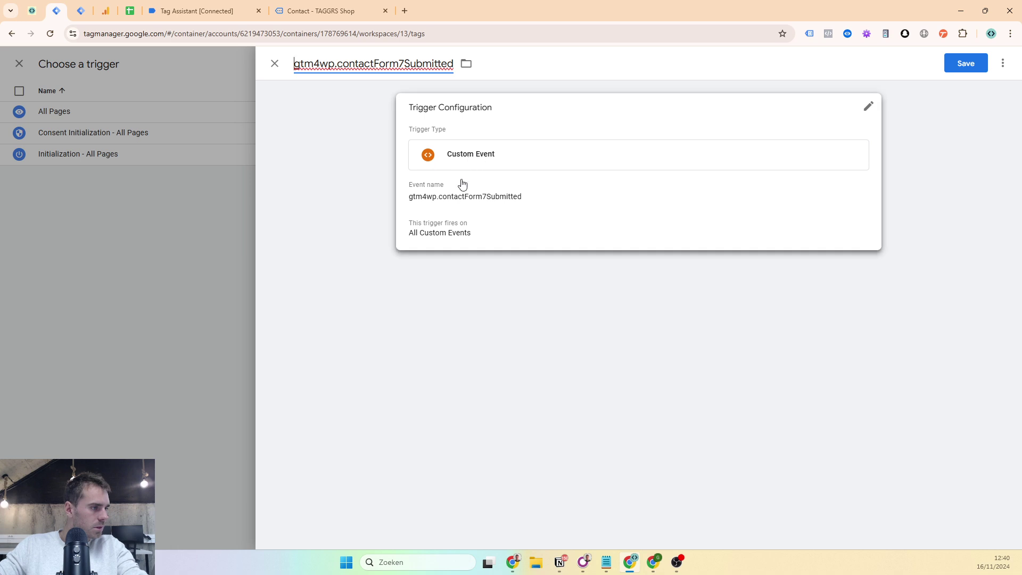
left_click(965, 64)
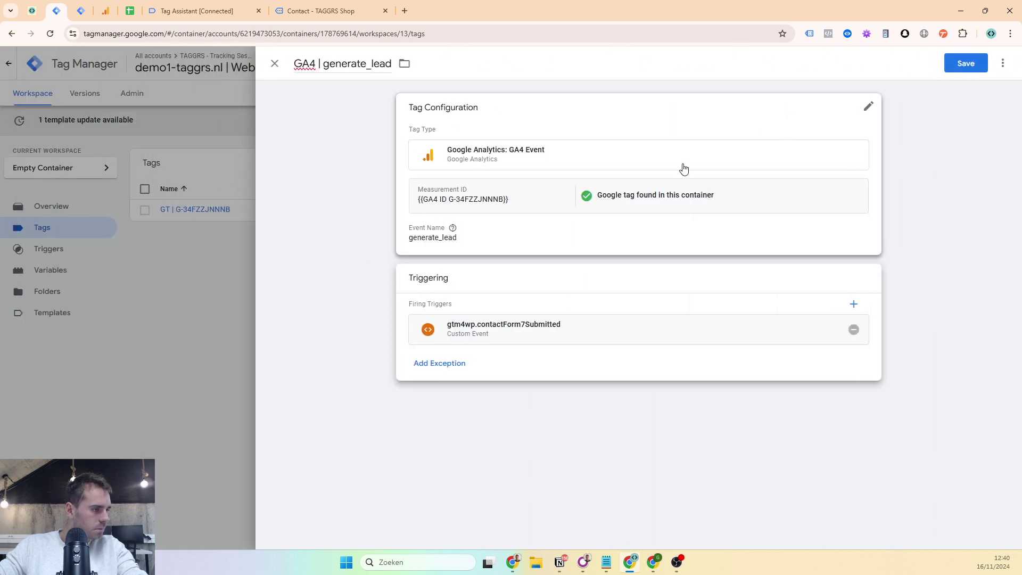
left_click(684, 168)
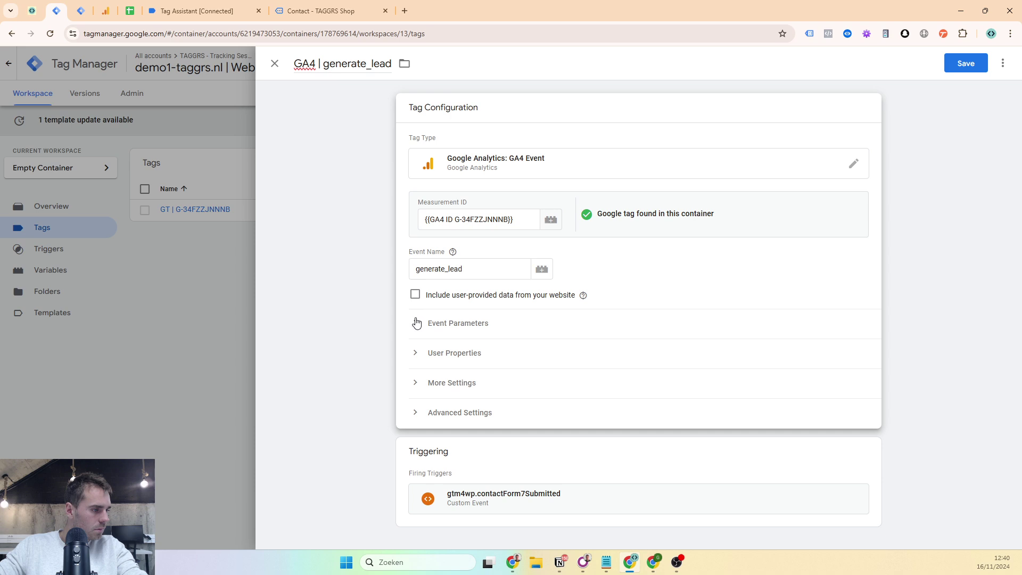
left_click(197, 11)
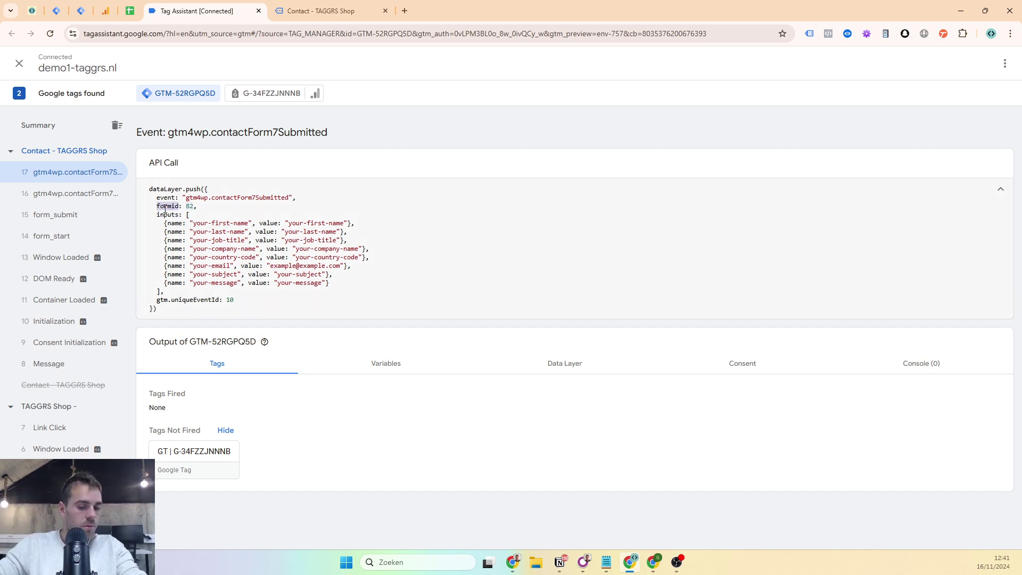
- Restrict the contact-form trigger to some custom events and start a new condition variable
left_click(56, 10)
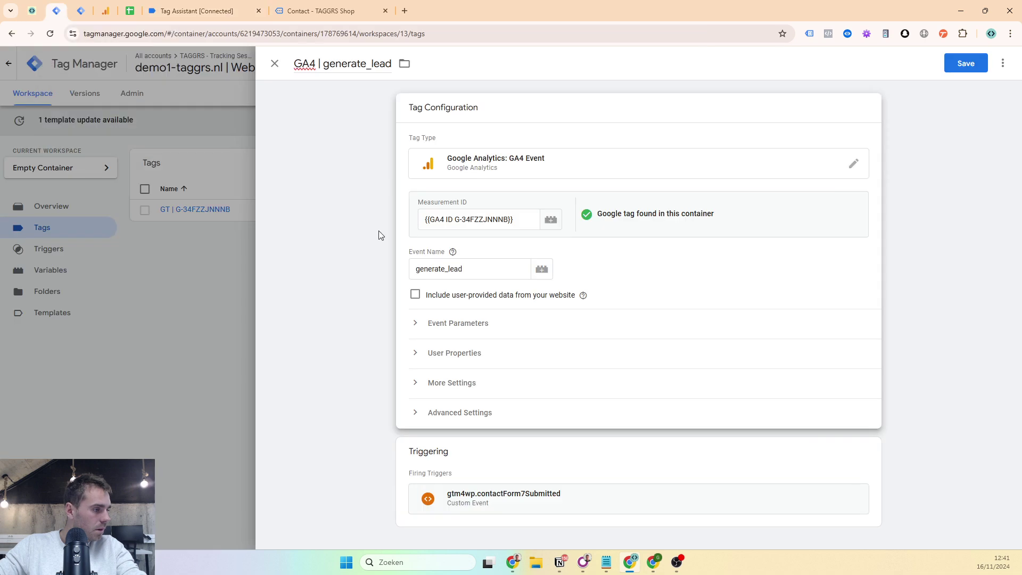
left_click(476, 499)
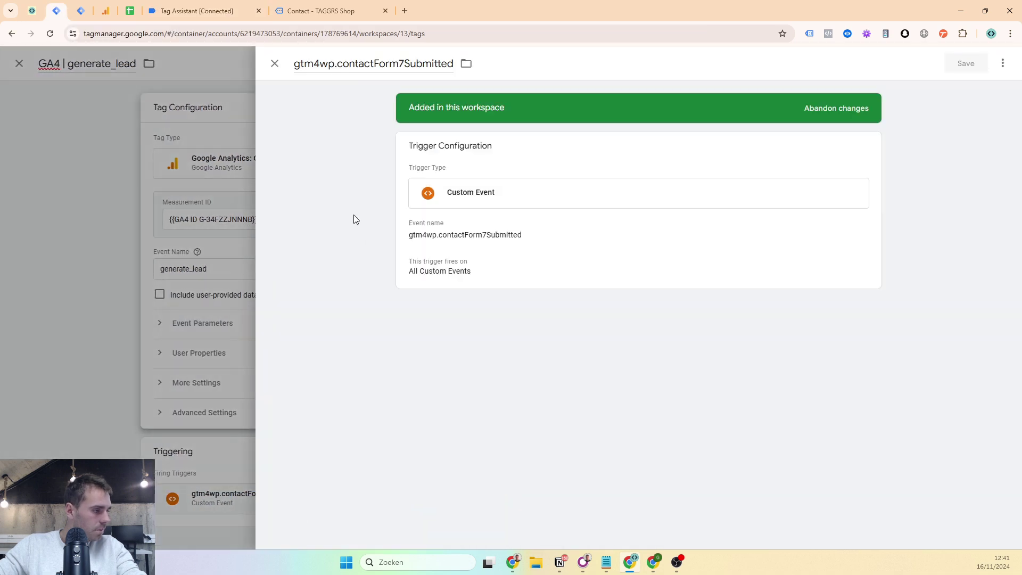
left_click(431, 255)
left_click(503, 307)
left_click(461, 356)
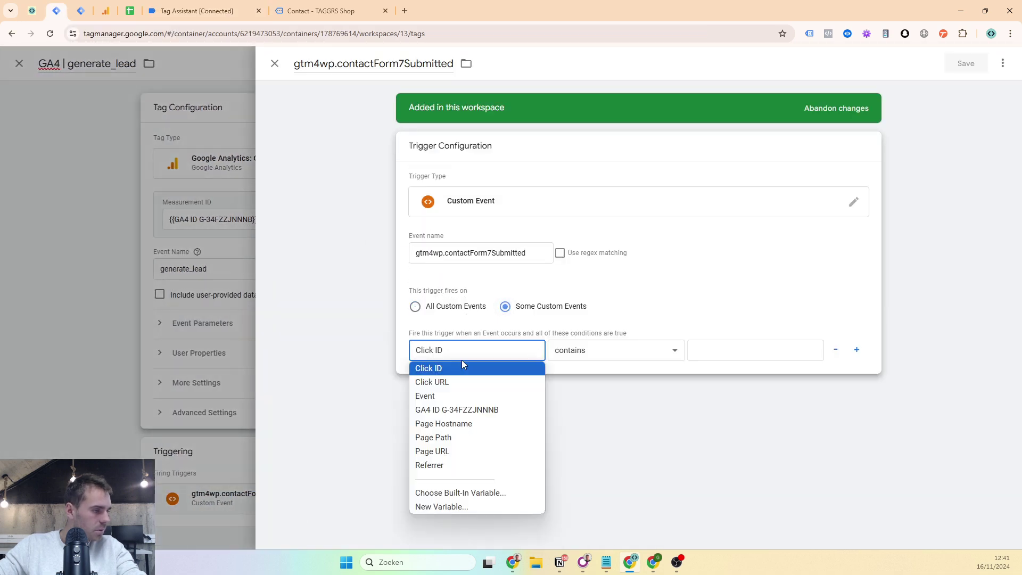
left_click(464, 506)
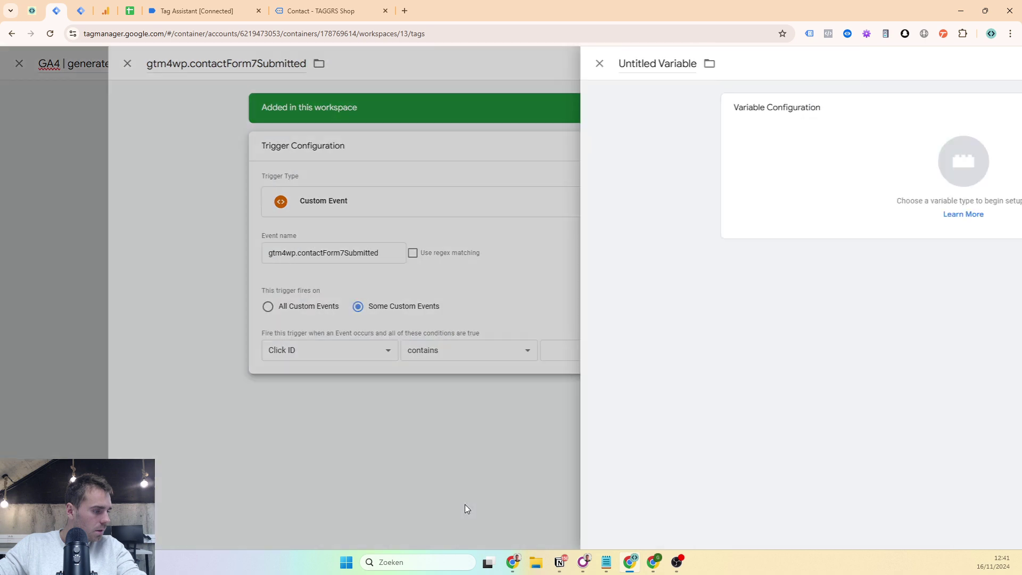
- Name the new variable 'dlv - formid', copying the formid key from the data layer checker
left_click(306, 66)
type("dlv -")
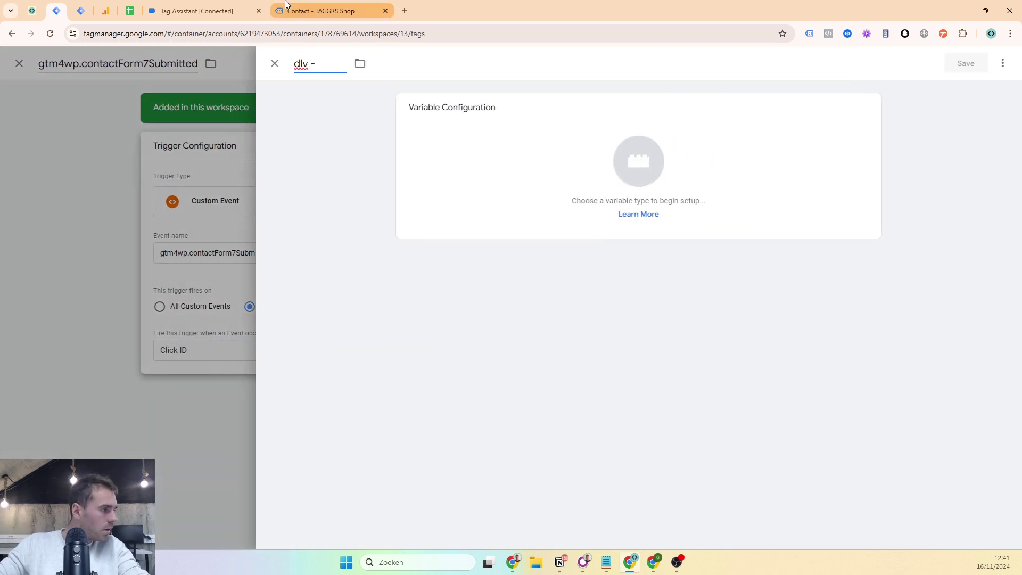
left_click(319, 10)
left_click(847, 33)
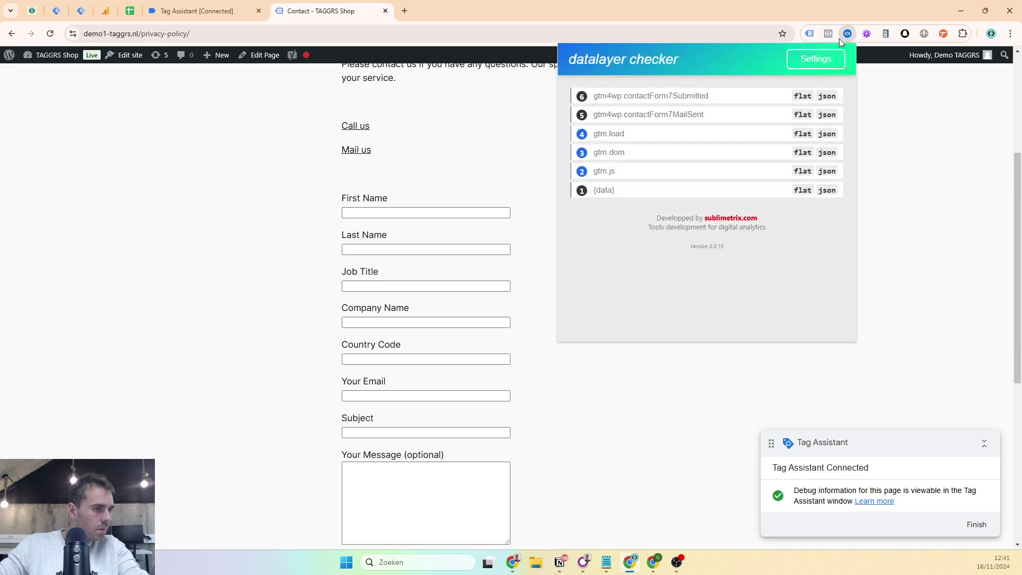
left_click(662, 99)
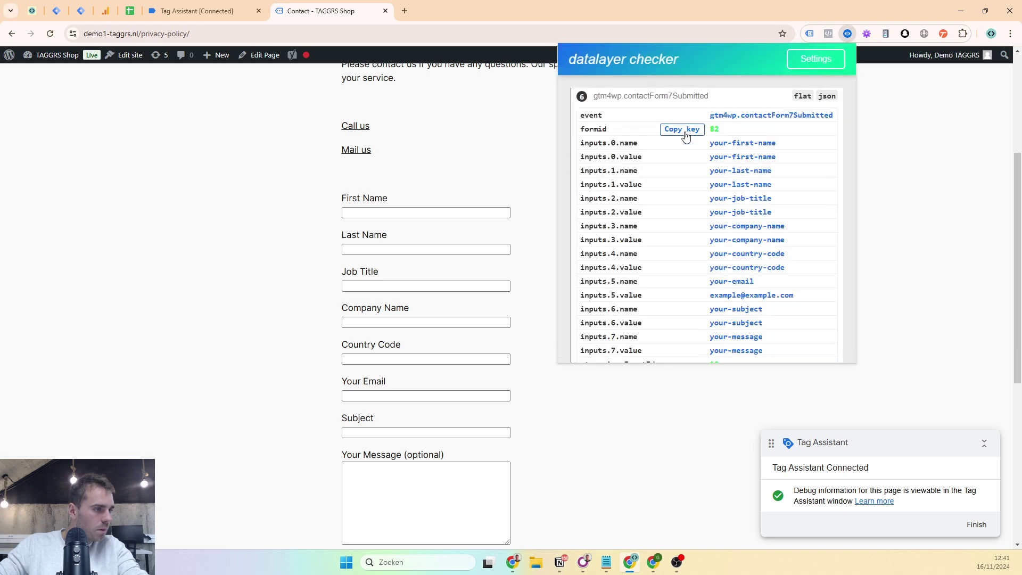
left_click(676, 132)
left_click(197, 11)
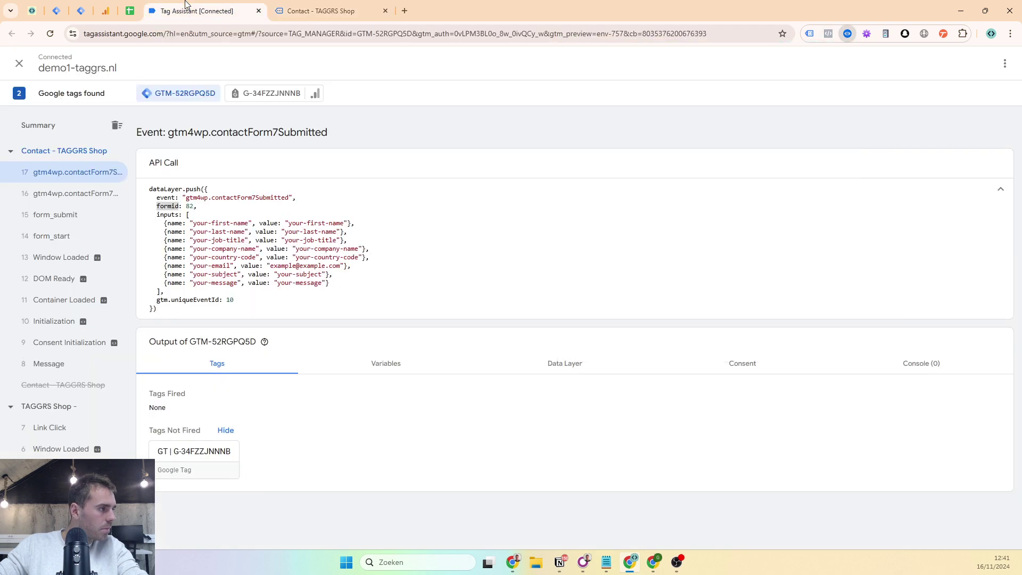
left_click(56, 11)
key("ctrl+v")
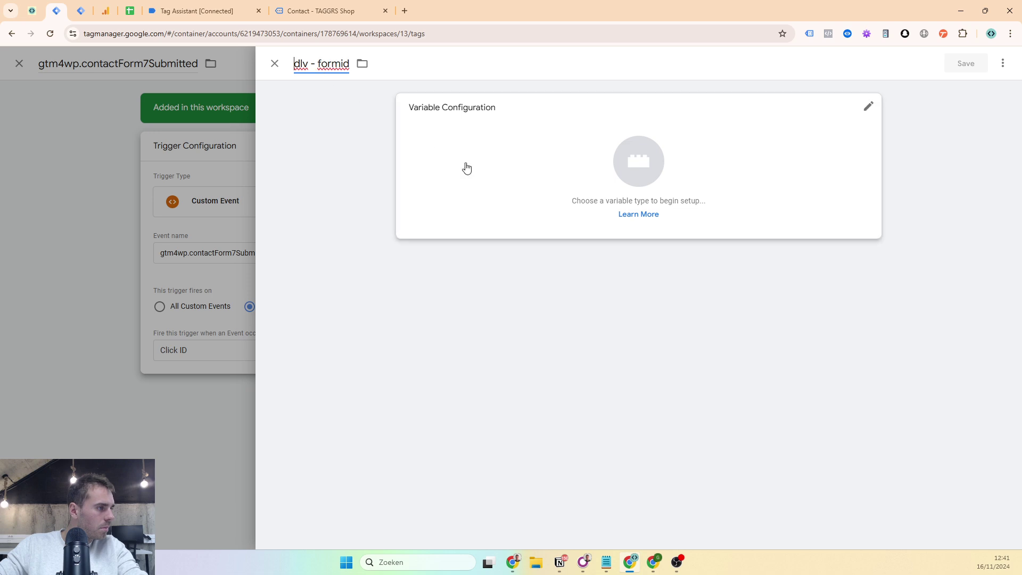
- Make 'dlv - formid' a Data Layer Variable reading key formid and save it
left_click(465, 166)
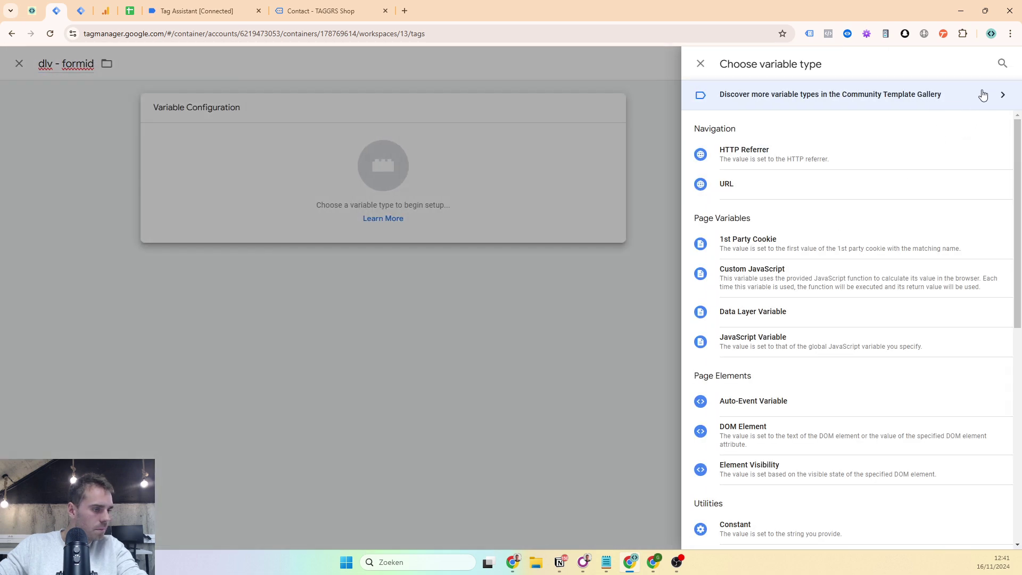
left_click(1001, 63)
type("data")
left_click(862, 185)
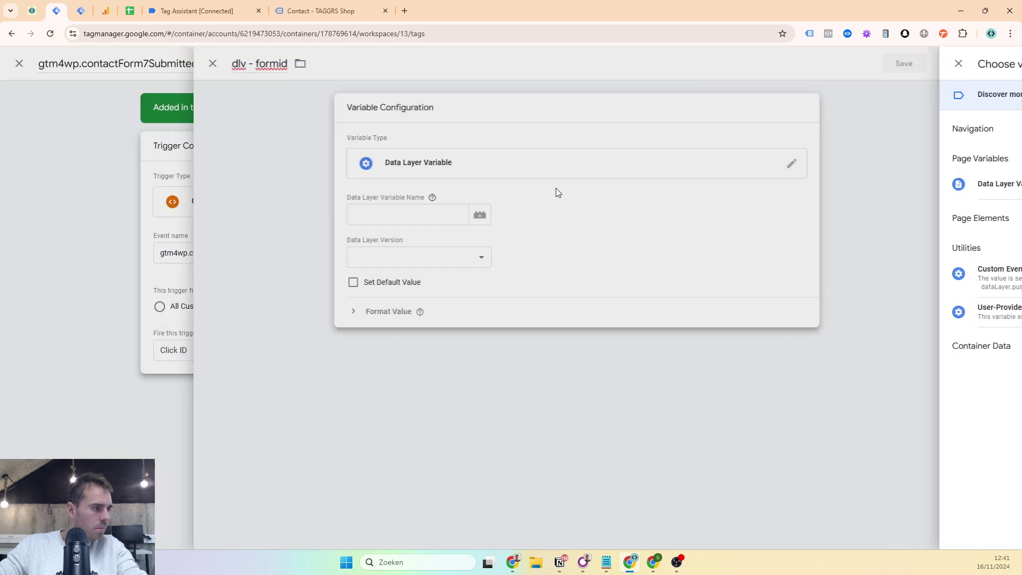
left_click(465, 218)
key("ctrl+v")
left_click(967, 64)
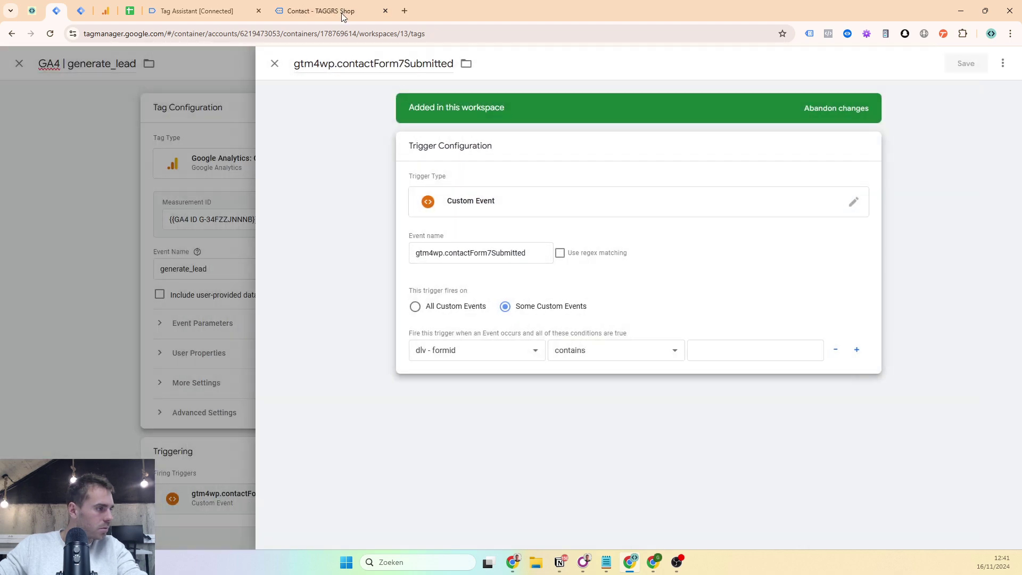
- Recheck the contactForm7Submitted event's keys and values in the data layer checker
left_click(343, 11)
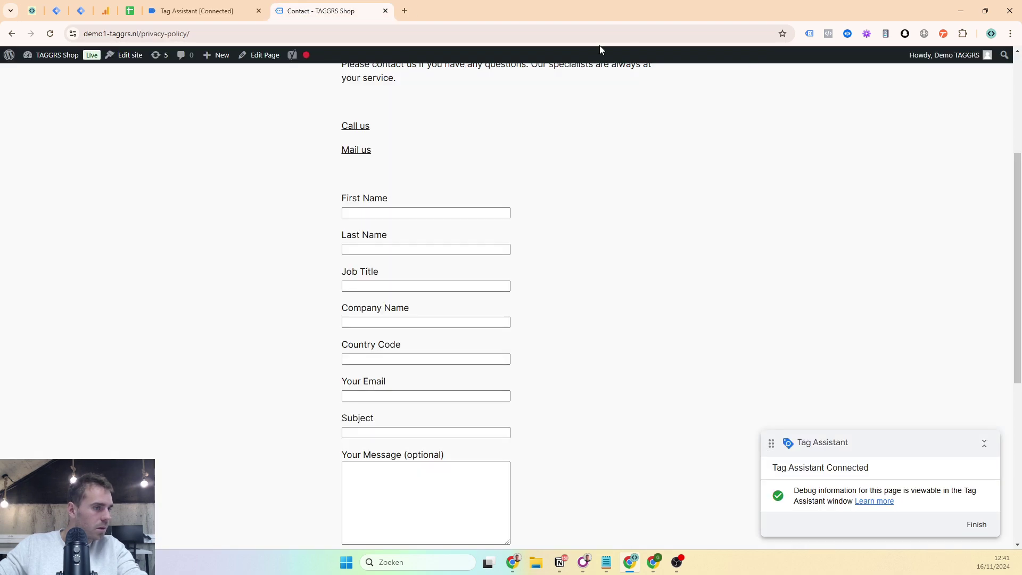
left_click(846, 34)
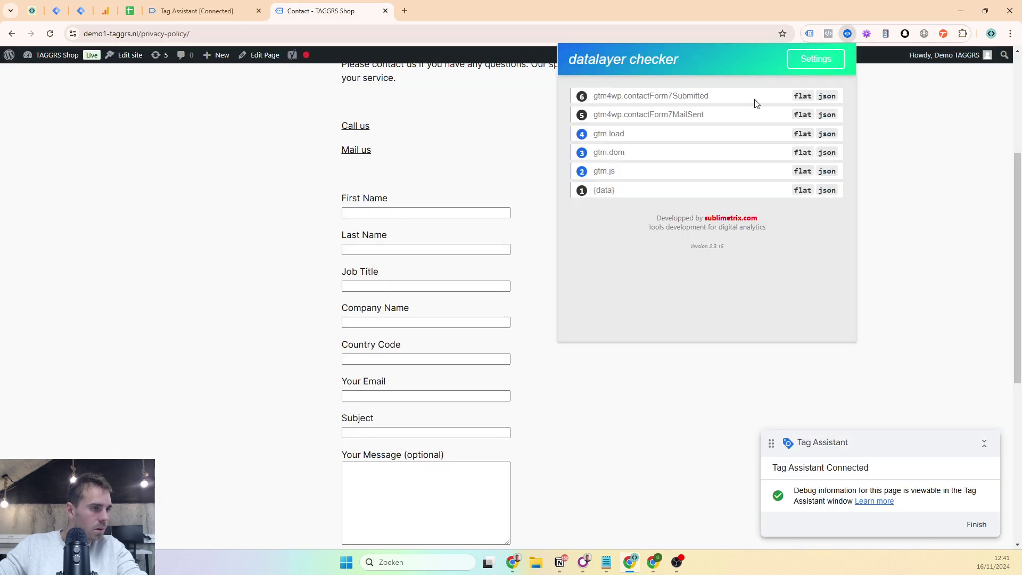
left_click(631, 97)
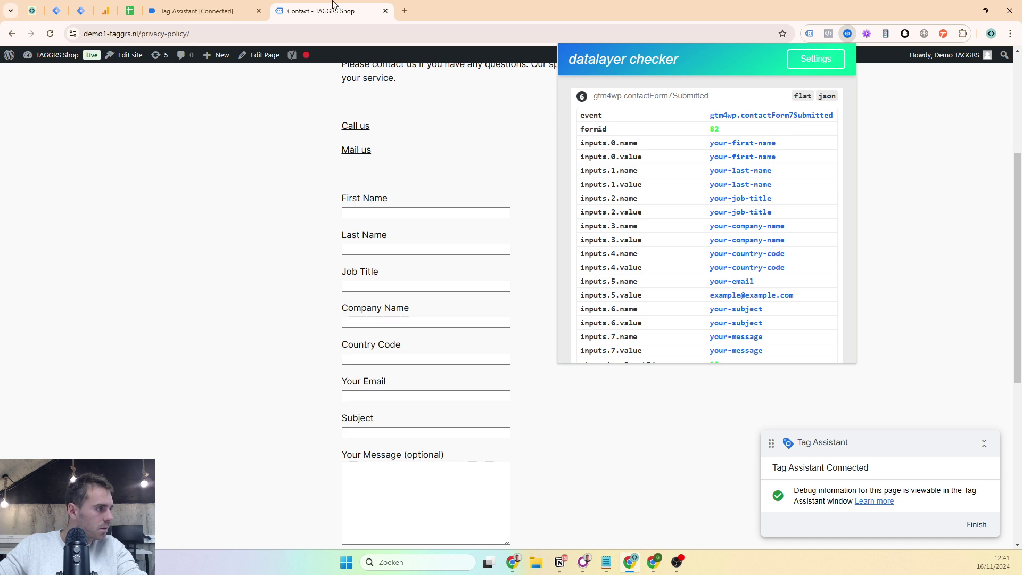
left_click(203, 11)
left_click(65, 7)
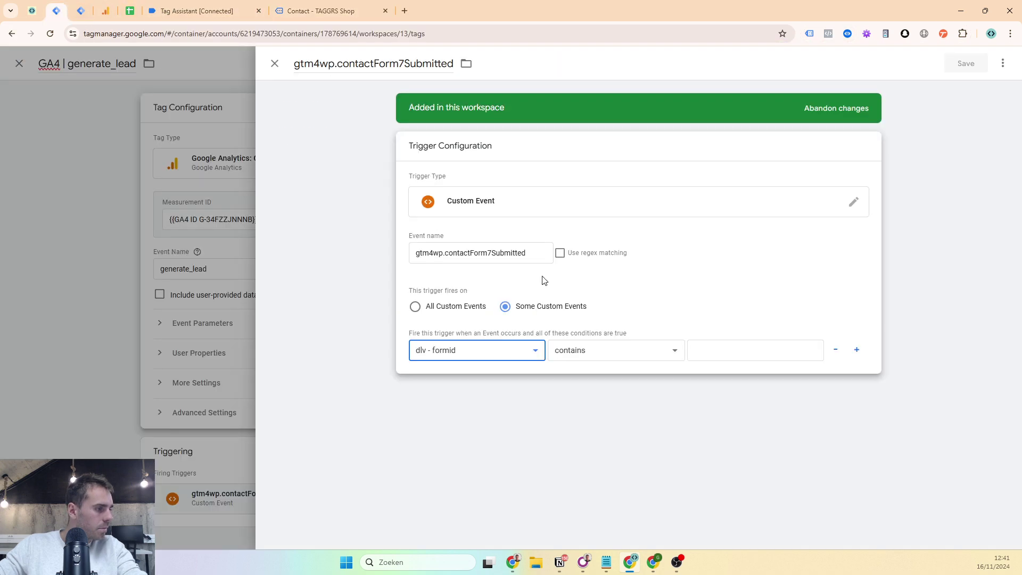
- Set the condition to equals 82, rename the trigger 'gtm4wp.contactForm7Submitted - formid=82', and save
left_click(658, 352)
left_click(567, 96)
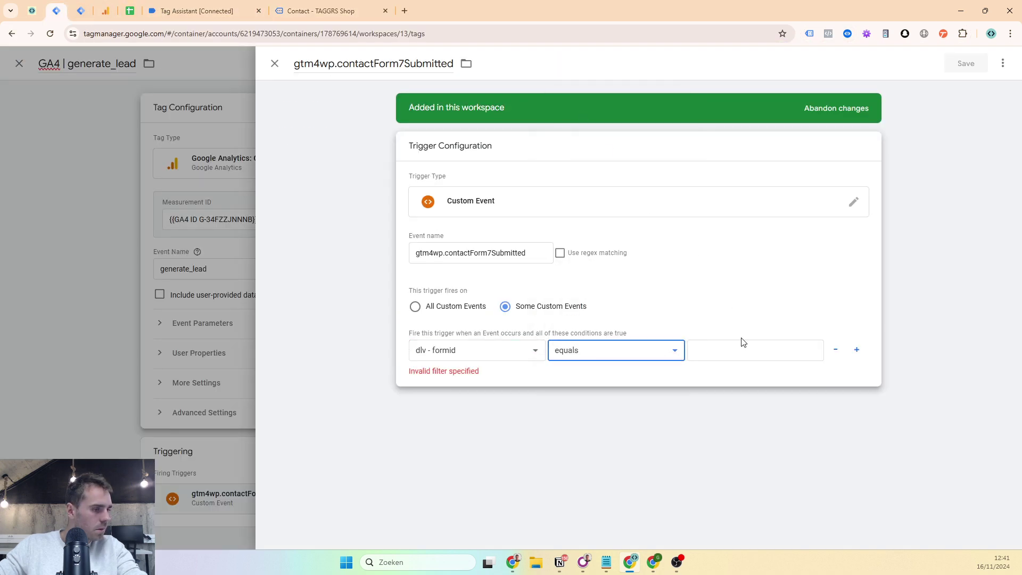
left_click(743, 345)
type("82")
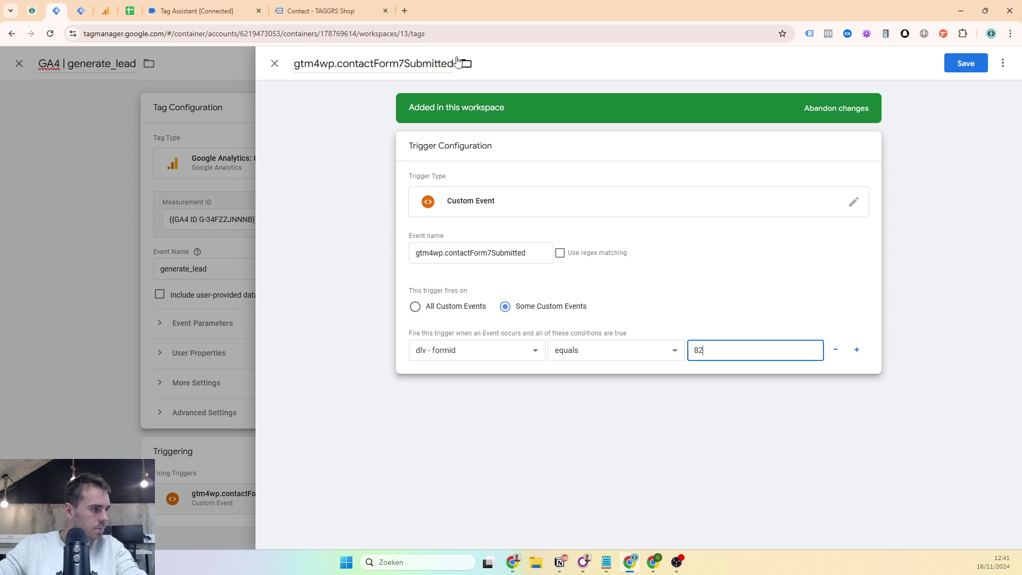
left_click(454, 63)
type("- f")
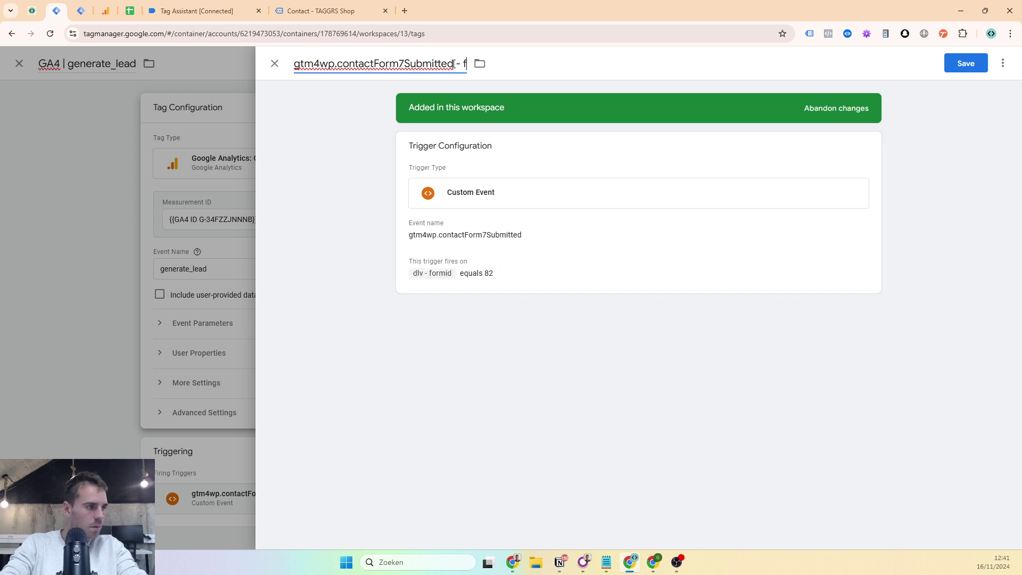
type("ormid=82")
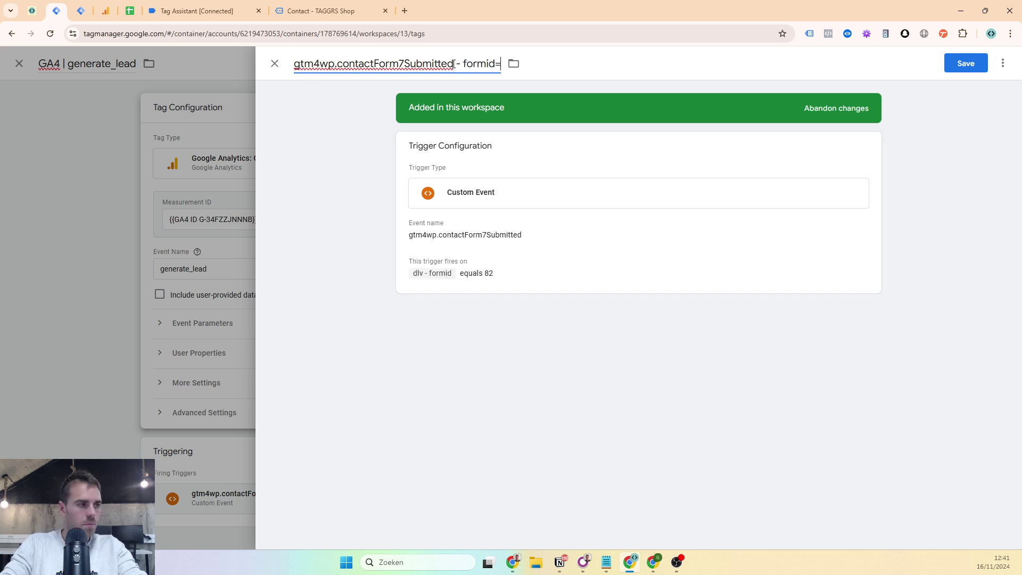
left_click(982, 65)
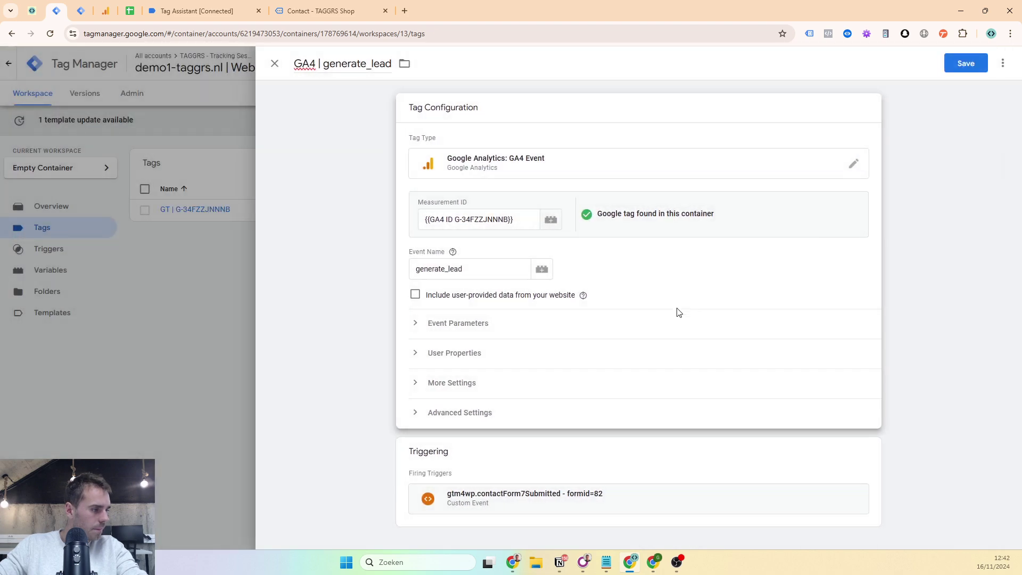
- Save the GA4 | generate_lead tag and close the old debug and contact page tabs
left_click(966, 64)
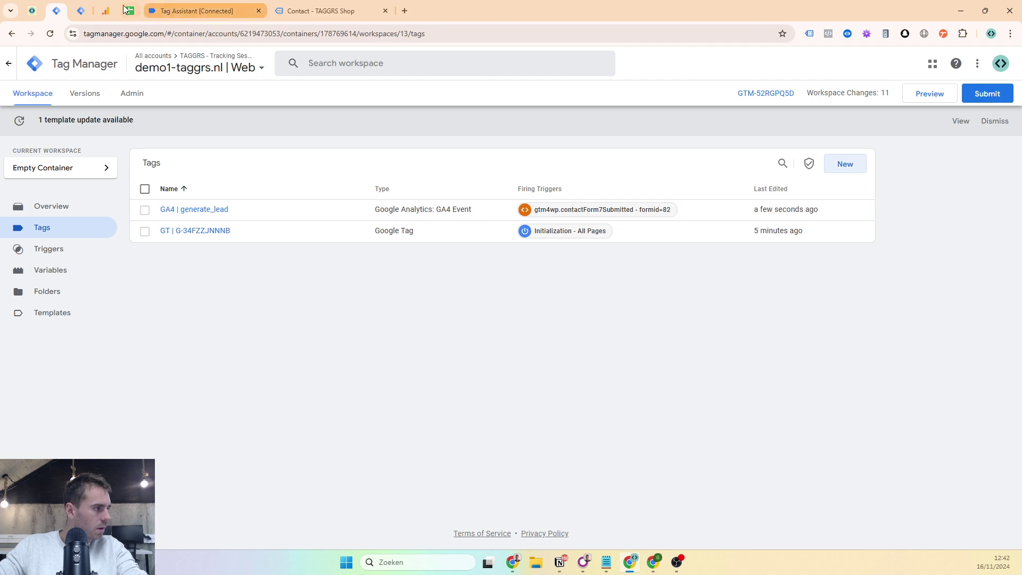
left_click(238, 6)
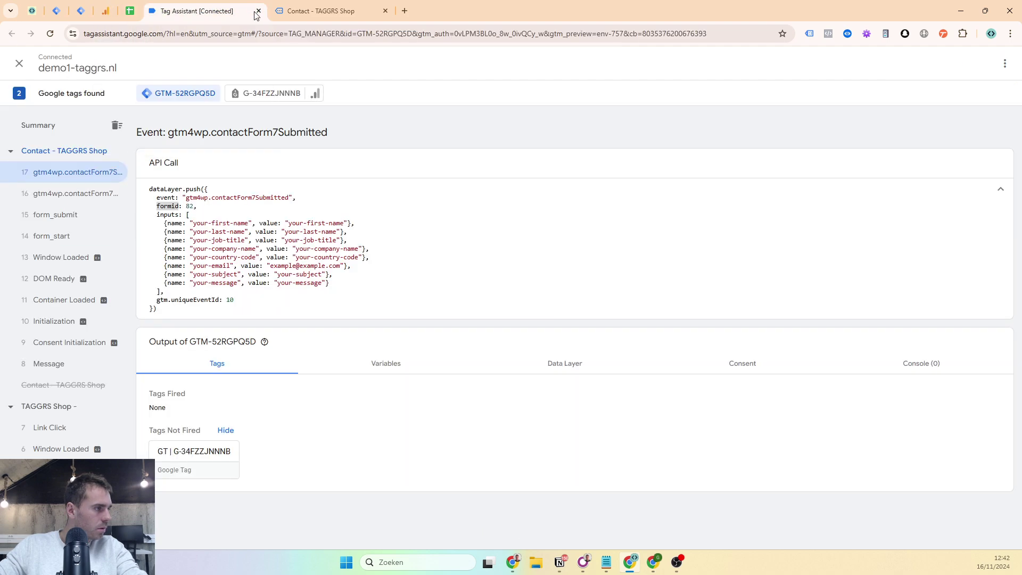
left_click(258, 11)
left_click(258, 10)
left_click(91, 4)
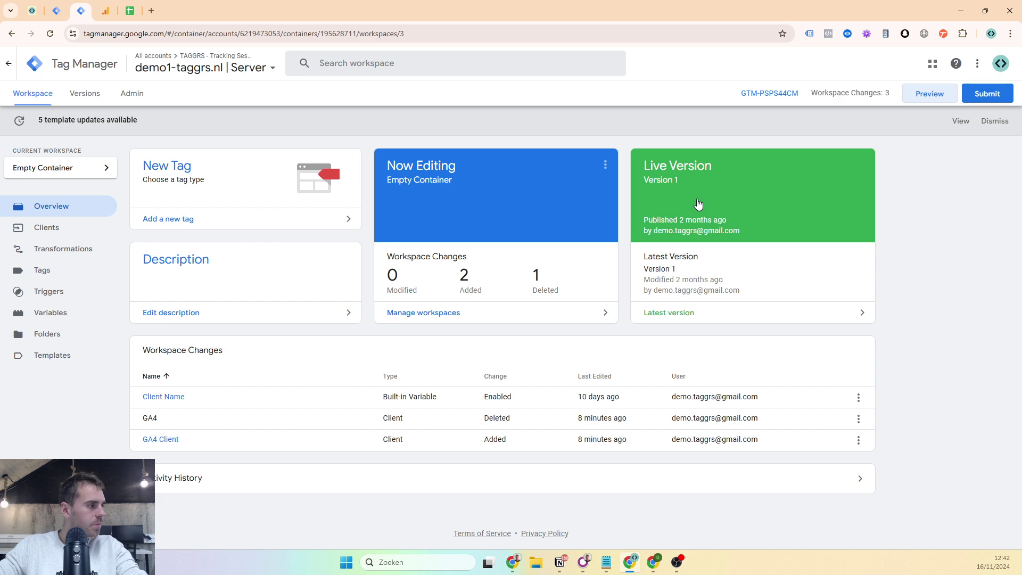
key("ctrl+shift+t")
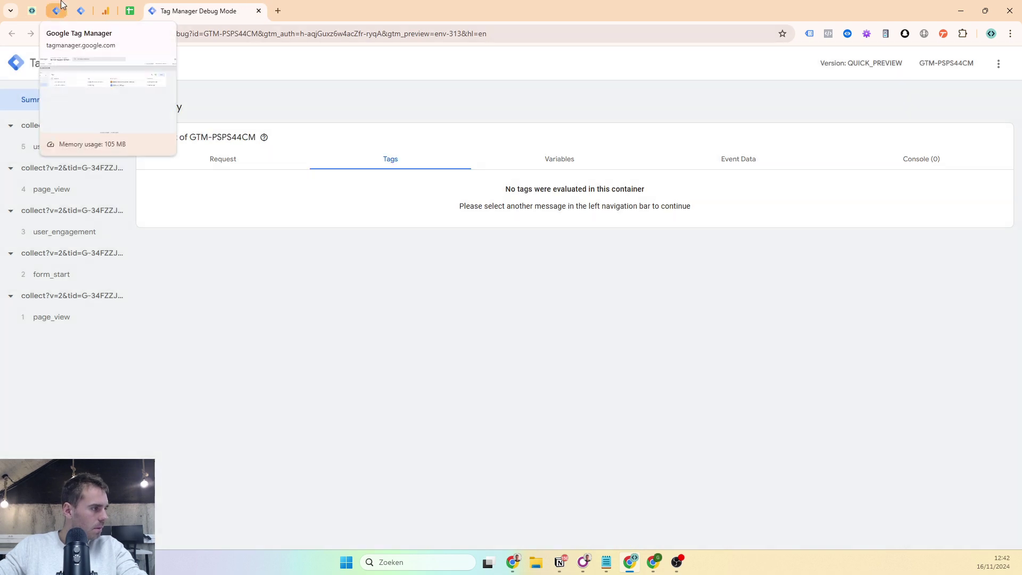
left_click(64, 6)
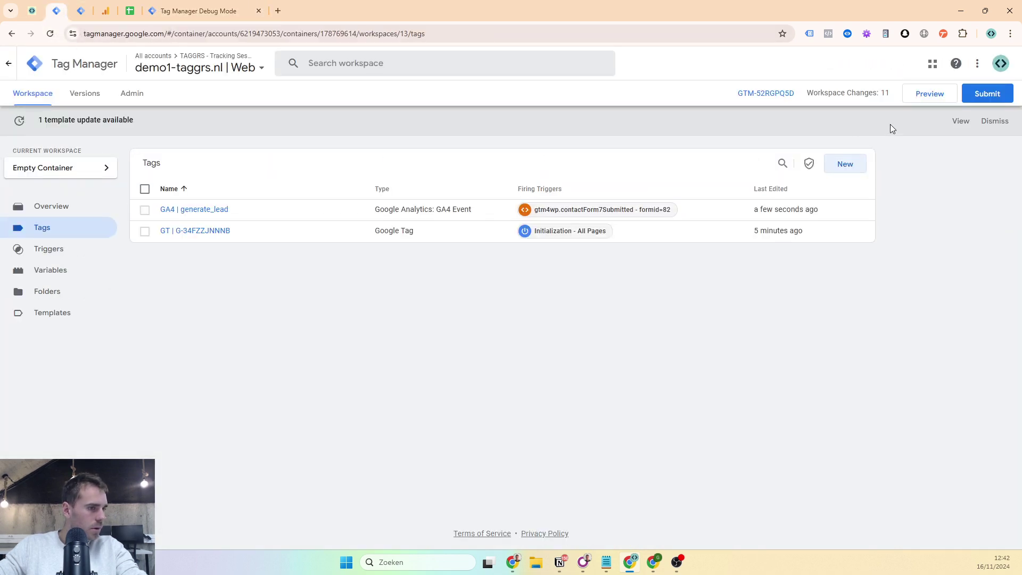
left_click(927, 100)
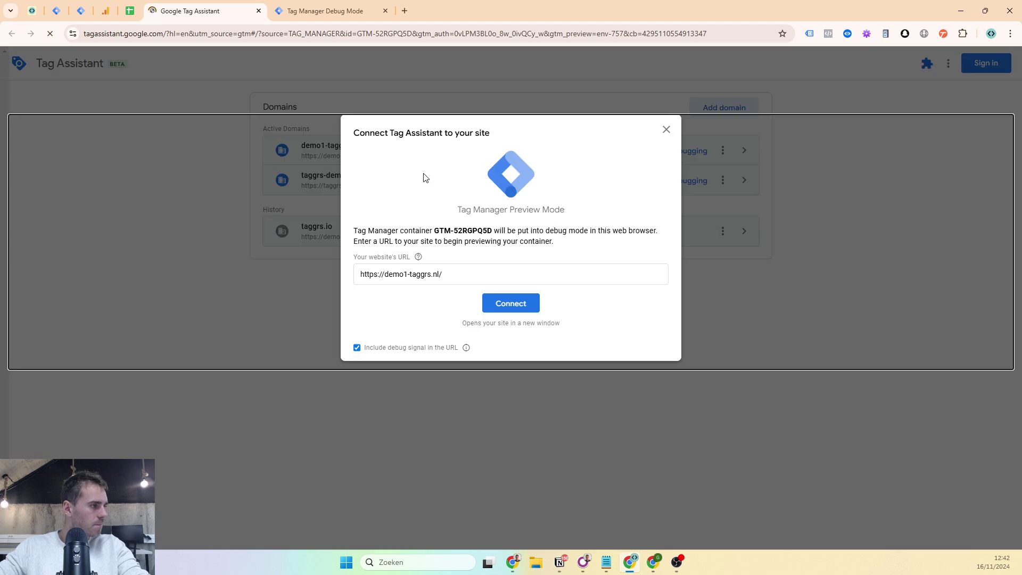
left_click(494, 302)
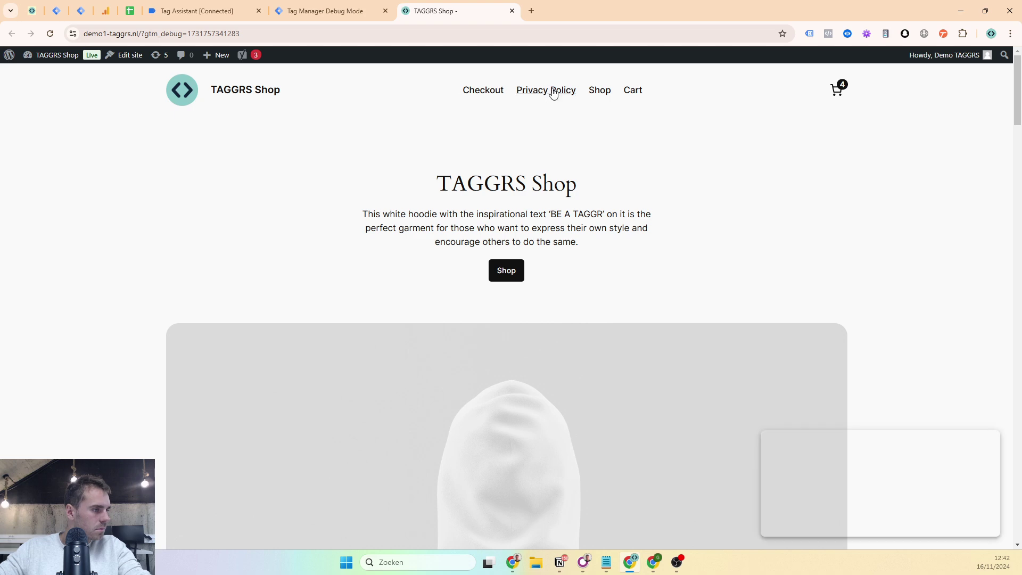
- Auto-fill the contact form with sample data, submit it, and check Tag Assistant
scroll(451, 140, "down", 5)
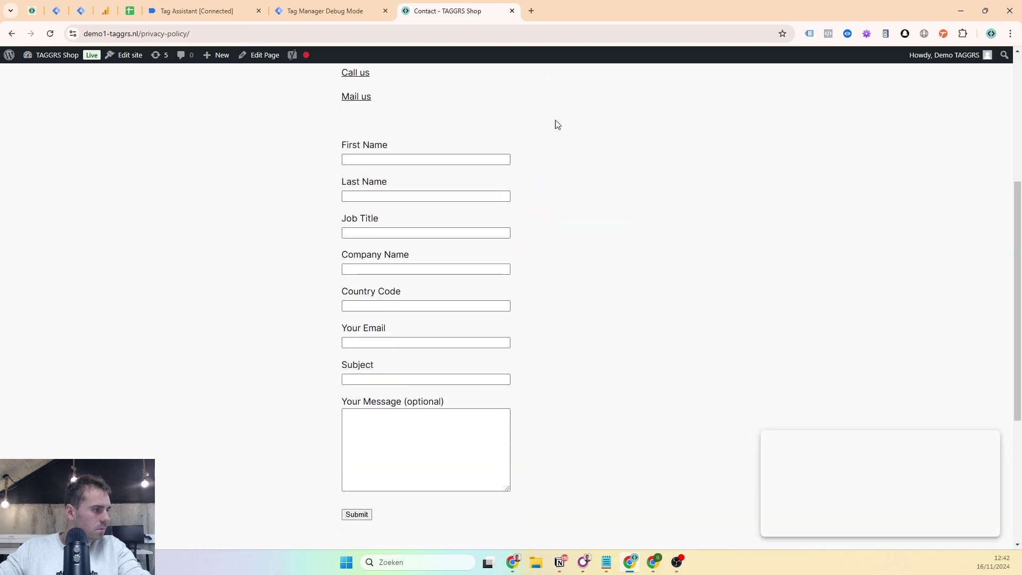
scroll(556, 126, "up", 2)
left_click(867, 34)
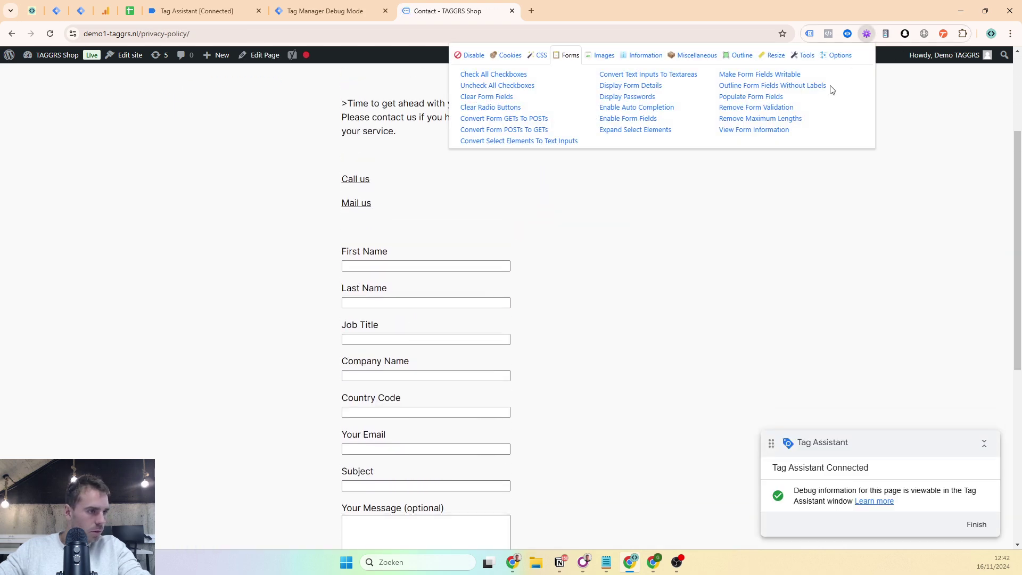
left_click(747, 97)
scroll(529, 326, "down", 5)
left_click(364, 264)
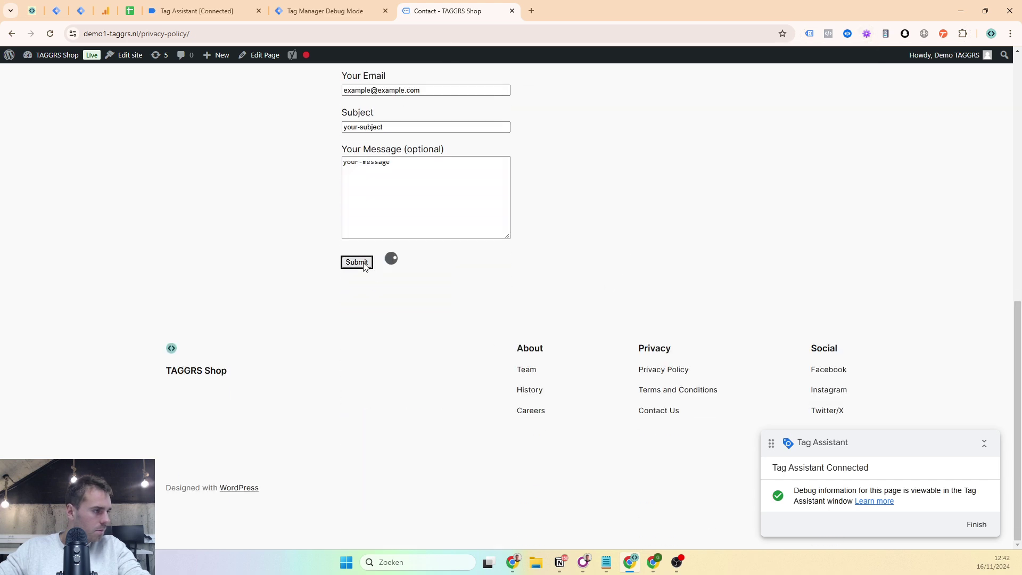
left_click(161, 10)
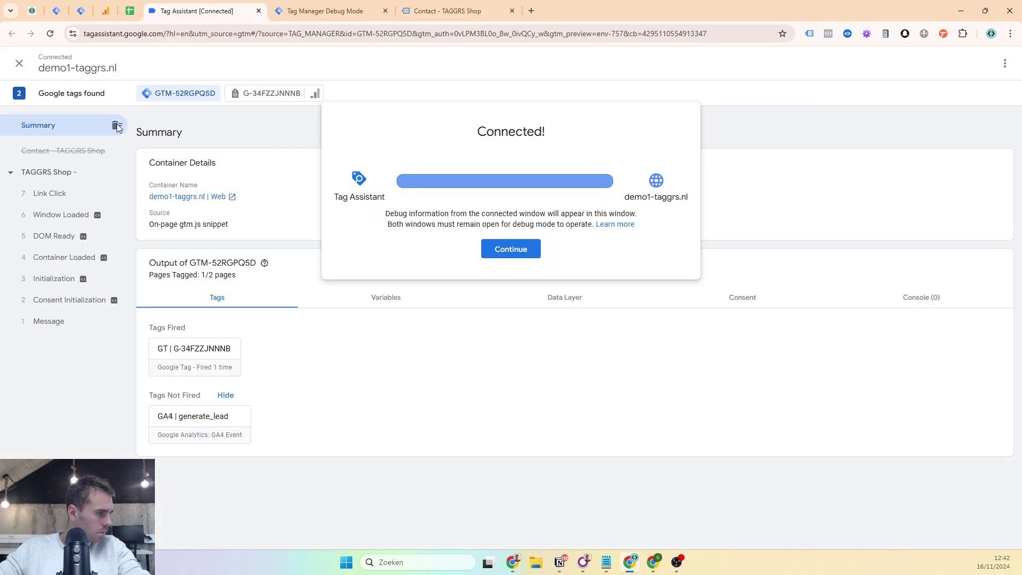
left_click(491, 250)
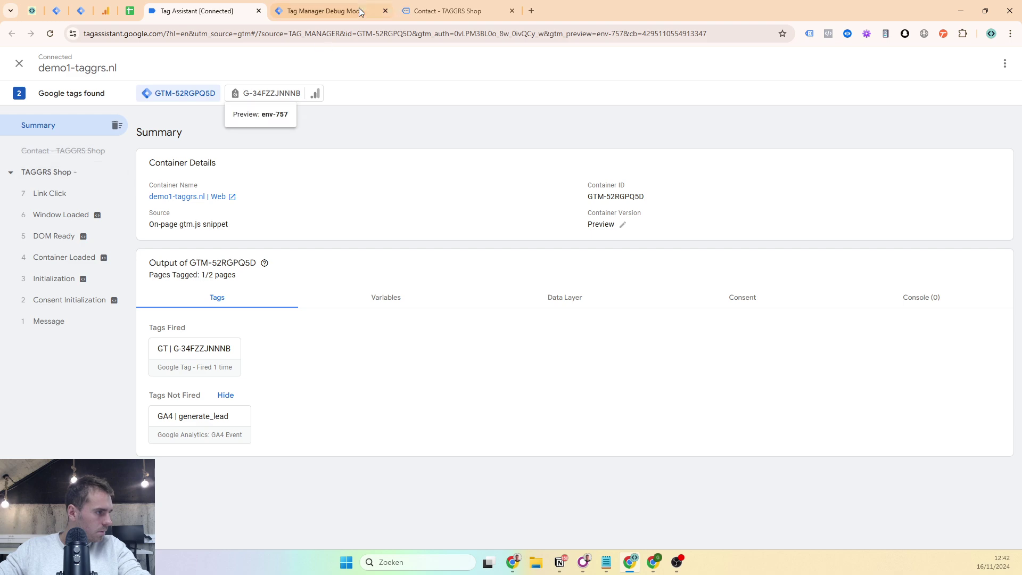
- Resubmit the auto-filled contact form and view the new events in Tag Assistant
left_click(447, 11)
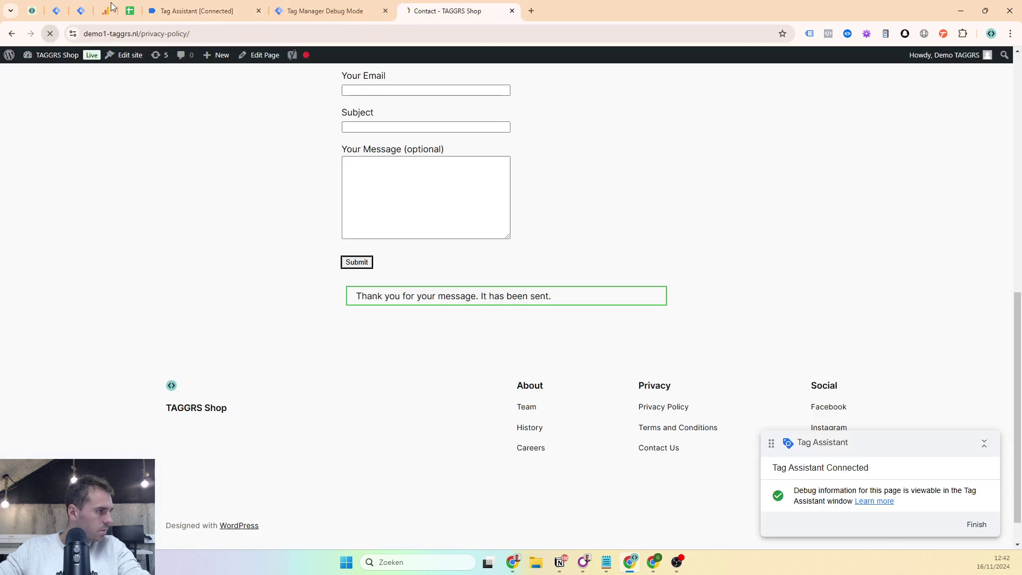
left_click(160, 11)
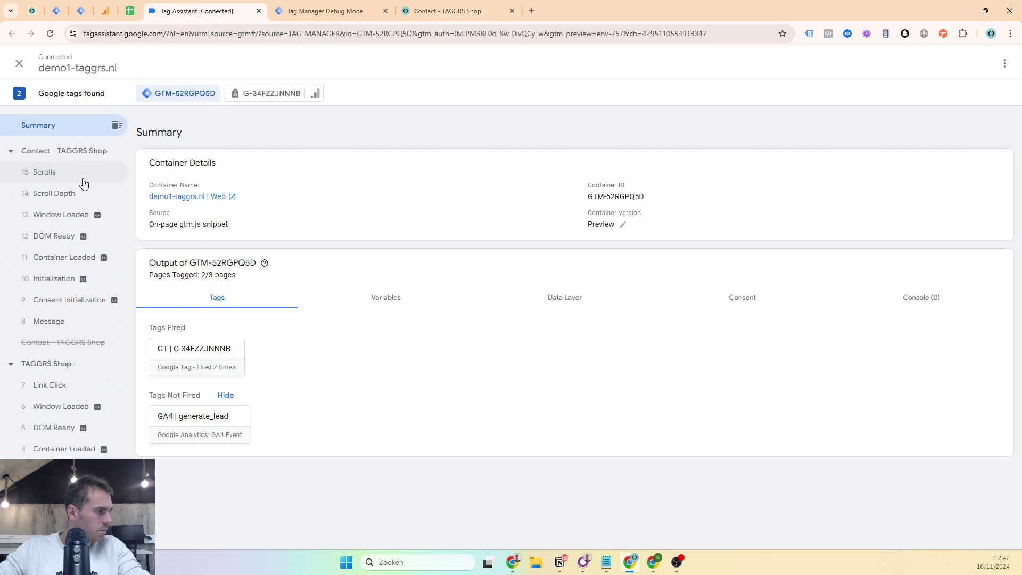
left_click(407, 5)
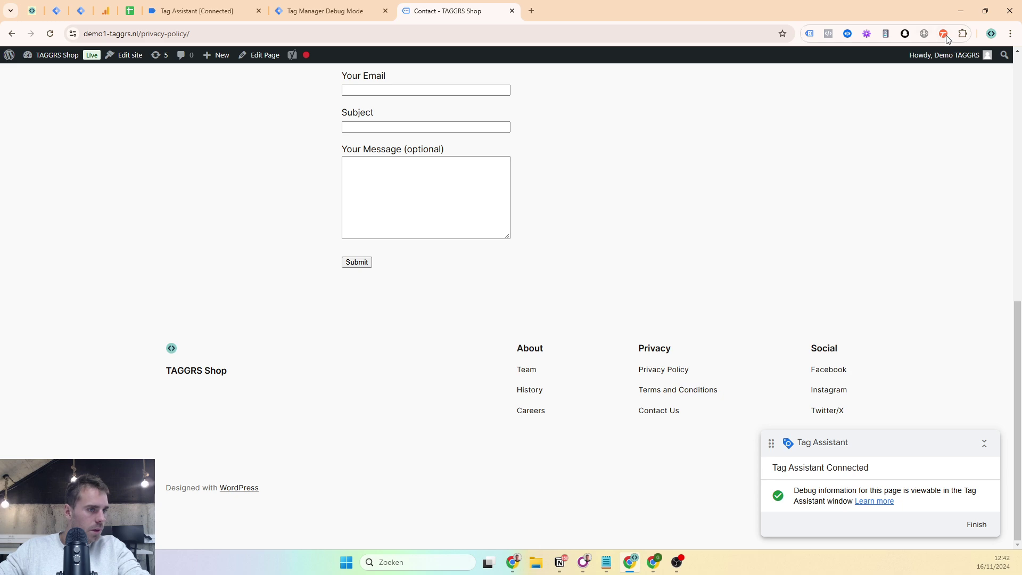
left_click(867, 34)
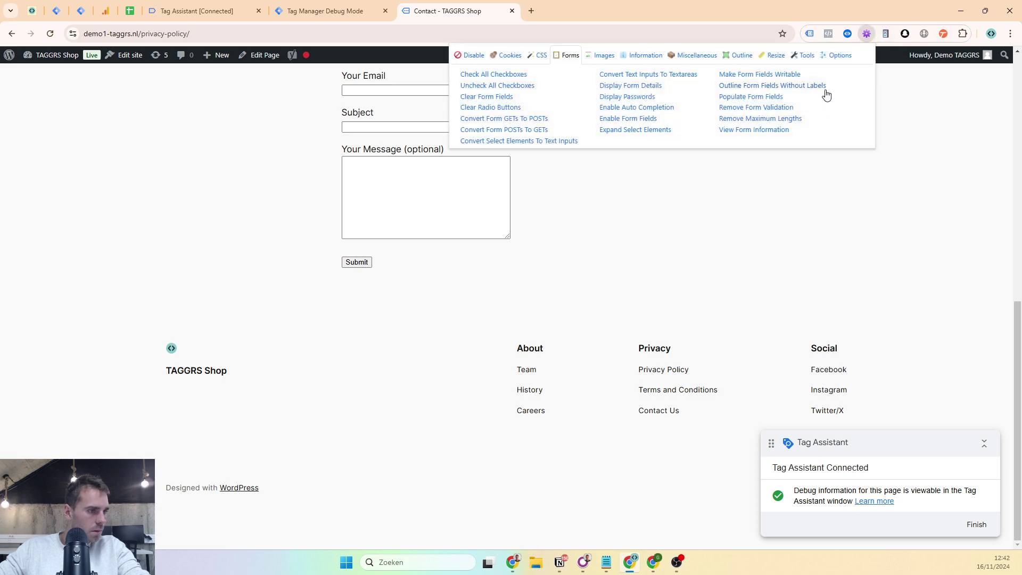
left_click(745, 98)
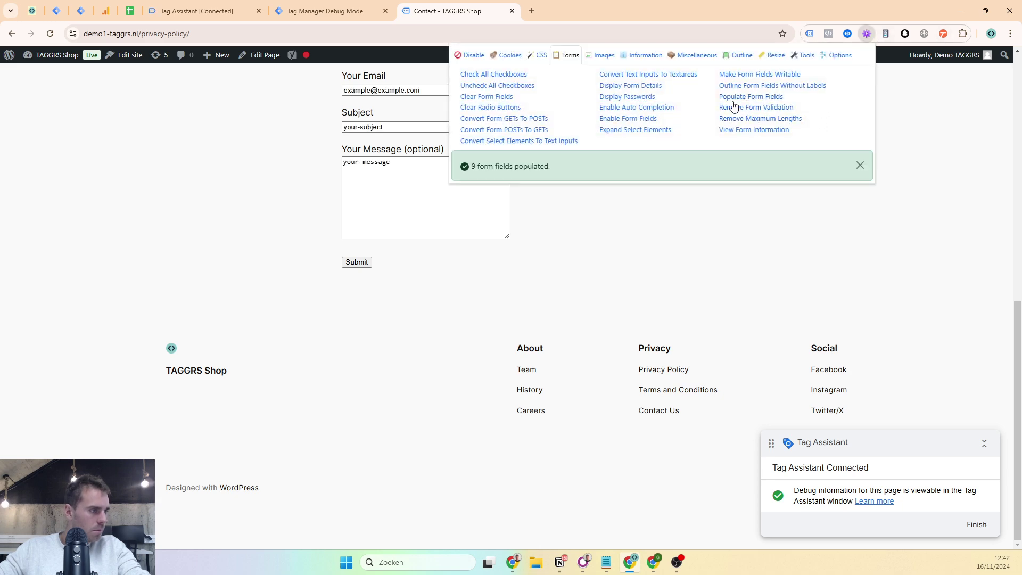
left_click(346, 262)
left_click(216, 7)
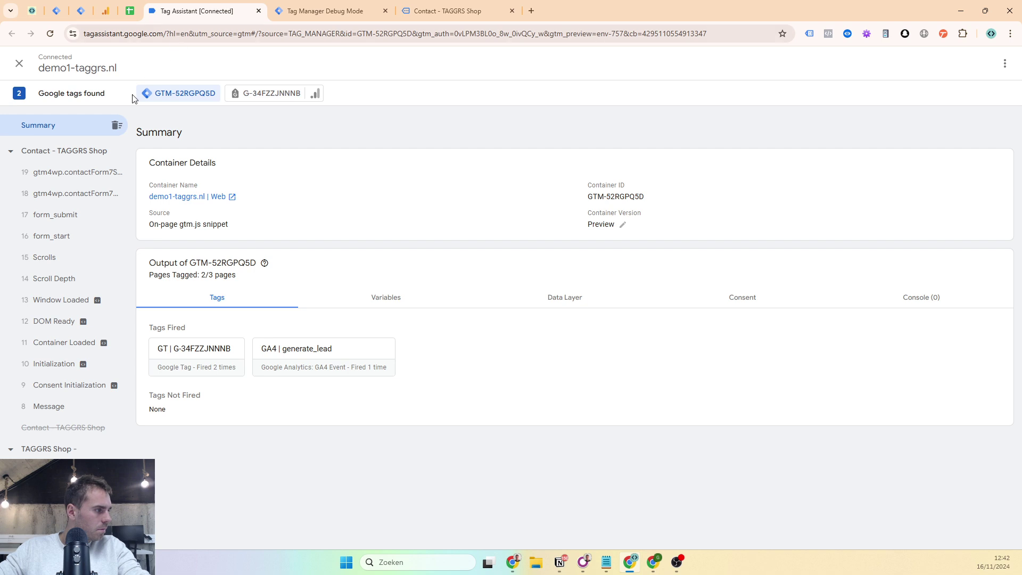
- Open the generate_lead hit details sent by G-34FZZJNNNB on the contactForm7Submitted event
left_click(90, 193)
left_click(91, 172)
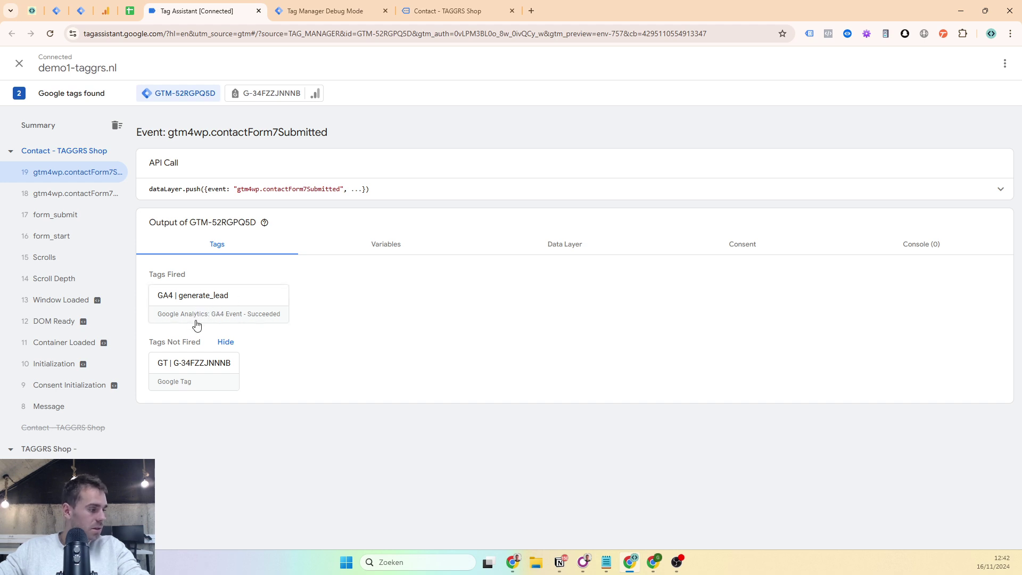
left_click(272, 93)
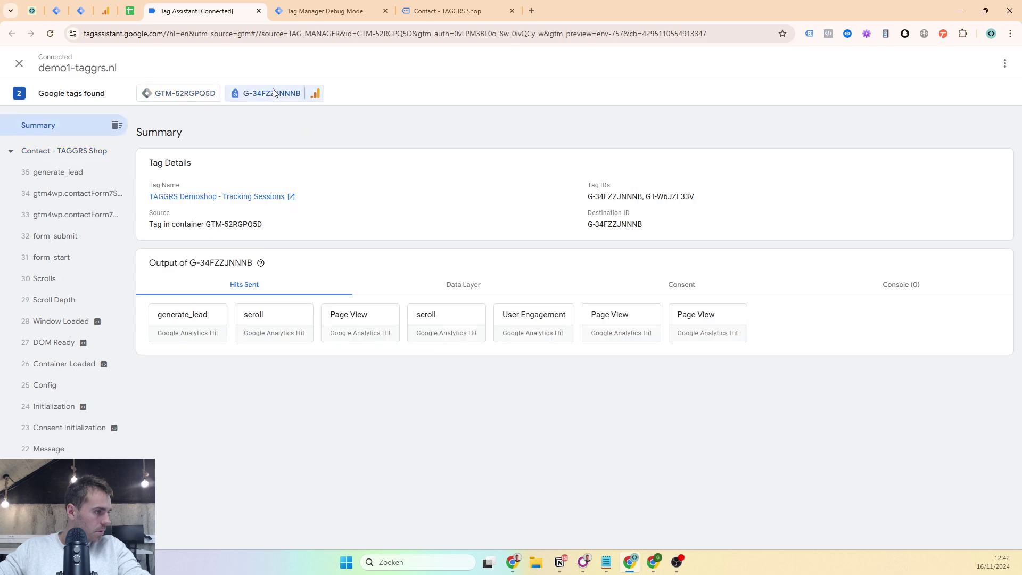
left_click(52, 171)
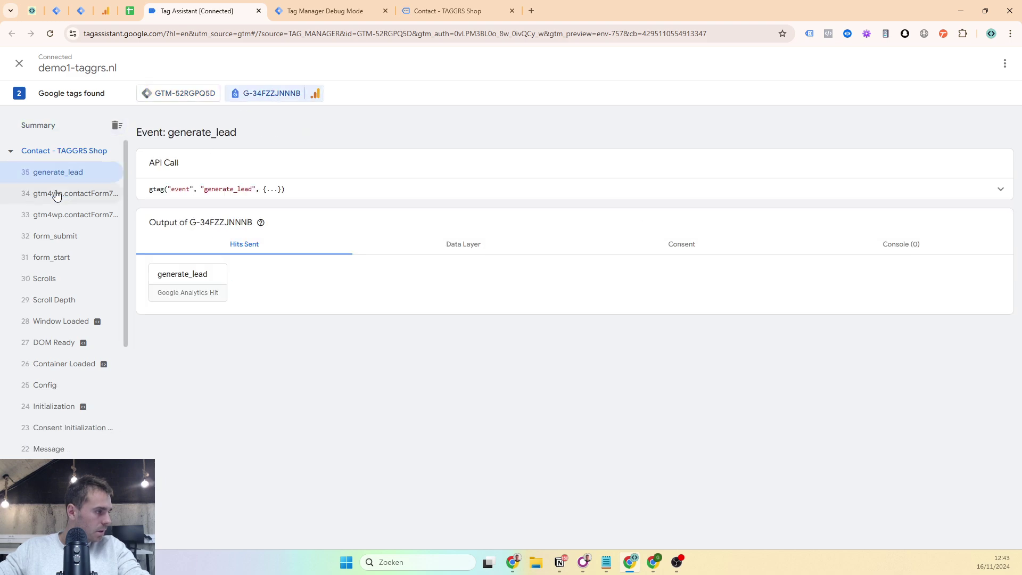
left_click(193, 272)
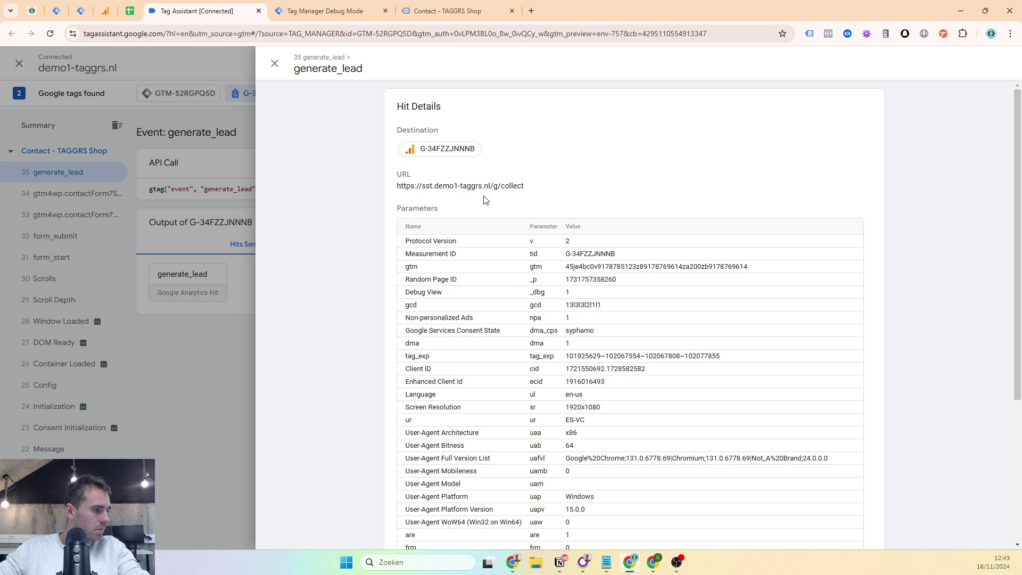
- Inspect the server-side generate_lead event's incoming request and evaluated tags
left_click(324, 11)
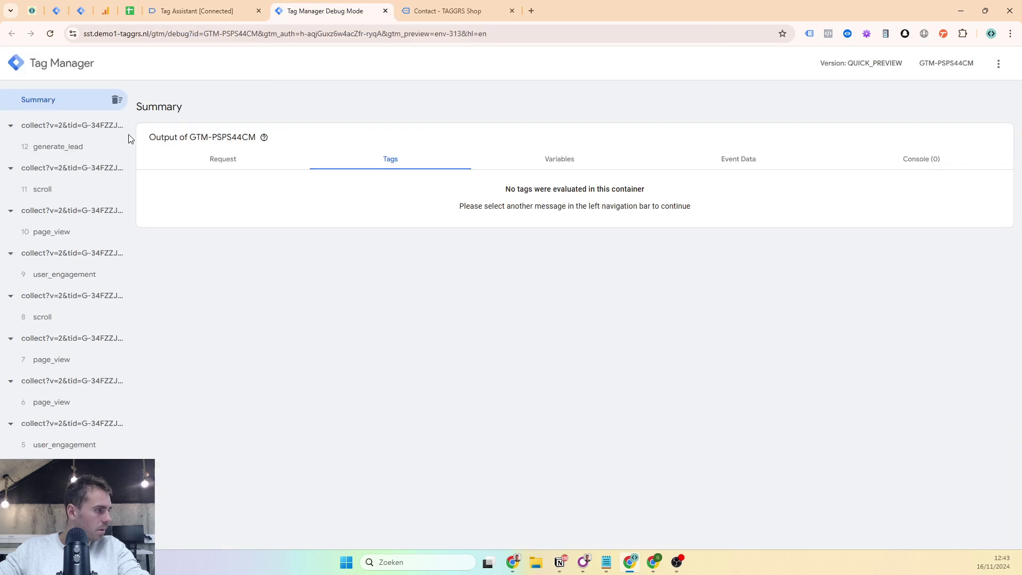
left_click(61, 153)
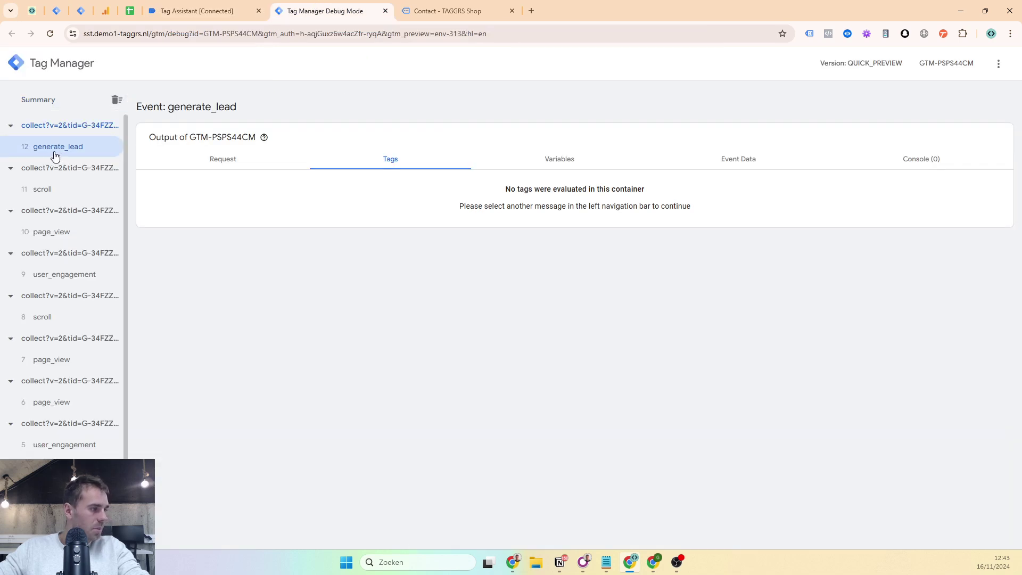
left_click(213, 168)
left_click(387, 165)
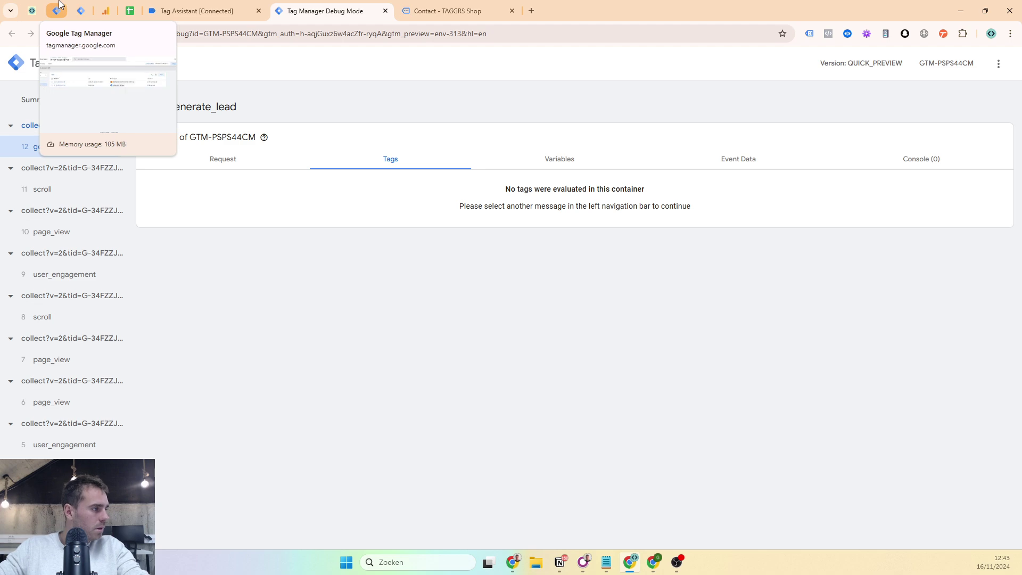
- Tick Conversion: leadform as done on the video checklist spreadsheet
left_click(129, 11)
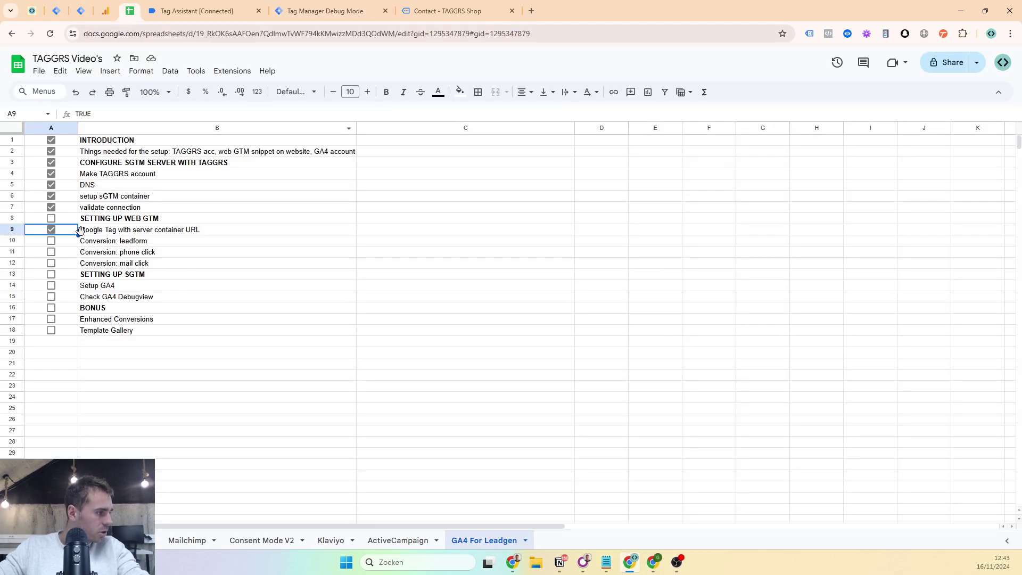
left_click(51, 241)
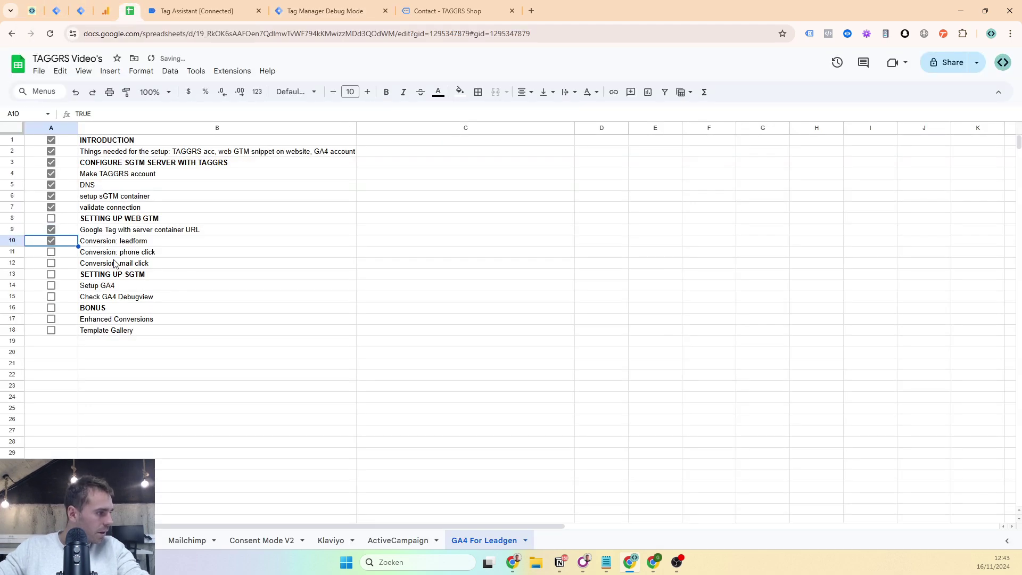
left_click(165, 5)
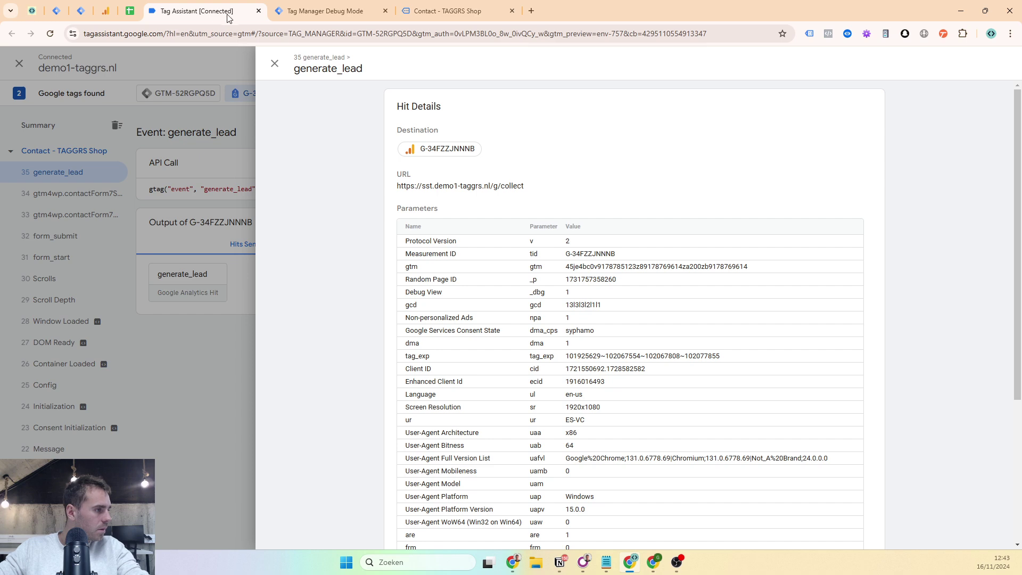
- Click the Call us phone link on the contact page and cancel the open-app prompt
left_click(447, 10)
scroll(320, 138, "up", 6)
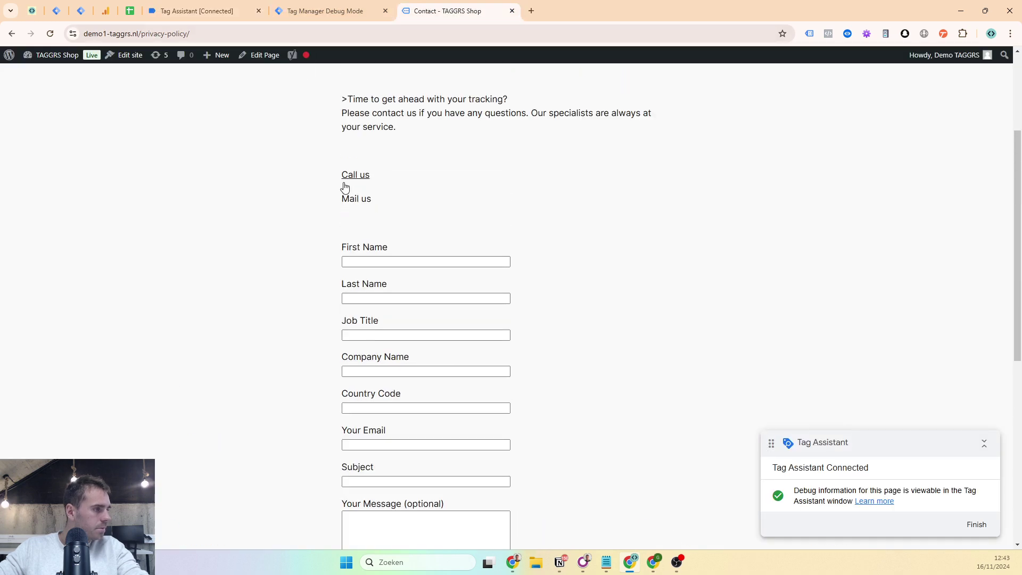
scroll(319, 139, "up", 3)
scroll(287, 128, "down", 2)
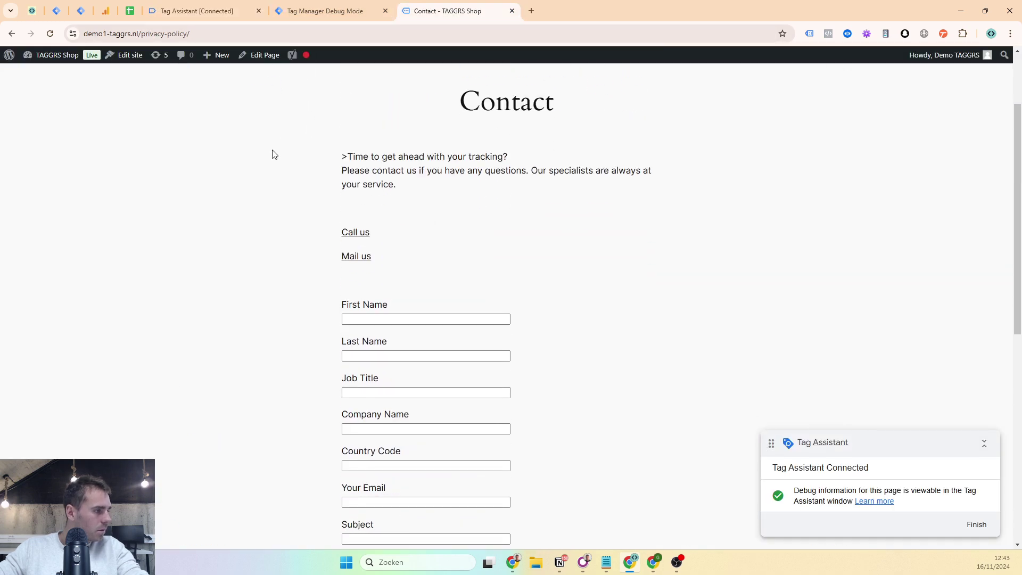
left_click(350, 235)
left_click(591, 133)
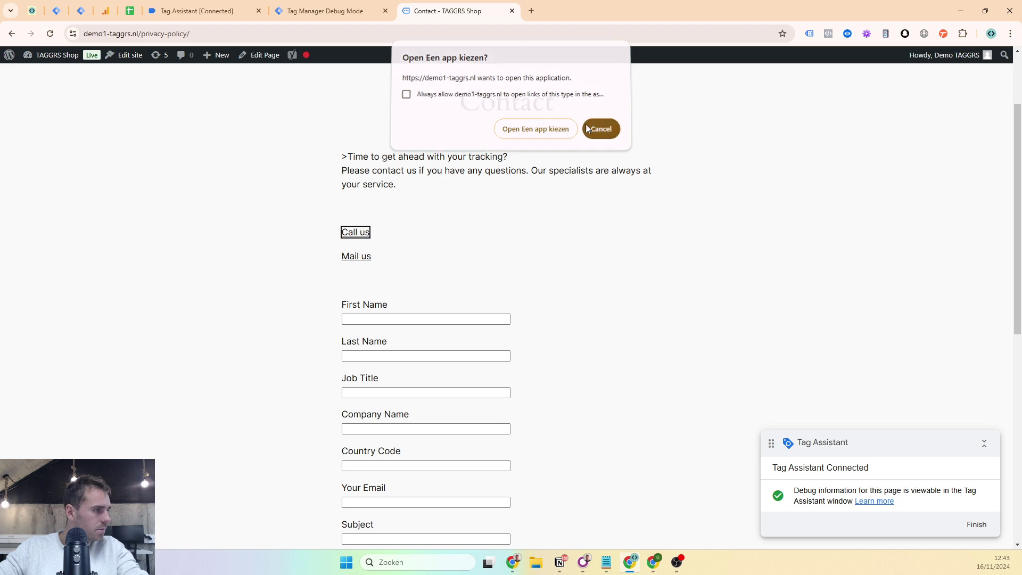
- Show the new Link Click event's full API Call data in Tag Assistant
left_click(191, 11)
left_click(63, 180)
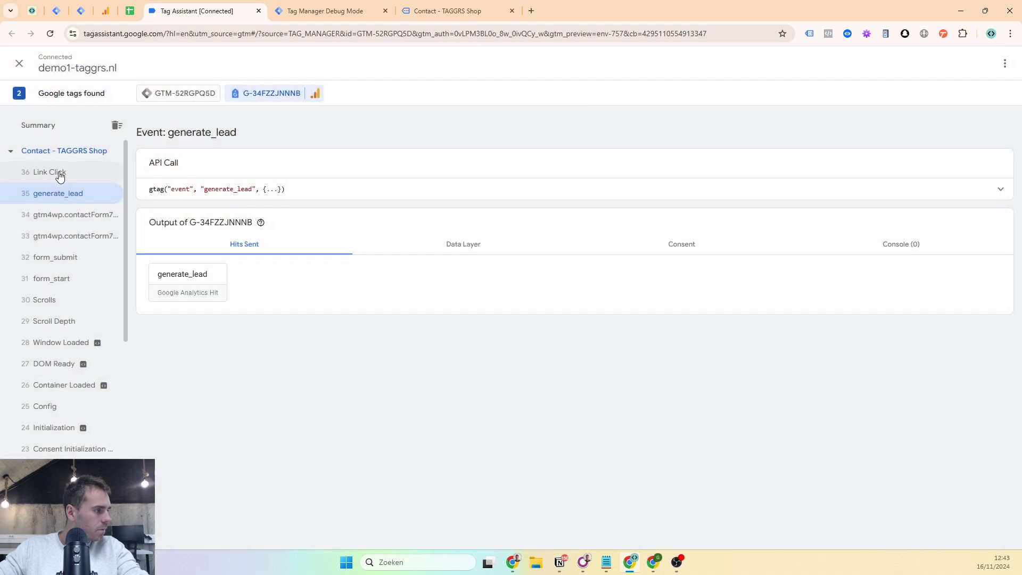
left_click(57, 173)
left_click(337, 197)
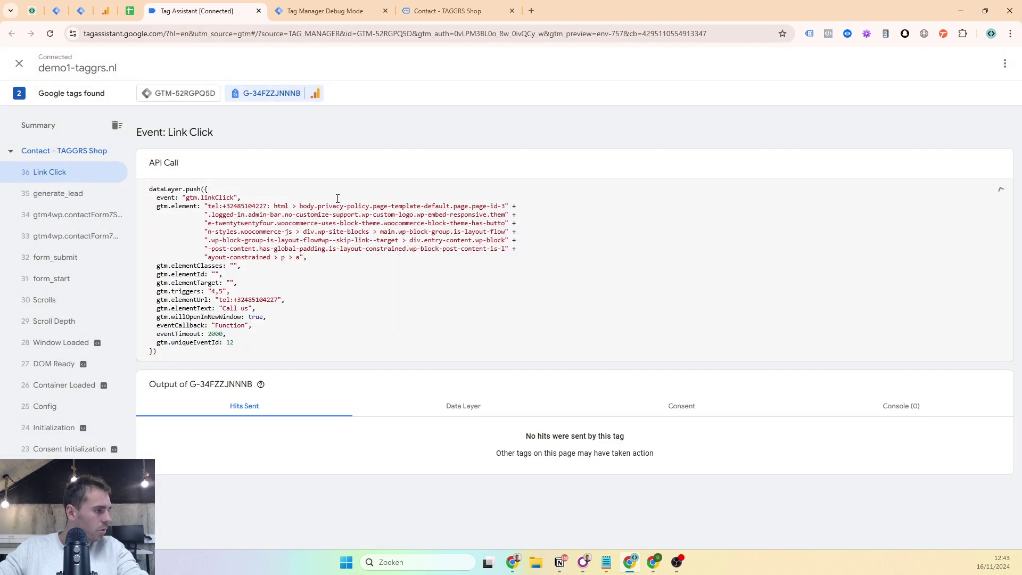
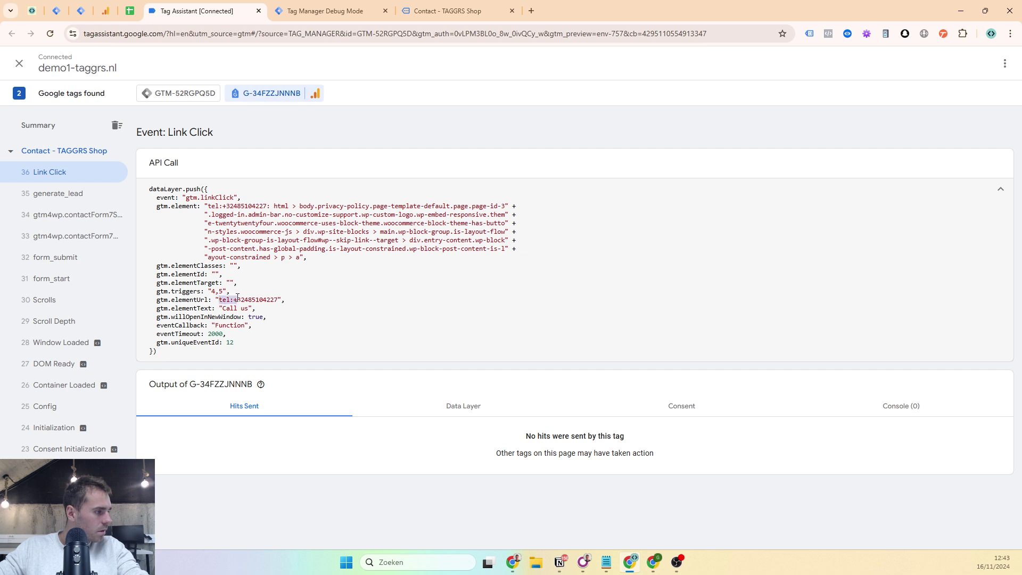
- Copy the tel: prefix from the Link Click's gtm.elementUrl and return to Tag Manager's tags
right_click(231, 300)
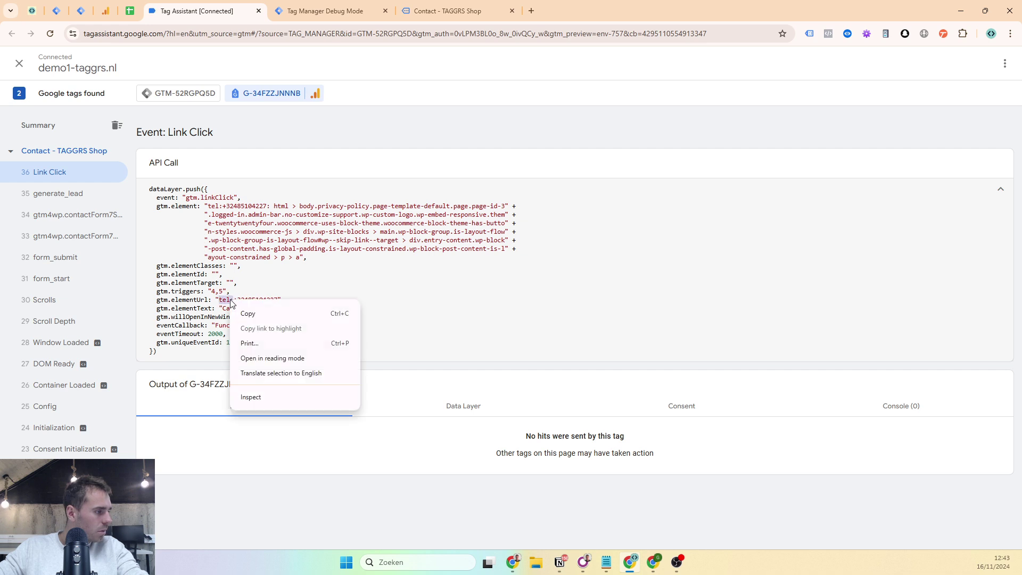
left_click(250, 313)
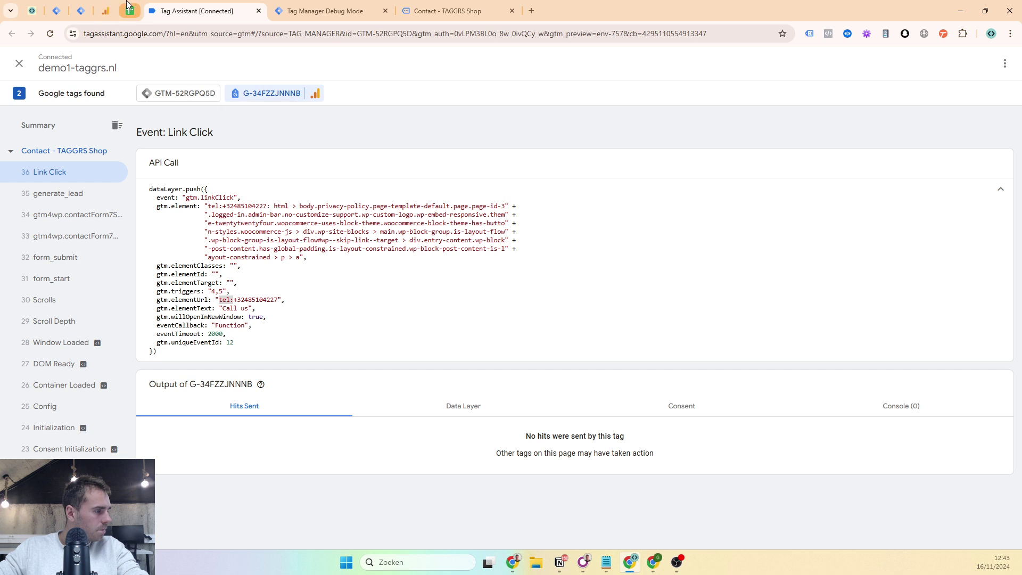
left_click(56, 10)
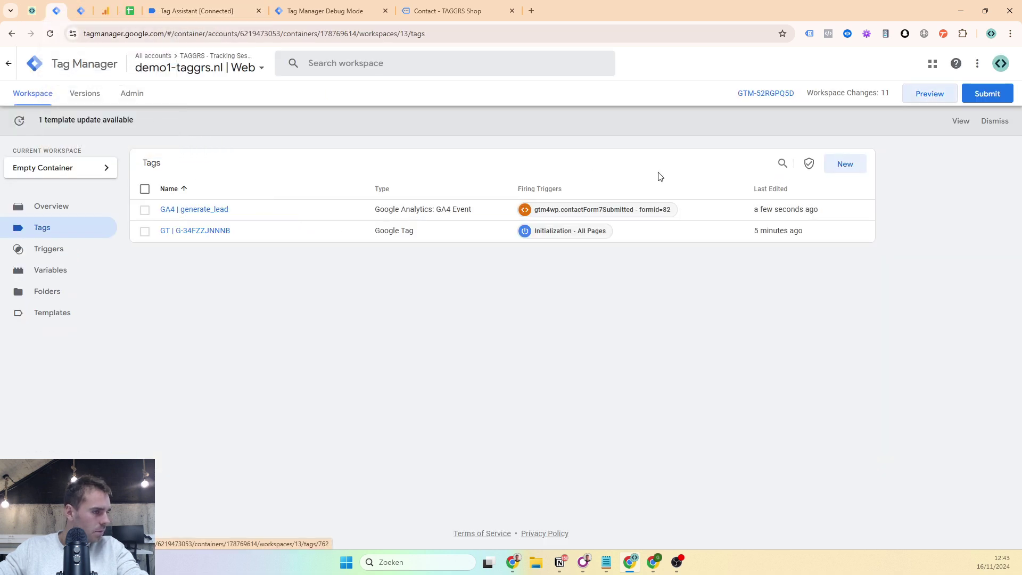
- Create a new GA4 Event tag named 'GA4 | click_tel'
left_click(833, 165)
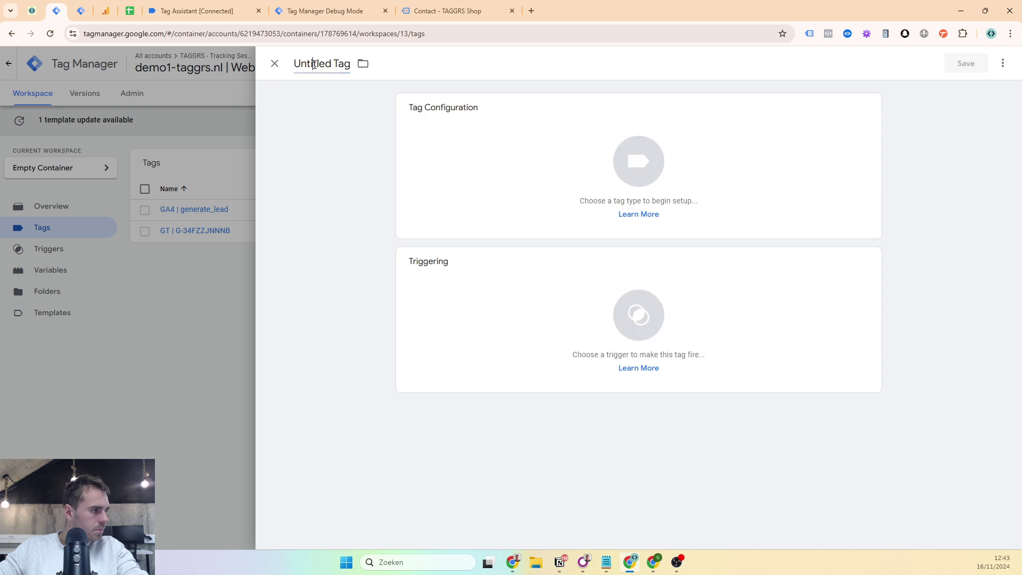
left_click(313, 63)
type("GA")
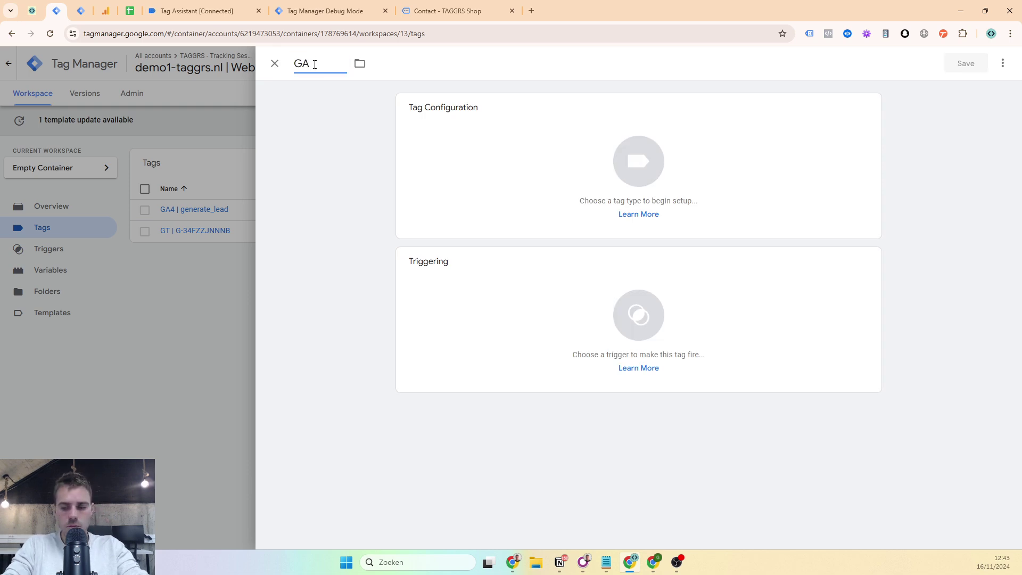
type("4 | click")
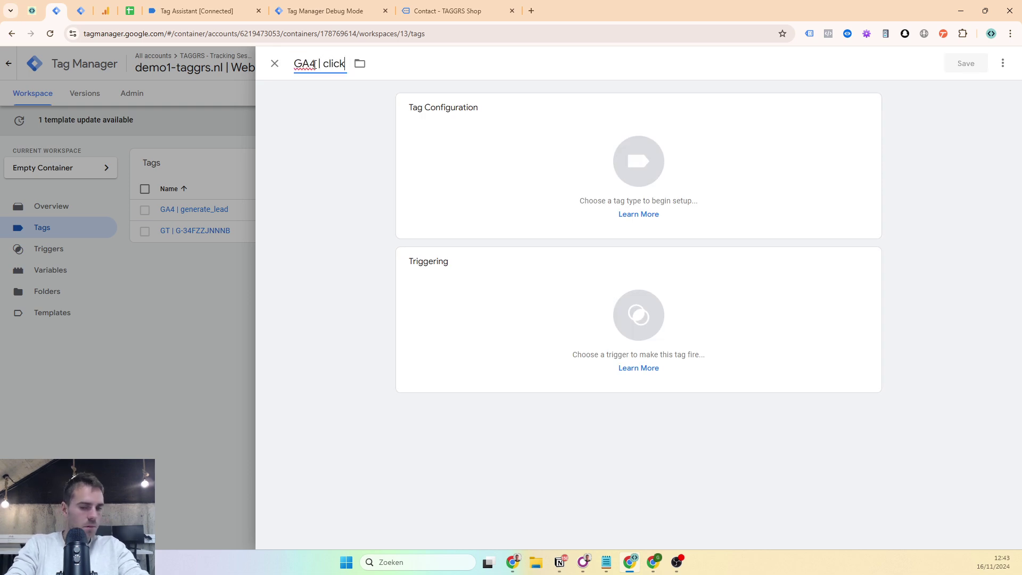
type("_tel")
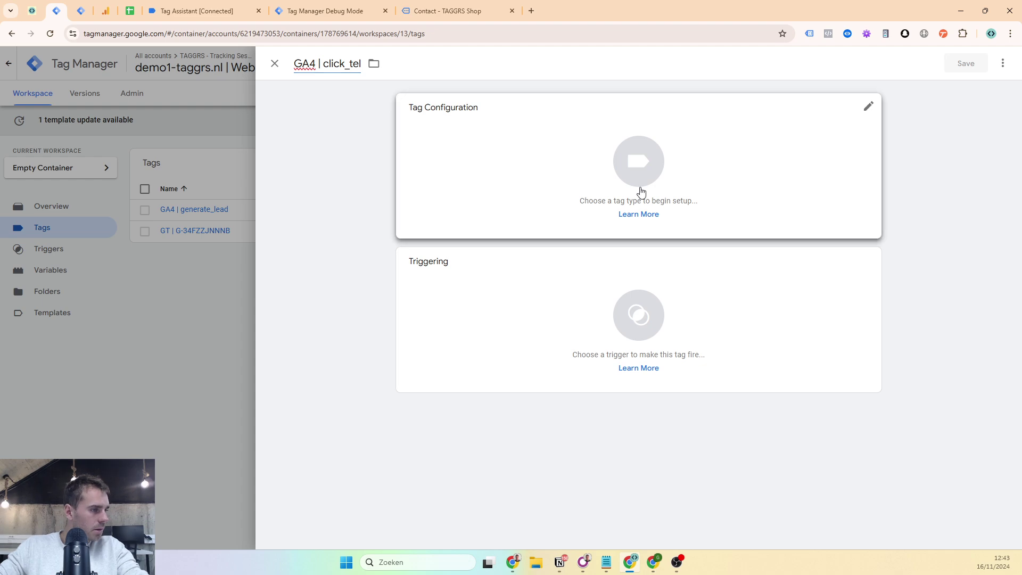
left_click(639, 189)
left_click(828, 164)
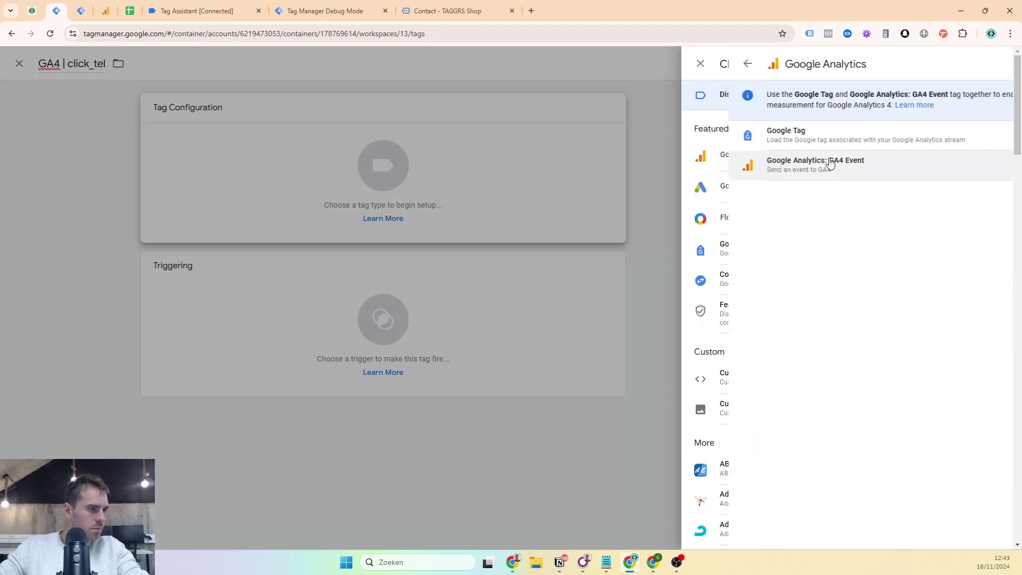
left_click(823, 167)
- Set the tag's Measurement ID to {{GA4 ID}} and its Event Name to click_tel
left_click(499, 222)
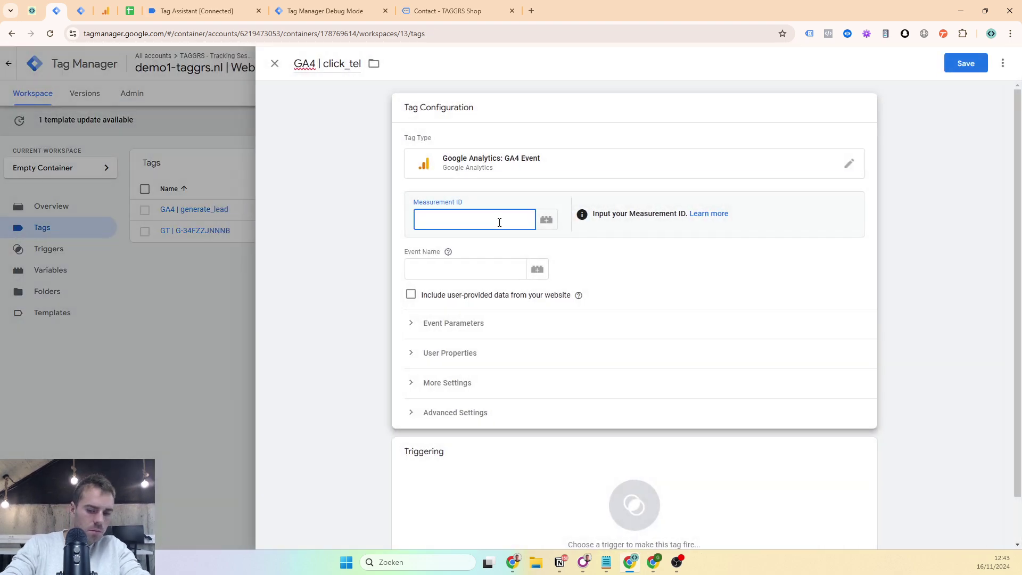
type("{{ga")
left_click(464, 243)
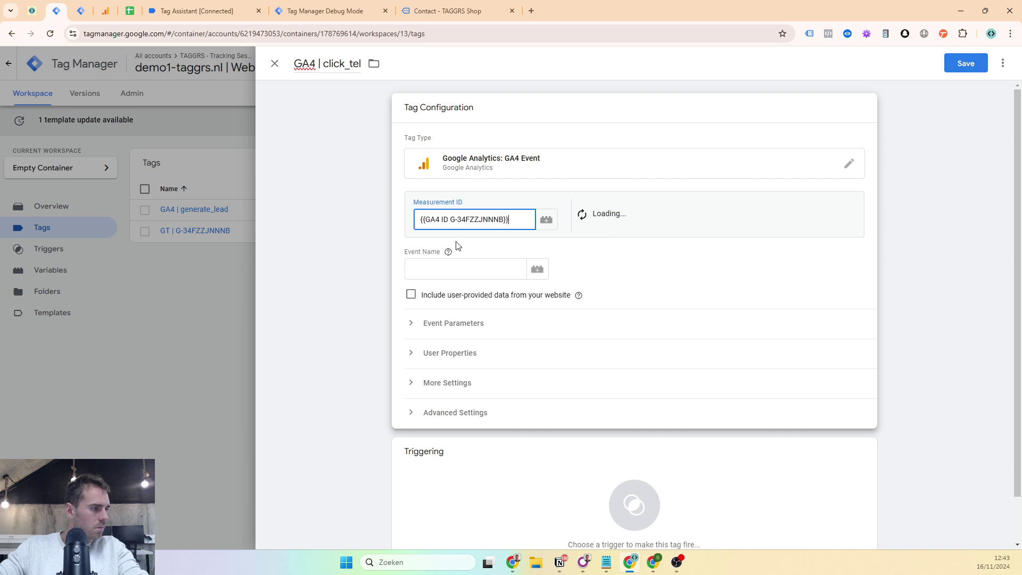
double_click(324, 67)
key("ctrl+c")
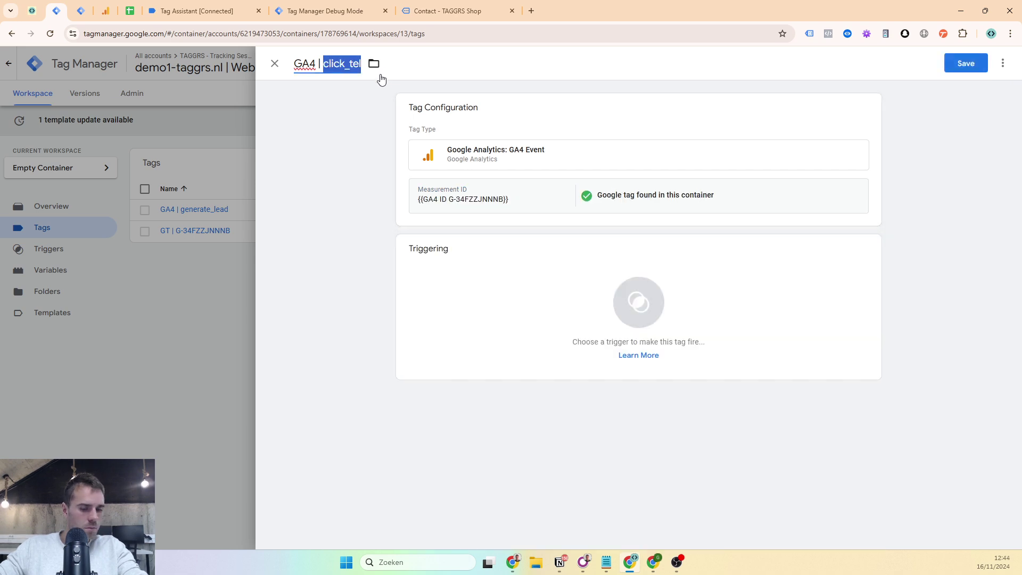
left_click(442, 228)
left_click(440, 262)
key("ctrl+v")
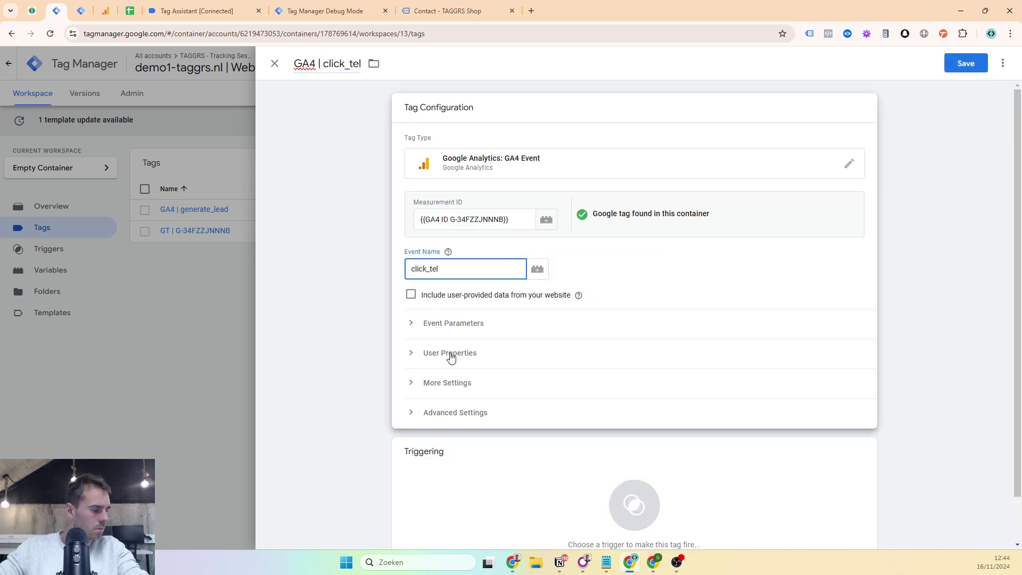
scroll(450, 394, "down", 1)
- Build a new Just Links trigger firing on Some Link Clicks where Click URL contains tel:
left_click(450, 420)
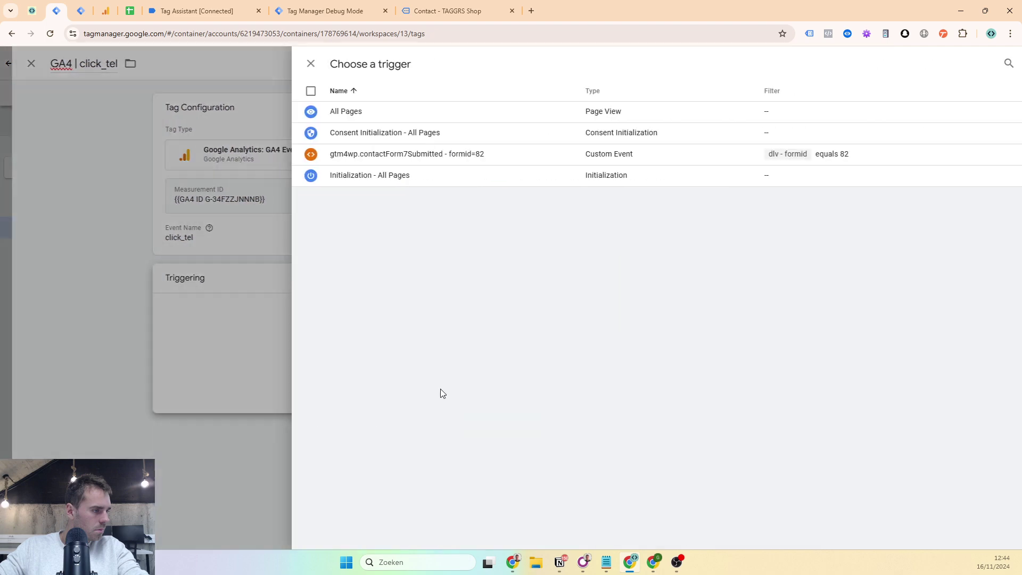
left_click(999, 65)
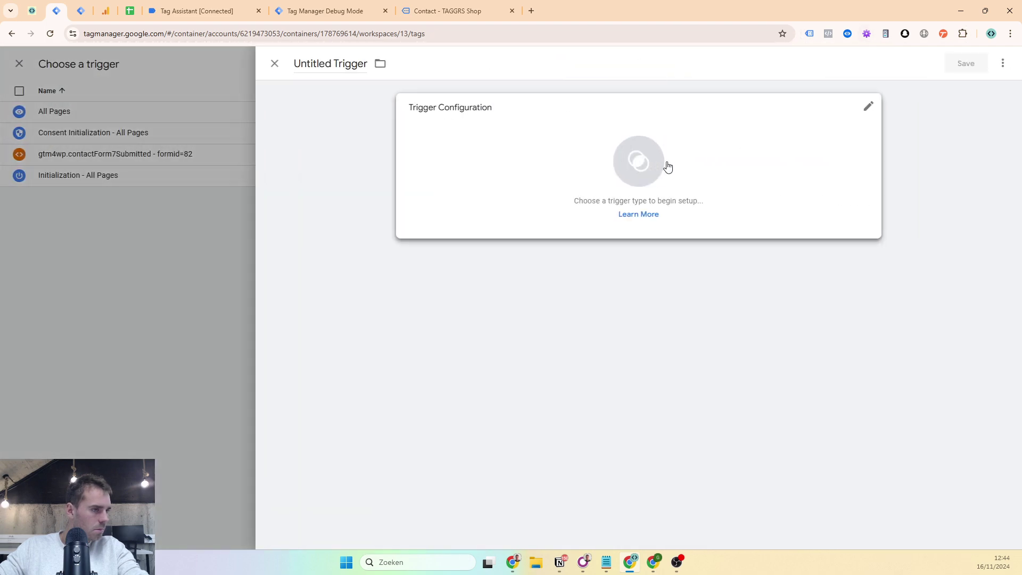
left_click(666, 164)
scroll(764, 266, "down", 2)
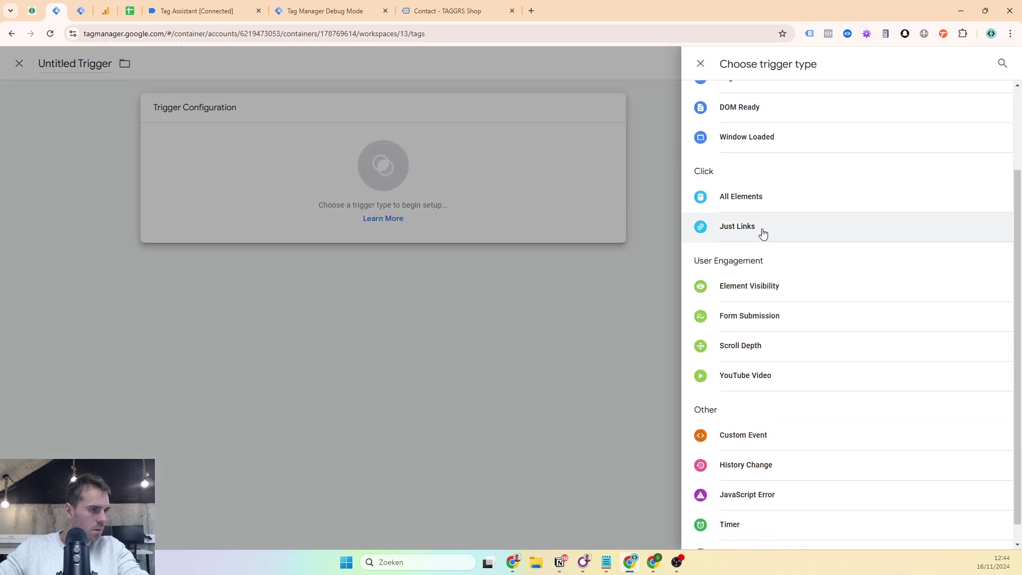
left_click(762, 234)
left_click(196, 11)
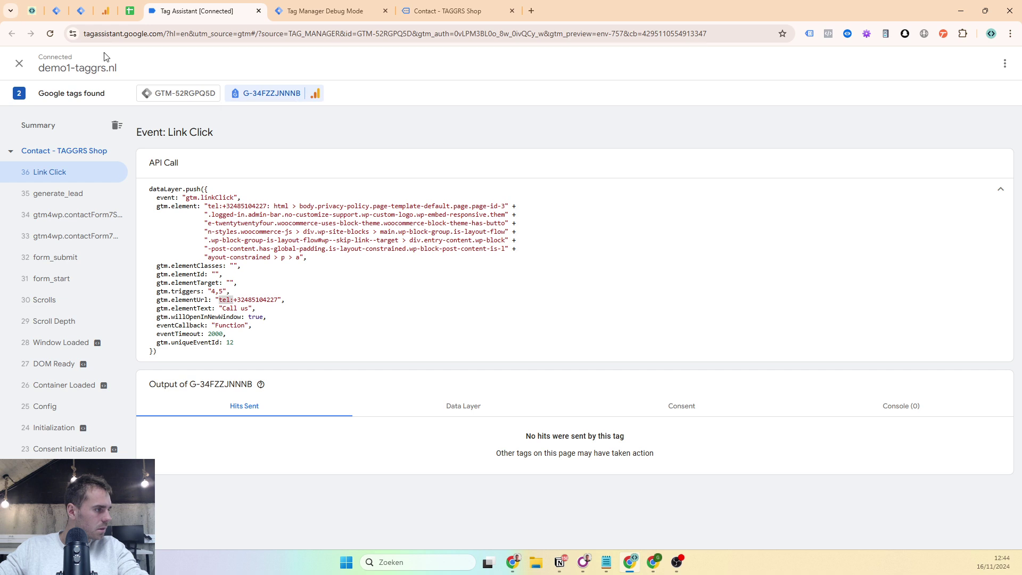
left_click(63, 7)
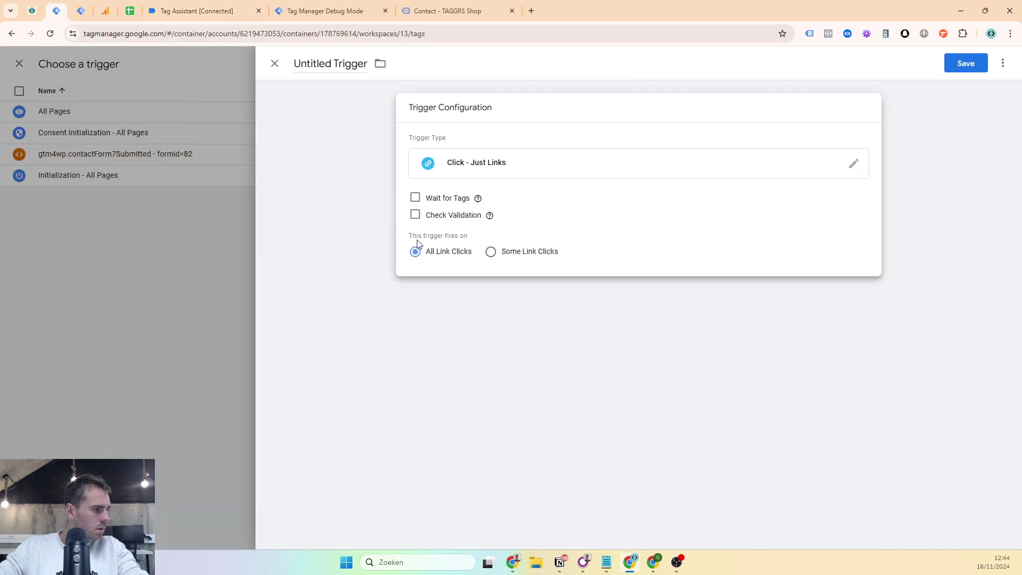
left_click(491, 252)
left_click(468, 296)
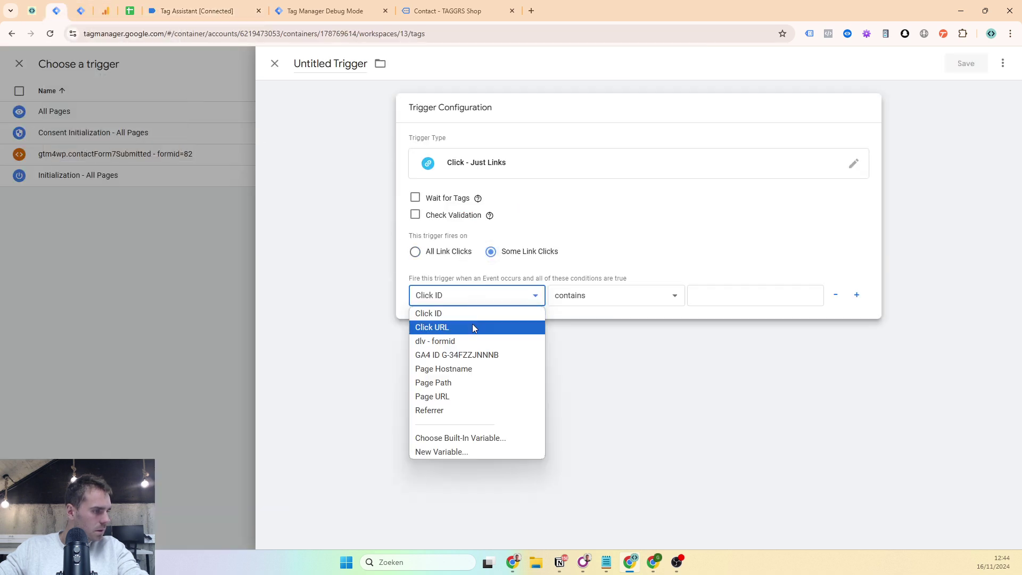
left_click(471, 327)
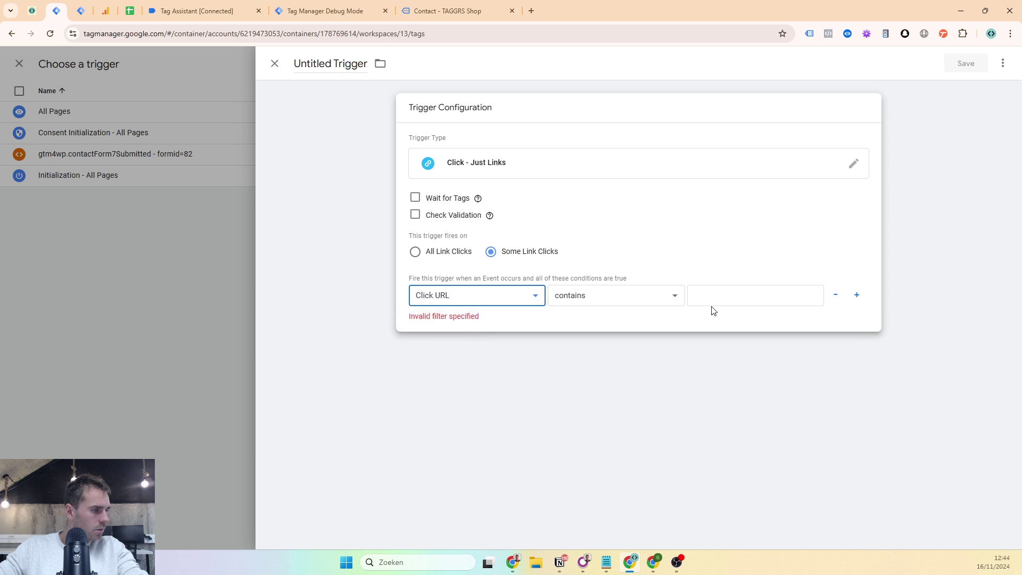
left_click(763, 297)
type("click_teltel:")
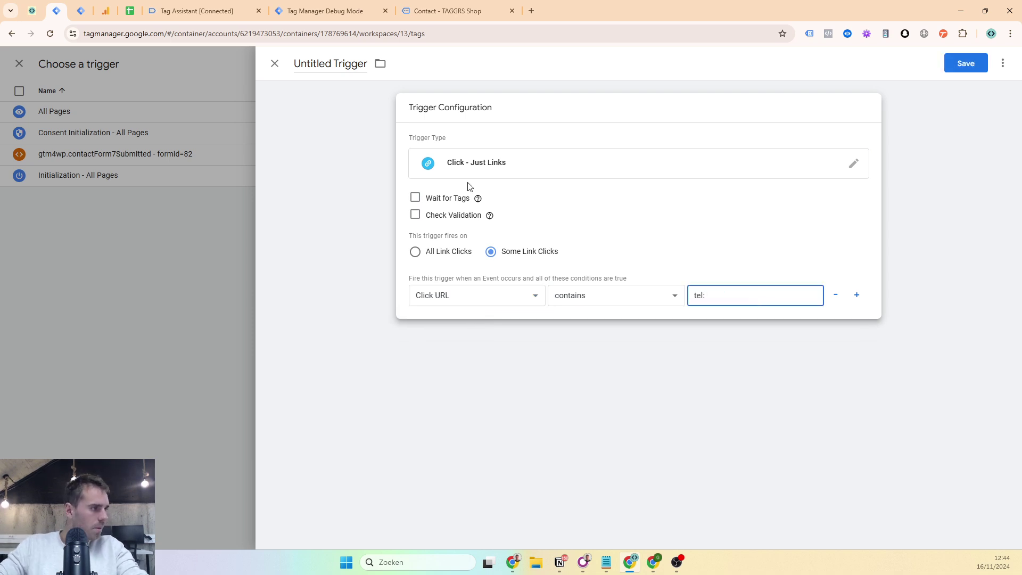
- Name the trigger 'Links - tel' and save the GA4 | click_tel tag
left_click(302, 62)
key("ctrl+a")
type("Linc")
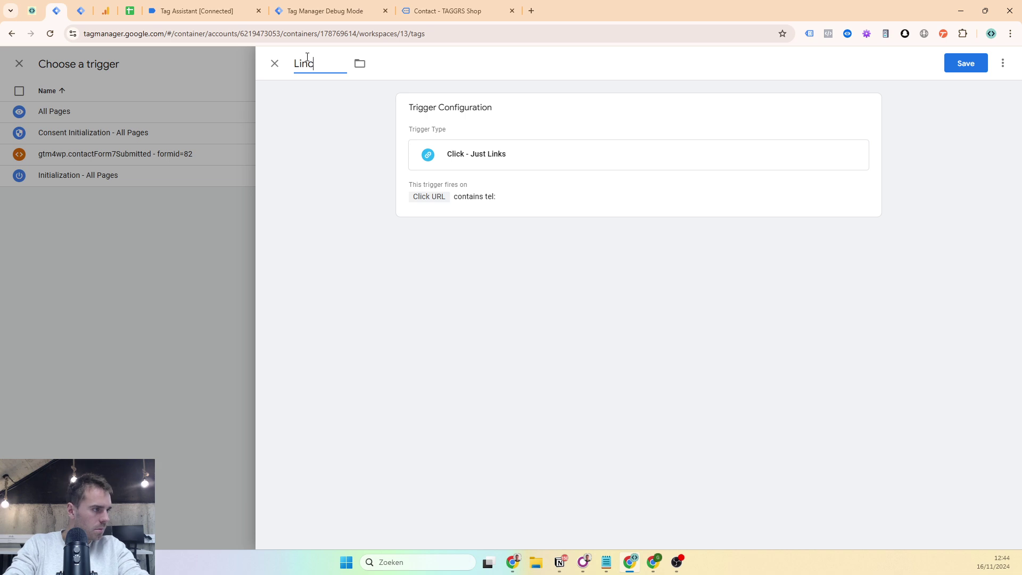
type("s - tel")
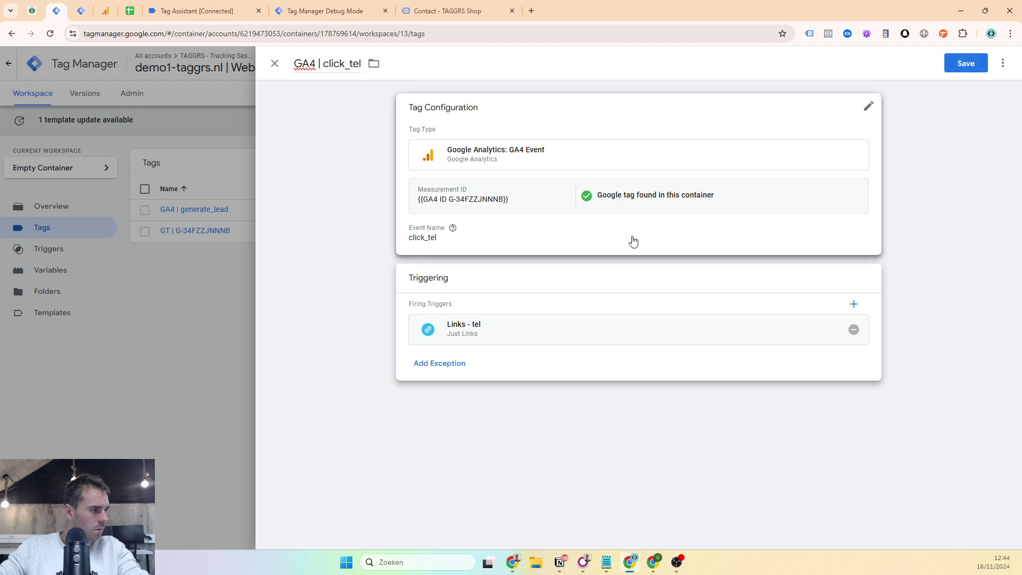
left_click(972, 69)
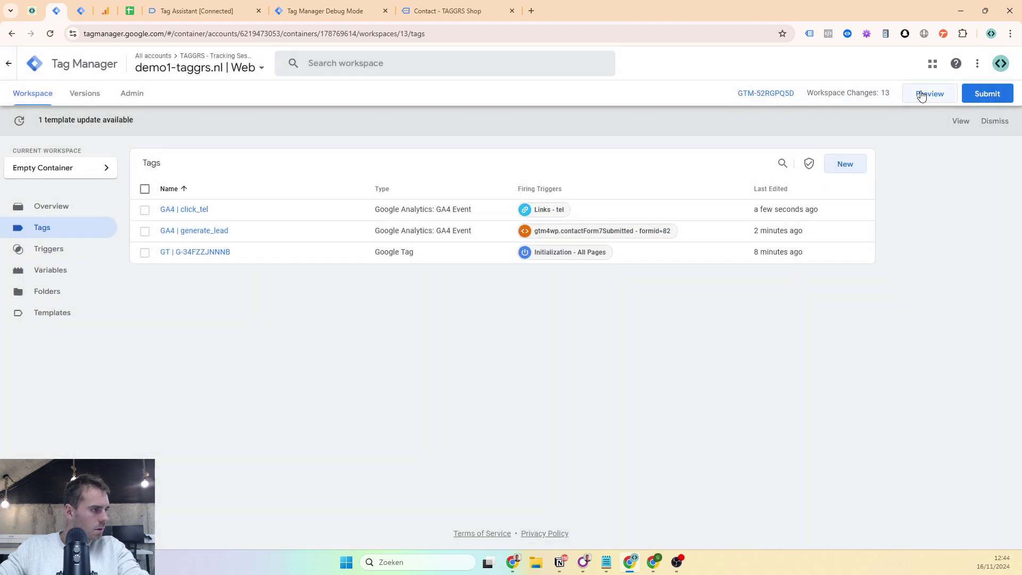
- Start a preview session and test the Call us phone link on the contact page
left_click(921, 95)
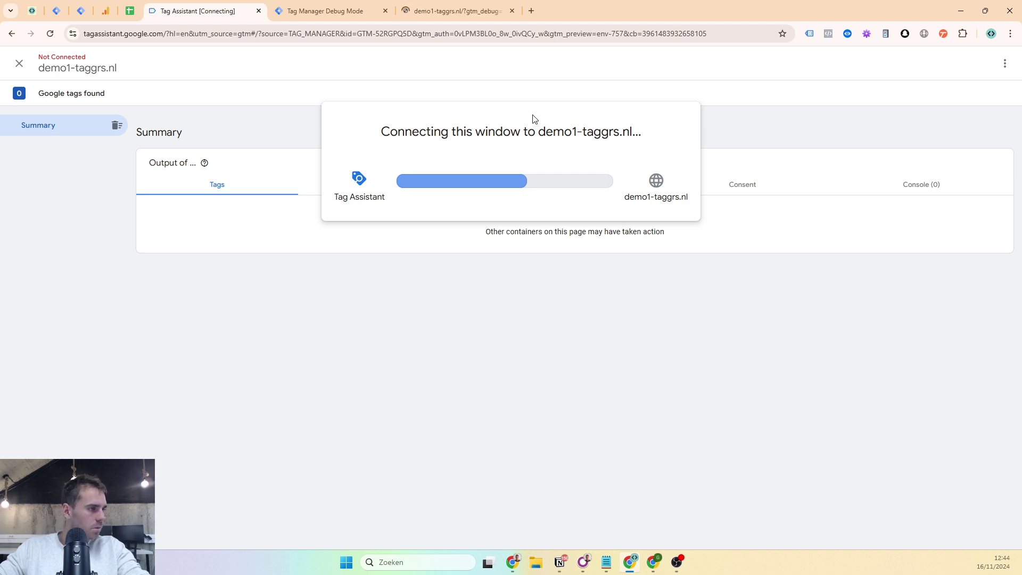
left_click(494, 254)
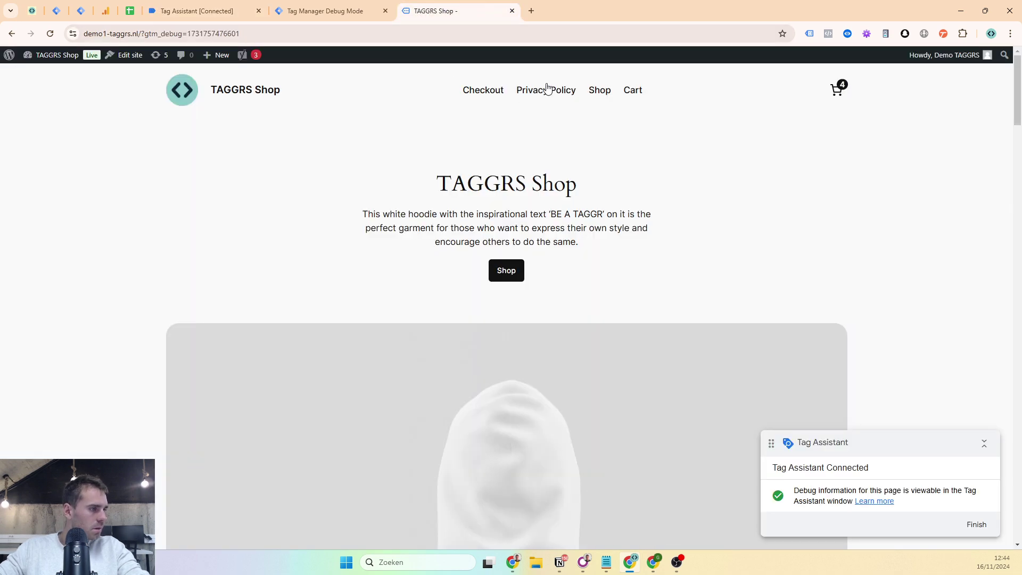
left_click(546, 87)
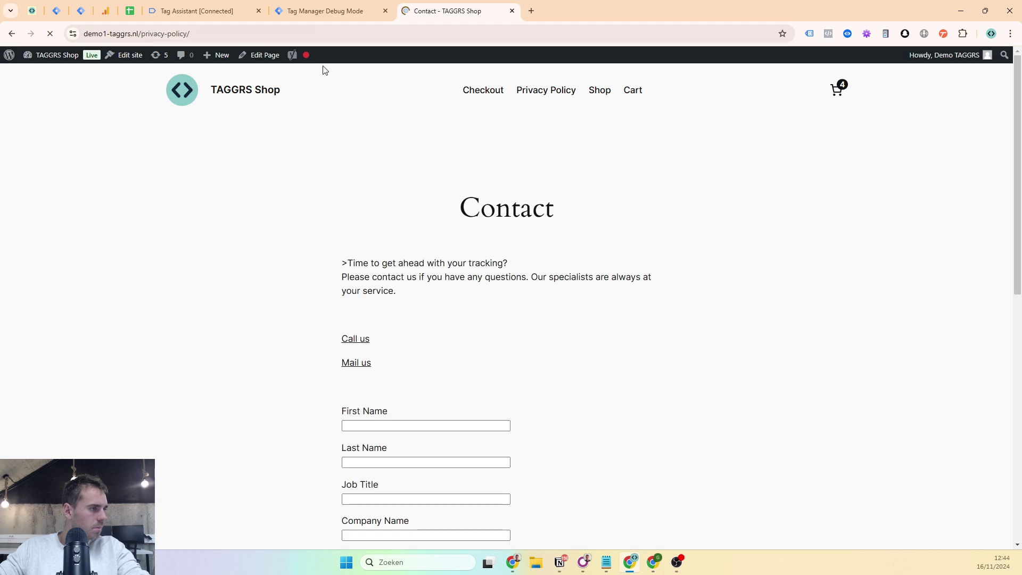
left_click(196, 11)
left_click(442, 11)
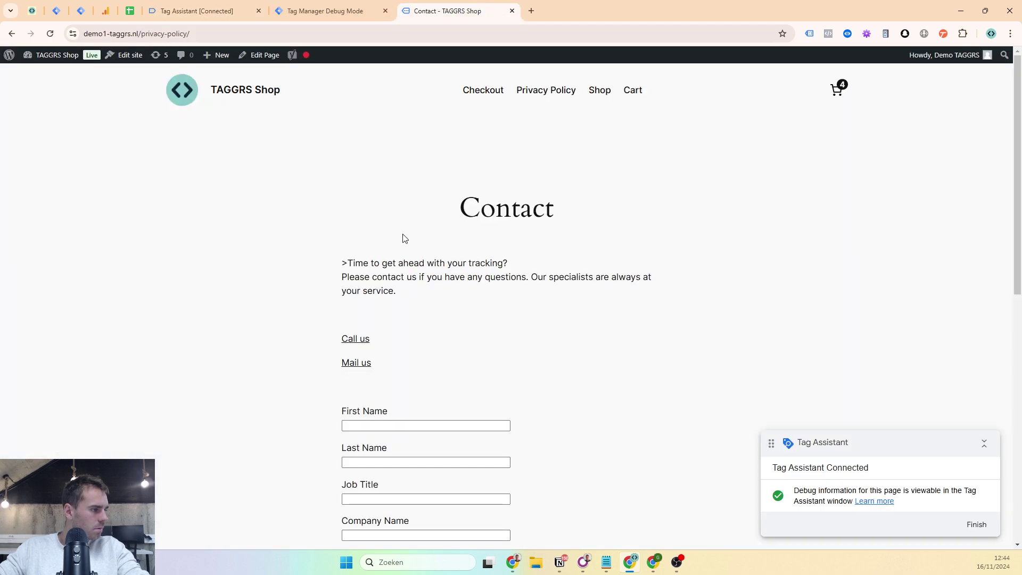
left_click(362, 344)
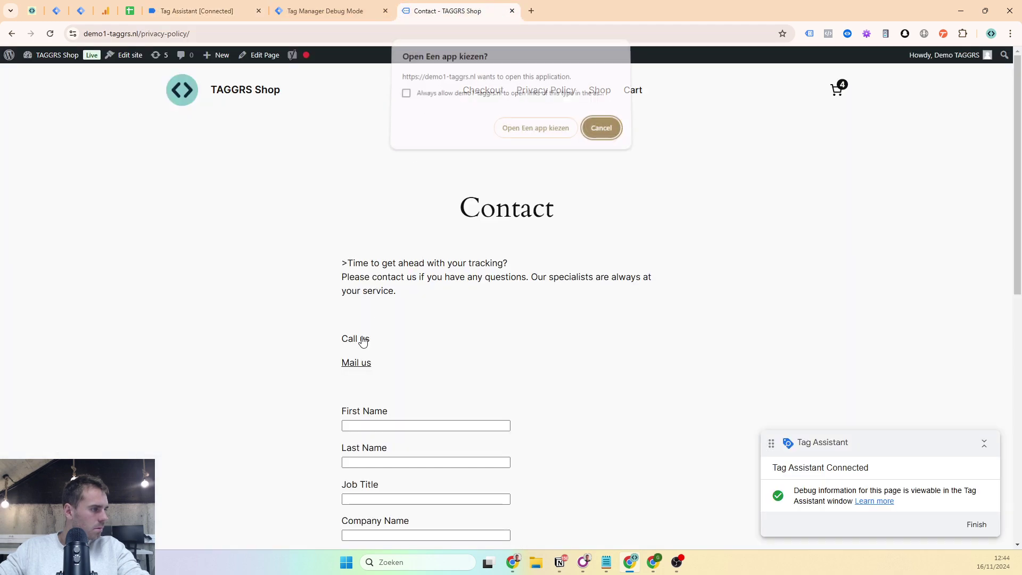
left_click(598, 131)
- Confirm the click_tel hit reached G-34FZZJNNNB and the server container in Tag Assistant
left_click(233, 6)
left_click(79, 155)
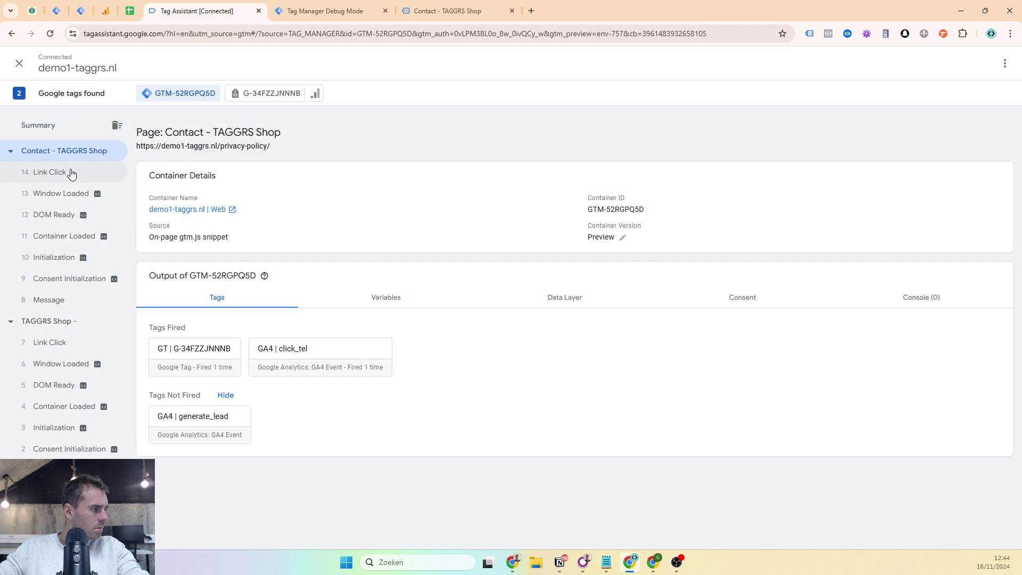
left_click(72, 173)
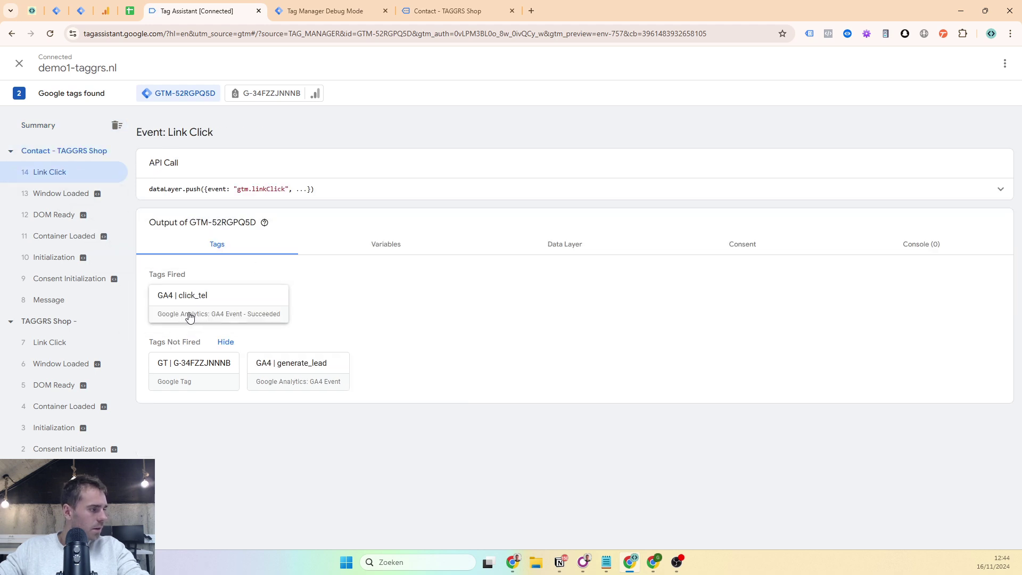
left_click(261, 95)
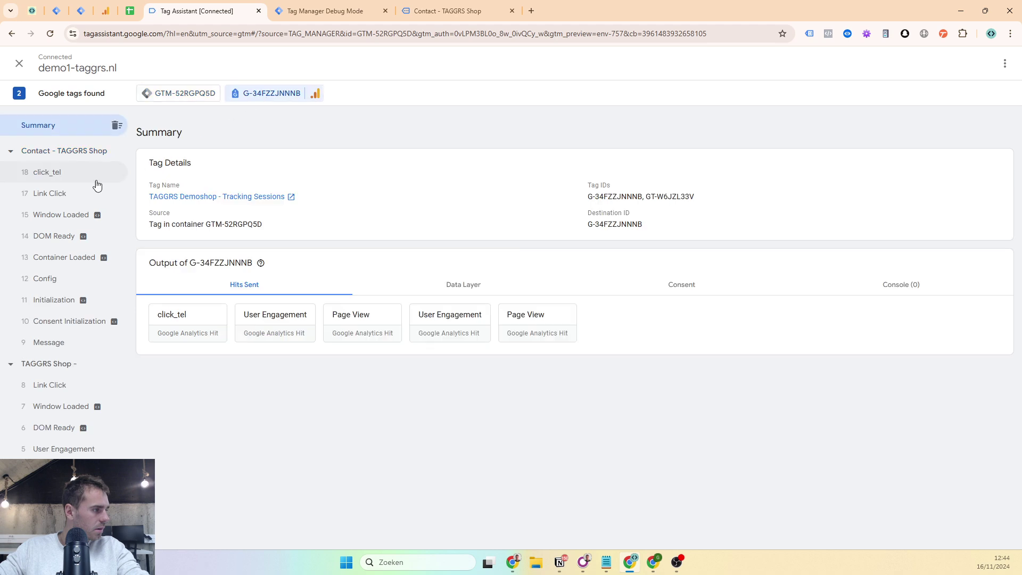
left_click(68, 181)
left_click(325, 11)
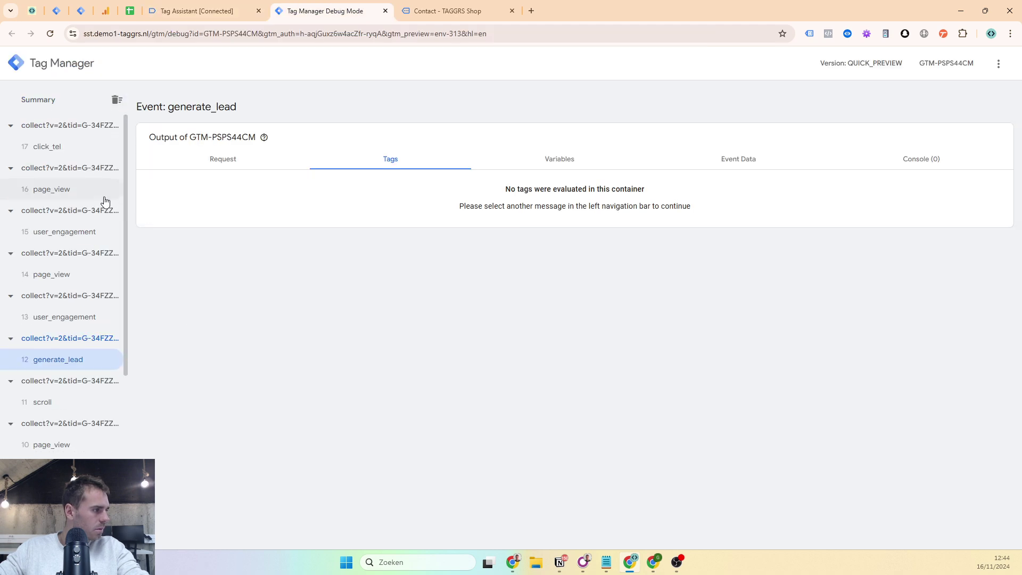
left_click(47, 153)
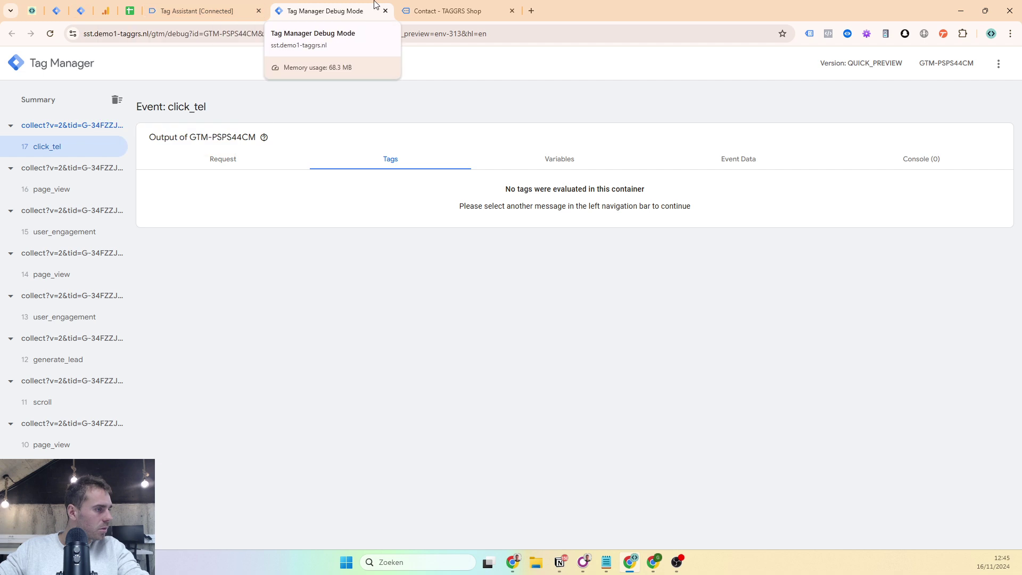
left_click(403, 5)
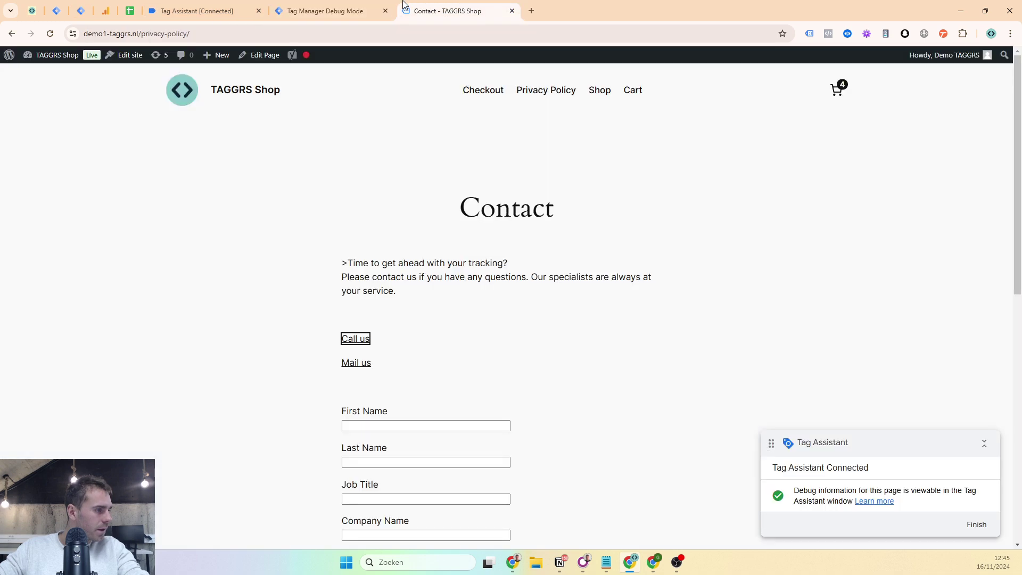
- Click Mail us and inspect the Link Click's dataLayer.push showing a mailto: URL
left_click(367, 367)
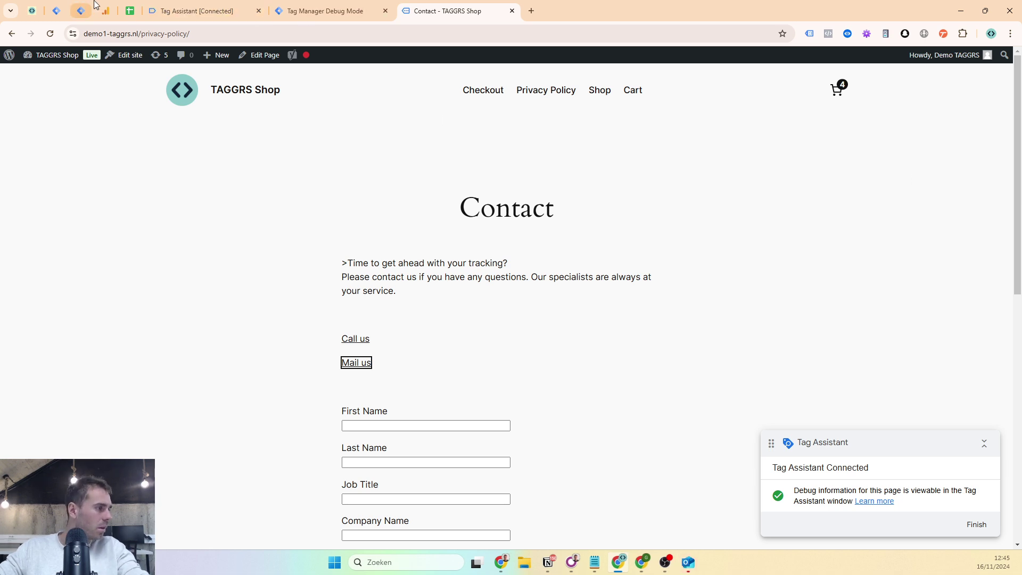
left_click(68, 6)
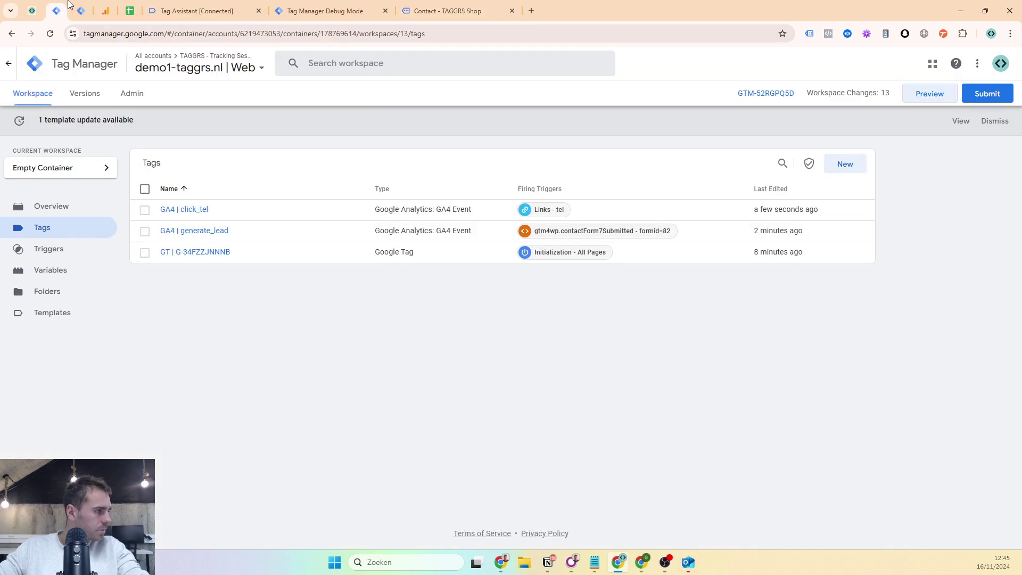
left_click(80, 10)
left_click(165, 8)
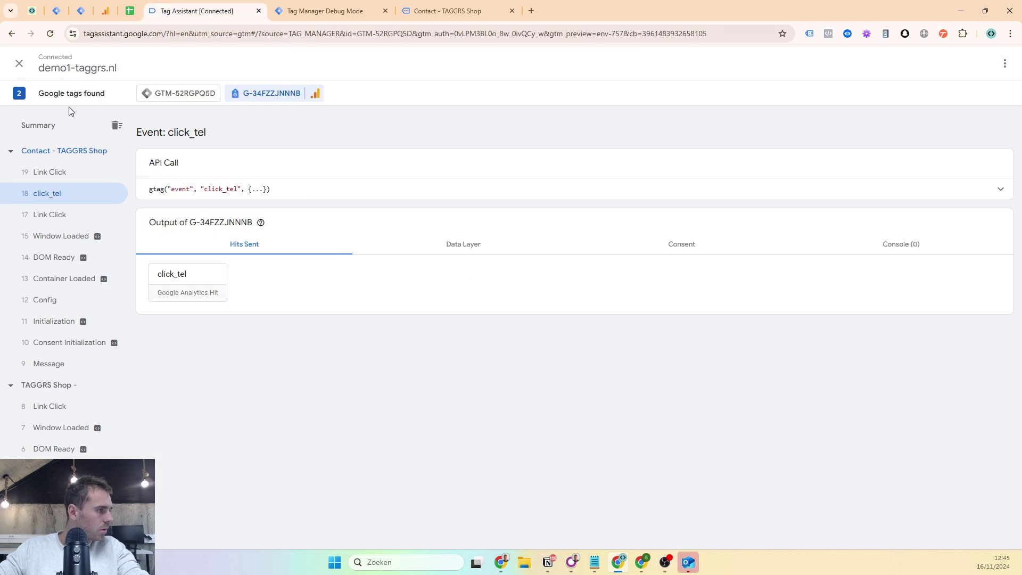
left_click(51, 175)
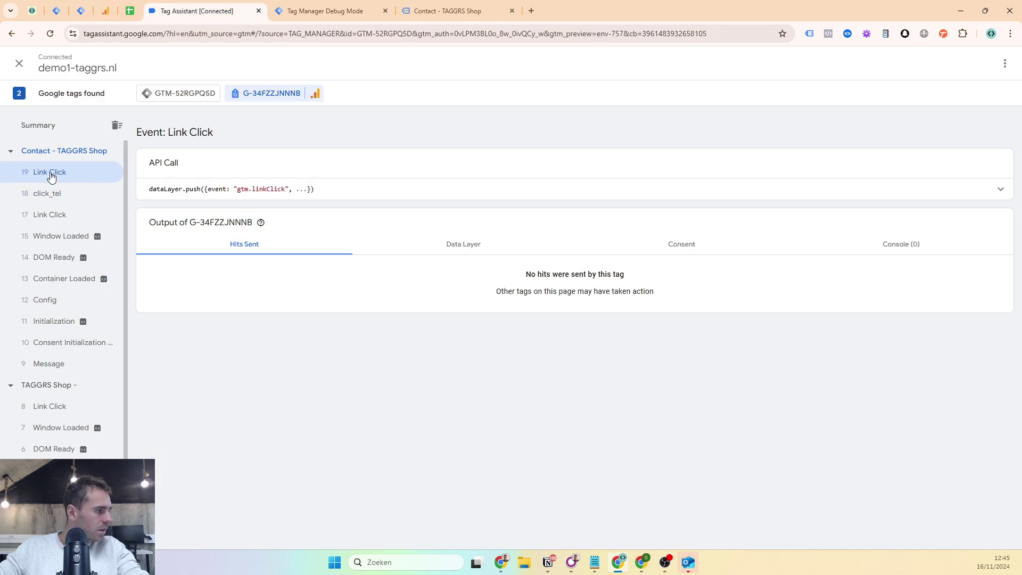
left_click(372, 196)
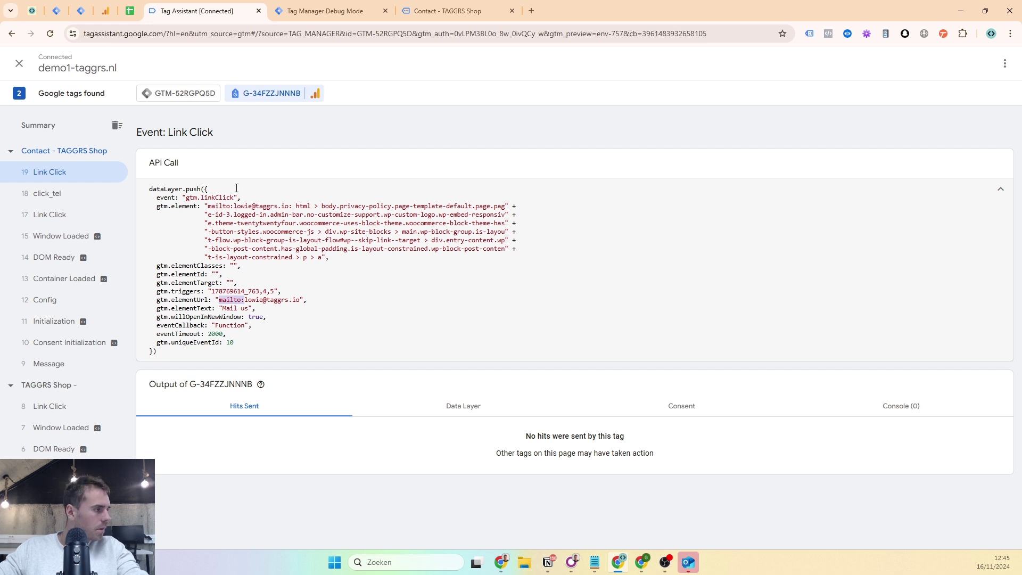
left_click(56, 11)
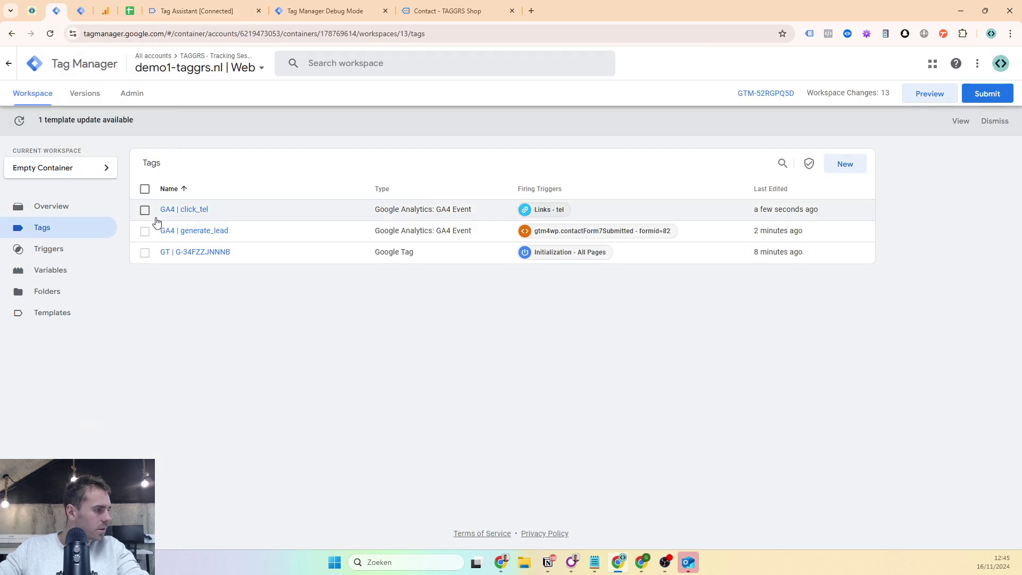
- Duplicate GA4 | click_tel as 'GA4 | click_mail' with Event Name click_mail
left_click(184, 210)
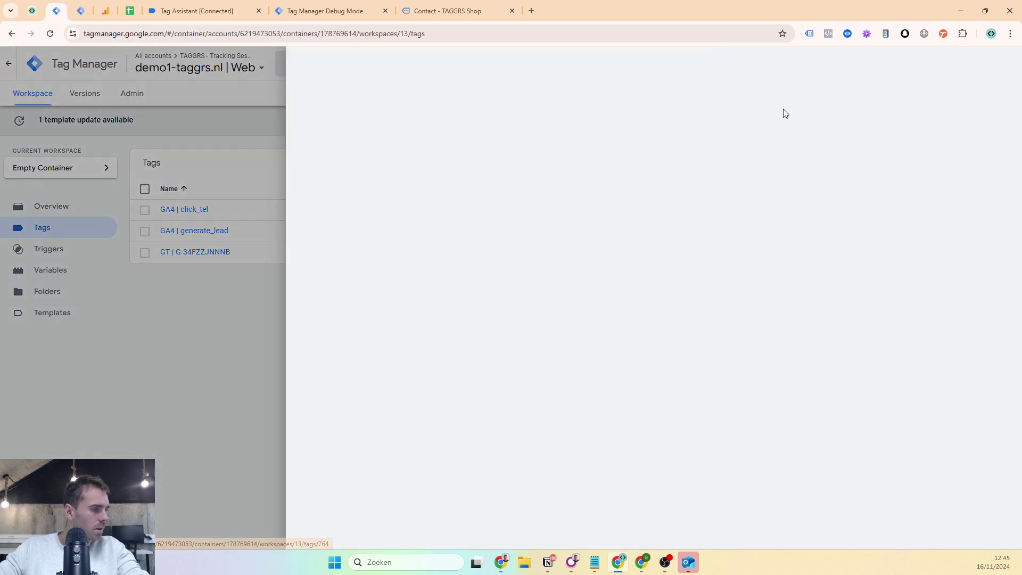
left_click(1003, 63)
left_click(973, 88)
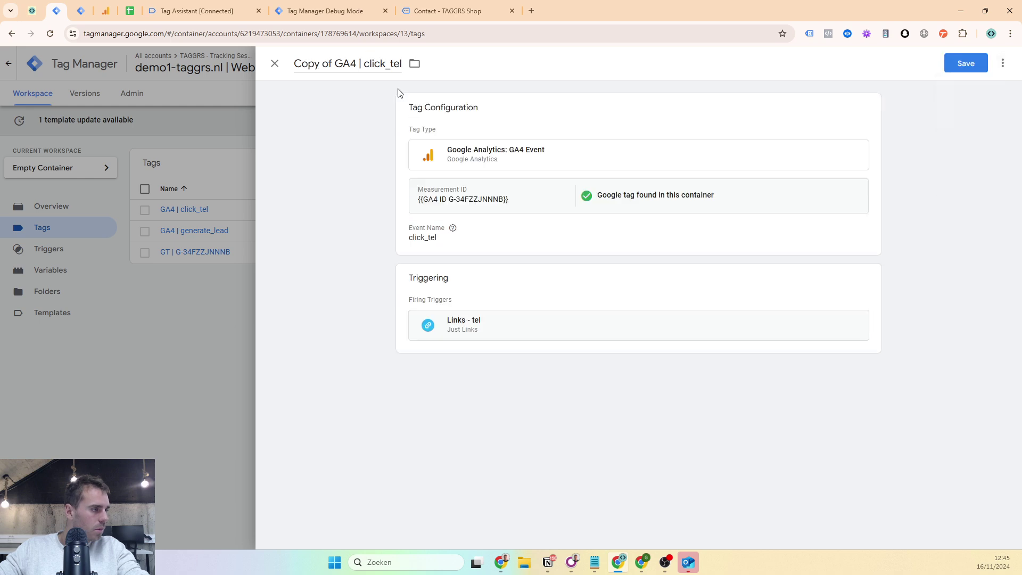
left_click_drag(336, 64, 284, 65)
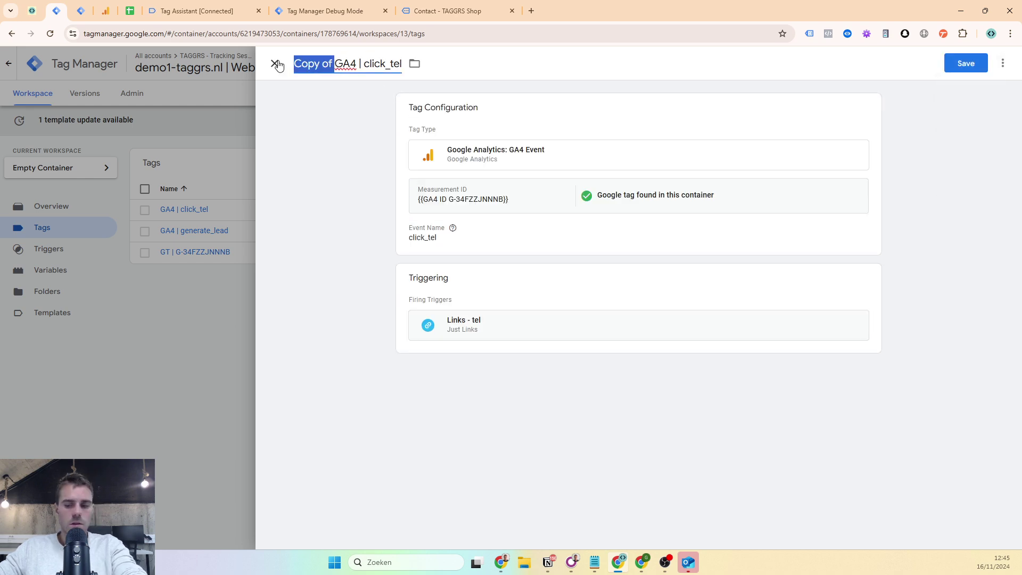
key("BackSpace")
left_click_drag(346, 66, 363, 65)
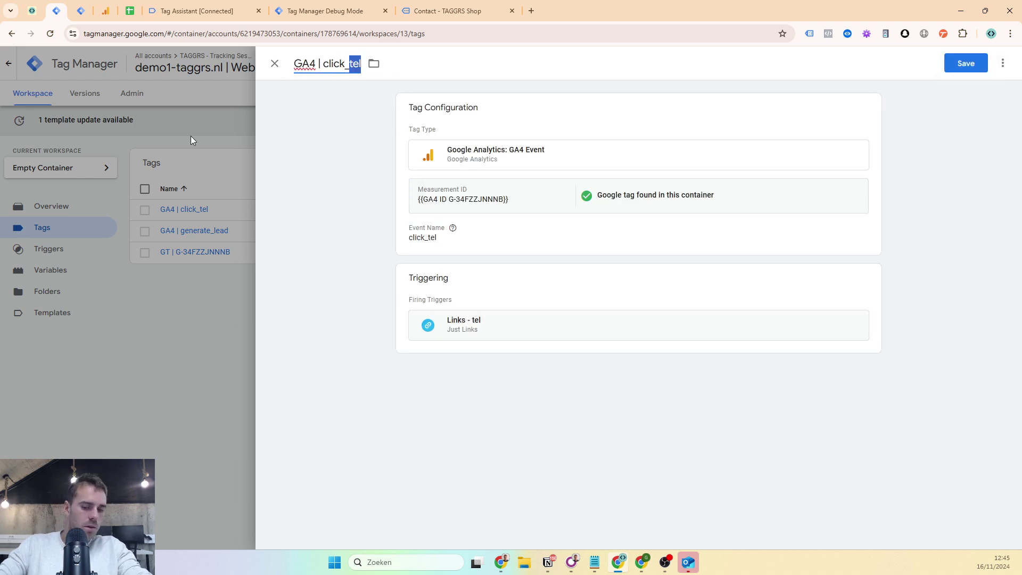
type("mail")
left_click(479, 234)
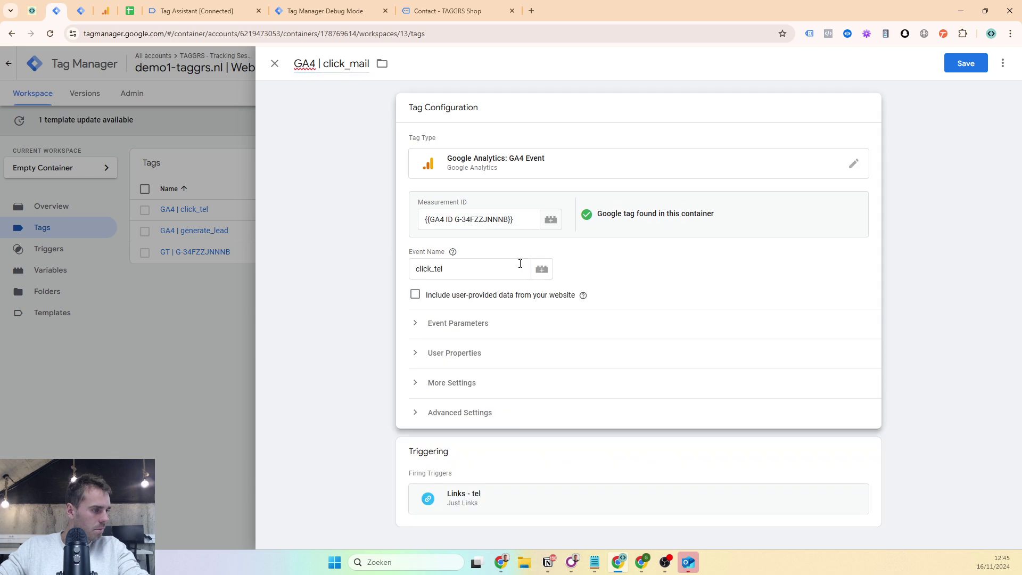
left_click_drag(444, 269, 425, 305)
key("BackSpace")
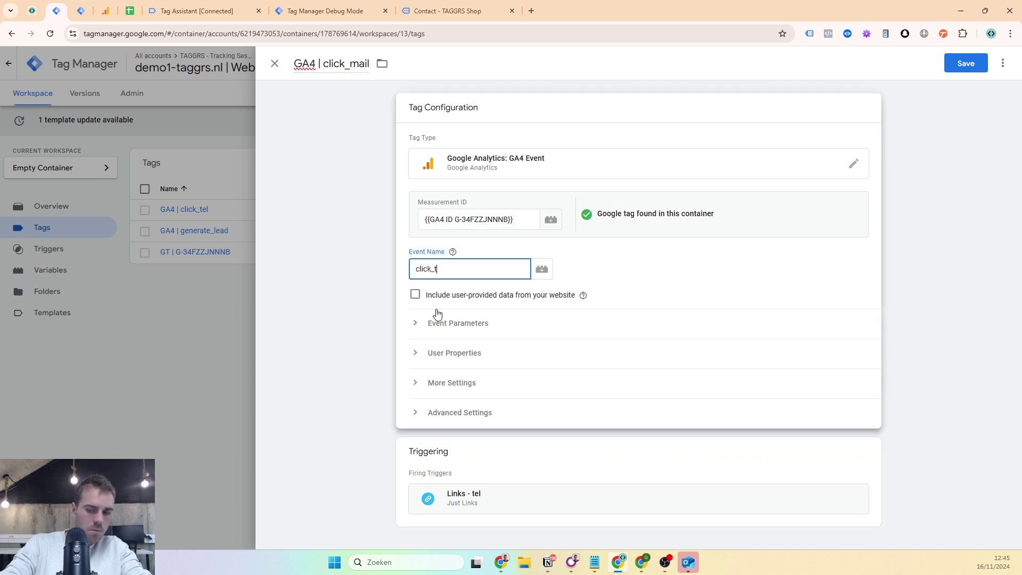
type("mail")
left_click(889, 474)
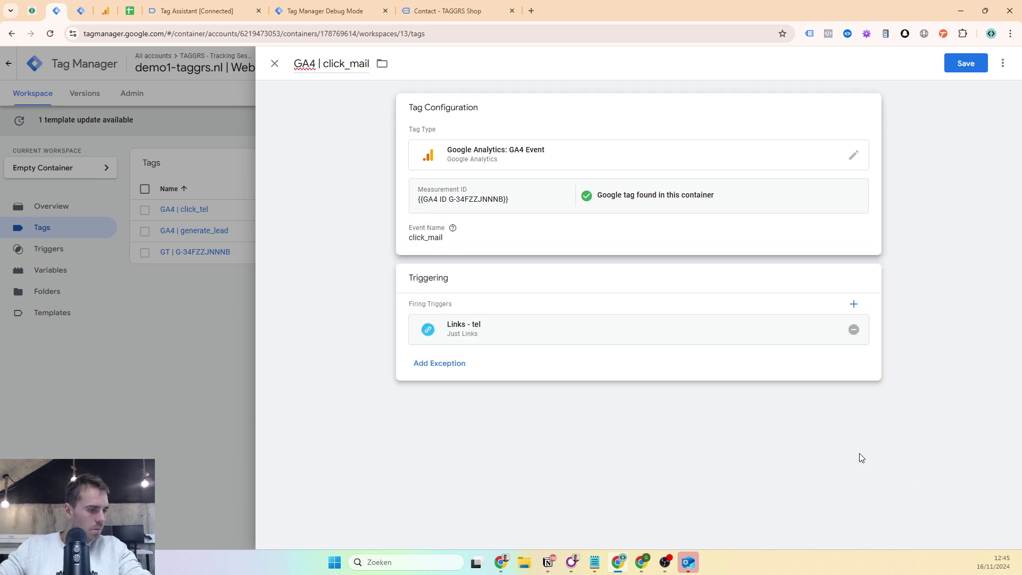
- Replace its trigger with a 'Links - mail' copy where Click URL contains mailto:, and save
left_click(853, 329)
left_click(800, 340)
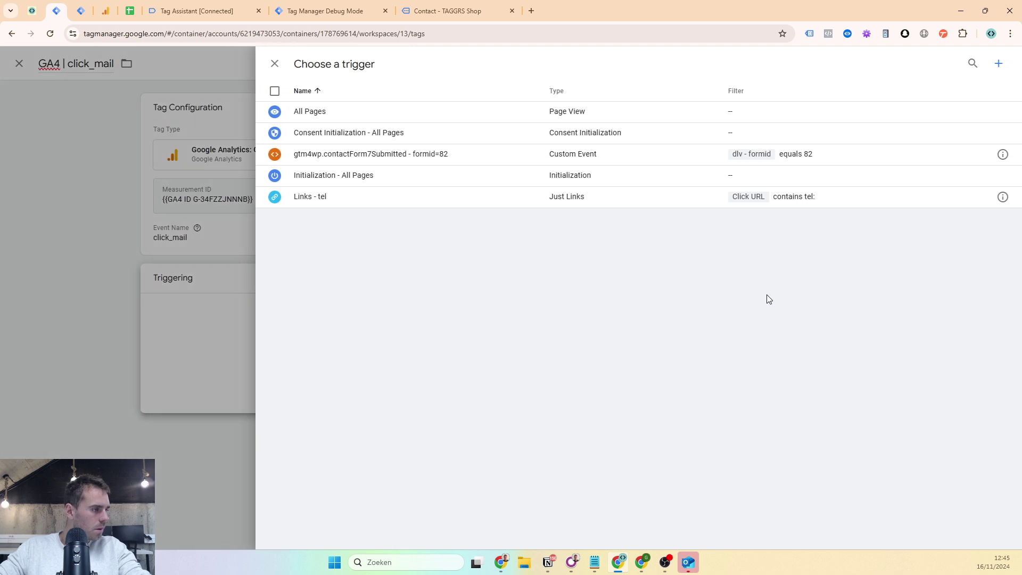
left_click(1002, 197)
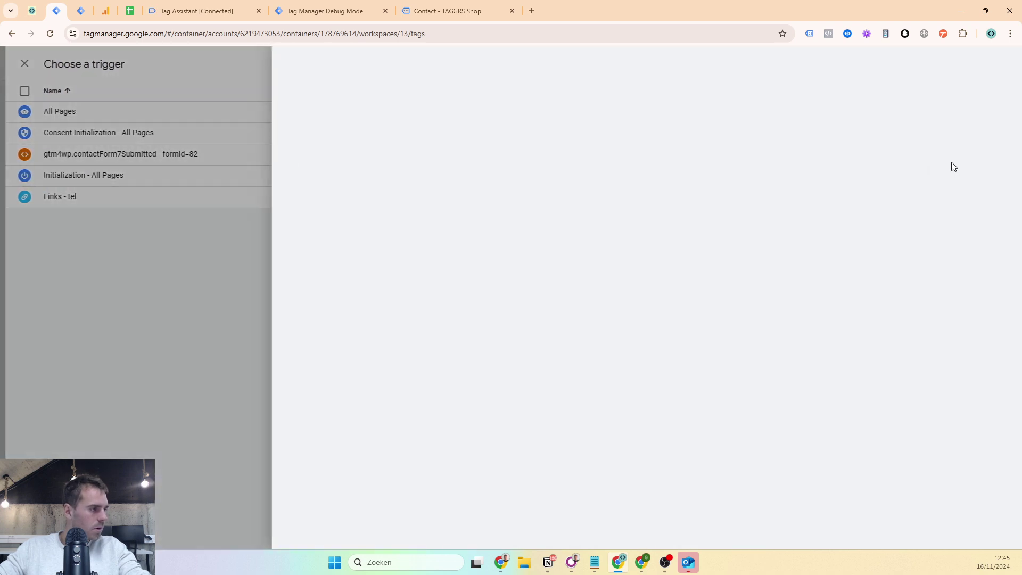
left_click(1002, 63)
left_click(982, 88)
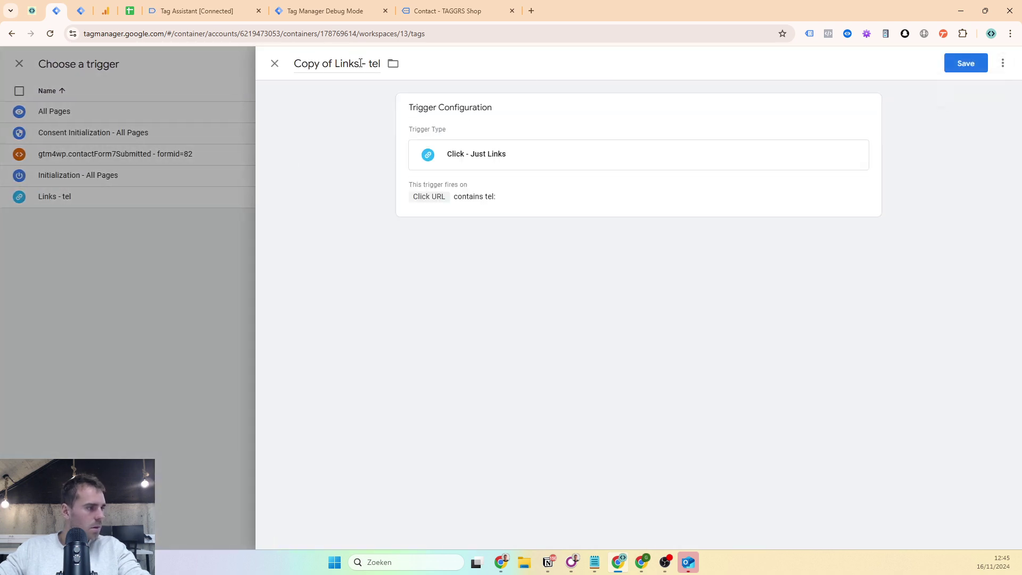
left_click_drag(337, 65, 280, 71)
key("BackSpace")
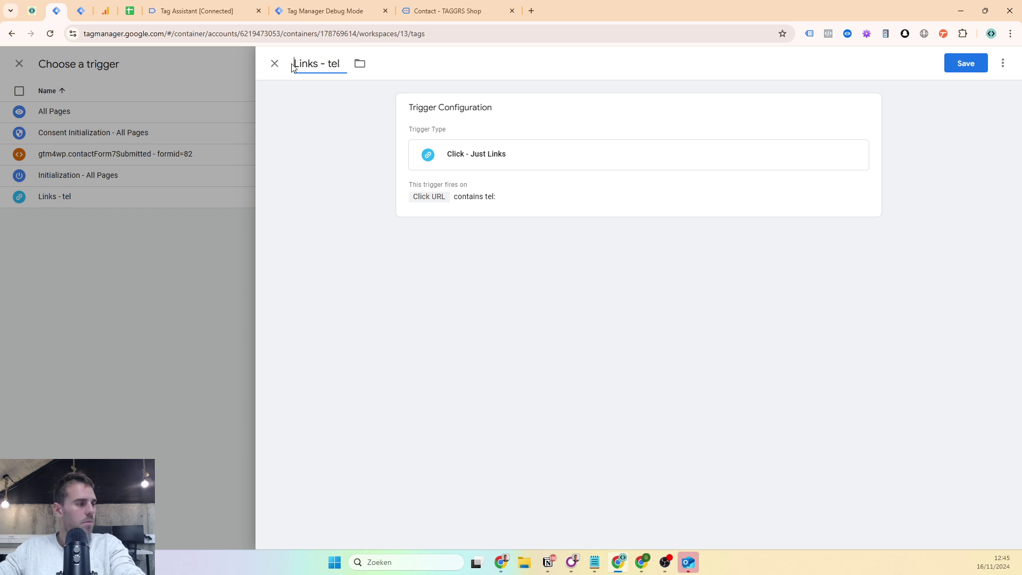
type("mail")
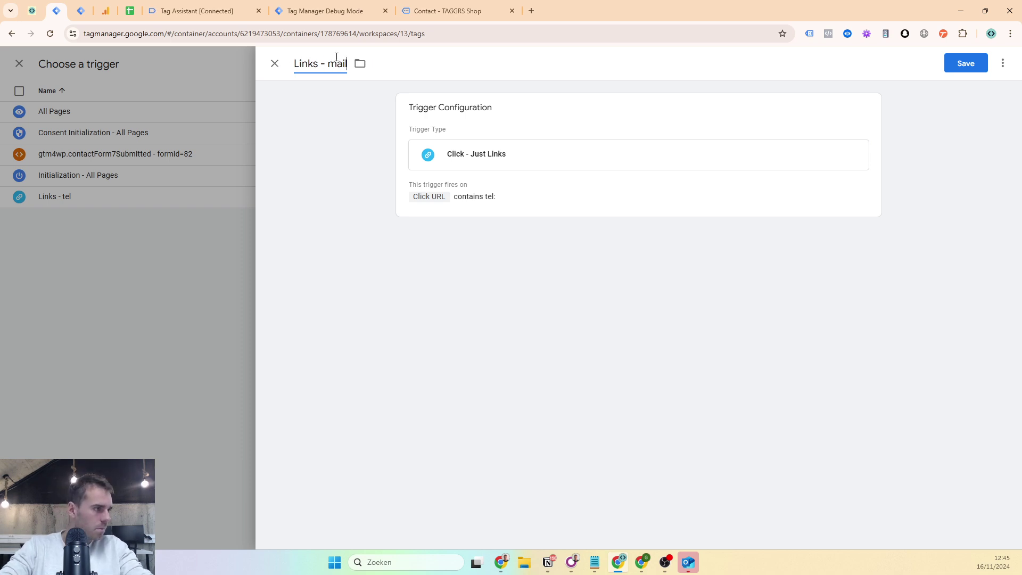
left_click(508, 144)
left_click(693, 297)
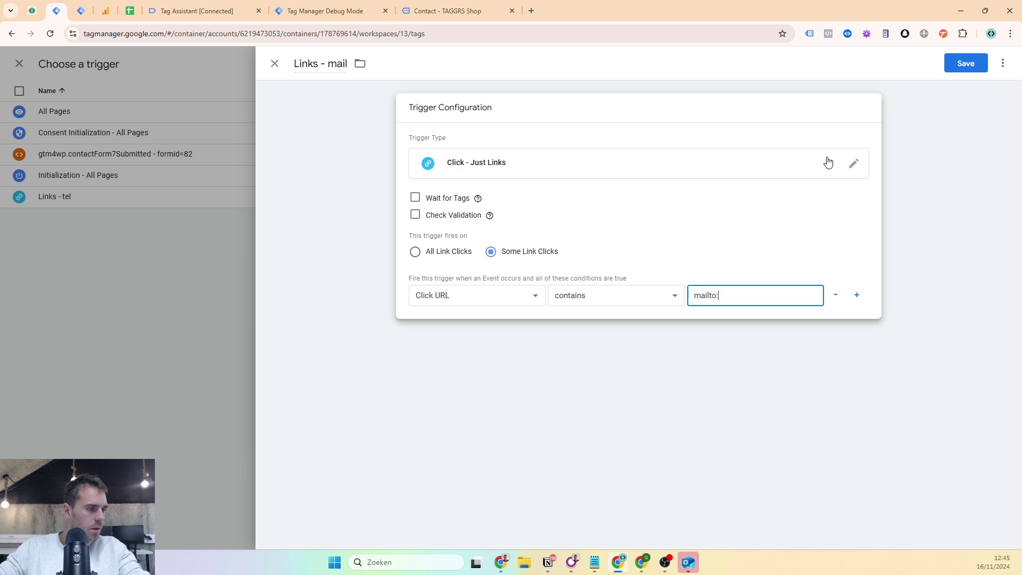
left_click(948, 63)
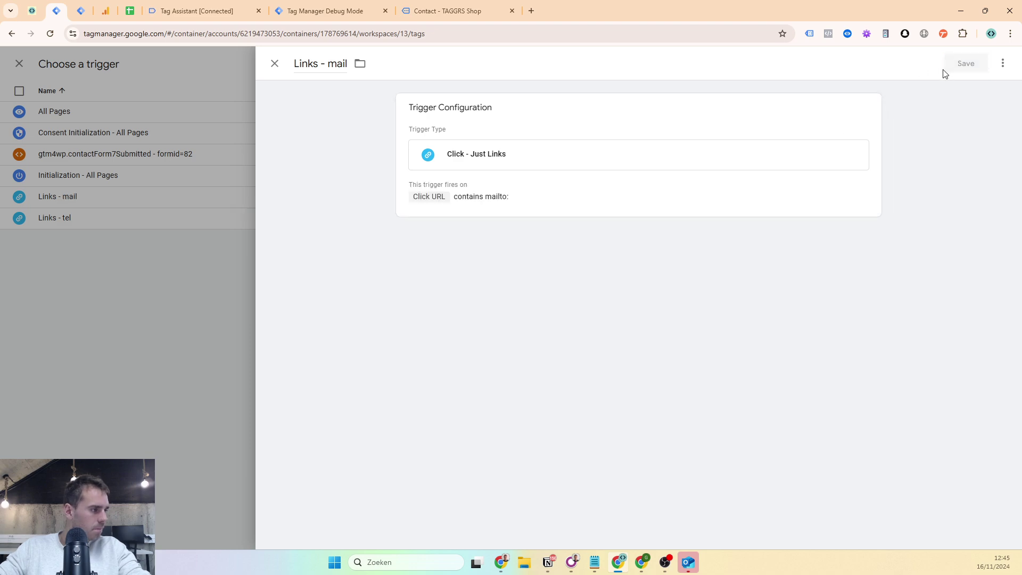
left_click(380, 206)
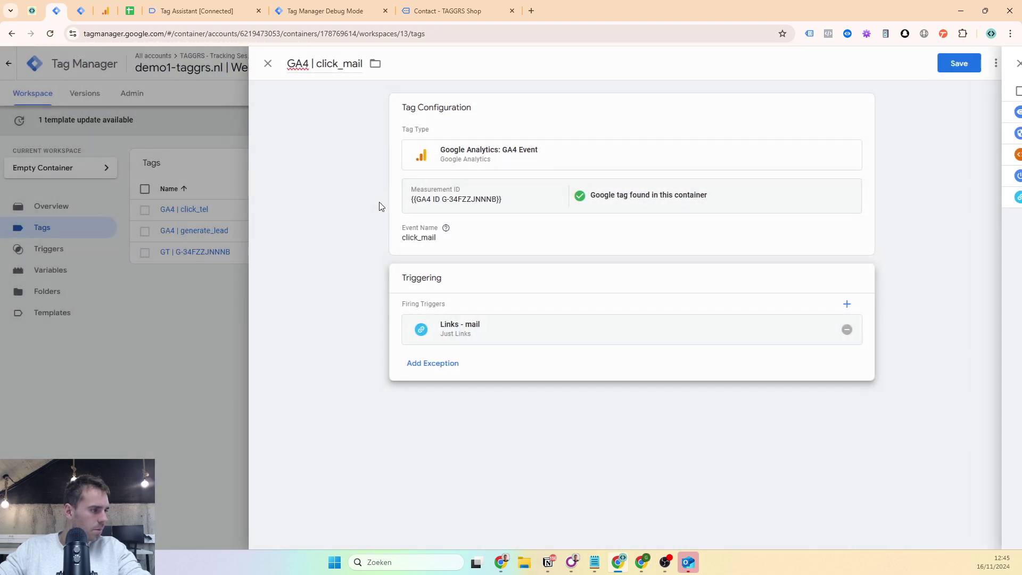
left_click(955, 64)
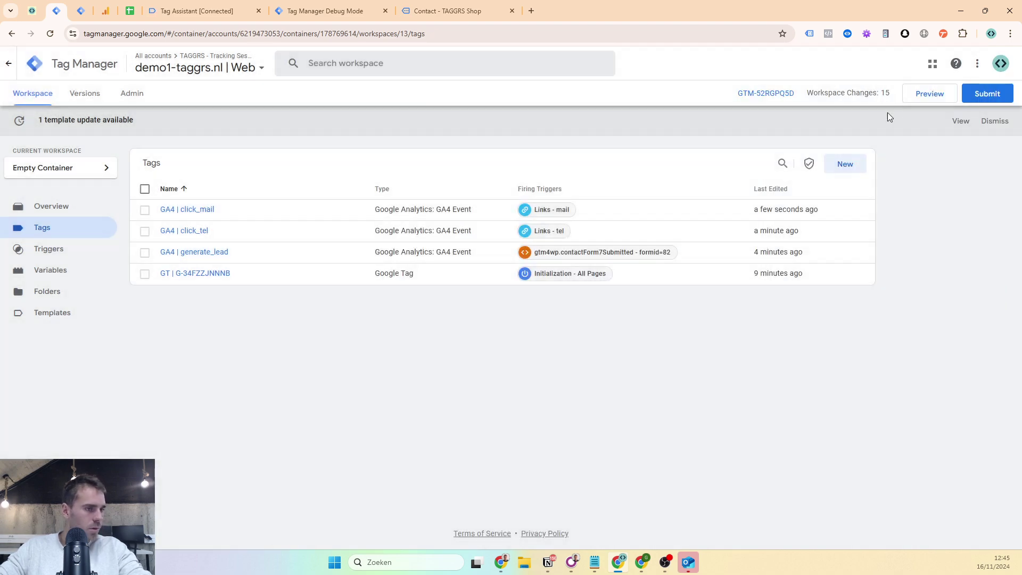
- Preview, click Mail us, and confirm GA4 | click_mail fired and click_mail reached the server container
left_click(929, 93)
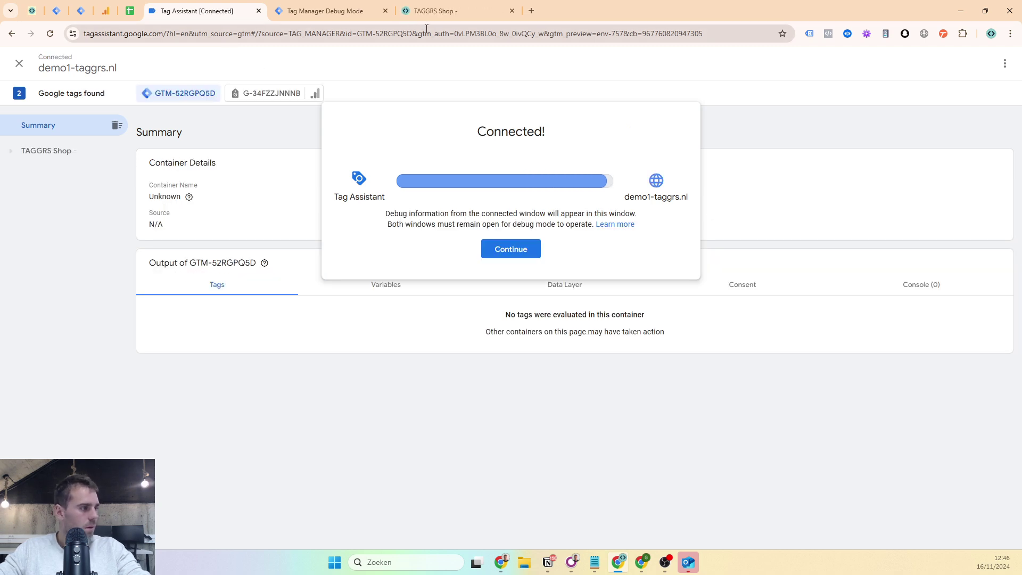
left_click(499, 255)
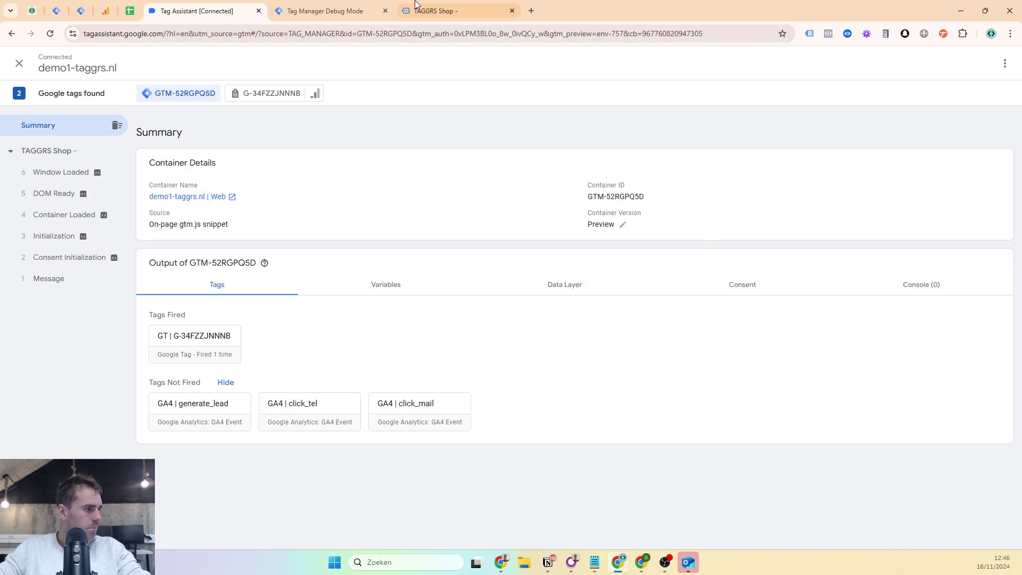
left_click(546, 90)
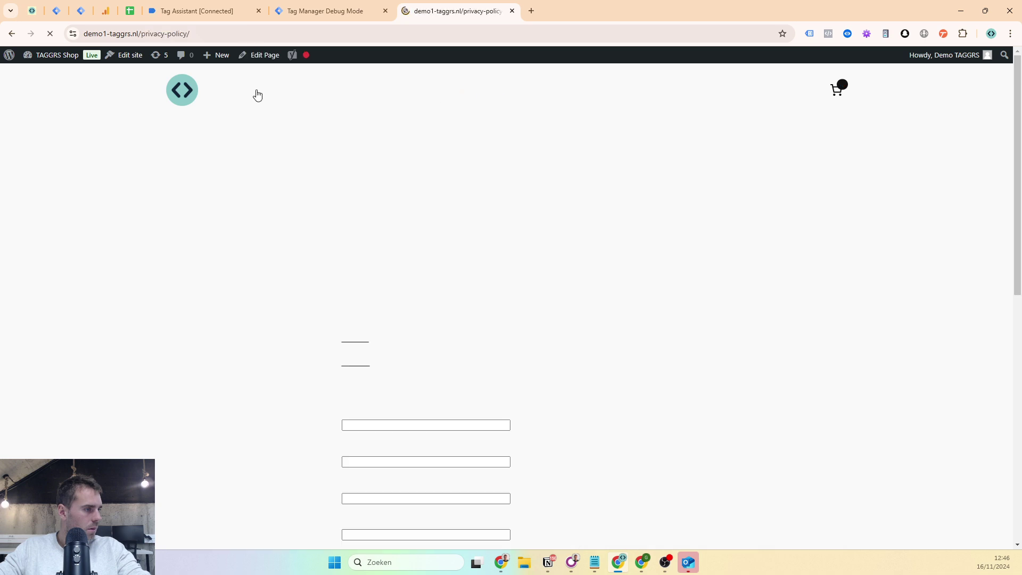
left_click(355, 363)
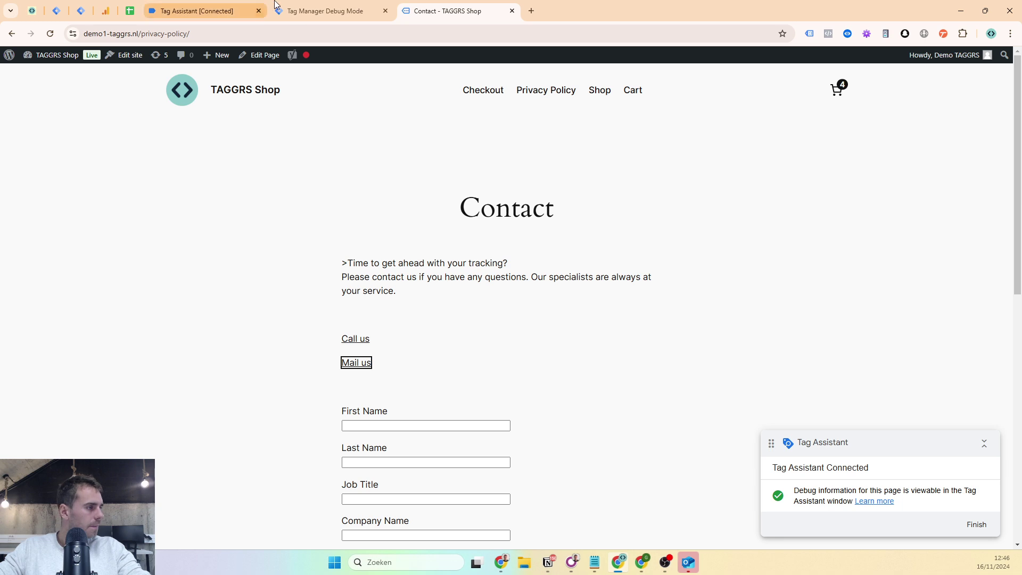
left_click(220, 7)
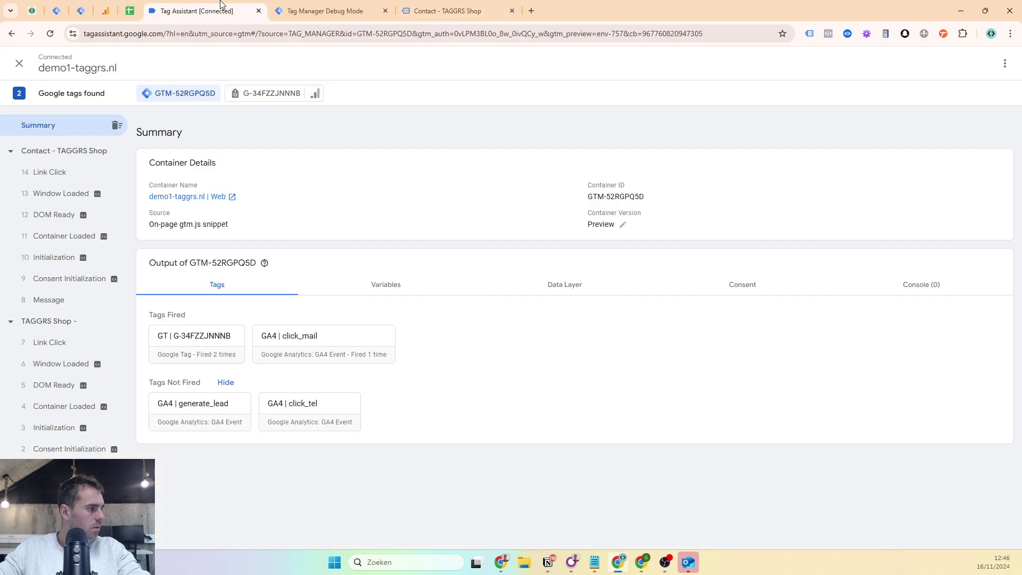
left_click(56, 172)
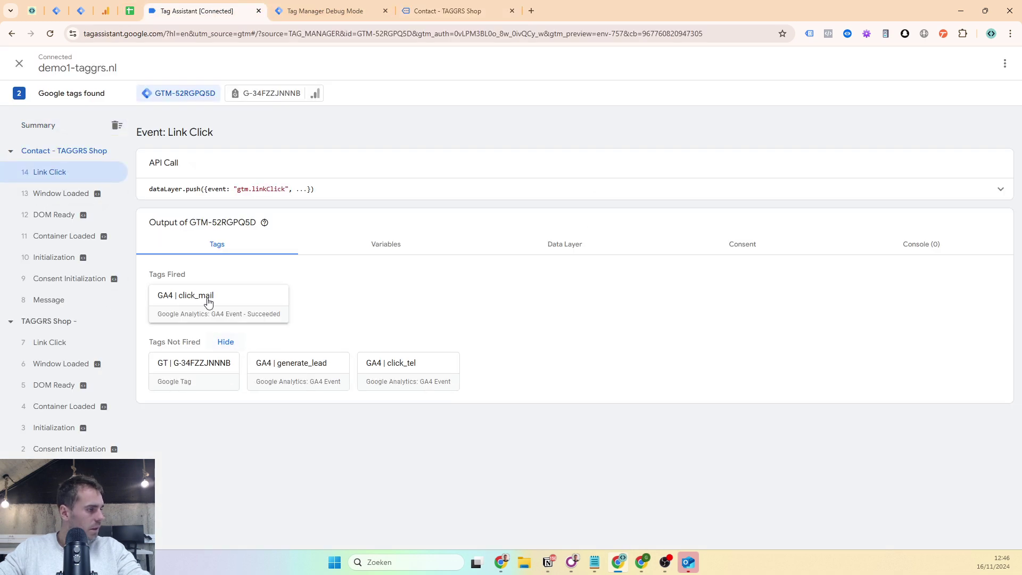
left_click(324, 11)
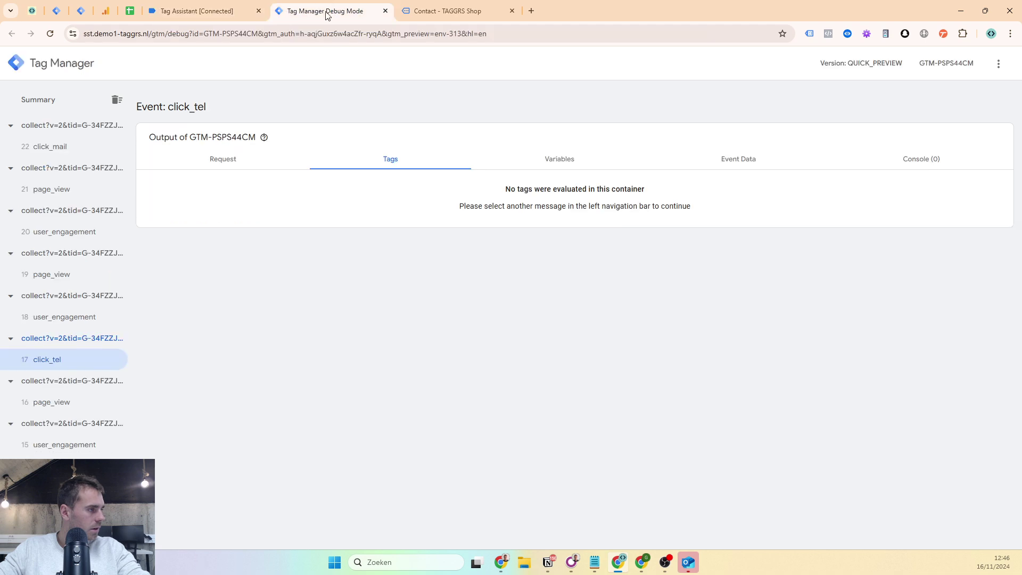
left_click(64, 148)
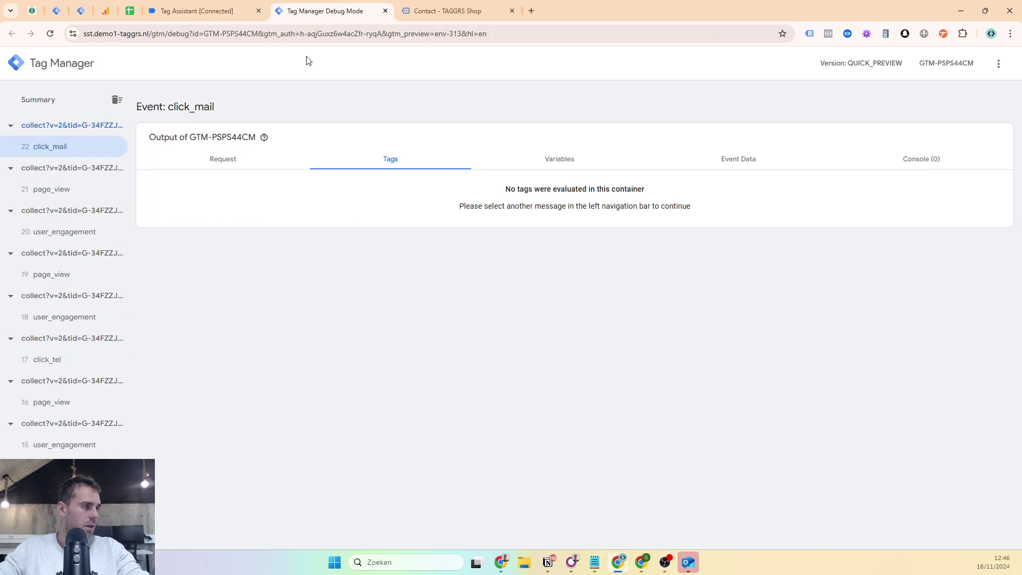
left_click(129, 10)
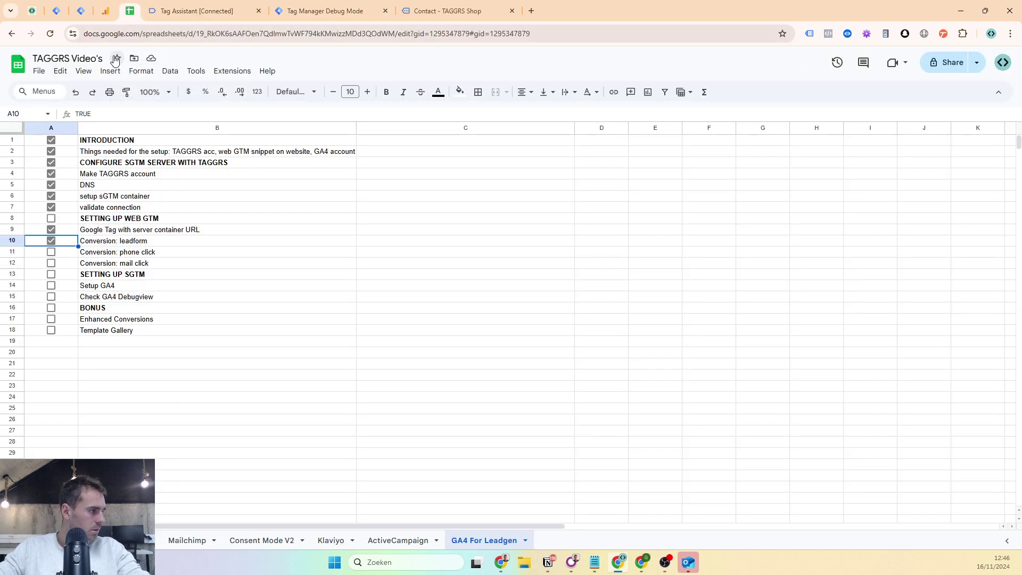
- Tick Conversion: phone click, Conversion: mail click and SETTING UP WEB GTM (A11, A12, A8)
left_click(51, 251)
left_click(51, 264)
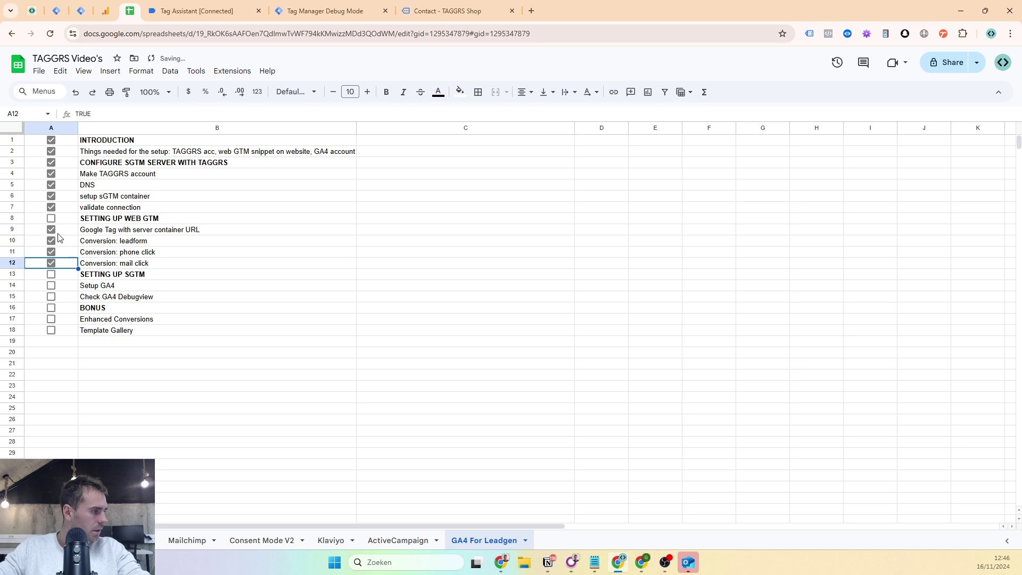
left_click(52, 219)
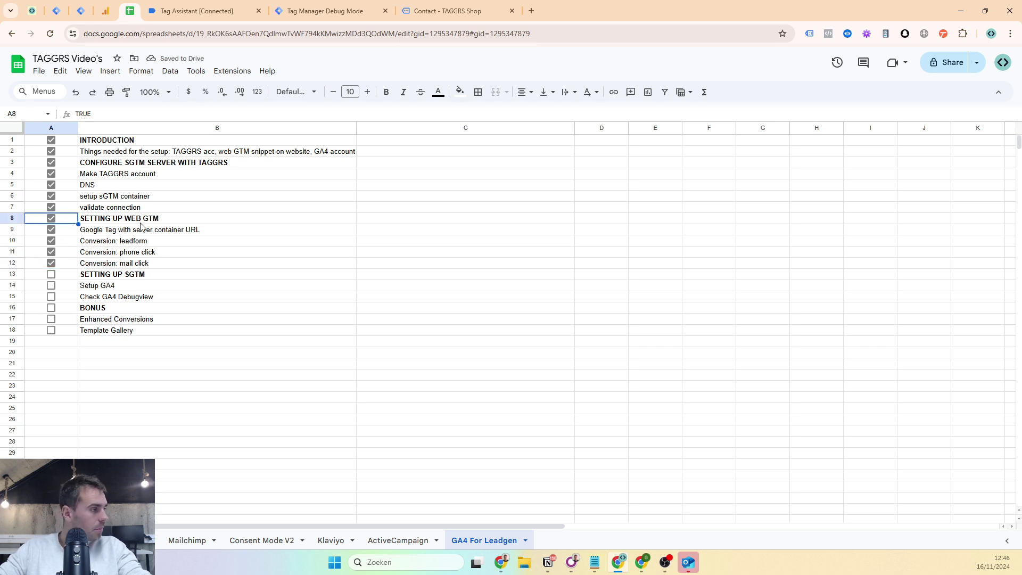
left_click(57, 11)
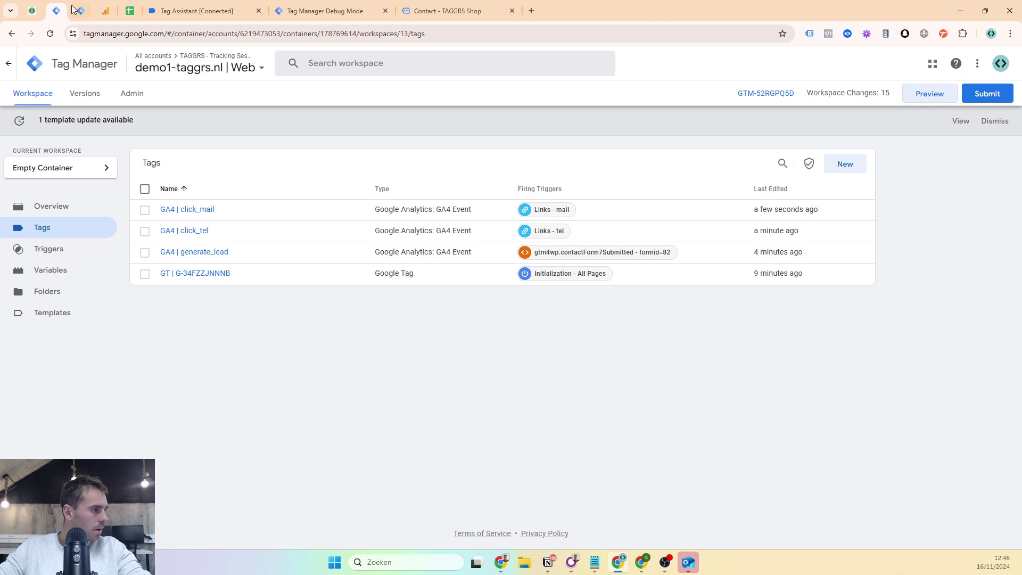
- Close the three debugging tabs and open the server container's Tags list
left_click(78, 11)
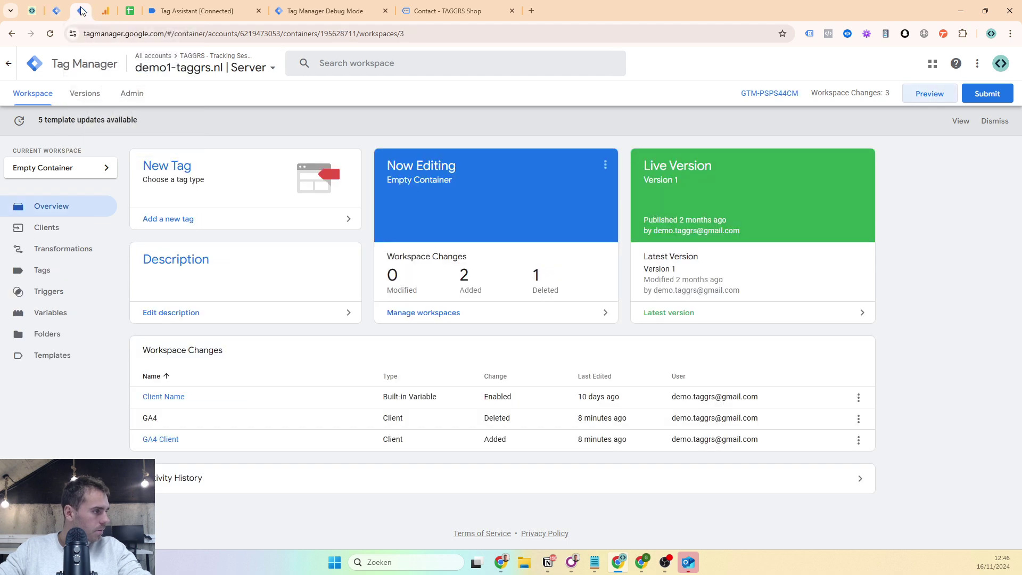
left_click(261, 11)
left_click(260, 11)
left_click(261, 12)
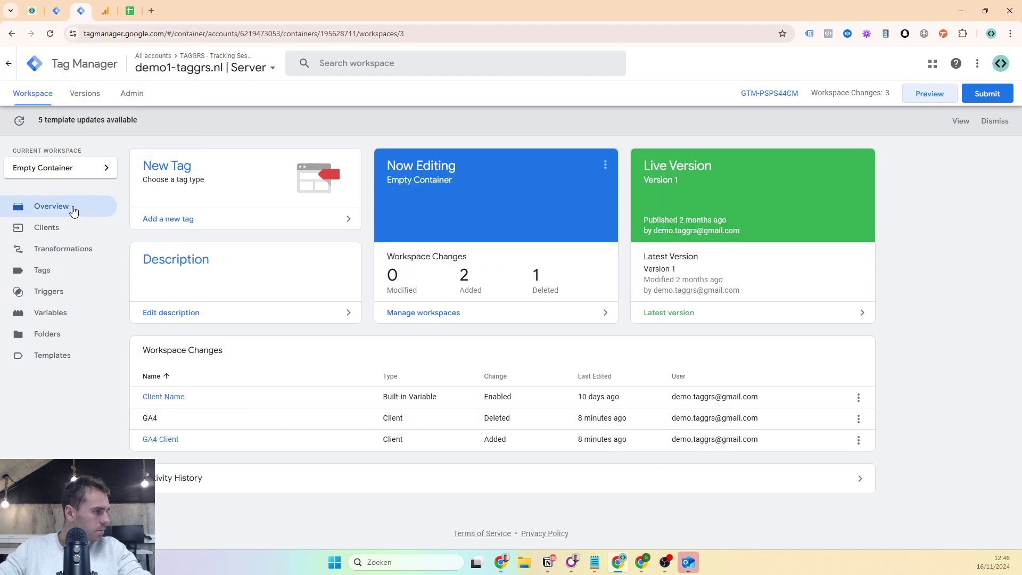
left_click(57, 273)
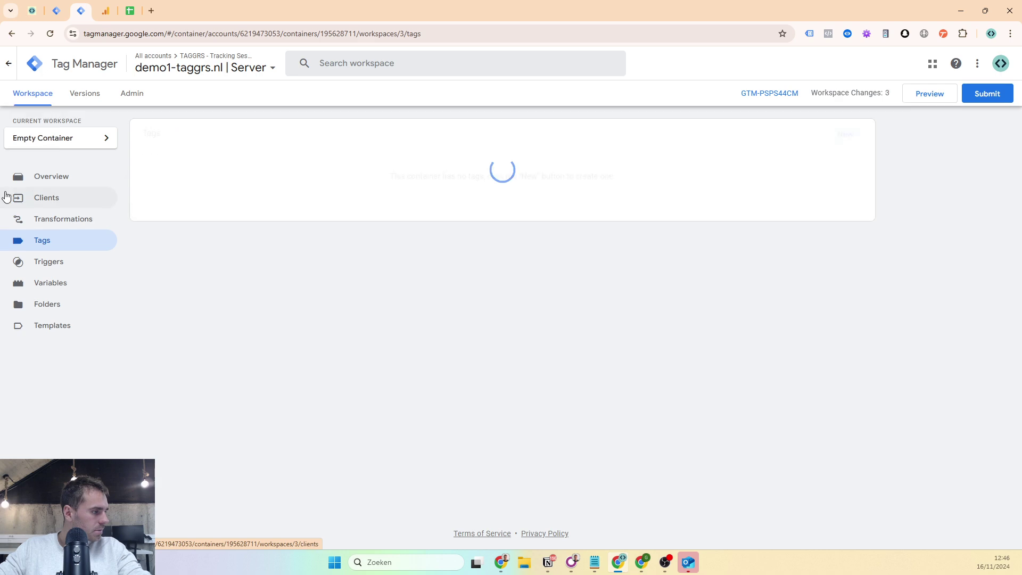
- Create a new Google Analytics: GA4 tag named 'GA4 | All Events'
left_click(847, 143)
left_click(470, 141)
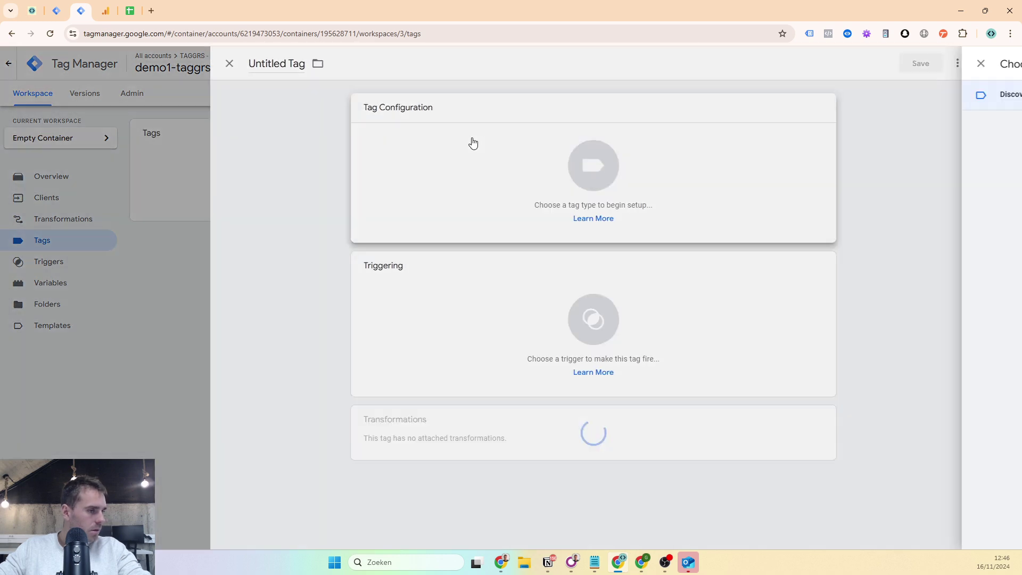
left_click(760, 153)
left_click(768, 100)
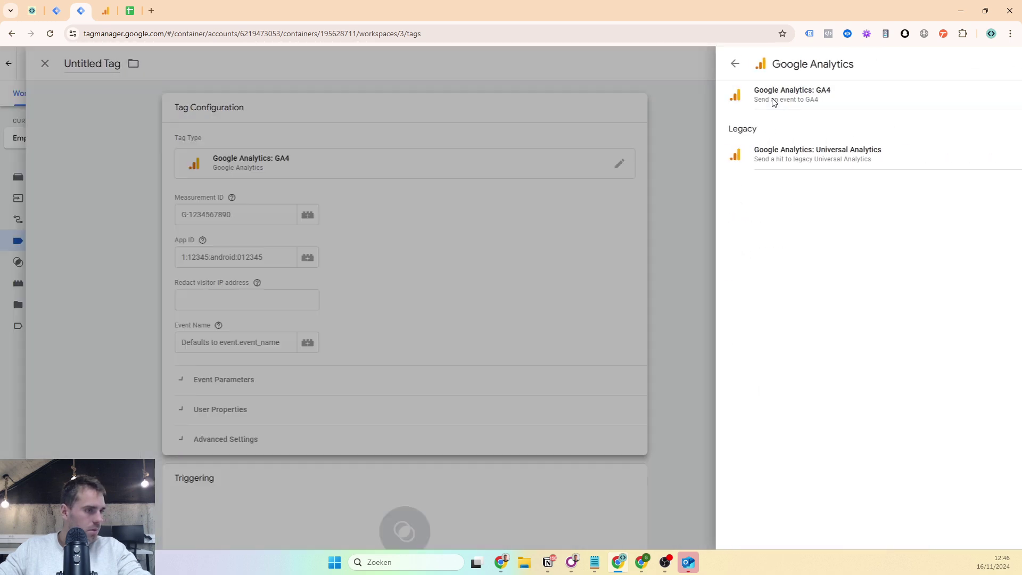
left_click(346, 65)
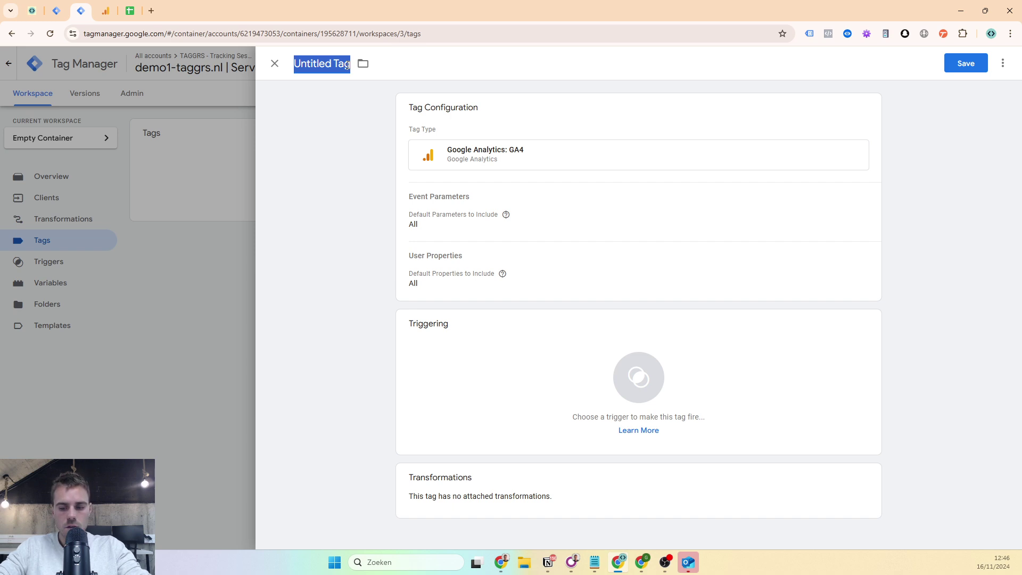
type("GA4 |")
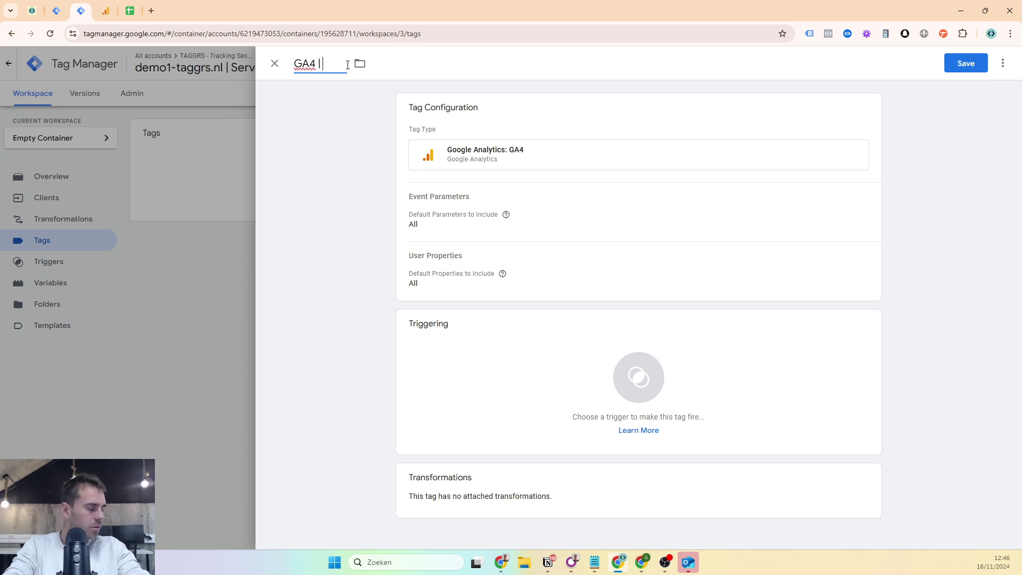
type(" All Events")
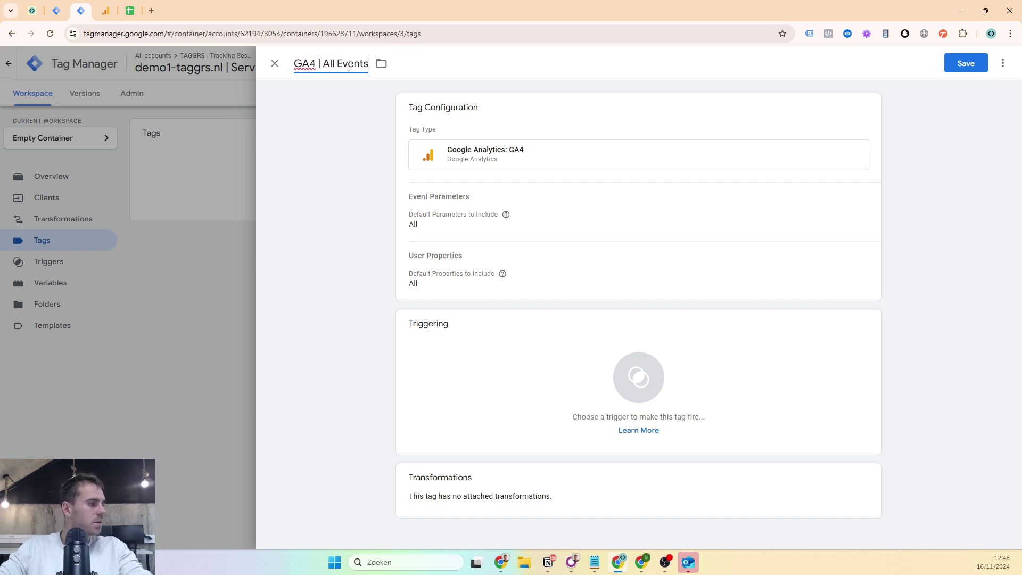
left_click(515, 181)
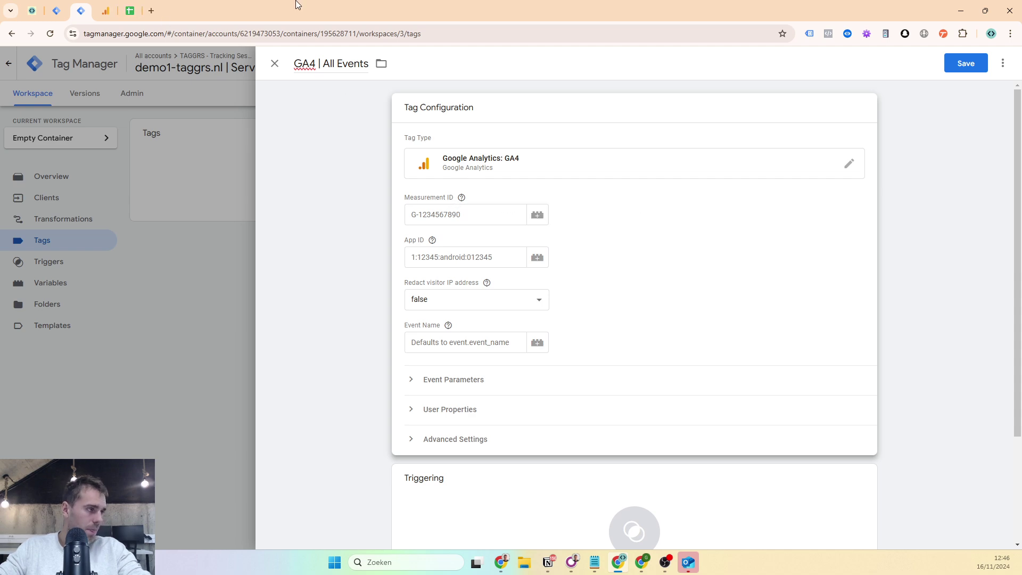
- Copy the measurement ID G-34FZZJNNNB from the GA4 web stream details
left_click(56, 11)
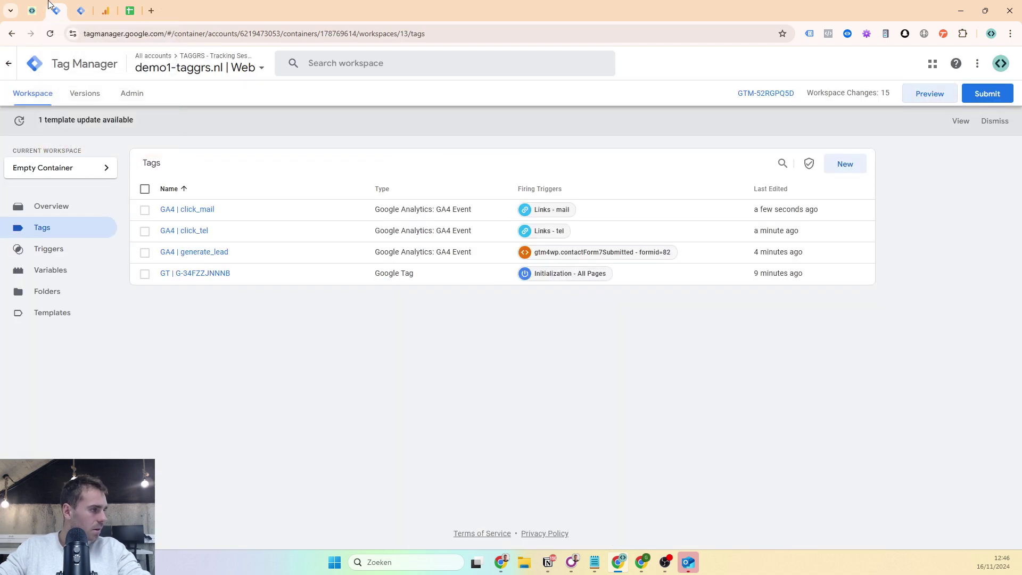
left_click(27, 7)
left_click(106, 11)
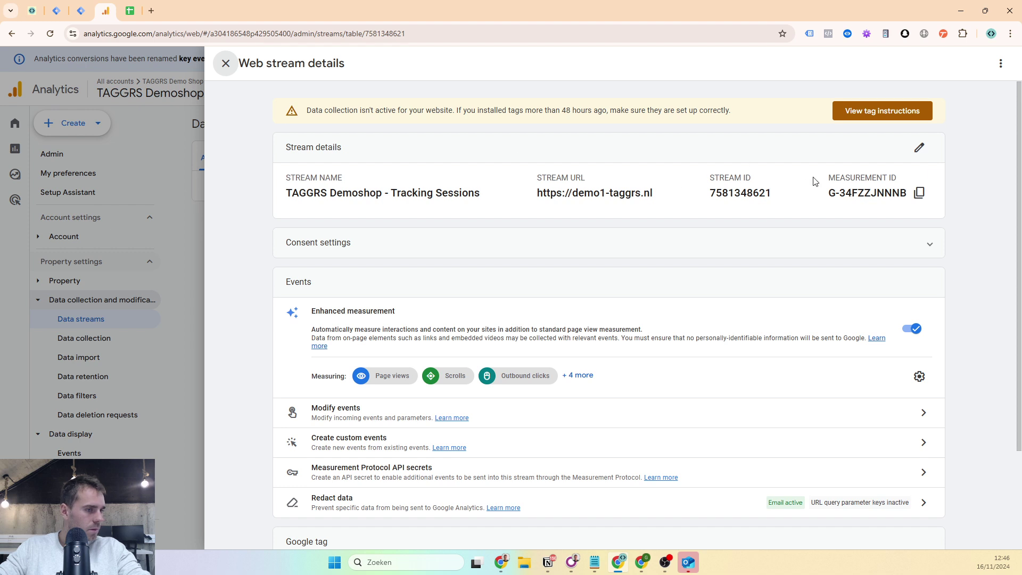
left_click_drag(831, 189, 930, 218)
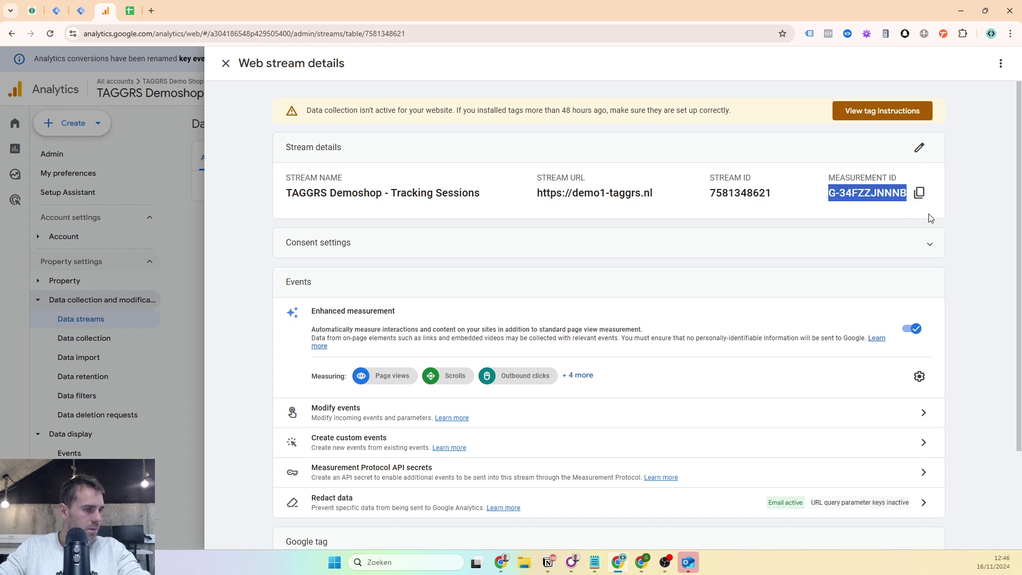
left_click(75, 9)
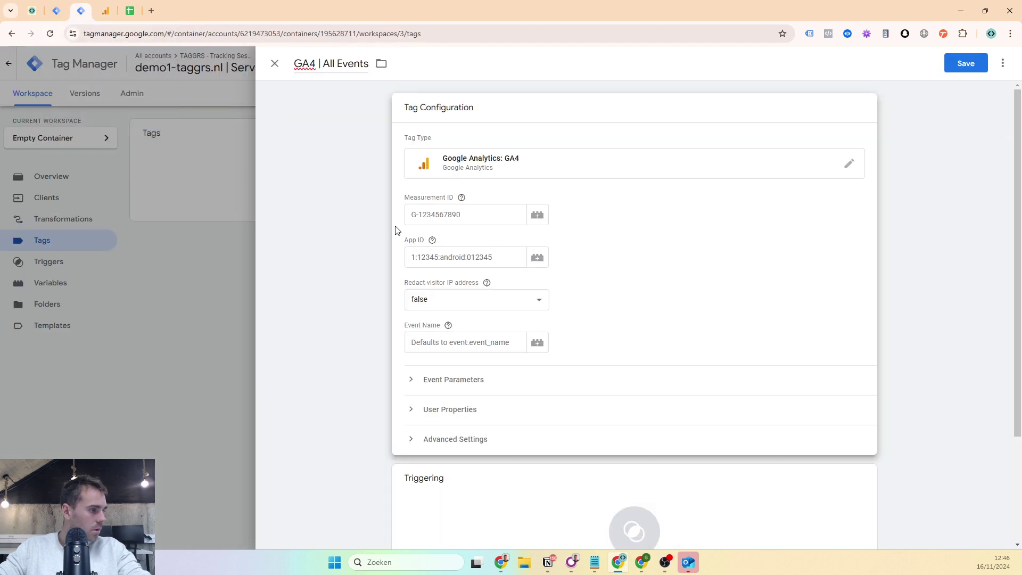
- Start a new Event Data variable for the tag's Measurement ID
left_click(477, 212)
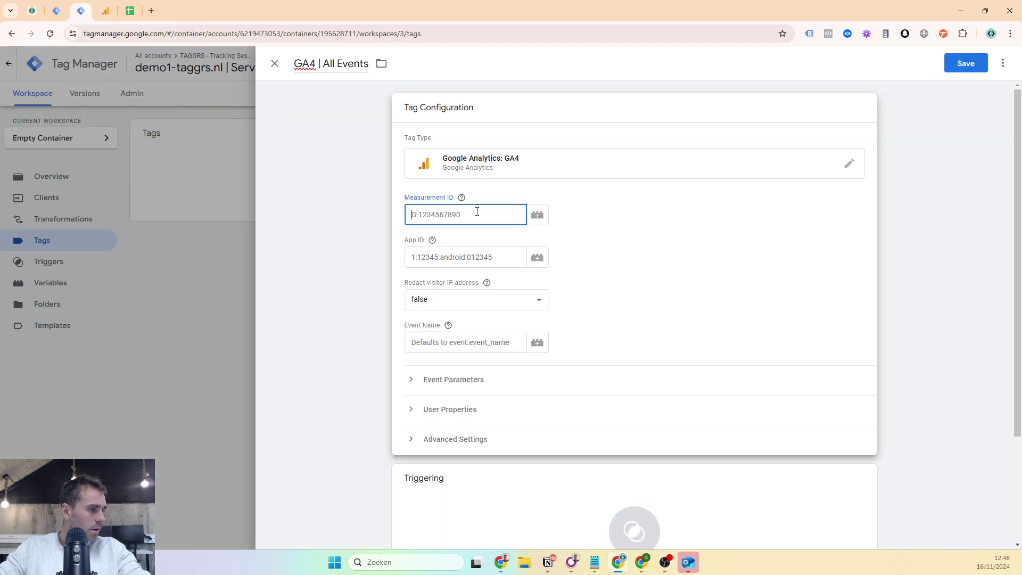
left_click(536, 219)
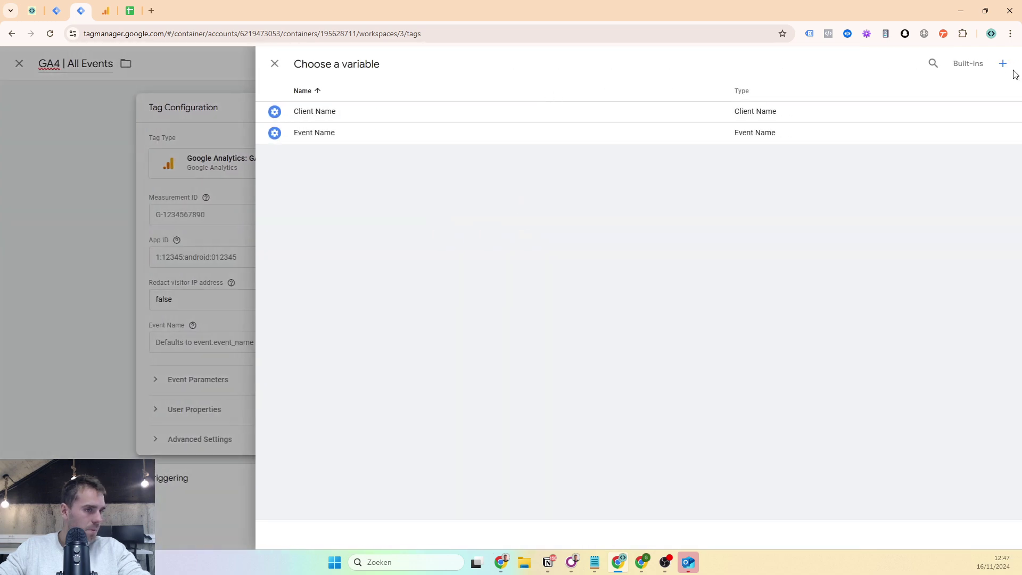
left_click(1000, 64)
left_click(757, 126)
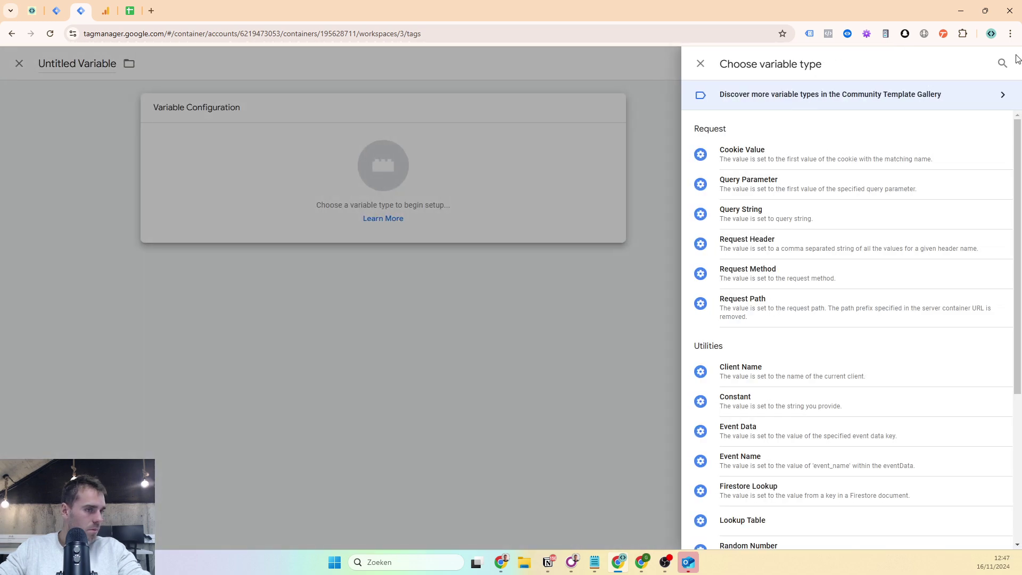
left_click(1002, 63)
type("event")
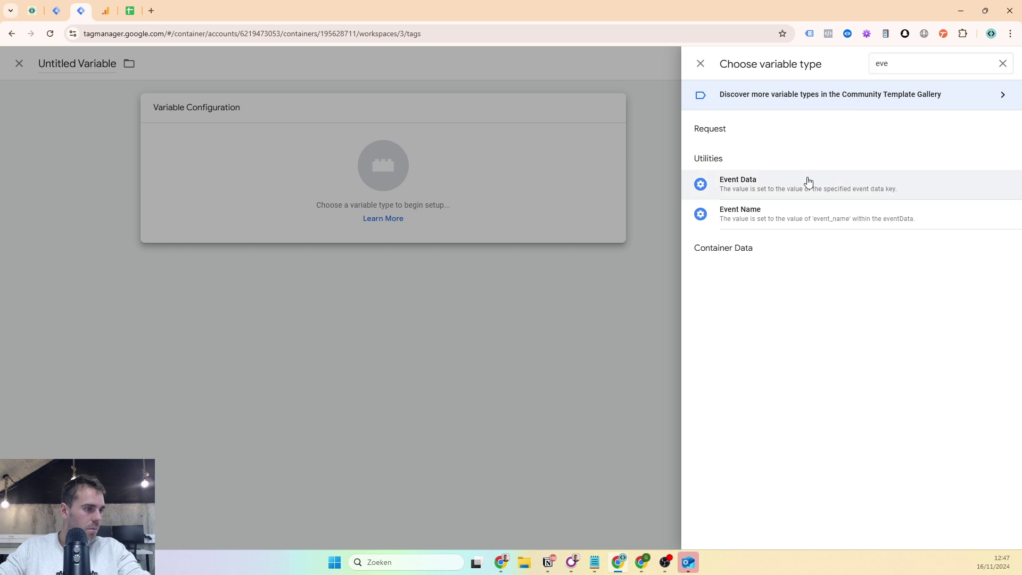
left_click(805, 180)
- Name the variable 'ed - x-ga-measurement_id' with key path x-ga-measurement_id and save it
left_click(344, 65)
type("ed - x")
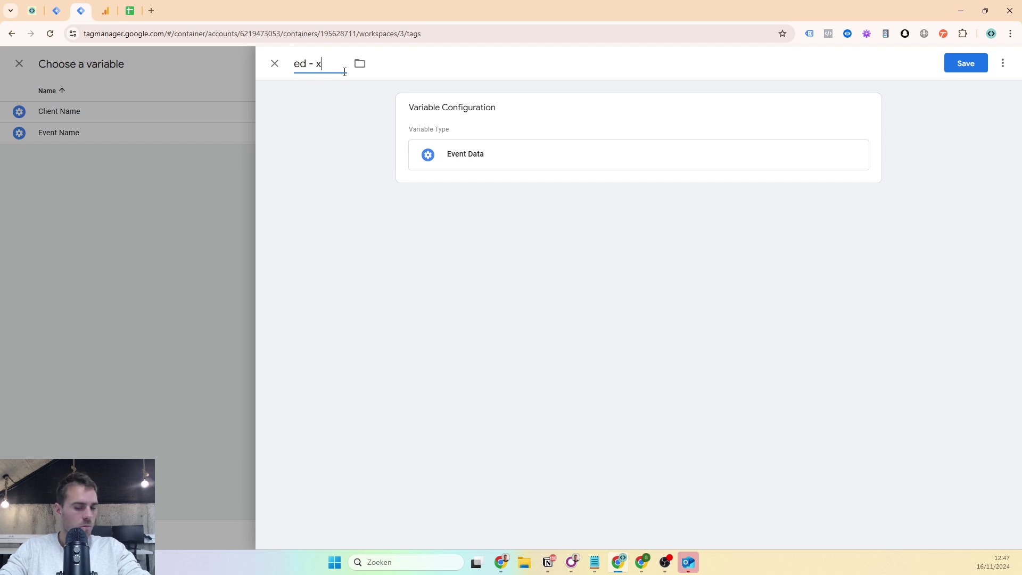
type("-ga-meas")
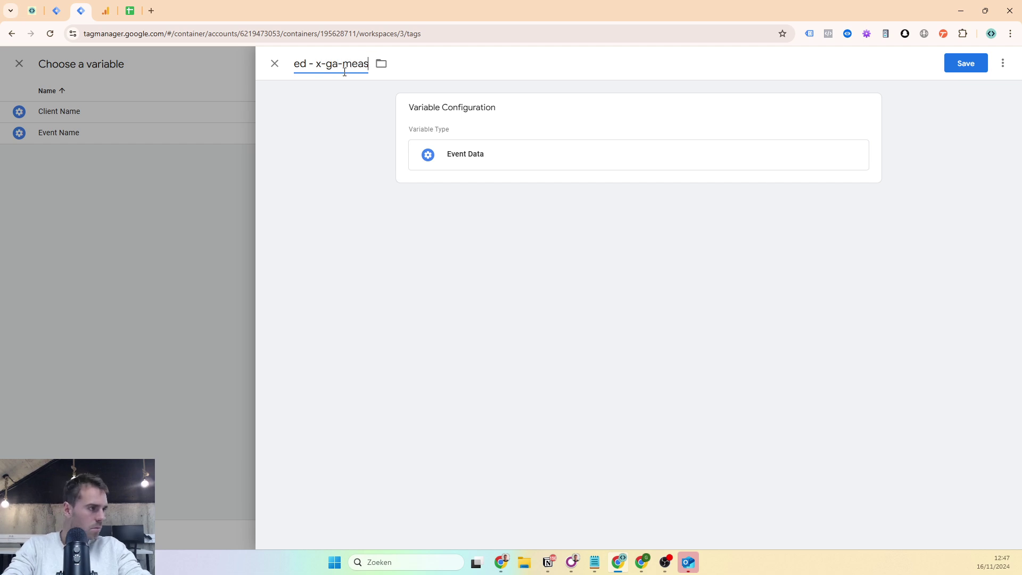
type("urement_i")
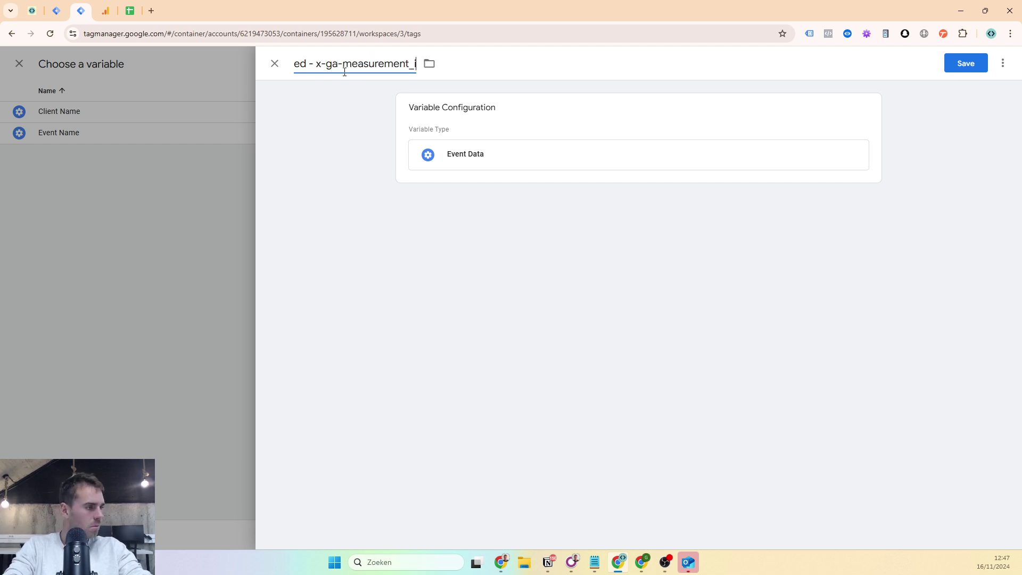
type("d")
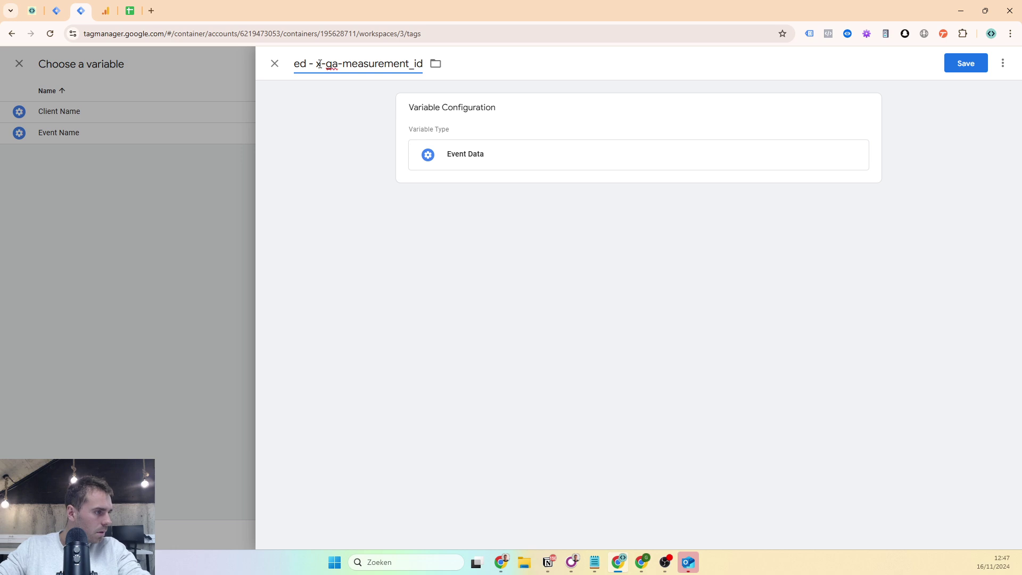
left_click_drag(316, 64, 461, 68)
key("ctrl+c")
left_click(472, 153)
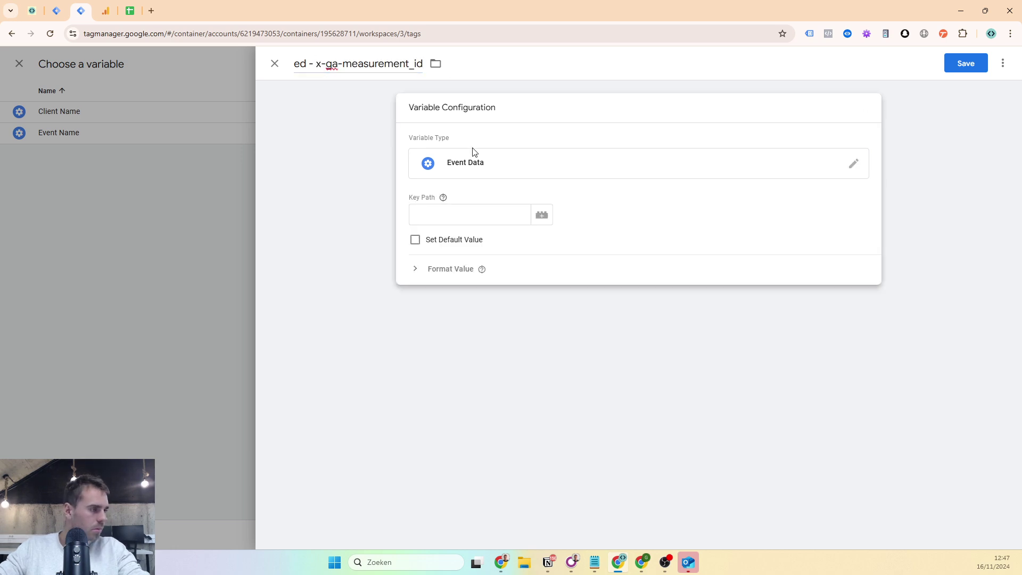
left_click(459, 208)
key("ctrl+v")
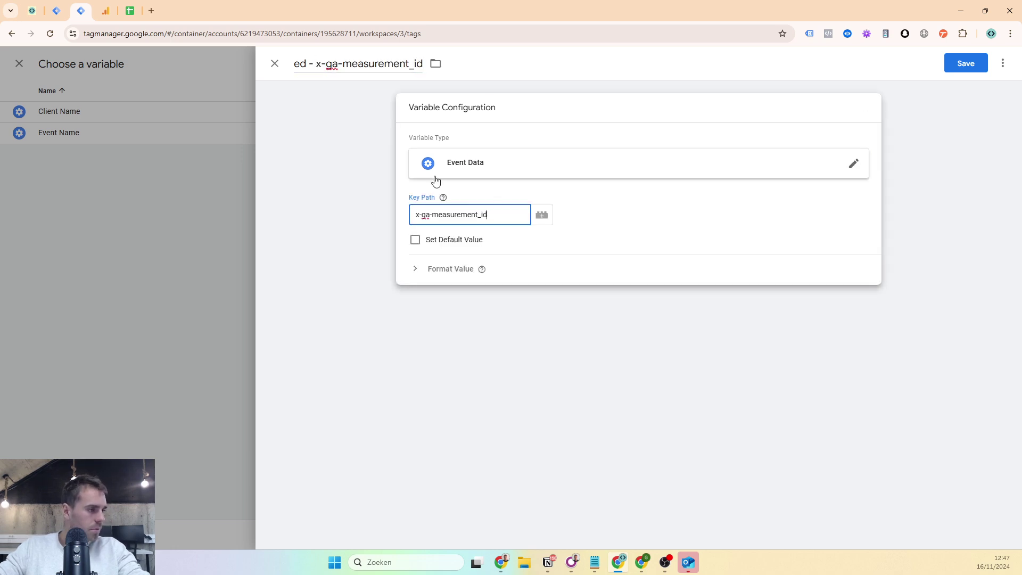
left_click(440, 230)
left_click(949, 64)
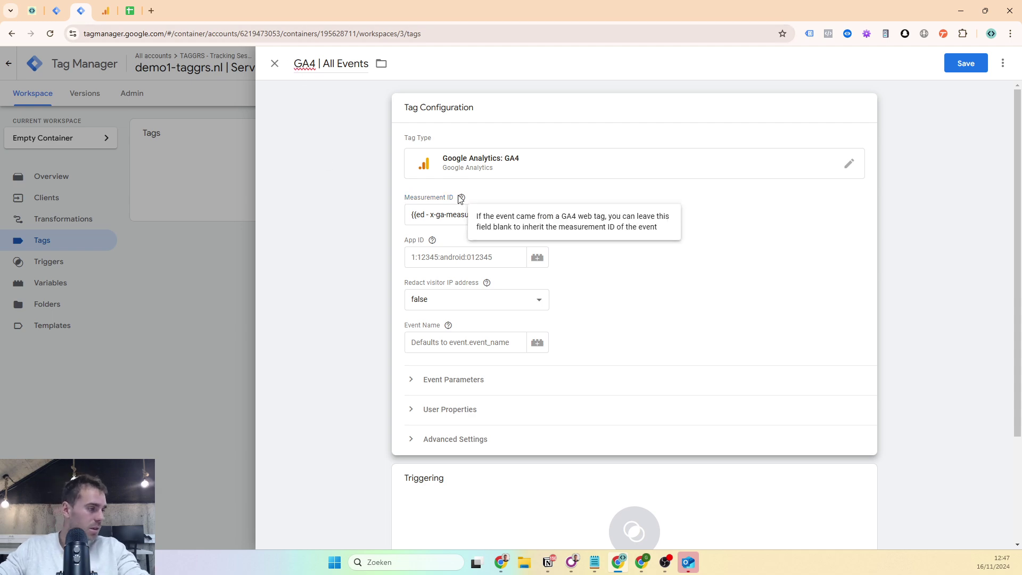
- Open and close the trigger picker, then expand the Tag Configuration card for editing
scroll(420, 202, "down", 3)
left_click(484, 386)
left_click(483, 393)
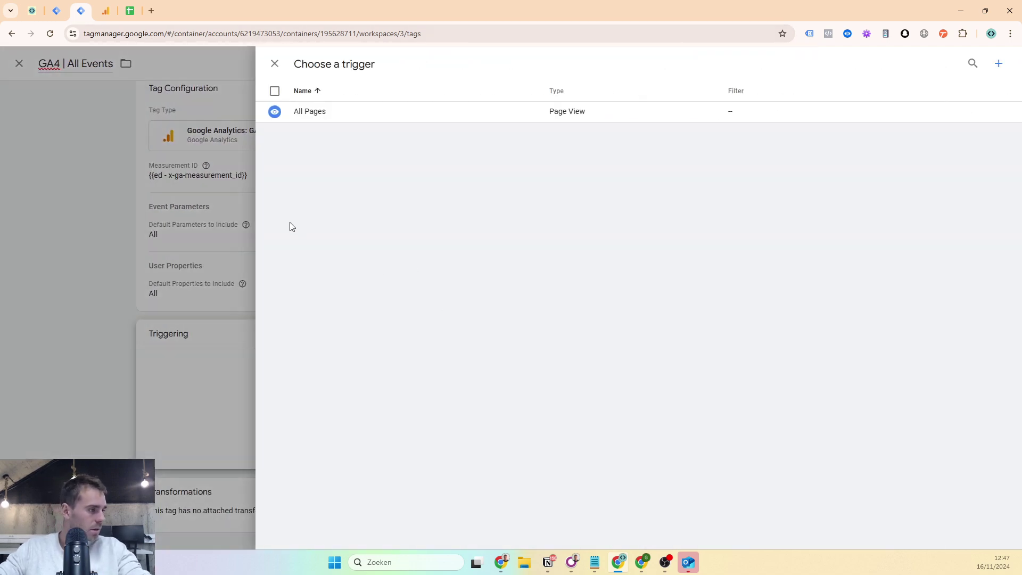
left_click(142, 210)
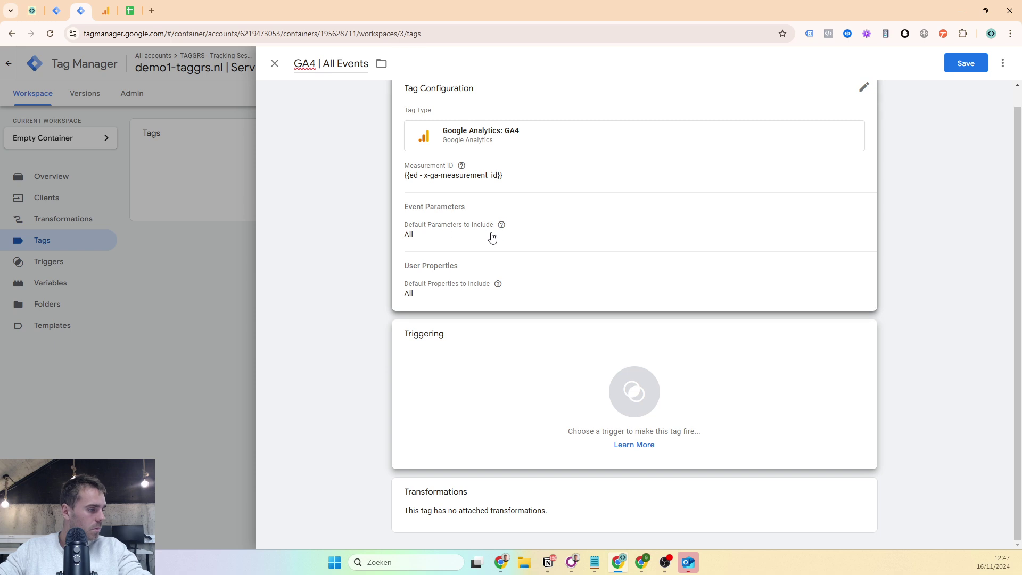
left_click(492, 238)
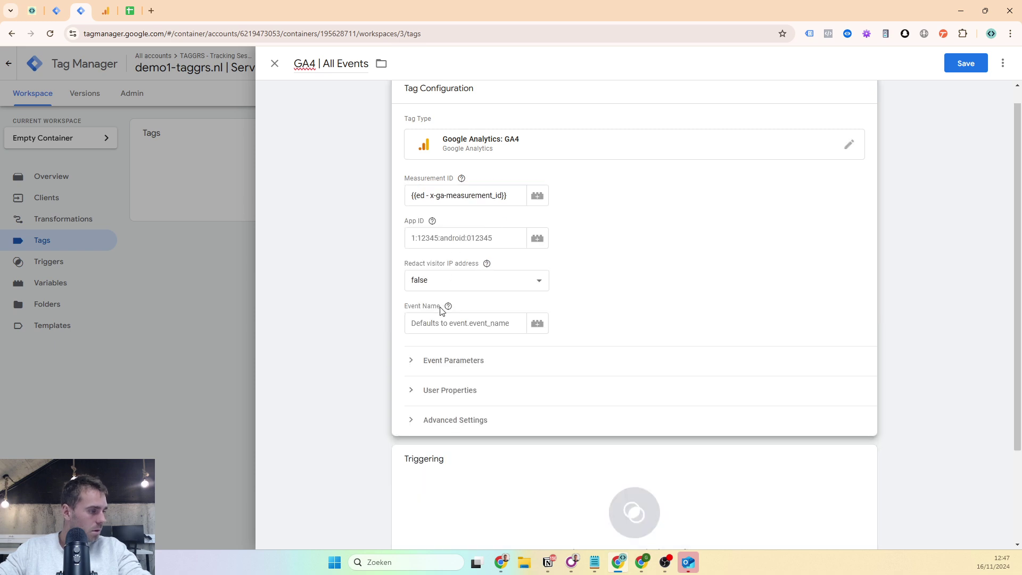
scroll(428, 332, "down", 2)
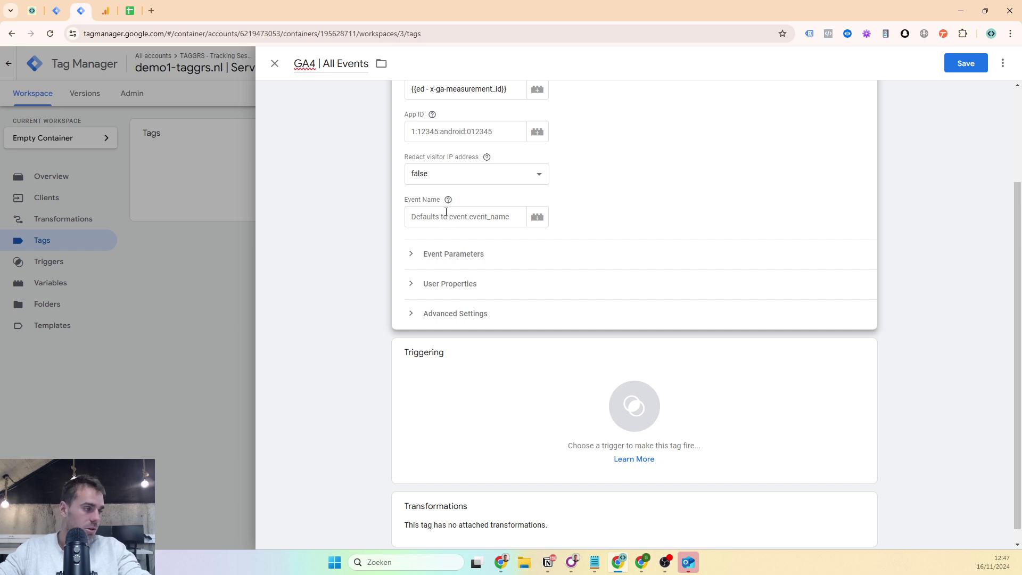
- Create a new Custom trigger named 'Client = GA4' that fires on Some Events
scroll(449, 239, "down", 1)
left_click(451, 346)
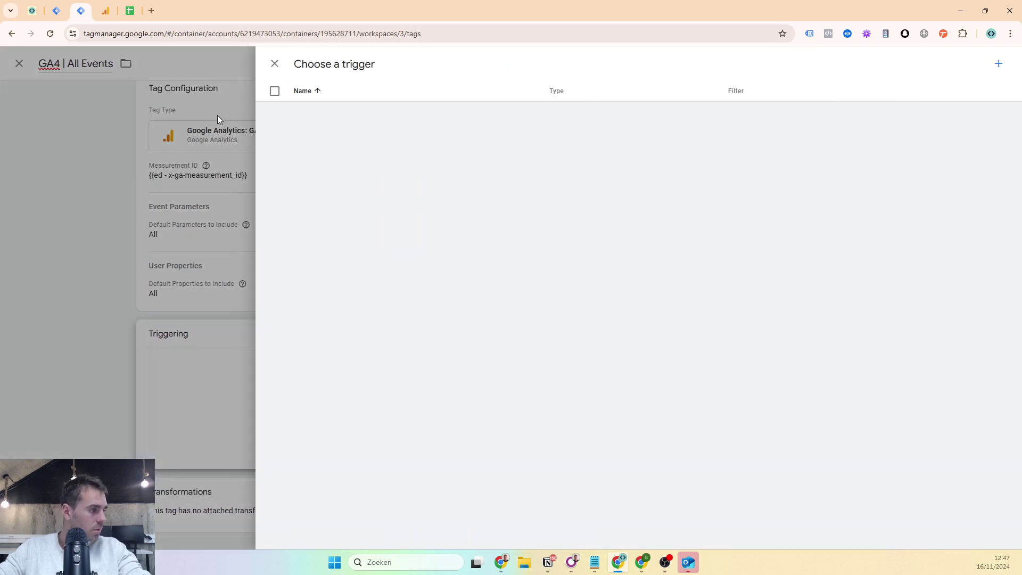
left_click(997, 63)
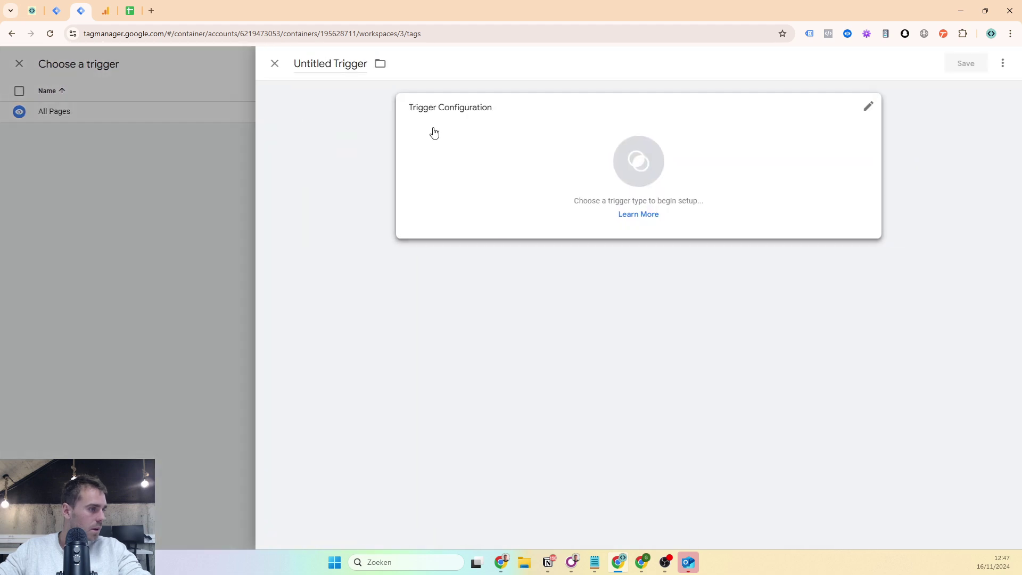
left_click(434, 114)
left_click(745, 94)
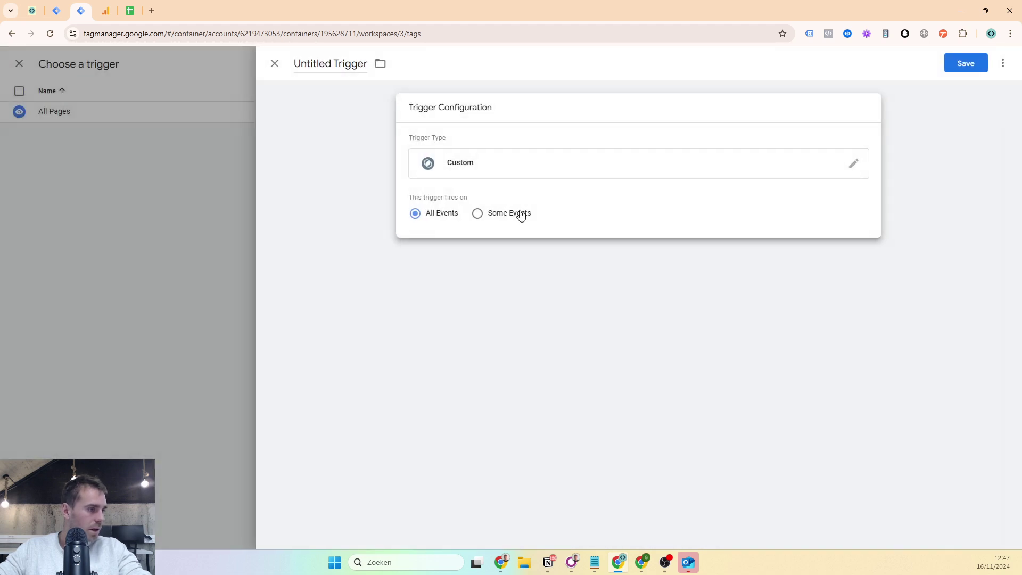
left_click(497, 215)
left_click(335, 66)
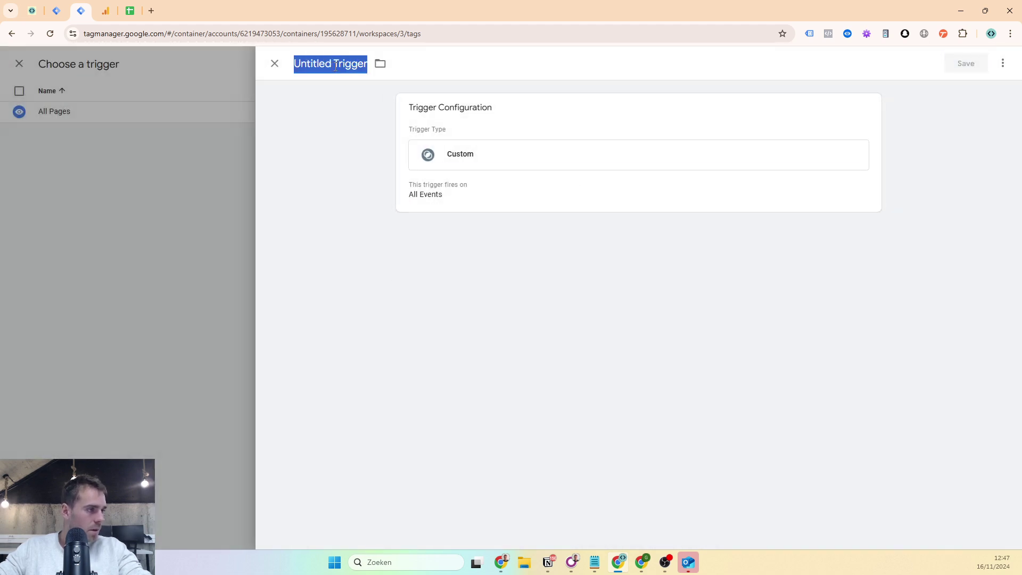
type("Client")
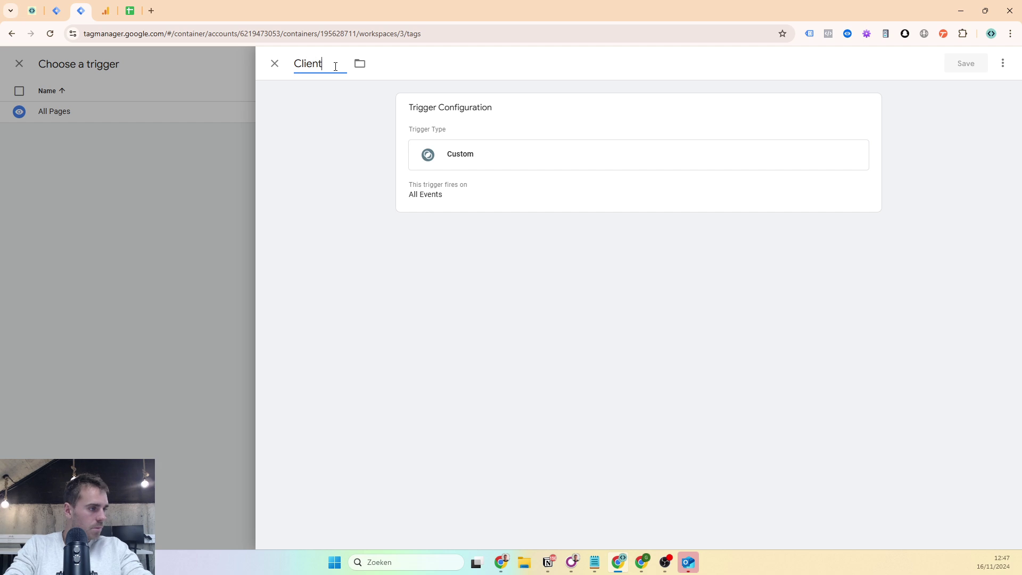
type(" = GA4")
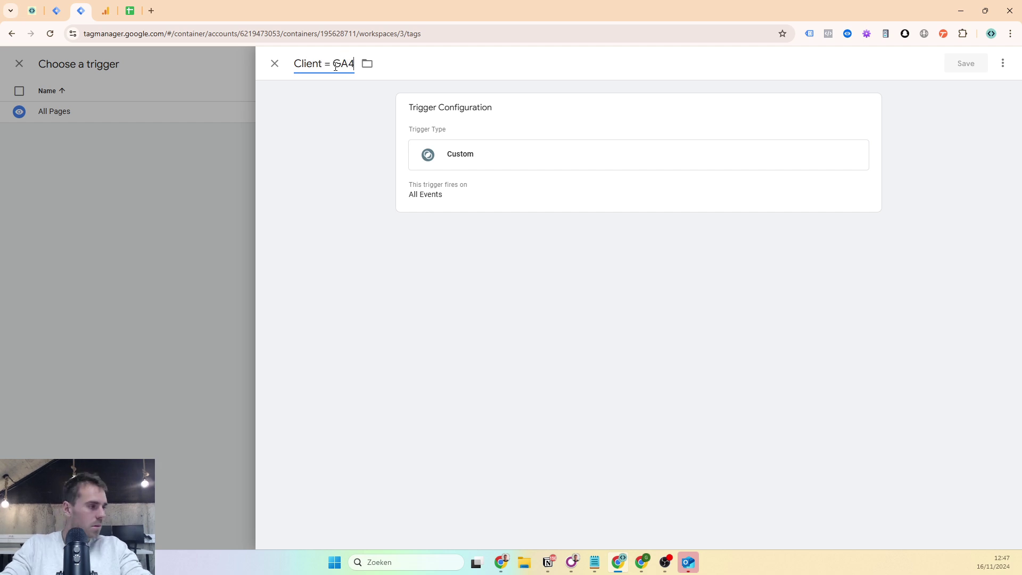
- Set the trigger condition to Client Name equals GA4, then save the trigger and the GA4 | All Events tag
left_click(527, 166)
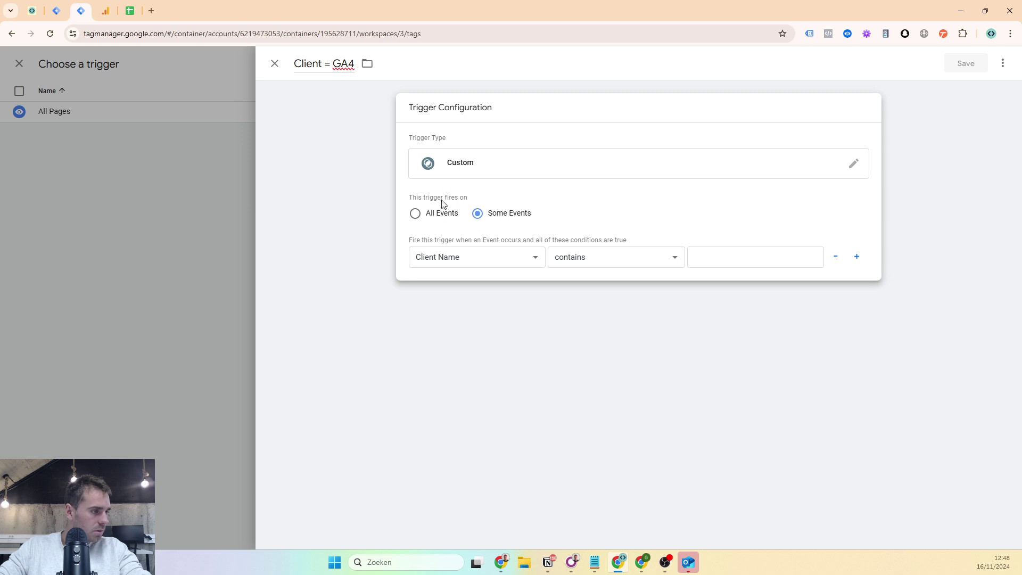
left_click(443, 263)
left_click(437, 272)
left_click(568, 264)
left_click(564, 272)
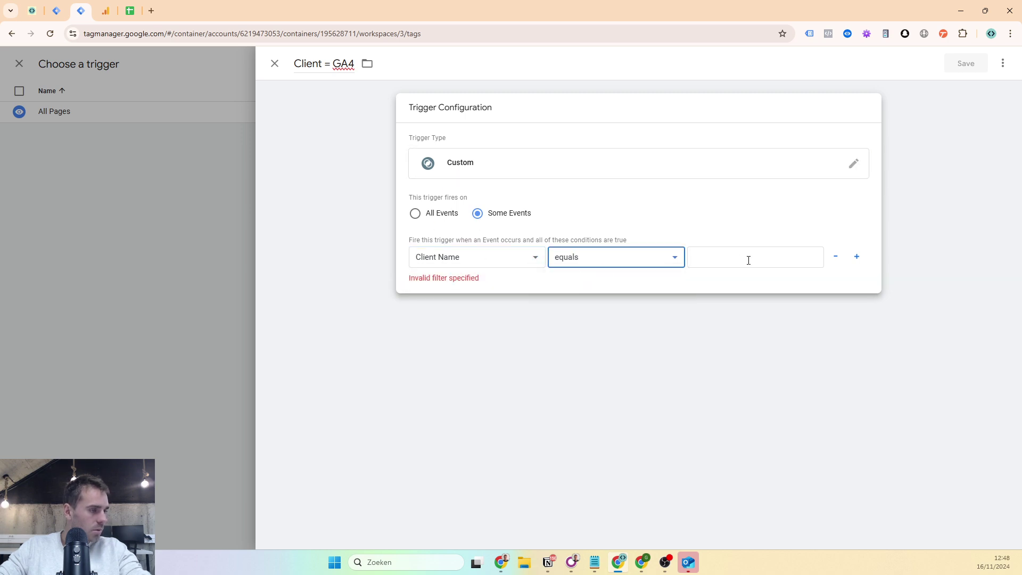
left_click(748, 260)
type("GA4")
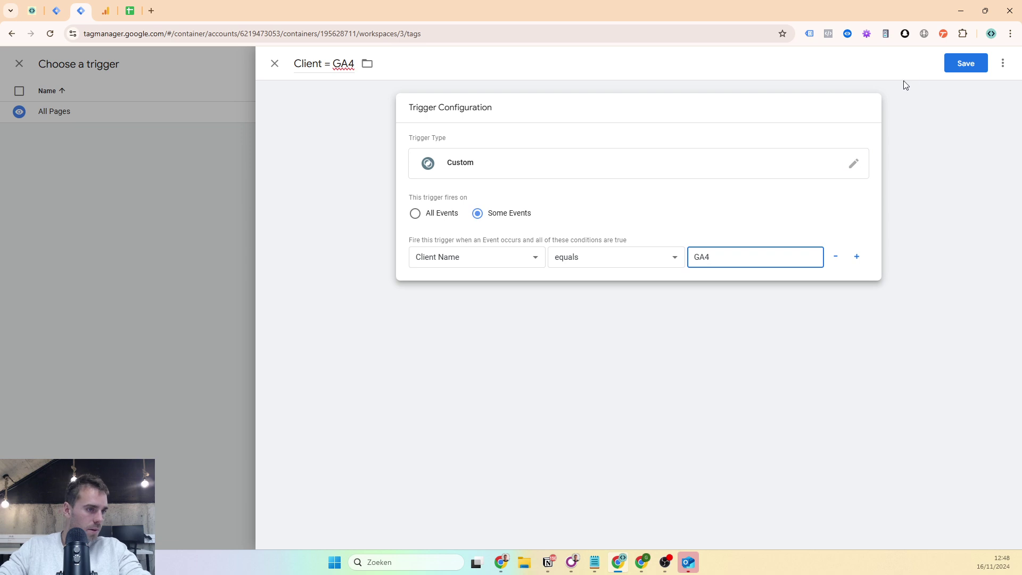
left_click(960, 60)
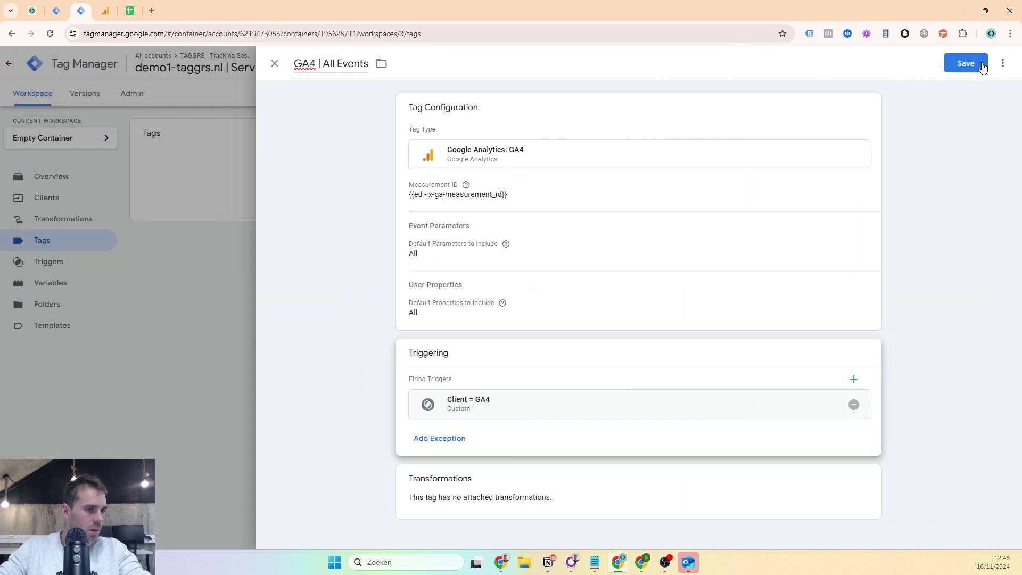
left_click(974, 65)
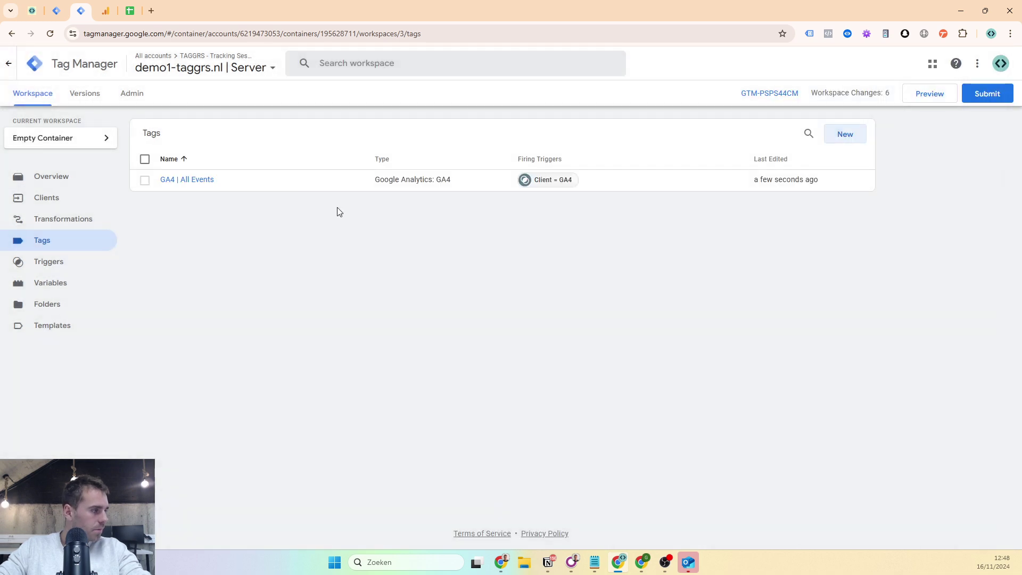
- Review the GA4 Client settings on the server container's Clients page
left_click(63, 195)
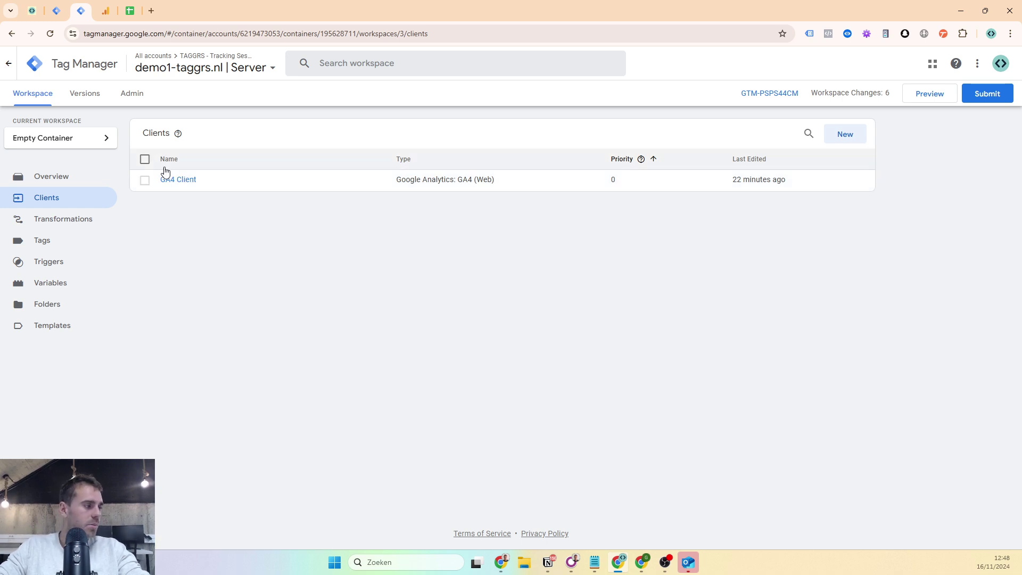
left_click(180, 179)
left_click(178, 224)
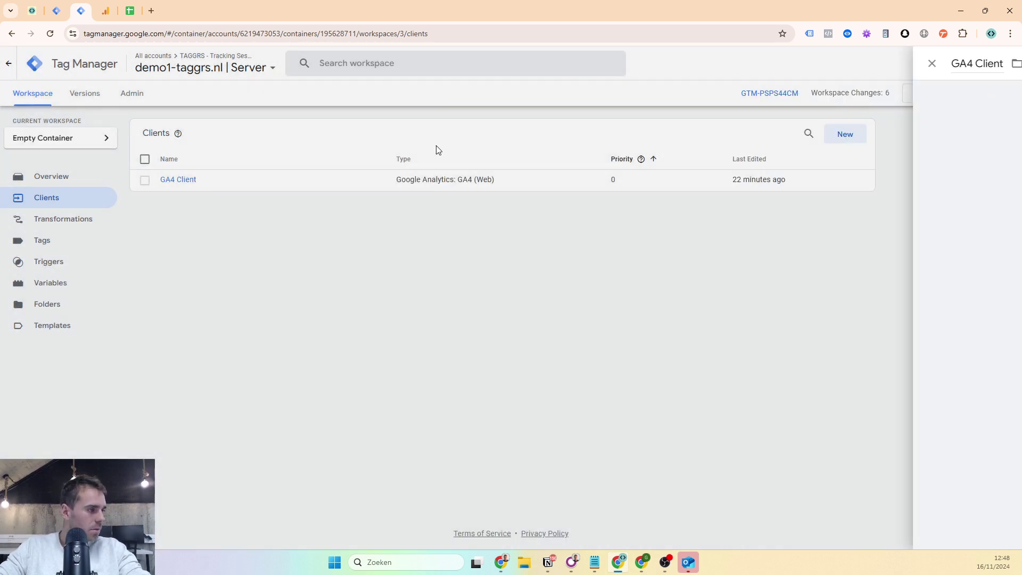
- Start Preview for the server and web containers and connect Tag Assistant to demo1-taggrs.nl
left_click(939, 101)
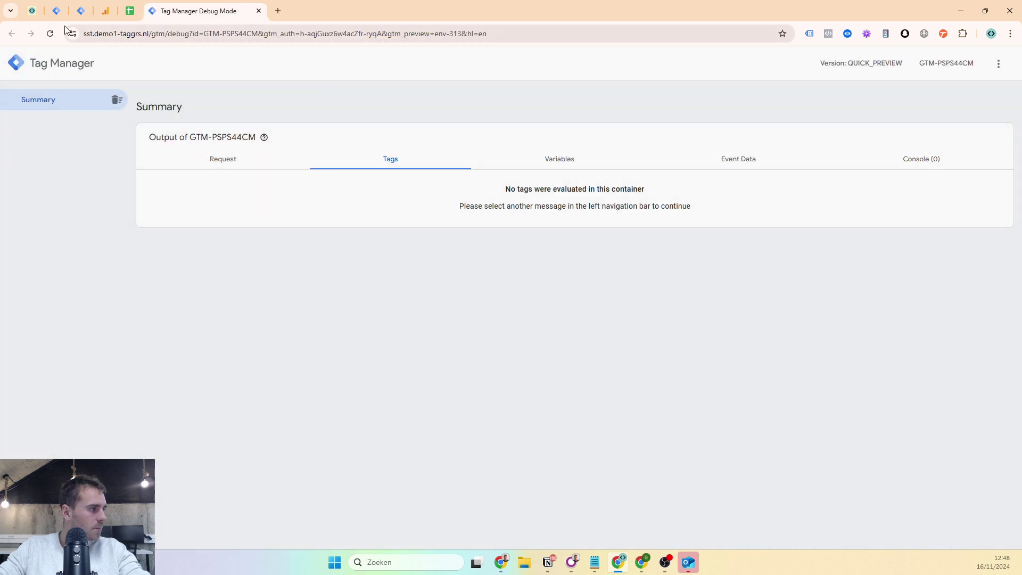
left_click(57, 11)
left_click(919, 99)
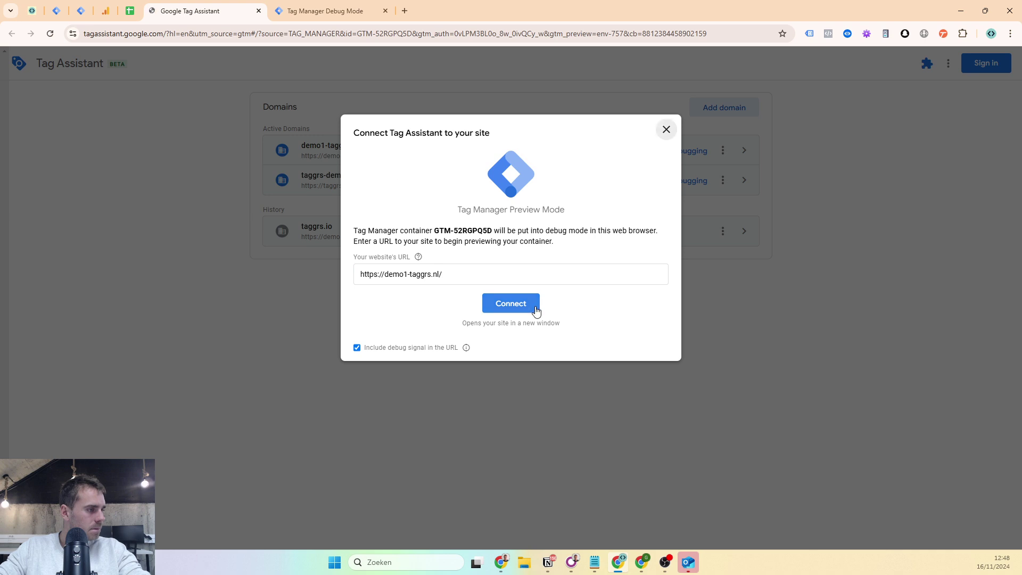
left_click(531, 302)
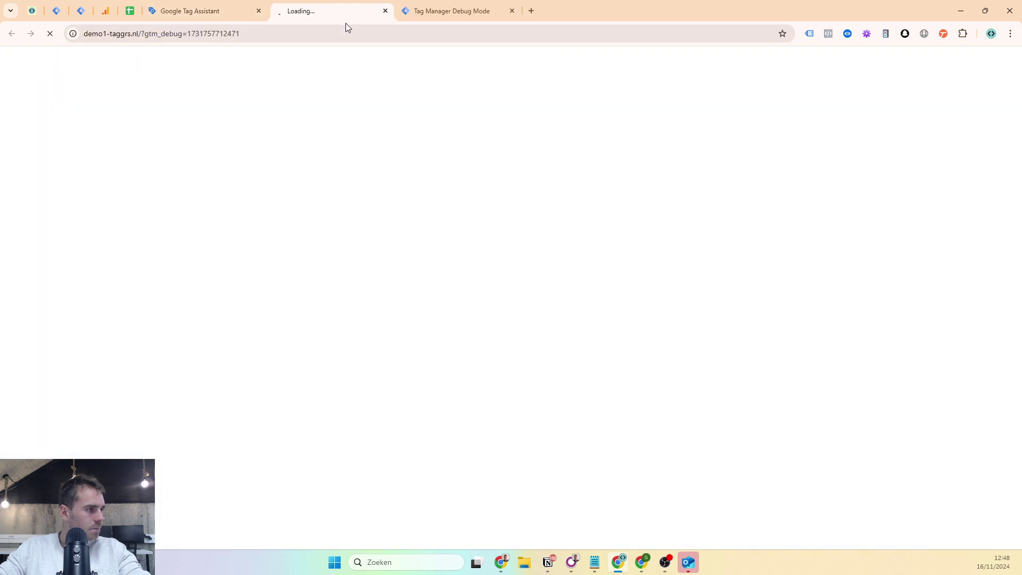
left_click_drag(346, 23, 421, 11)
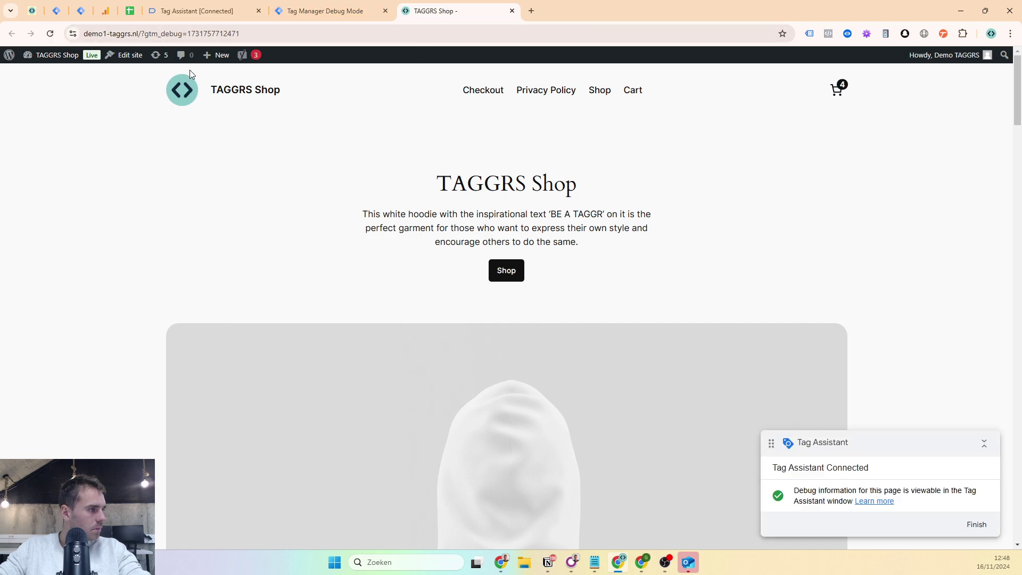
left_click(203, 12)
- Check page_view's request and fired tags in the server debugger, then restart the server preview
left_click(269, 15)
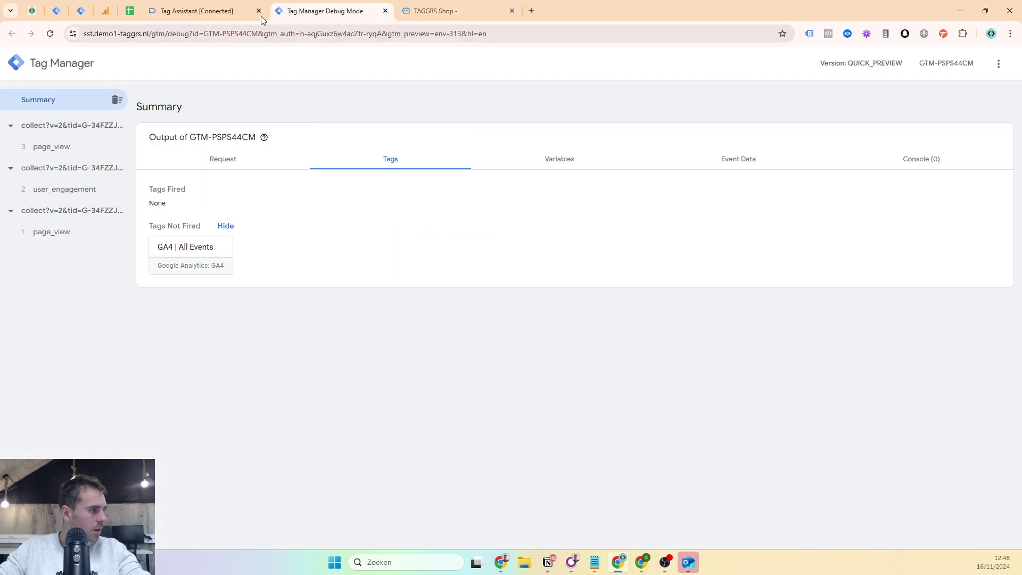
left_click(78, 143)
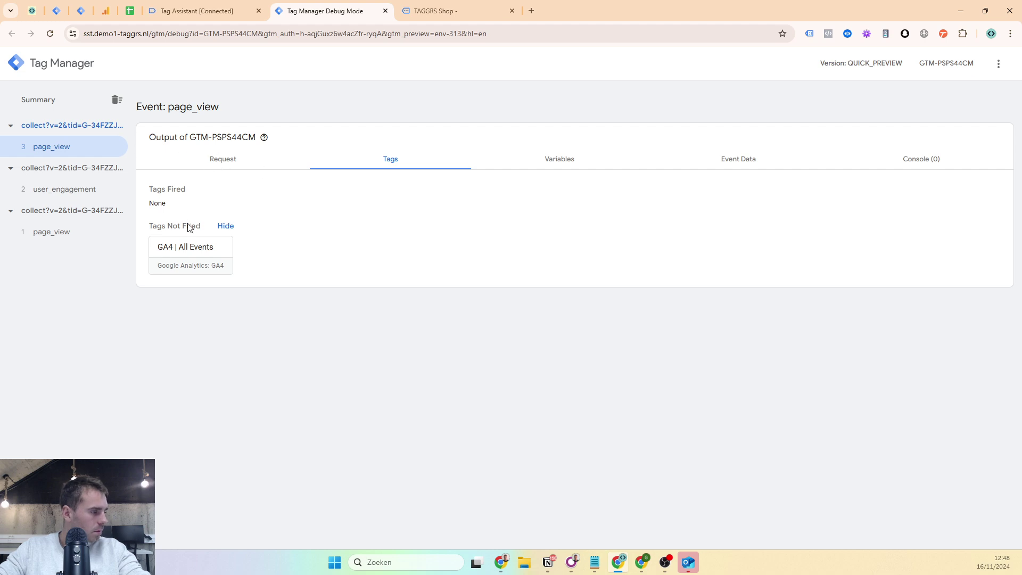
left_click(226, 167)
left_click(418, 169)
left_click(85, 7)
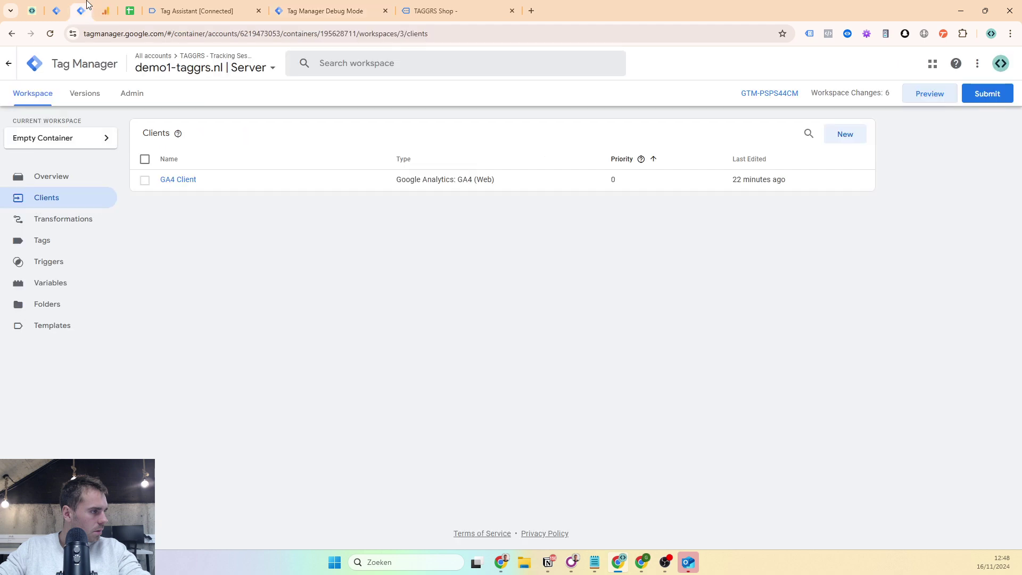
left_click(70, 239)
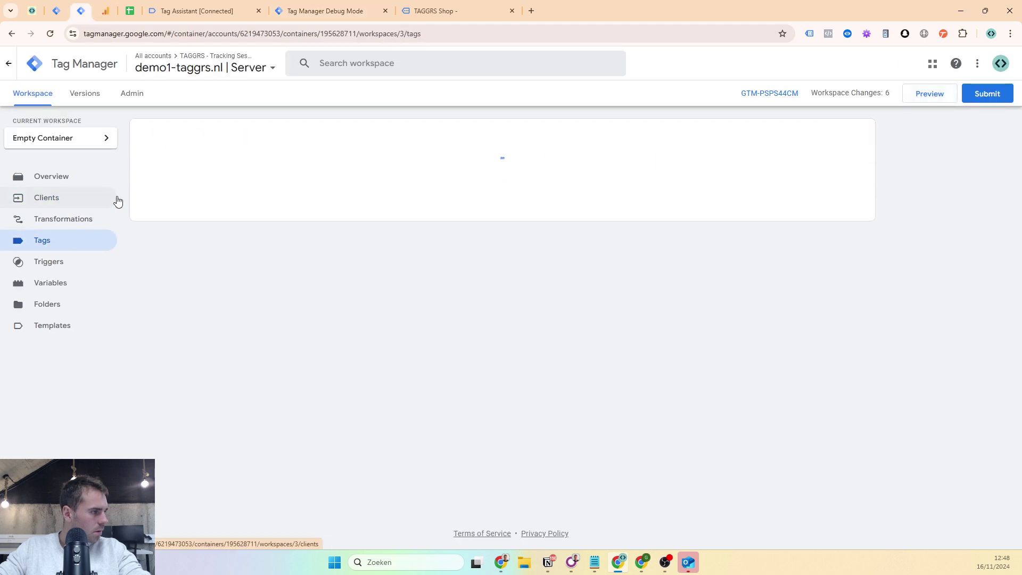
left_click(934, 102)
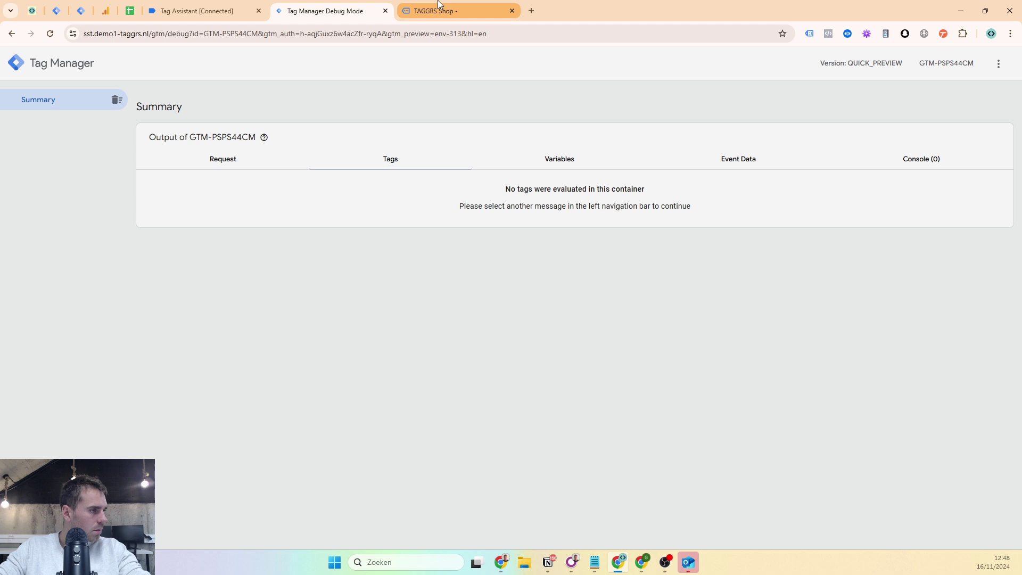
- Inspect the unfired GA4 | All Events tag on page_view, then return to the server Tags list
left_click(440, 5)
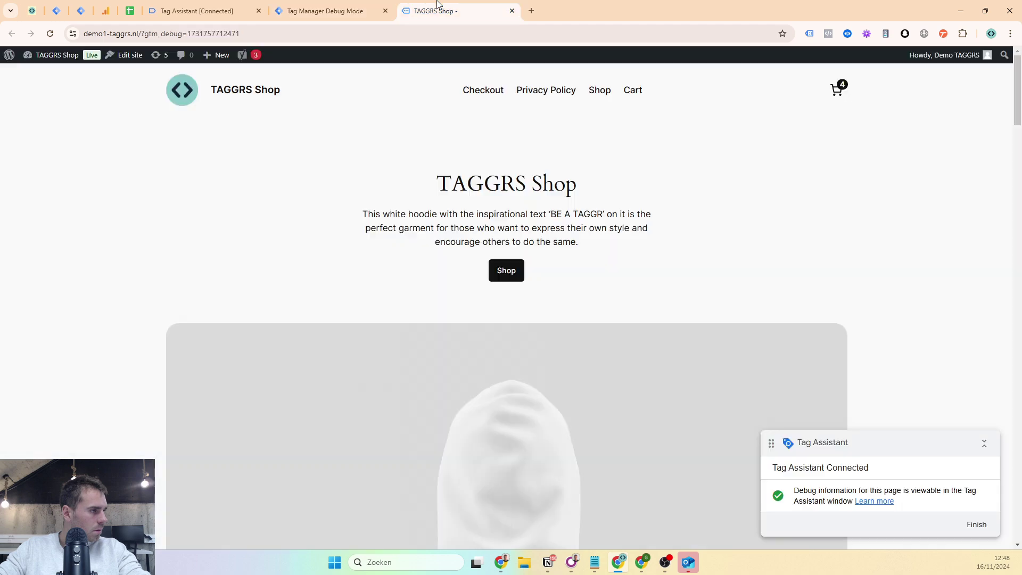
left_click(313, 6)
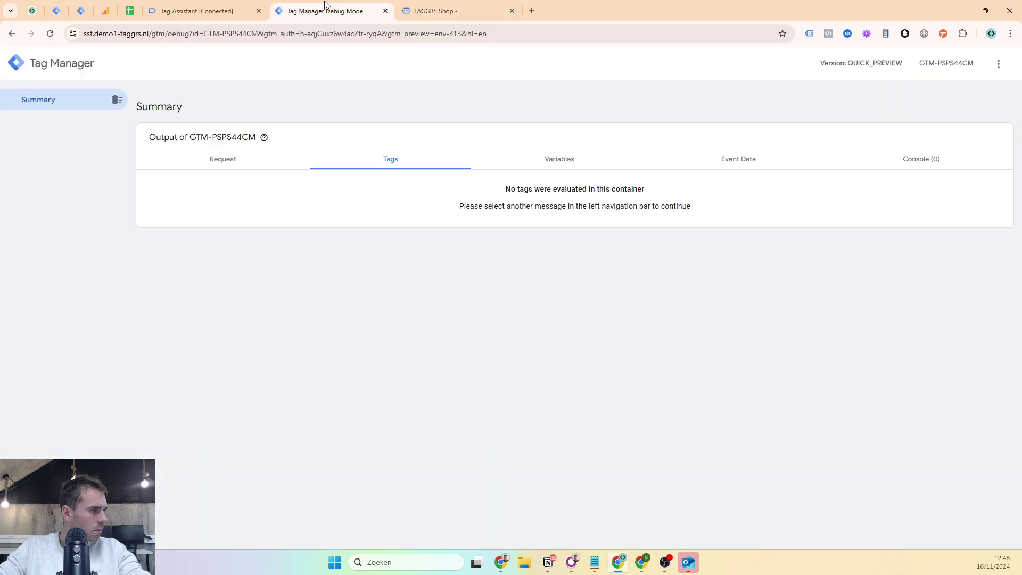
left_click(53, 148)
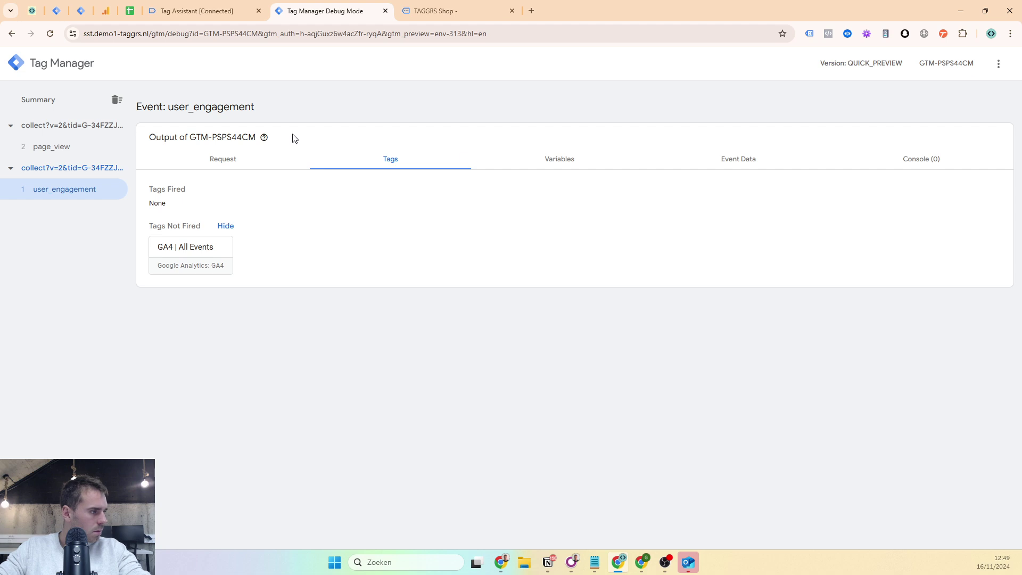
left_click(253, 161)
left_click(31, 144)
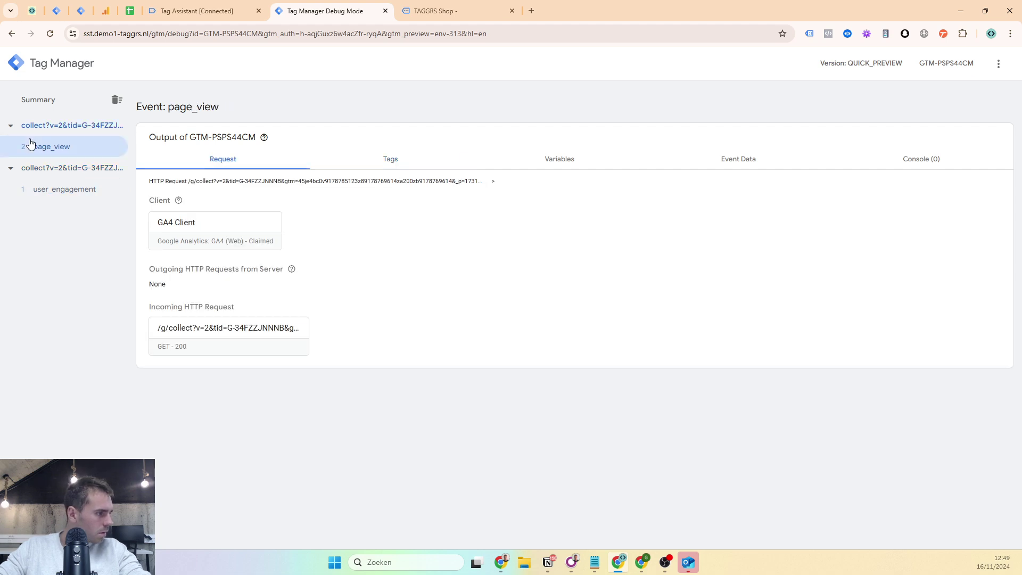
left_click(407, 157)
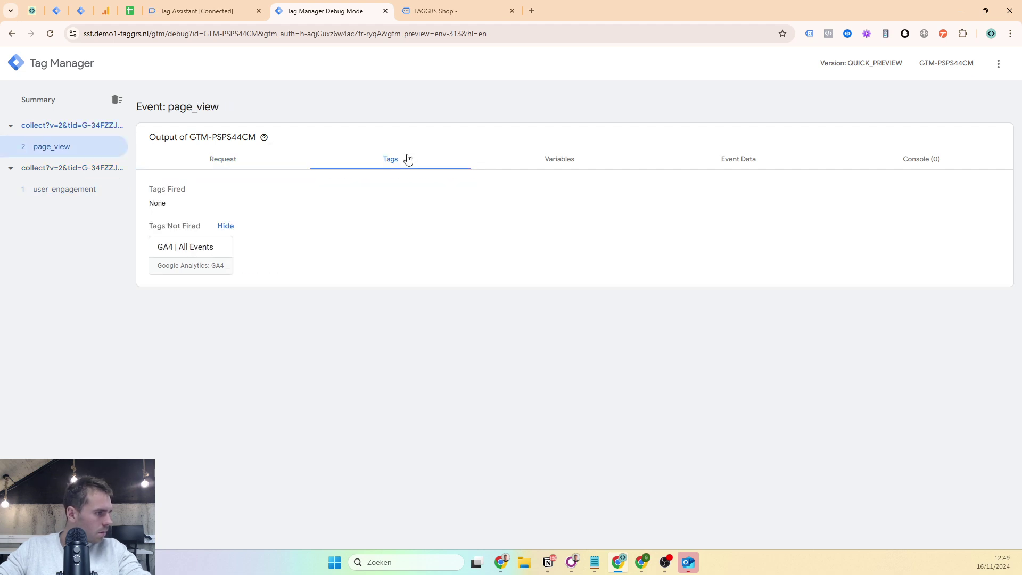
left_click(197, 6)
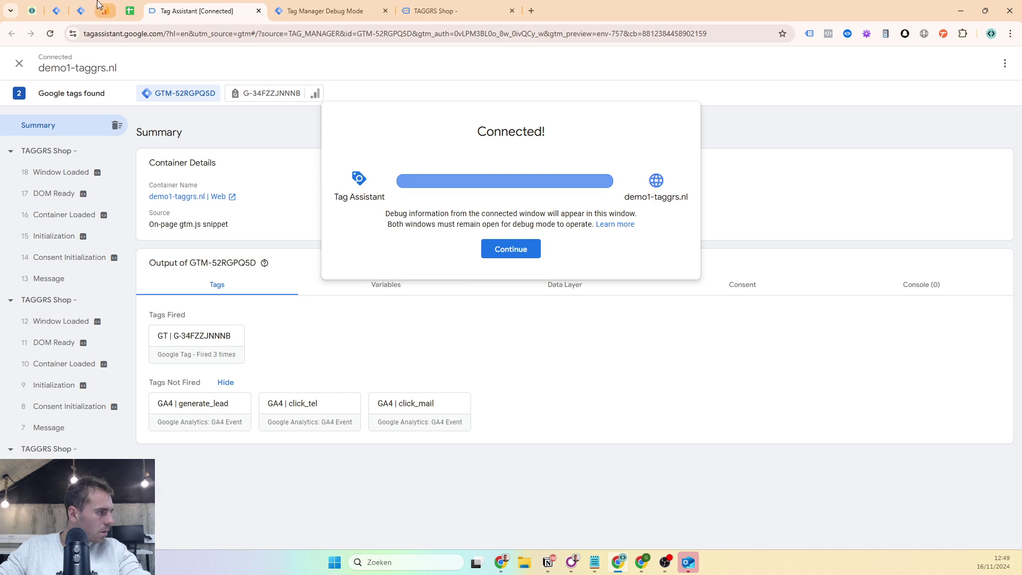
left_click(327, 11)
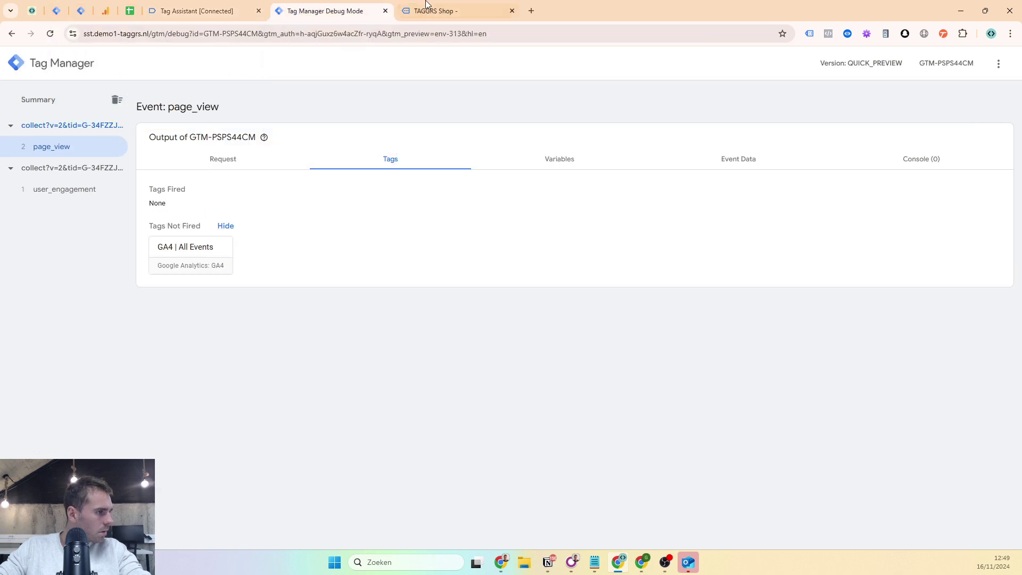
left_click(212, 251)
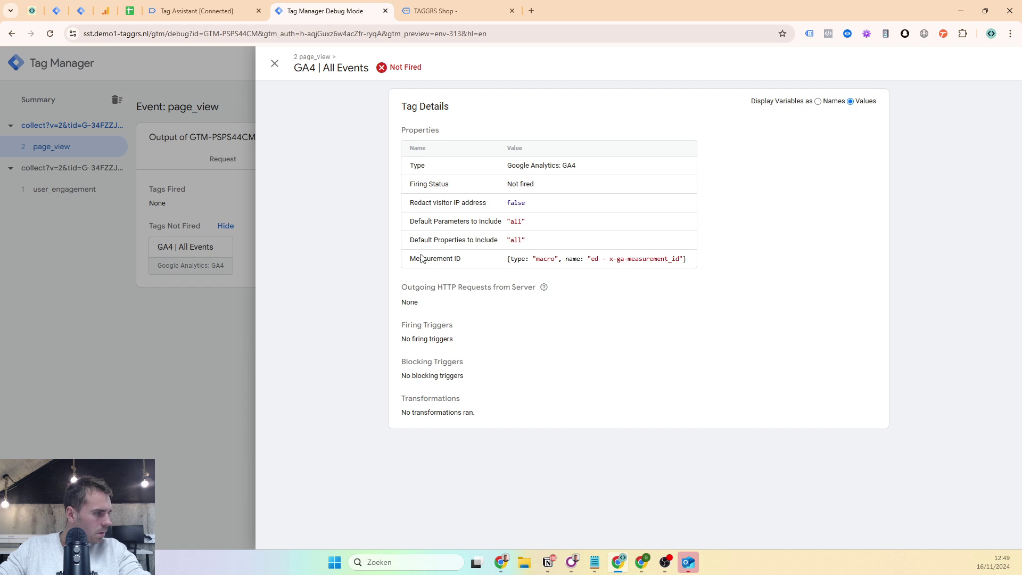
left_click(123, 153)
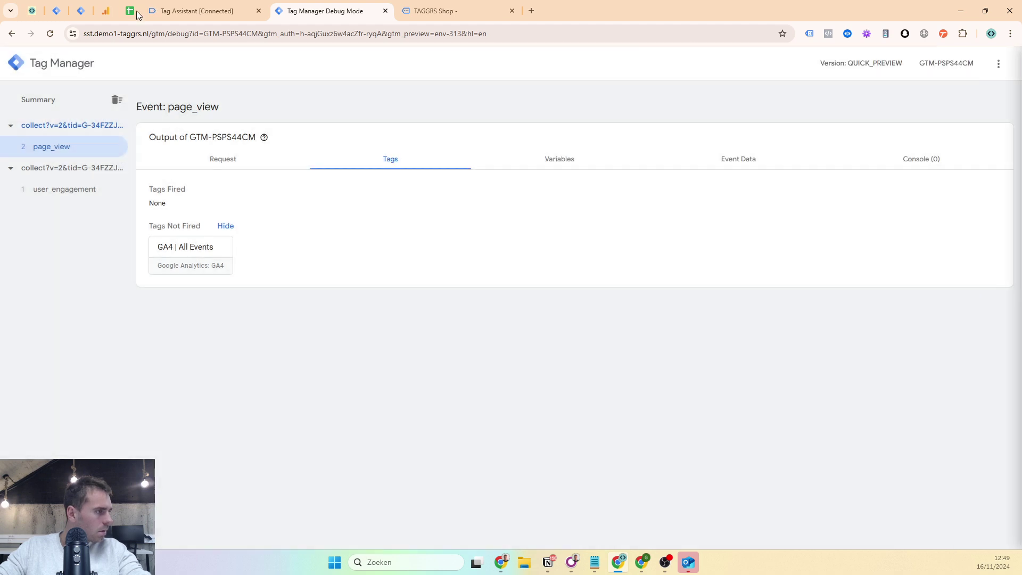
left_click(80, 10)
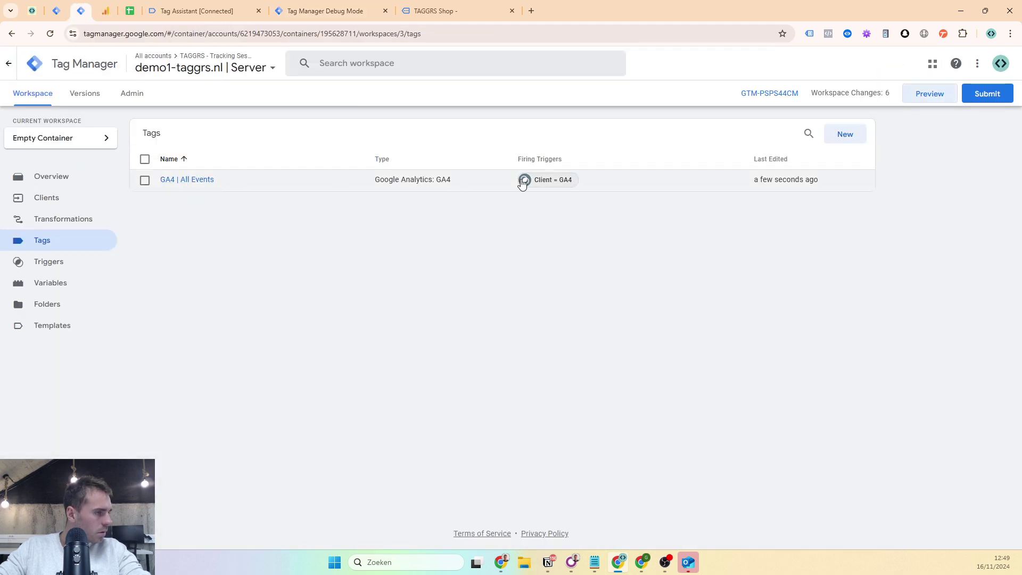
- Open the Client = GA4 trigger and review its condition variable, comparison and GA4 value
left_click(545, 179)
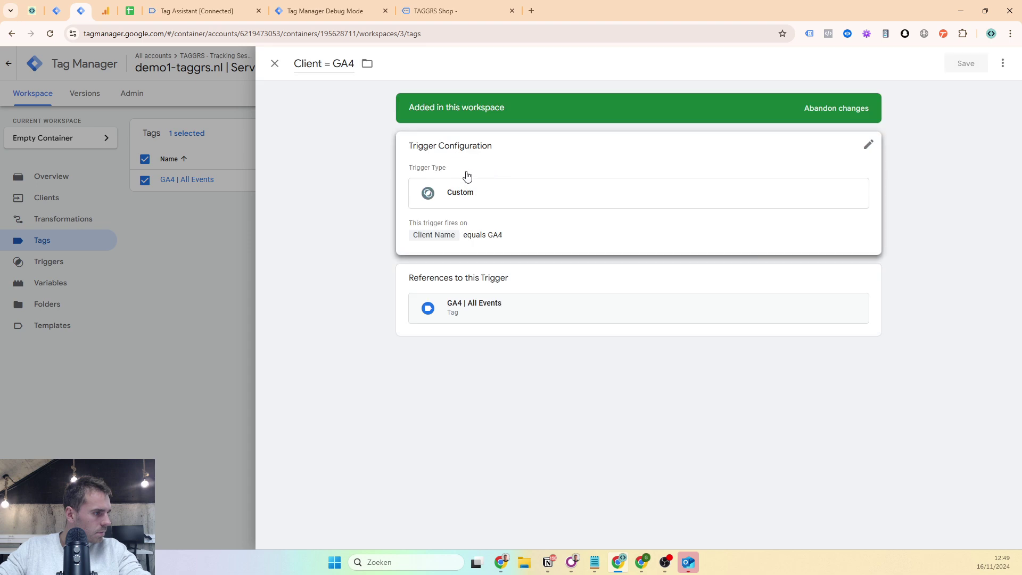
left_click(490, 223)
left_click(452, 296)
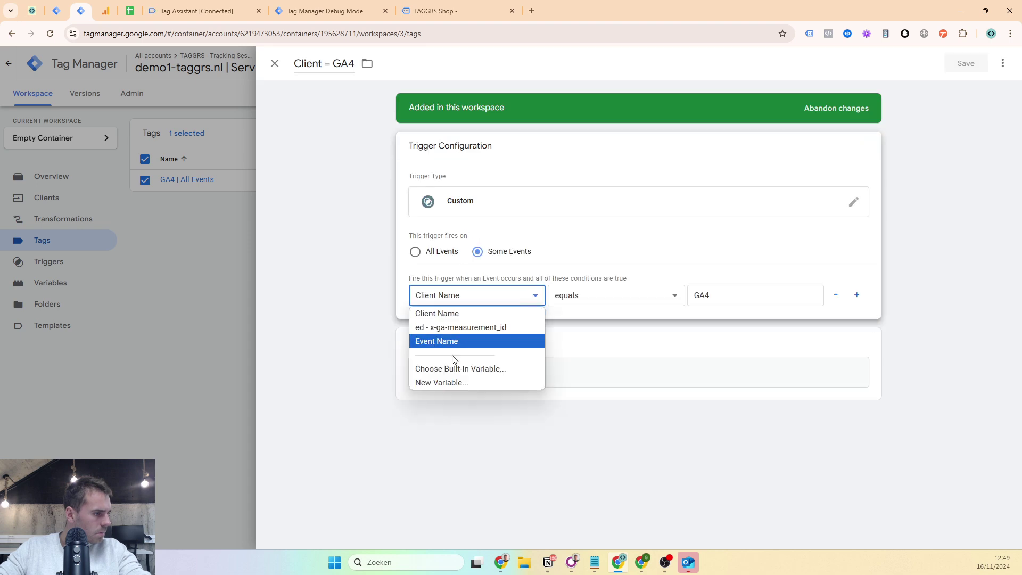
left_click(452, 381)
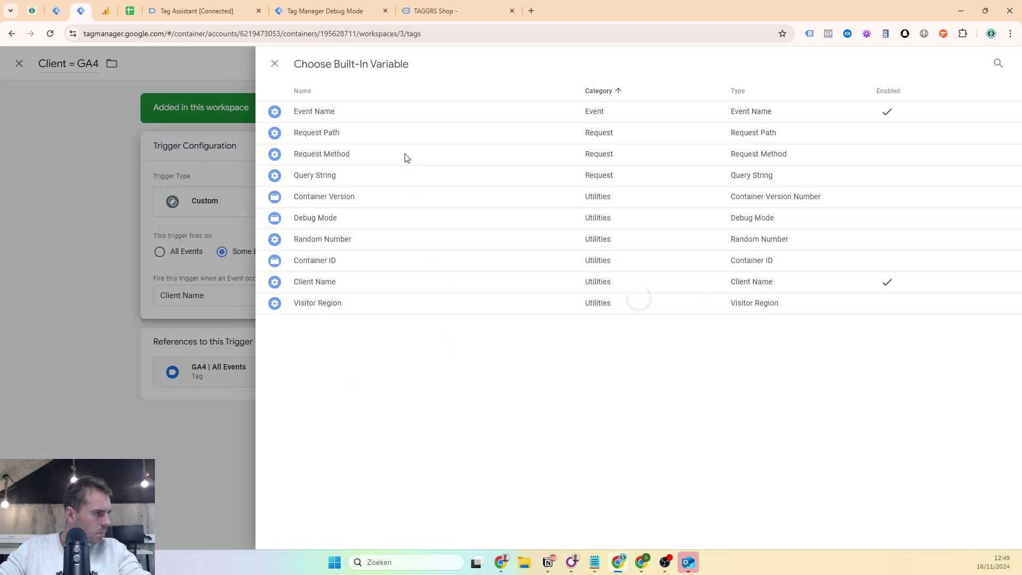
left_click(349, 286)
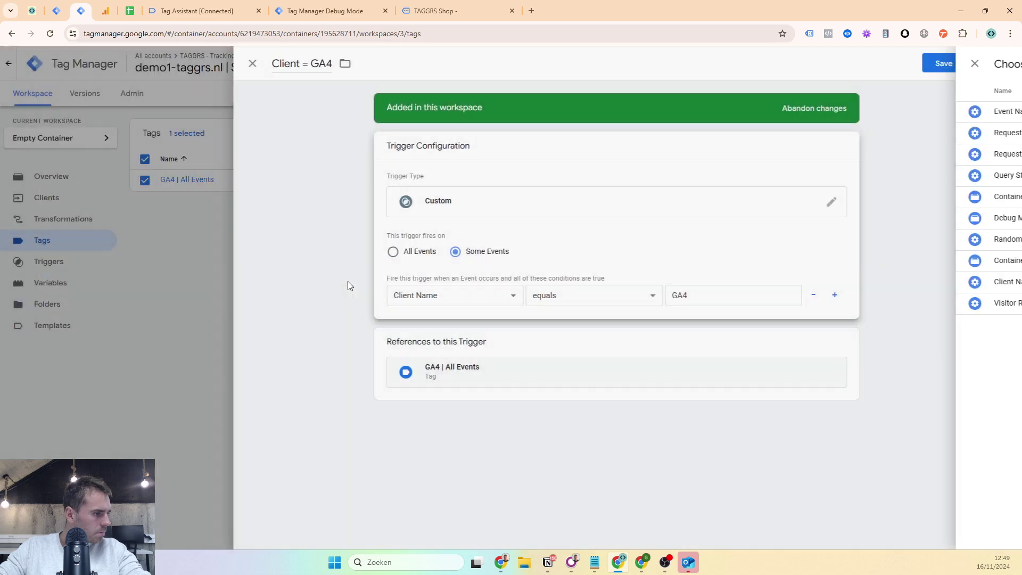
left_click(624, 302)
left_click(766, 305)
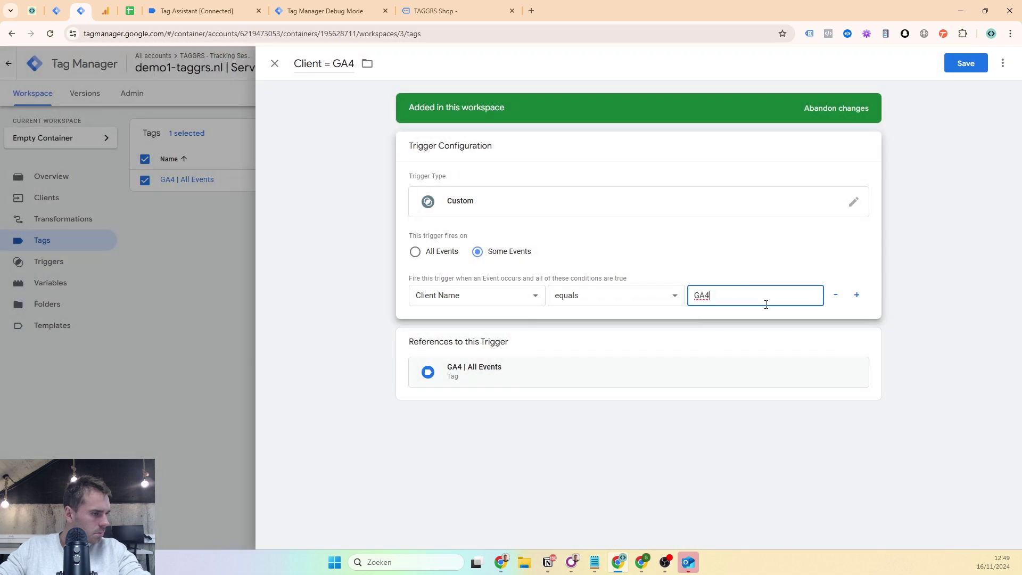
- Inspect the unfired GA4 | All Events tag for the user_engagement event in the server debugger
left_click(301, 10)
left_click(51, 193)
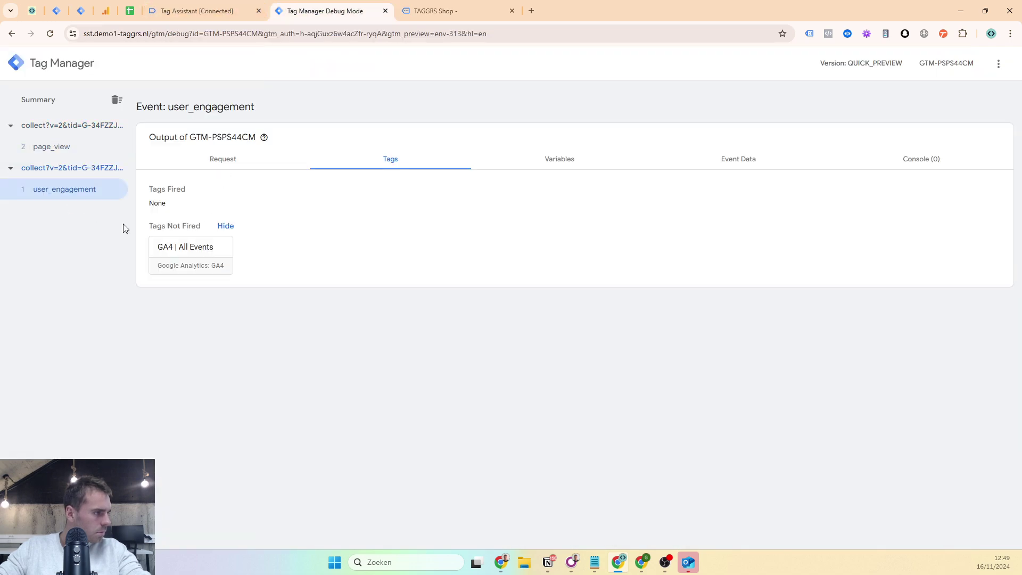
left_click(182, 255)
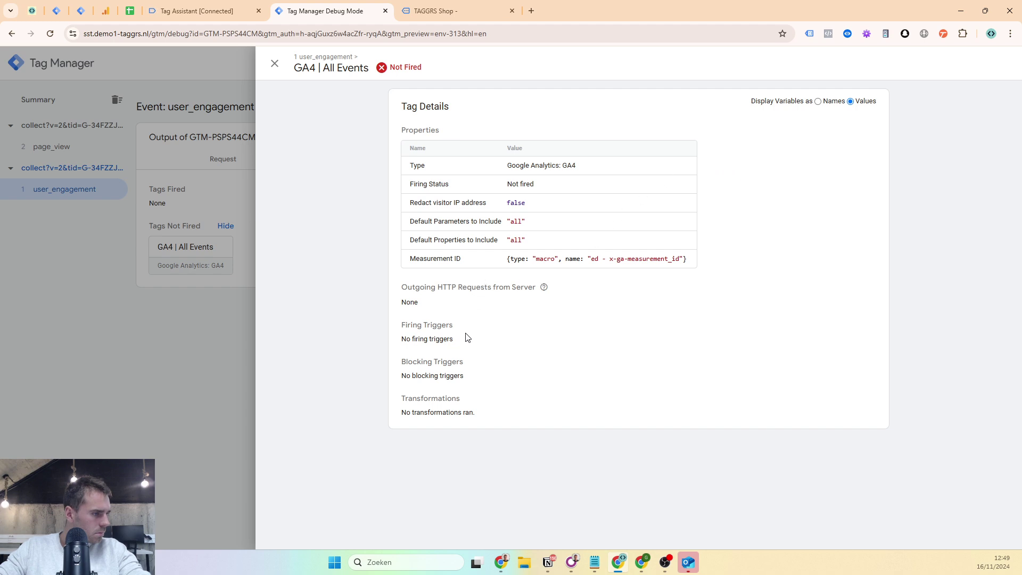
left_click(833, 103)
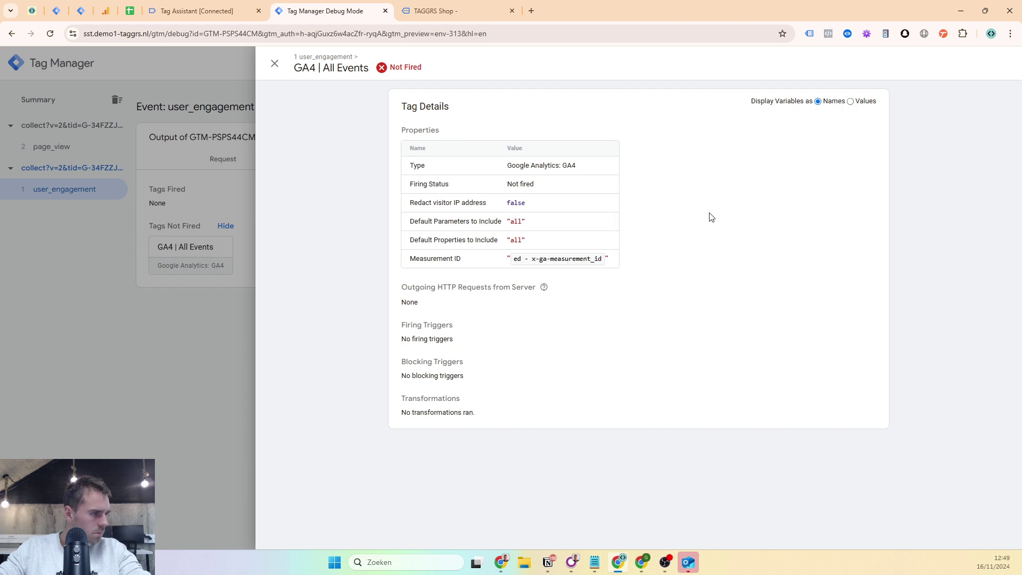
left_click(864, 102)
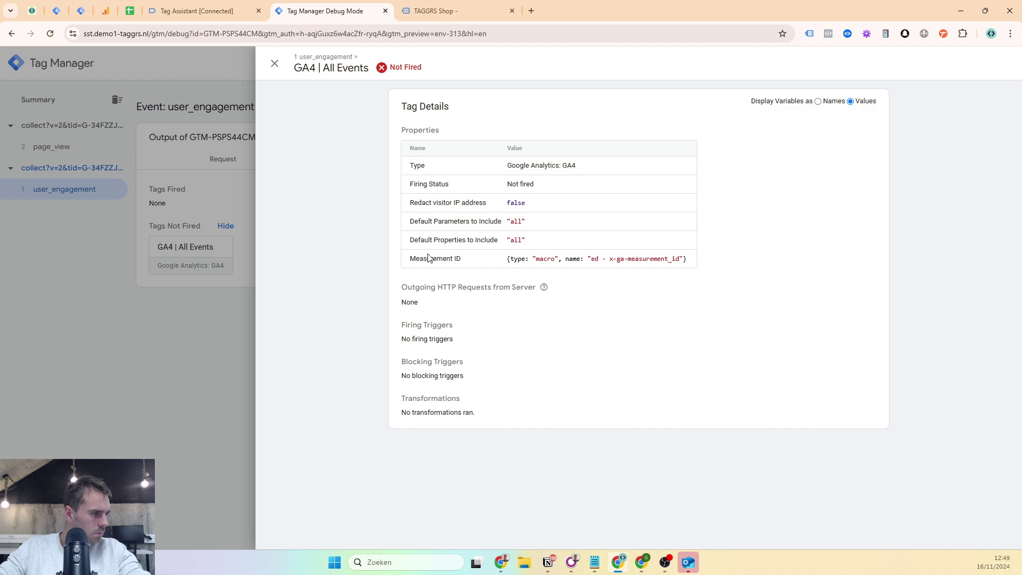
left_click(200, 218)
left_click(213, 11)
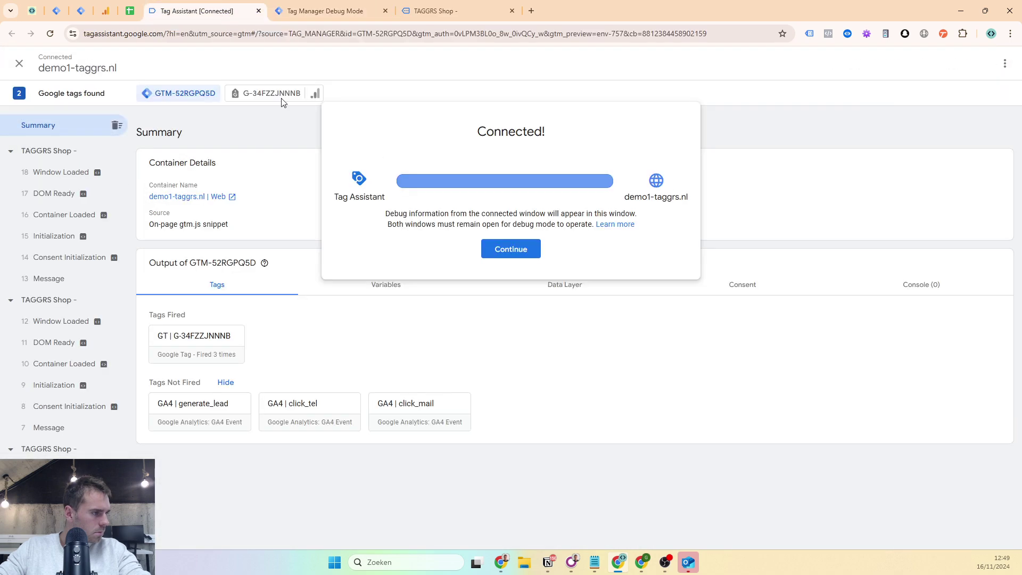
left_click(516, 250)
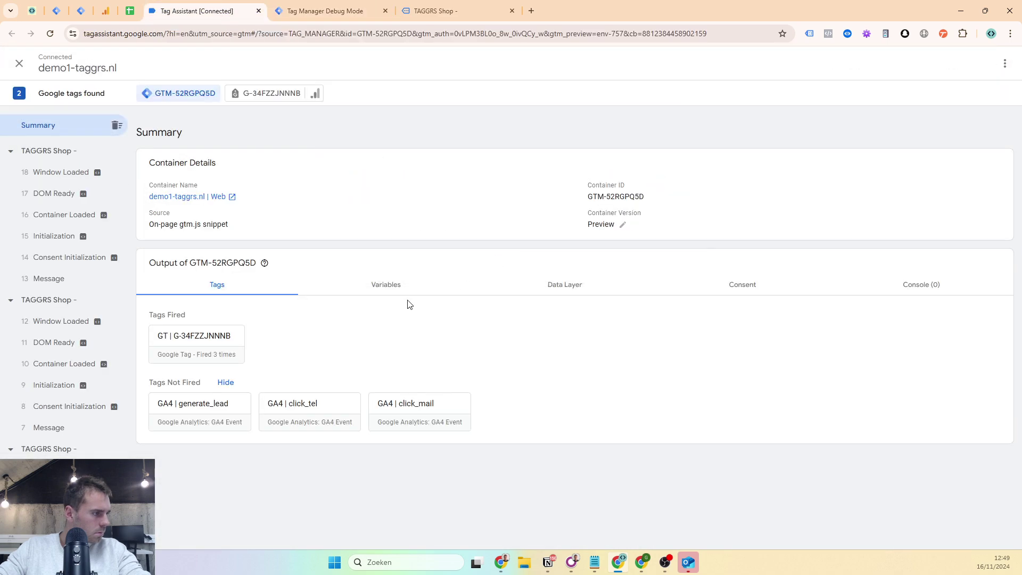
left_click(319, 10)
- Review user_engagement's full Event Data, locate x-ga-measurement_id, and go back to the trigger editor
left_click(748, 163)
scroll(333, 335, "down", 5)
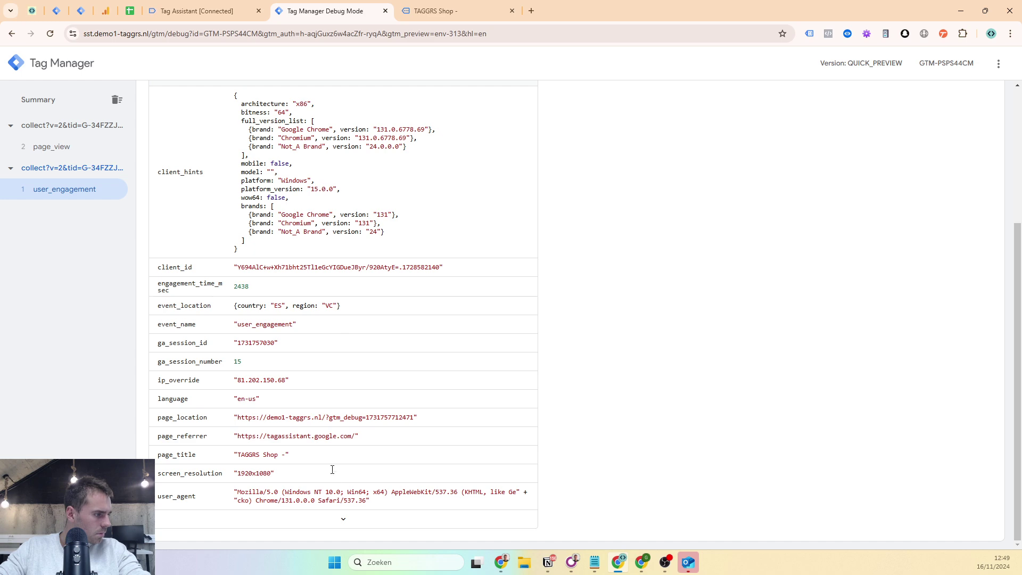
left_click(335, 520)
scroll(331, 367, "down", 7)
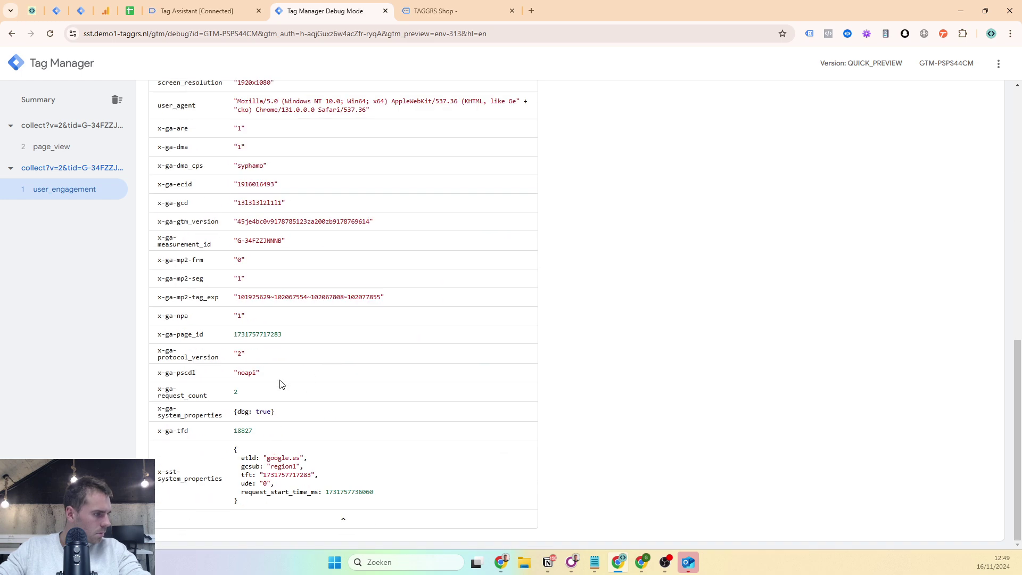
scroll(246, 277, "up", 1)
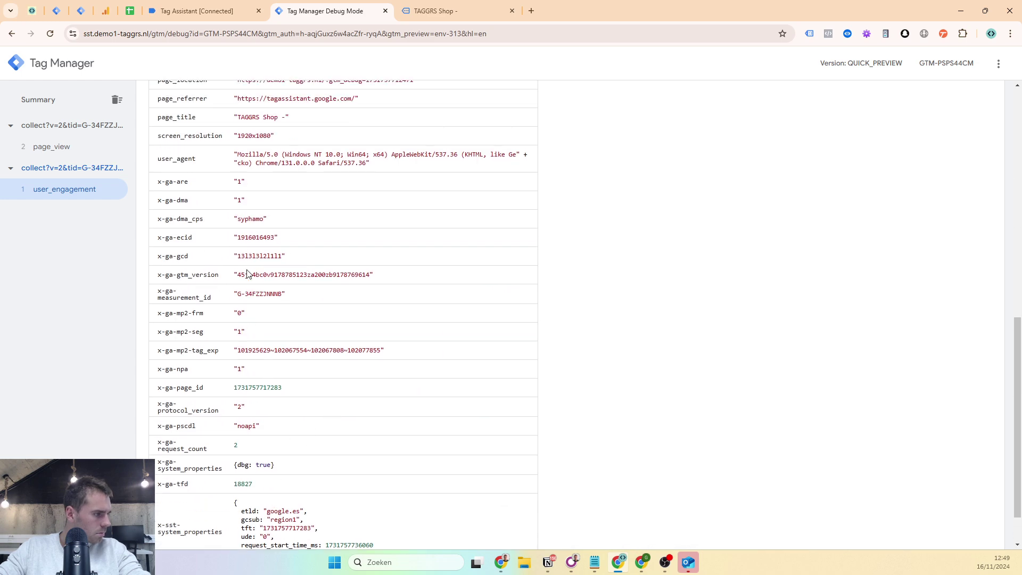
triple_click(192, 304)
key("ctrl+c")
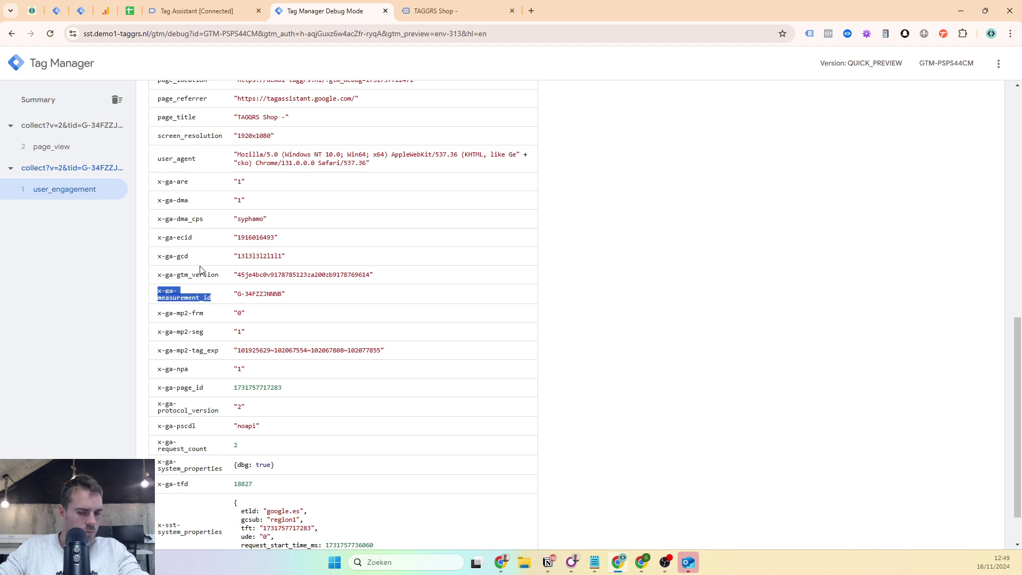
left_click(80, 11)
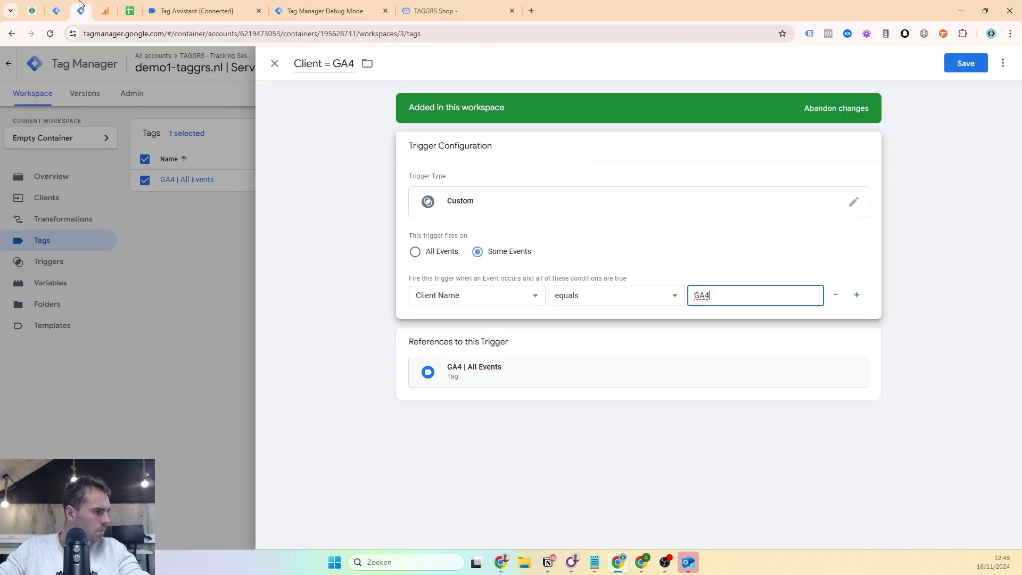
- Discard the trigger edits and search the GA4 | All Events tag settings for x-ga-measurement_id
left_click(188, 158)
left_click(590, 192)
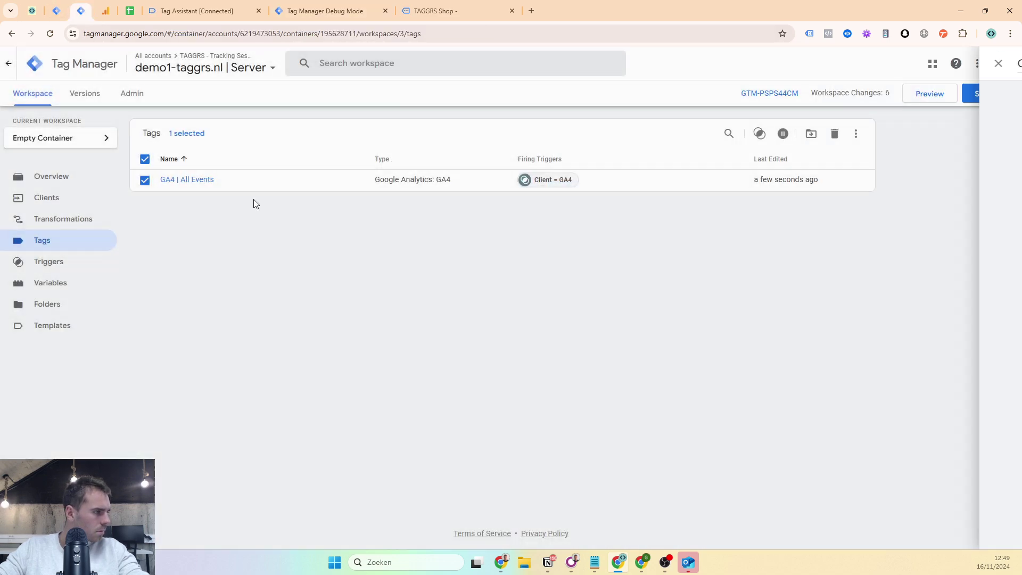
left_click(66, 236)
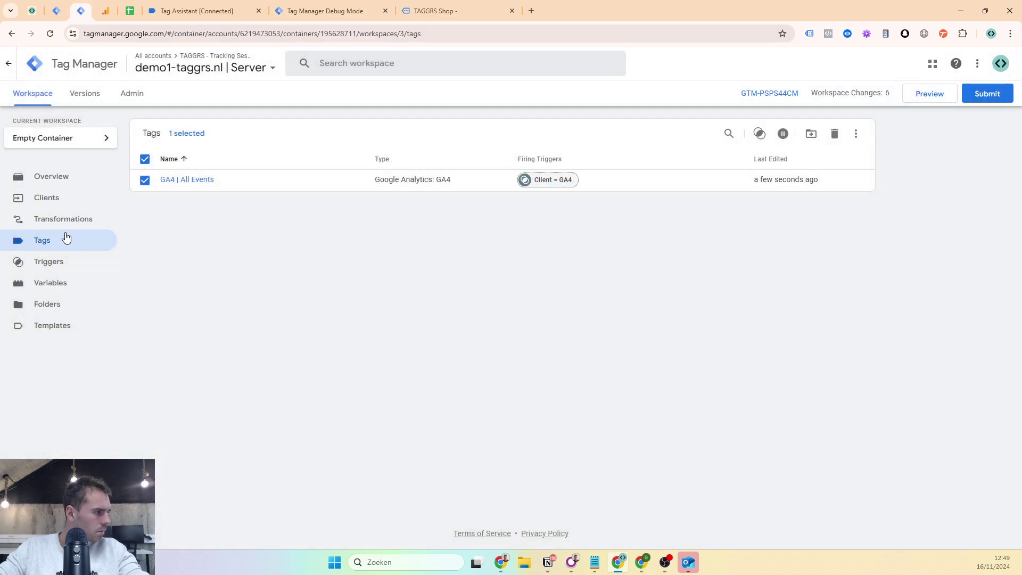
left_click(191, 179)
key("ctrl+f")
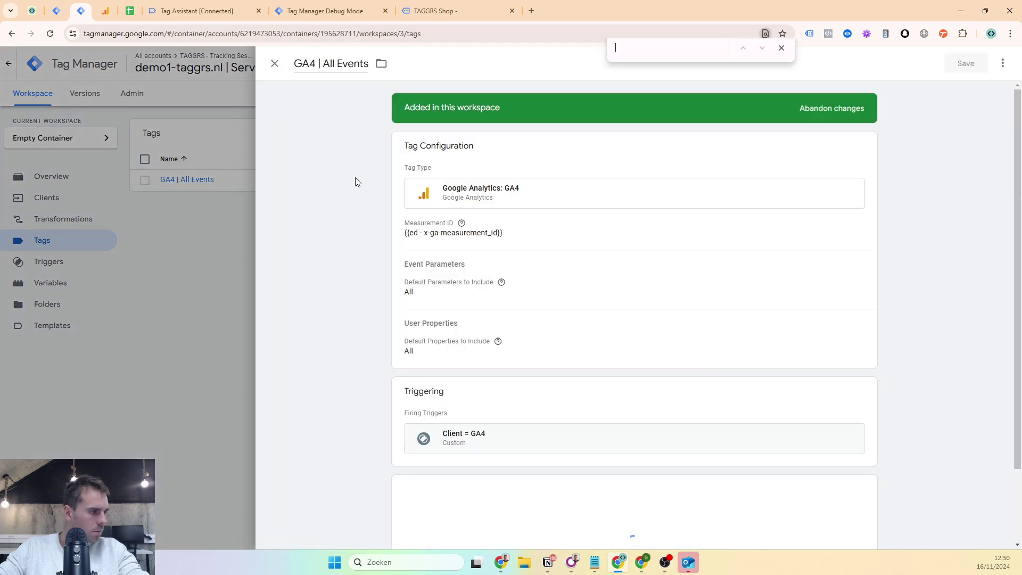
key("ctrl+v")
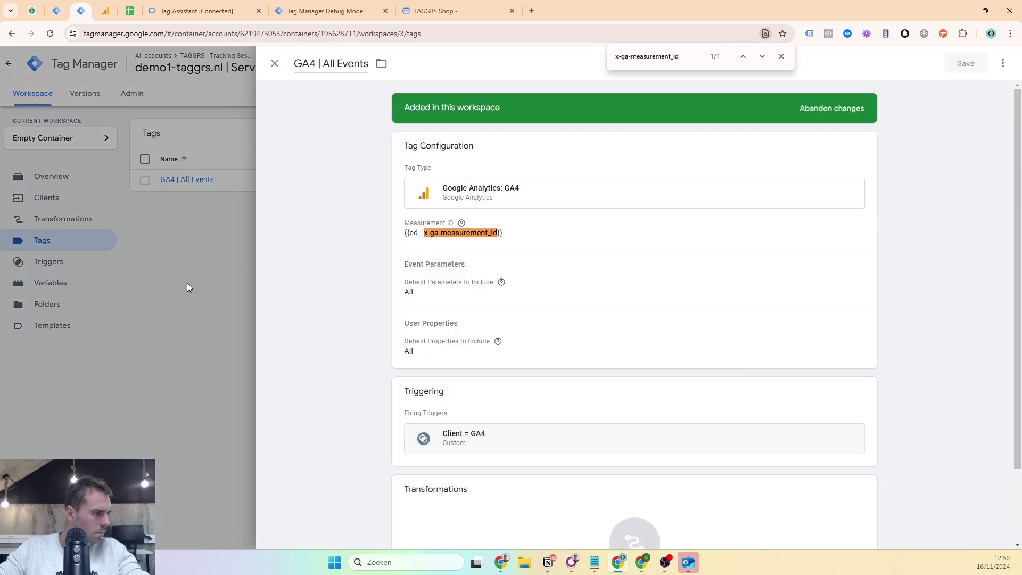
left_click(186, 287)
- Confirm in Debug Mode Variables that measurement ID is G-34FZZJNNNB and Client Name is 'GA4 Client', then reopen the trigger
left_click(324, 11)
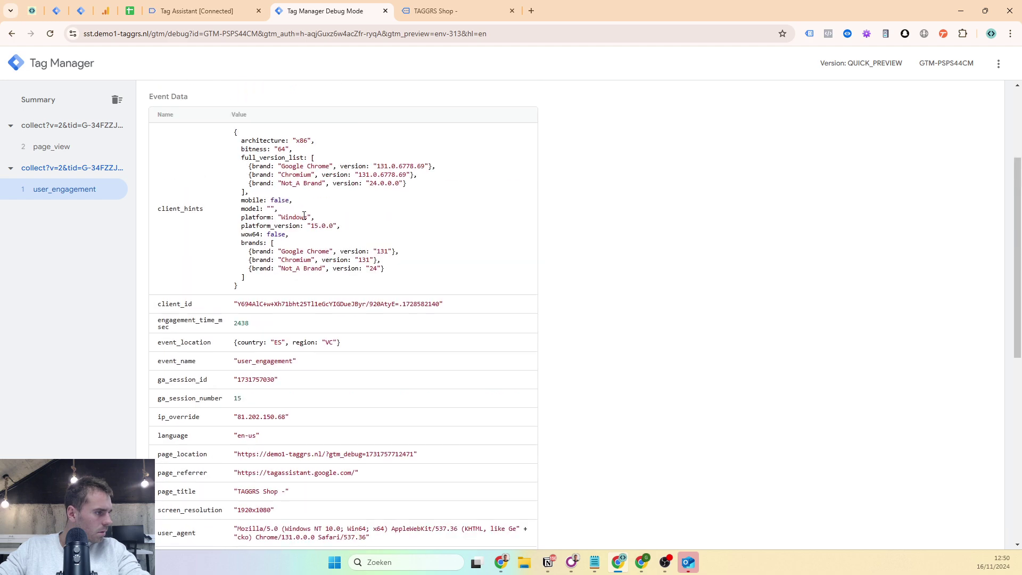
scroll(304, 215, "up", 3)
left_click(528, 159)
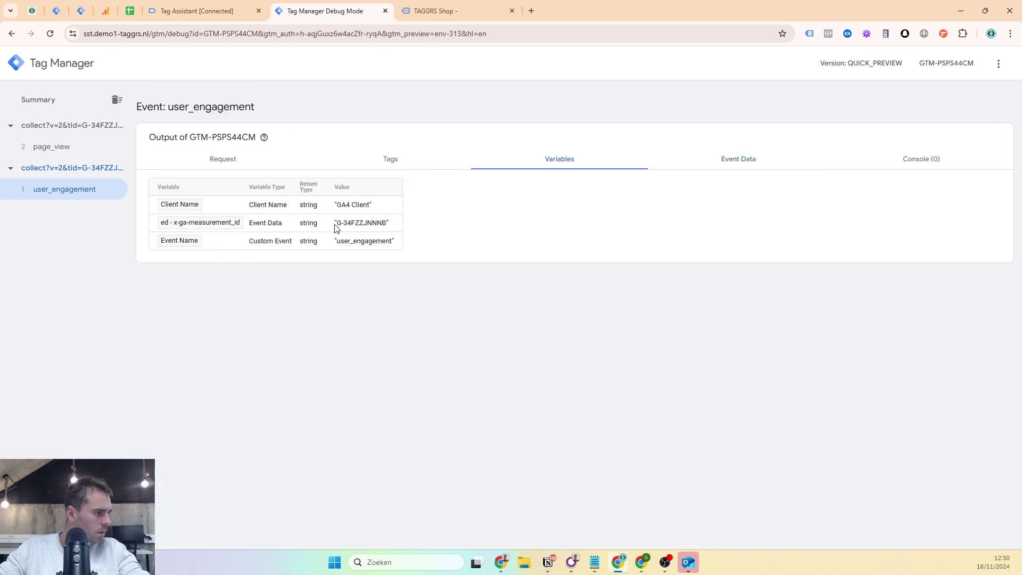
left_click_drag(341, 227, 388, 224)
left_click(345, 260)
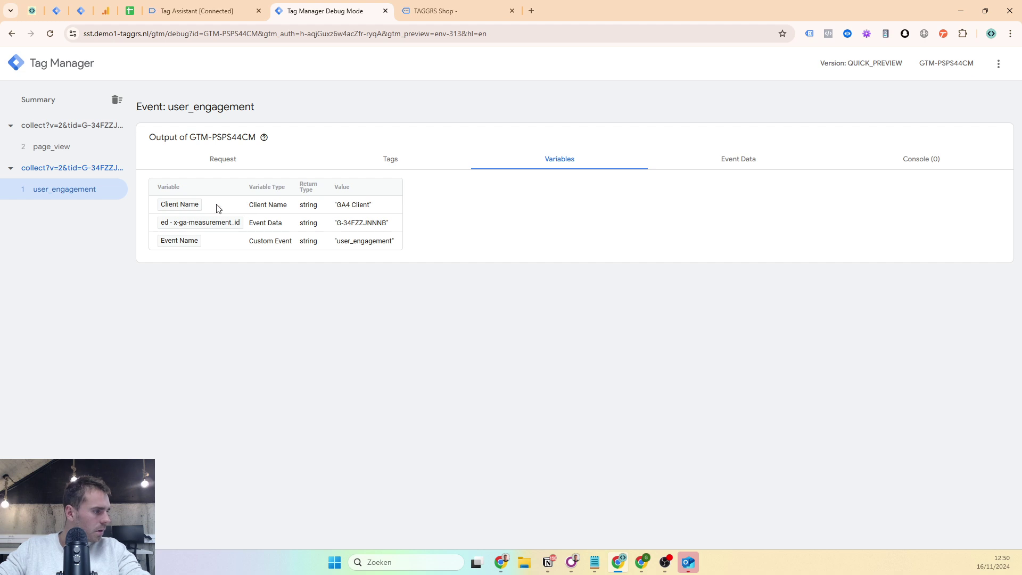
mouse_move(338, 207)
left_mouse_down()
mouse_move(372, 211)
mouse_move(355, 212)
left_mouse_up()
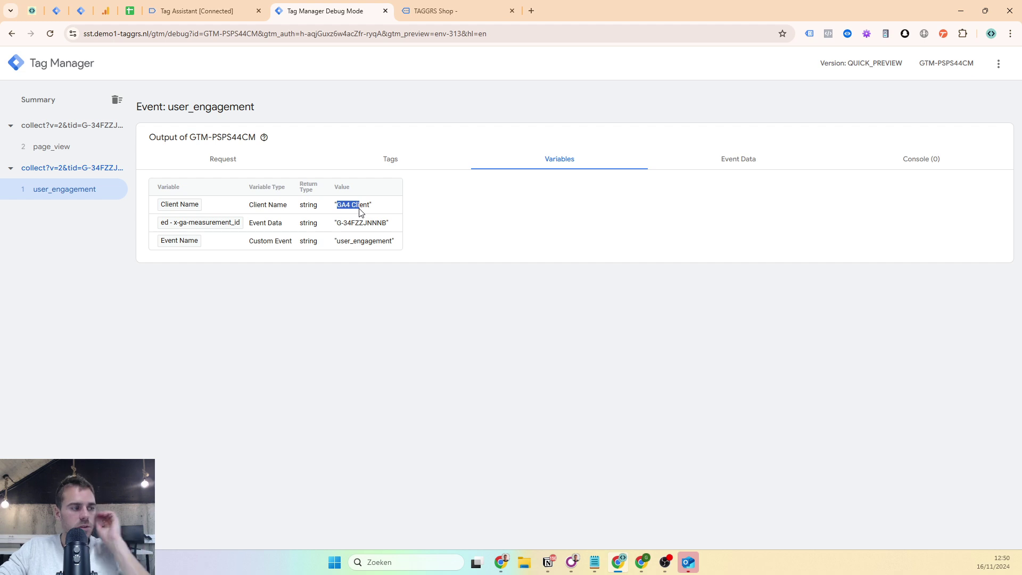
left_click(80, 11)
left_click(533, 181)
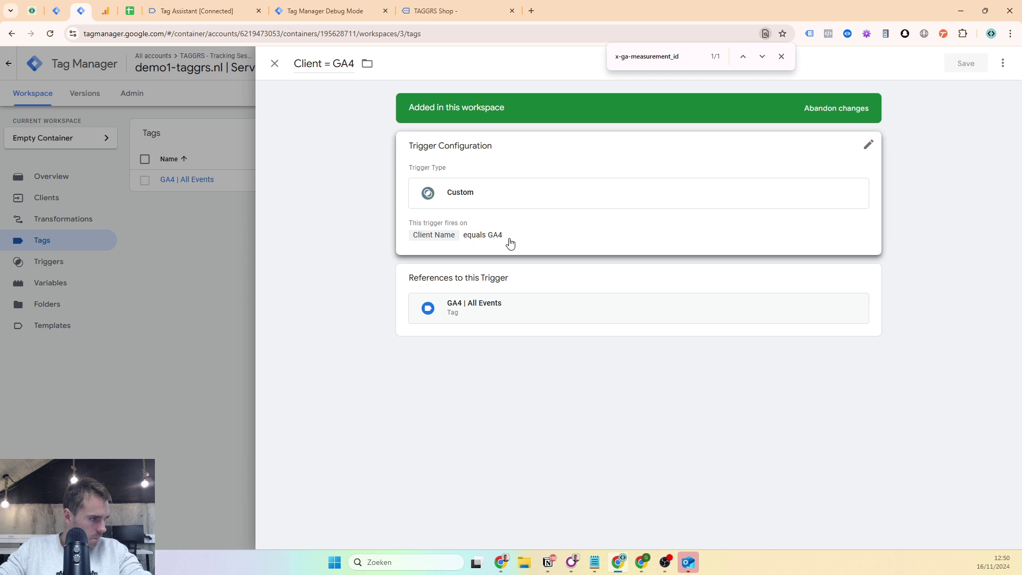
- Change the Client = GA4 trigger condition to Client Name contains GA4 and save it
left_click(506, 243)
left_click(624, 300)
left_click(614, 323)
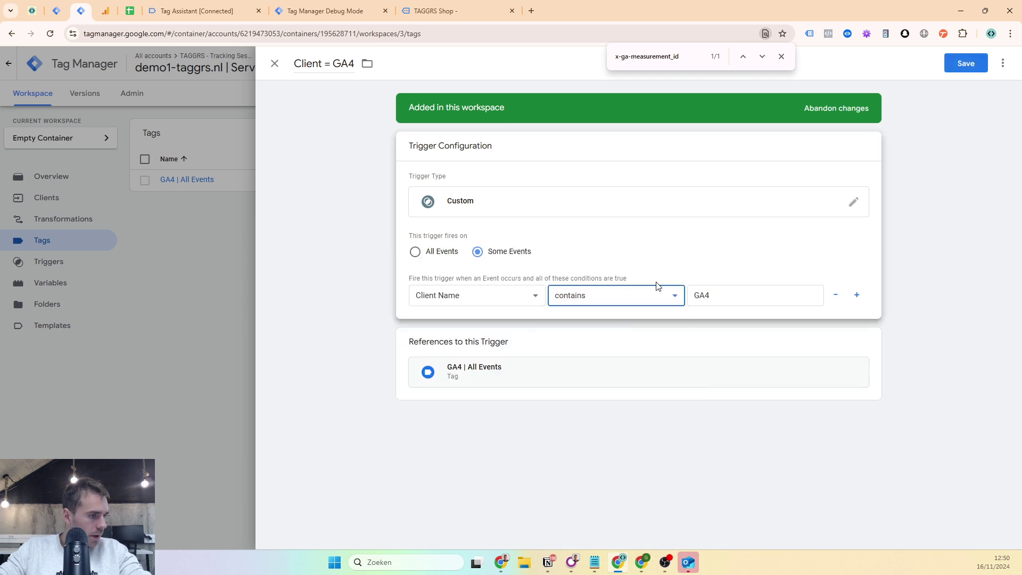
left_click(951, 64)
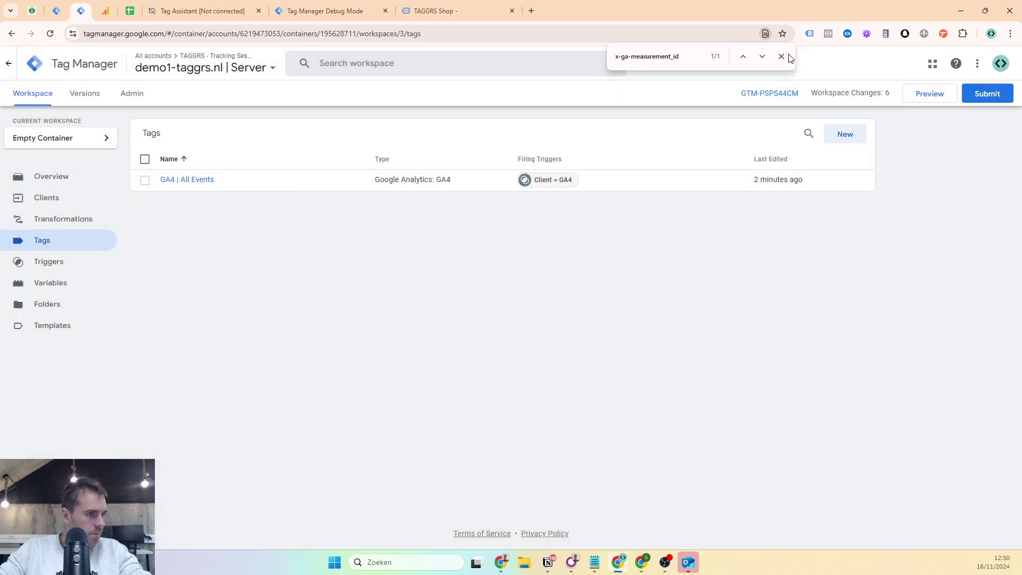
- Restart the server container preview and load the shop site with debugging connected
left_click(781, 56)
left_click(911, 103)
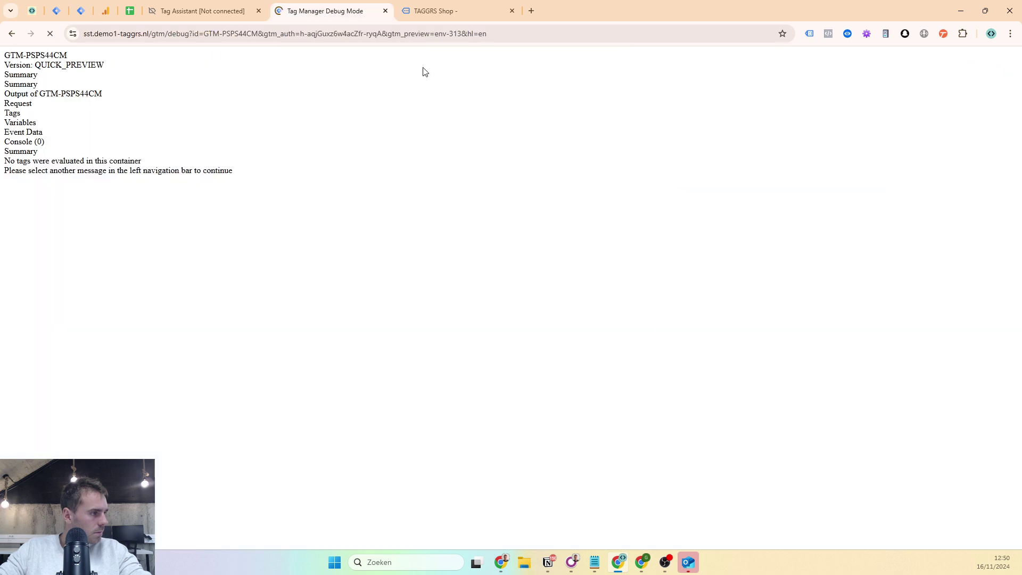
left_click(436, 11)
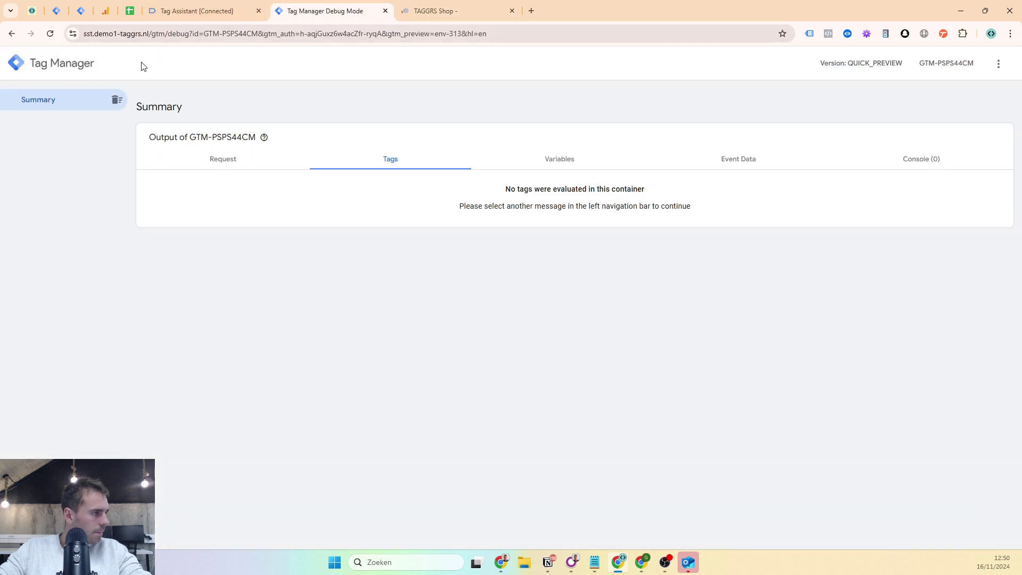
- Review page_view's request details and the tags fired for it in the server debugger
left_click(63, 147)
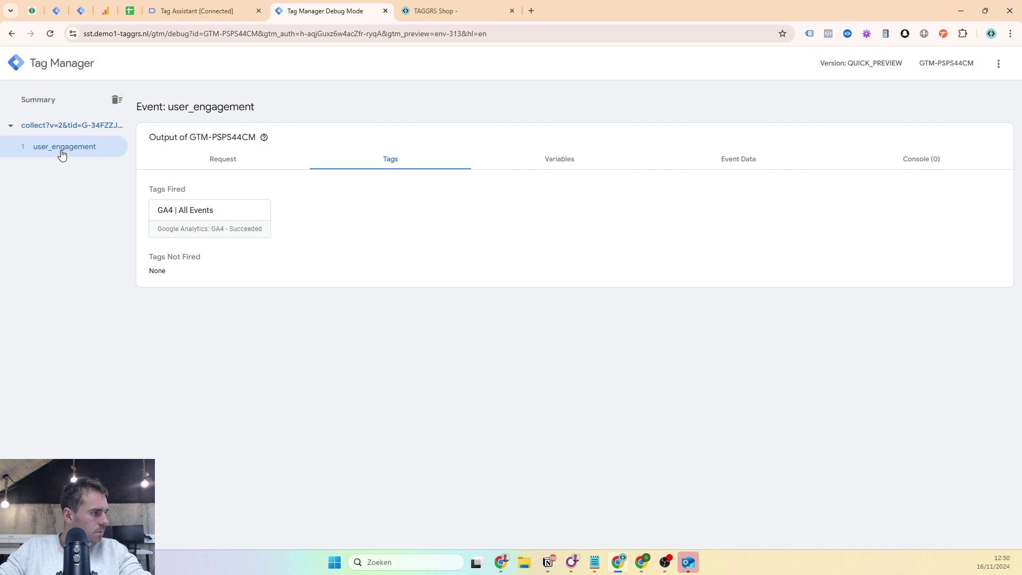
left_click(54, 148)
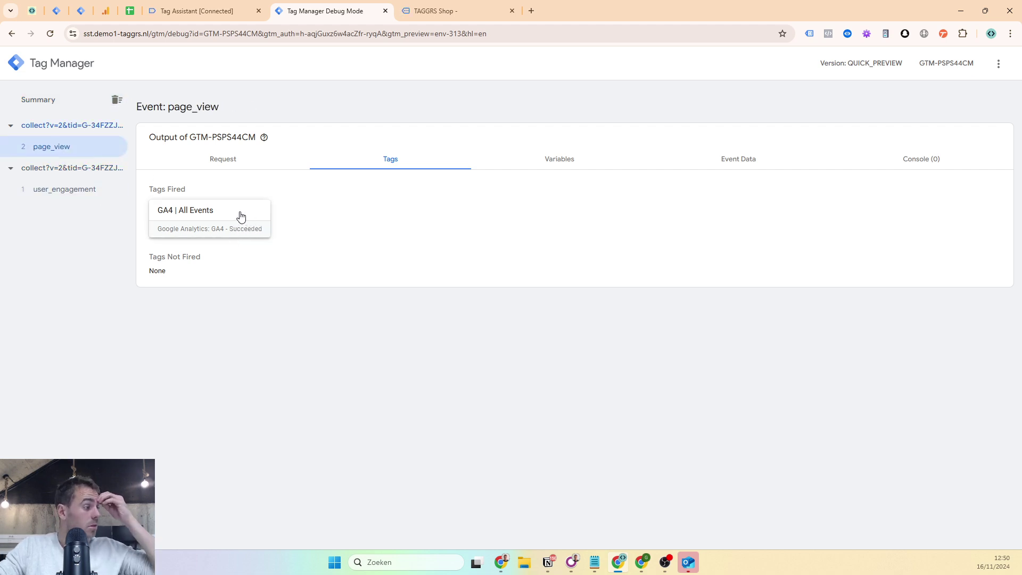
left_click(228, 163)
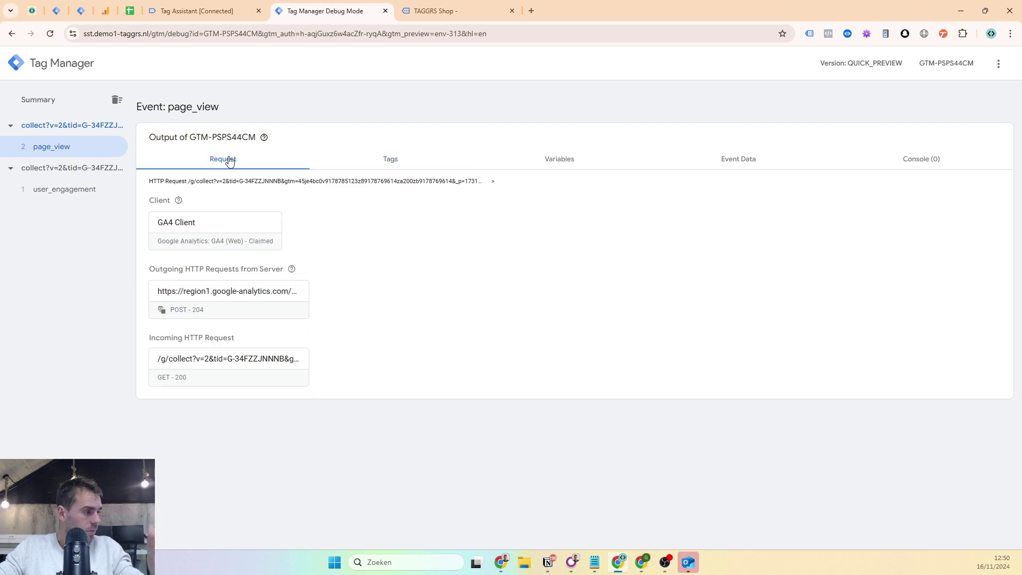
double_click(374, 155)
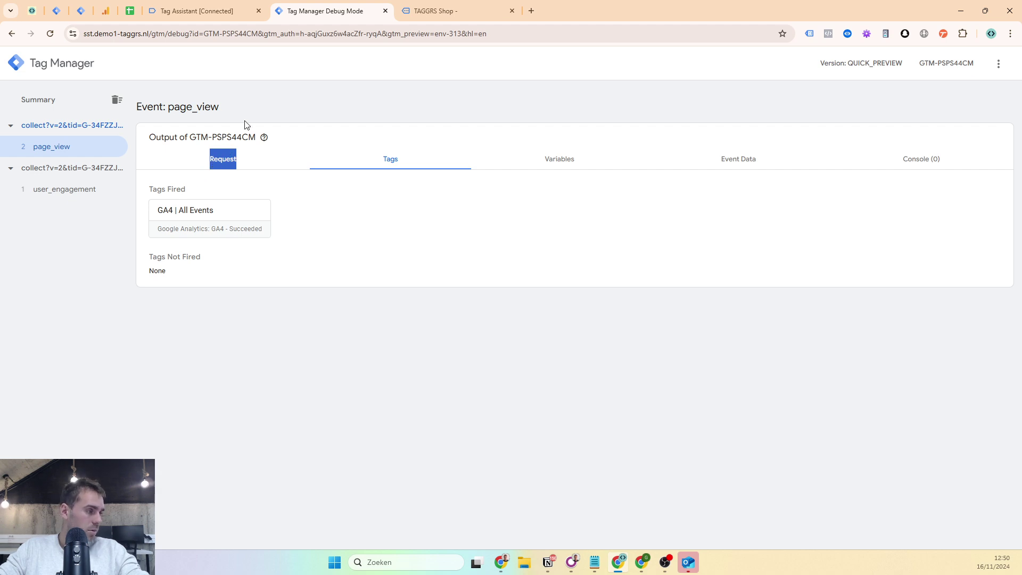
left_click(230, 160)
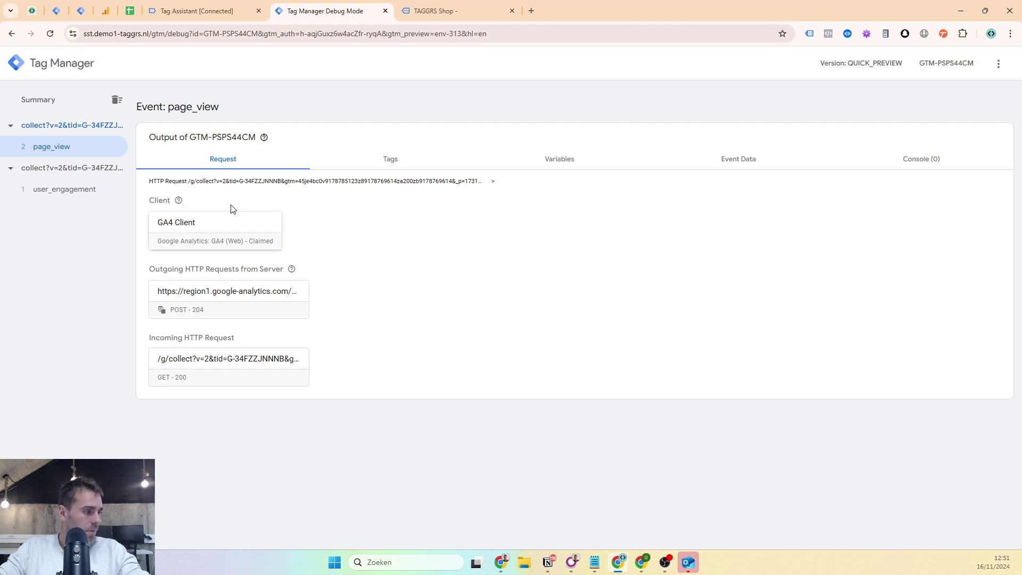
left_click(382, 166)
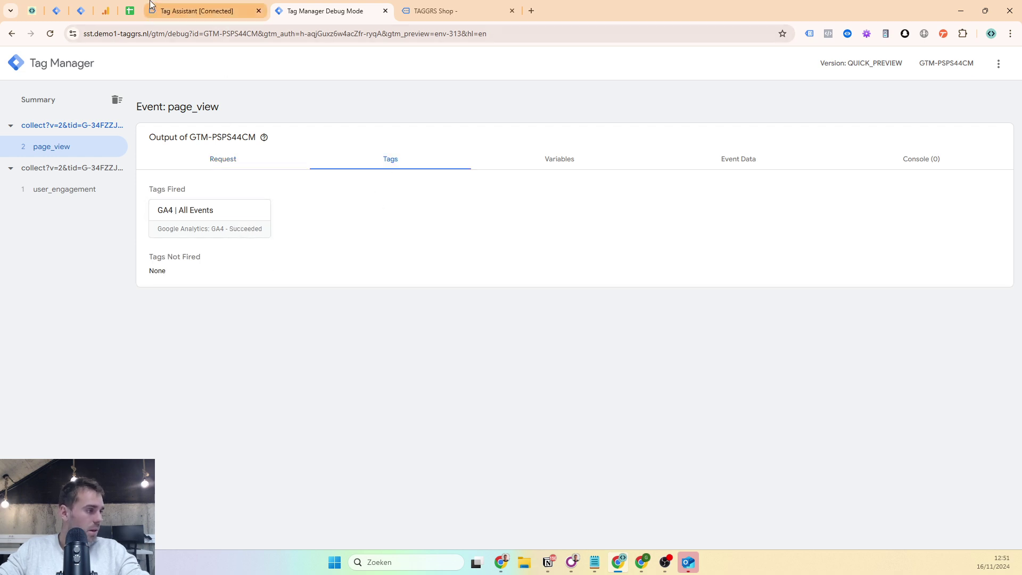
- Recheck the Client = GA4 trigger configuration in the server workspace, then return to the debugger
left_click(57, 9)
left_click(77, 7)
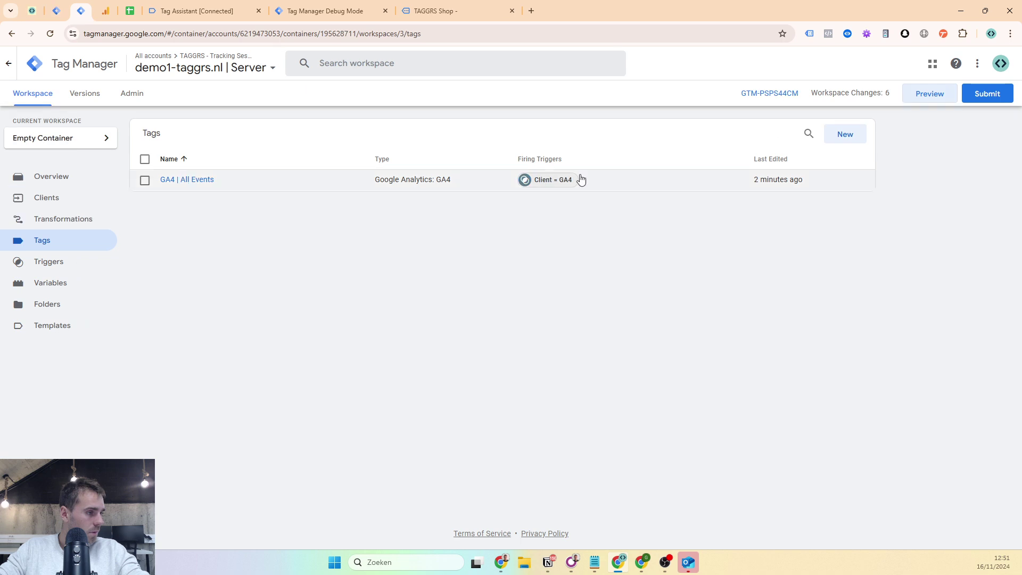
left_click(572, 182)
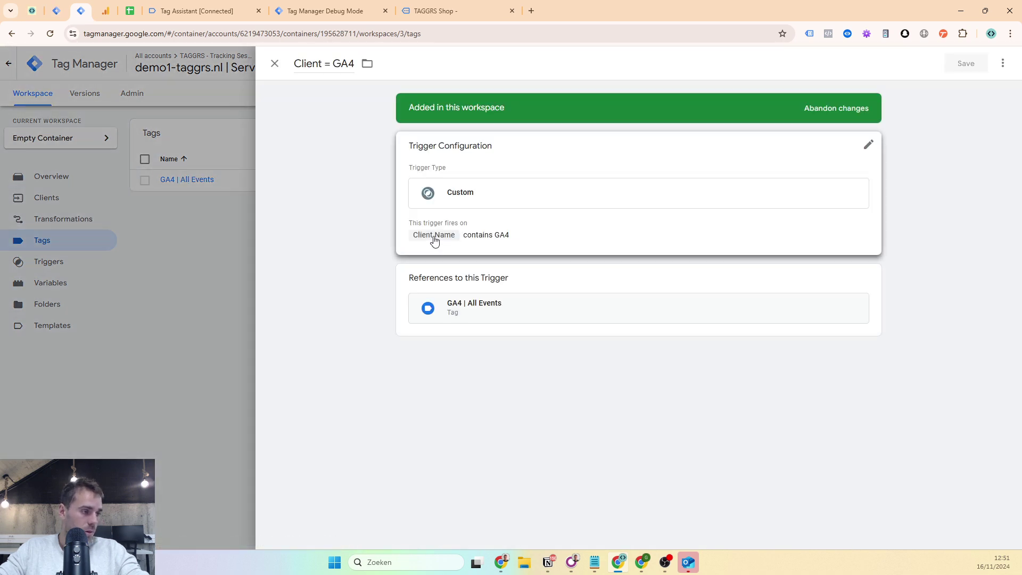
left_click(205, 10)
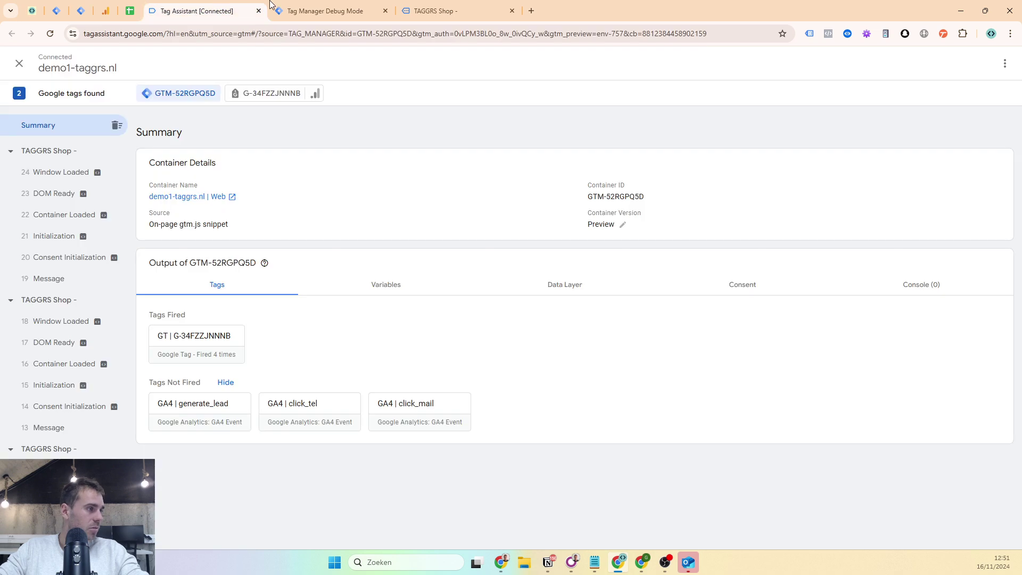
left_click(326, 10)
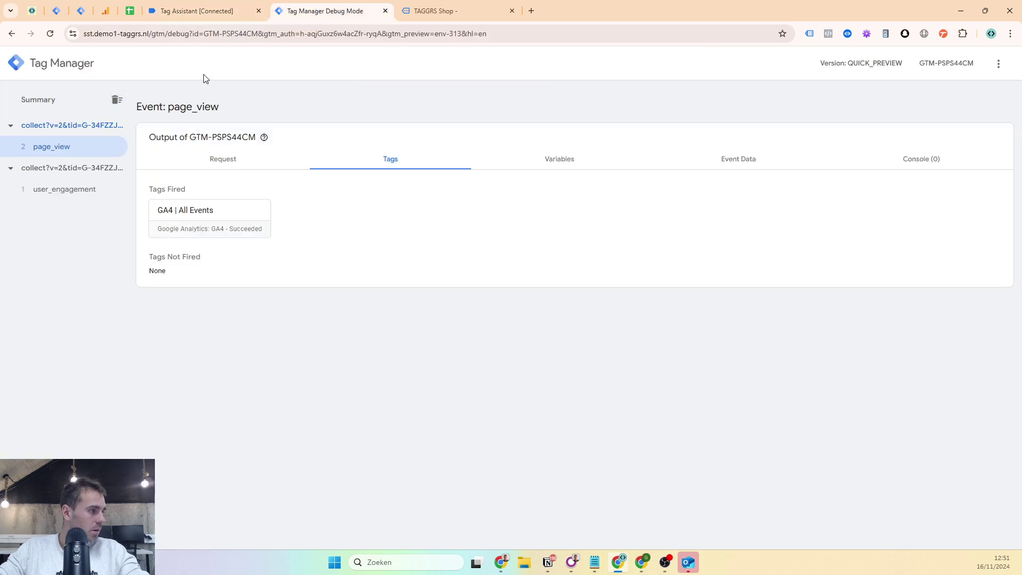
- Inspect page_view's Variables and full Event Data, highlighting the measurement ID
left_click(541, 158)
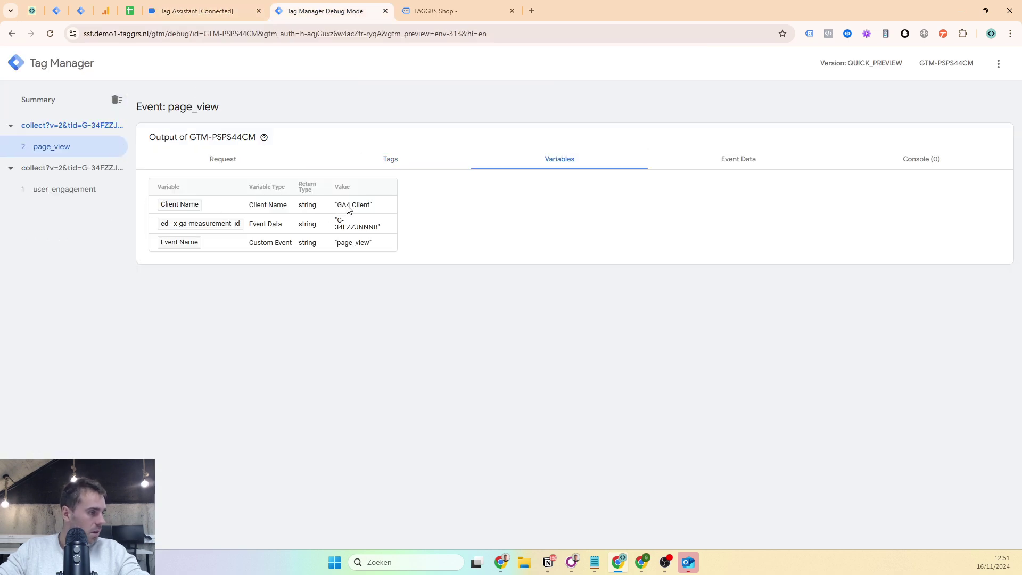
left_click(347, 211)
left_click(734, 159)
scroll(296, 277, "down", 3)
left_click(355, 515)
scroll(358, 415, "down", 6)
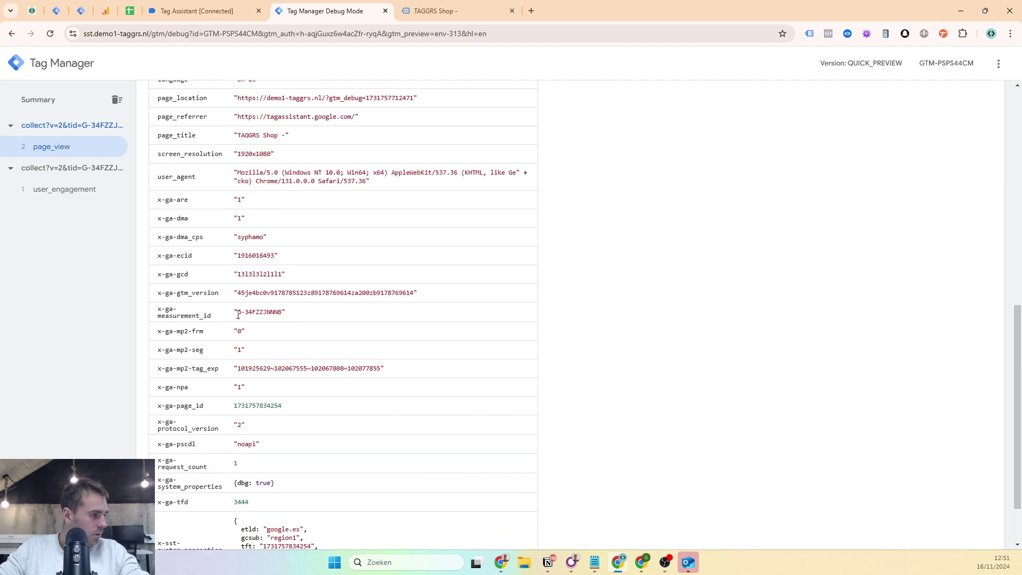
left_click_drag(238, 315, 277, 318)
scroll(287, 309, "up", 10)
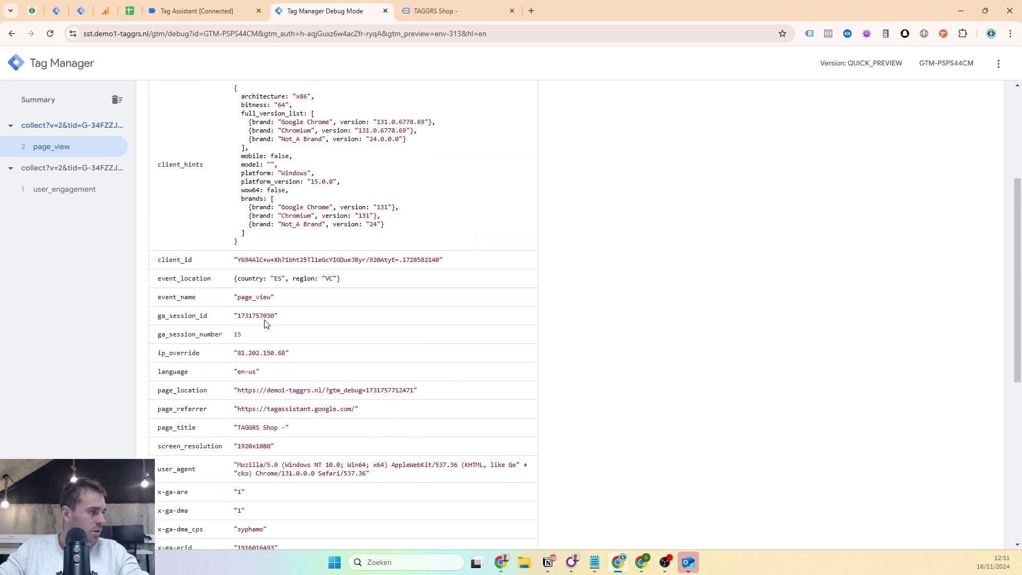
- Open the fired GA4 | All Events tag details to verify its measurement ID, then switch to the shop
left_click(337, 165)
left_click(229, 222)
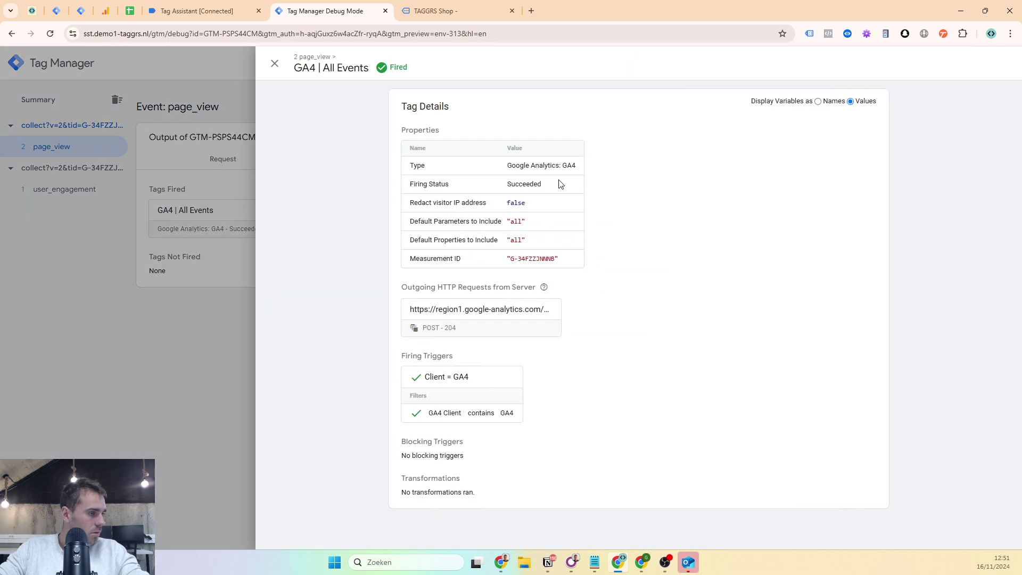
left_click_drag(511, 259, 557, 263)
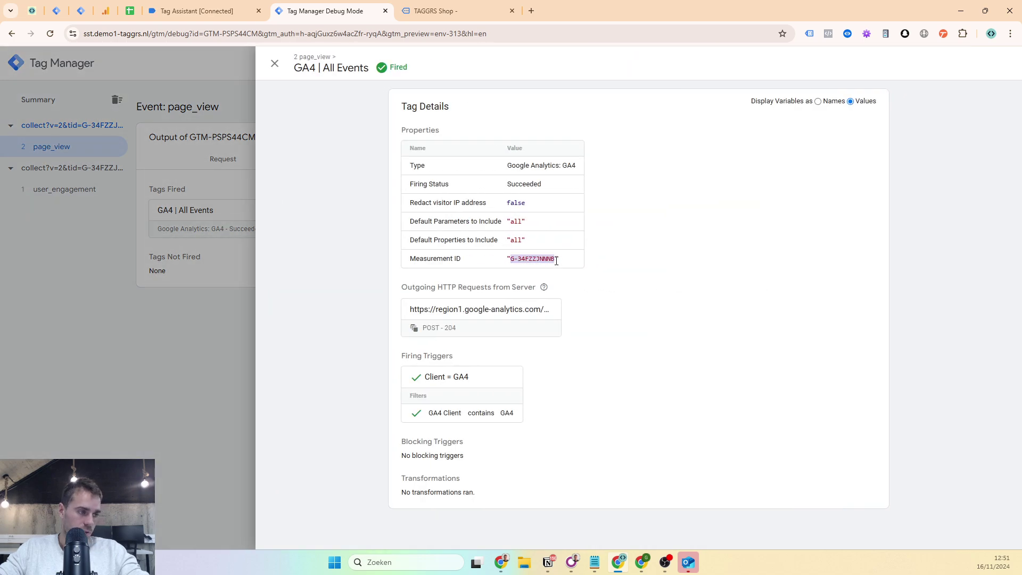
left_click(280, 64)
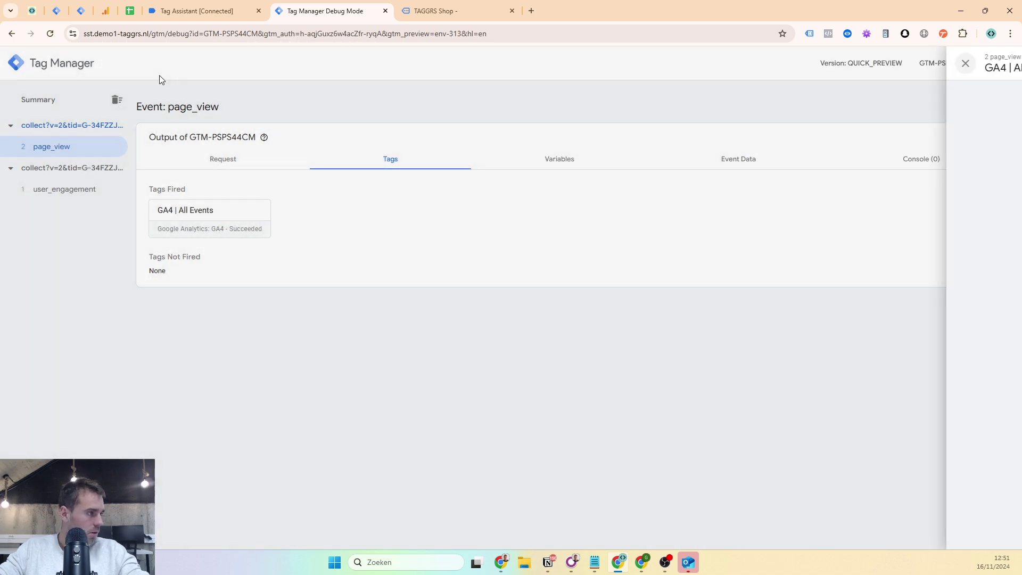
left_click(425, 13)
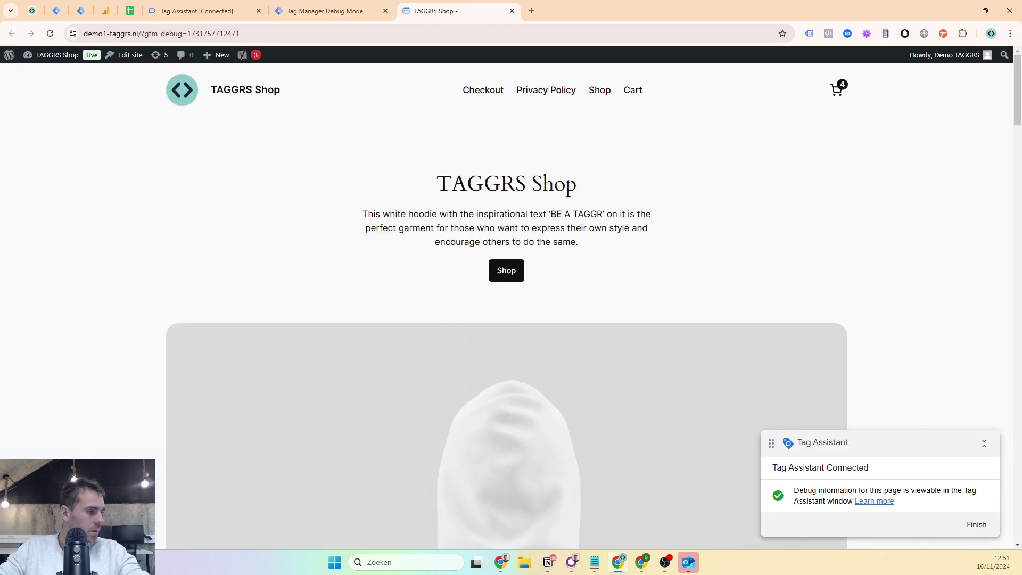
- On the shop's Contact page, trigger the Call us and Mail us links
left_click(537, 96)
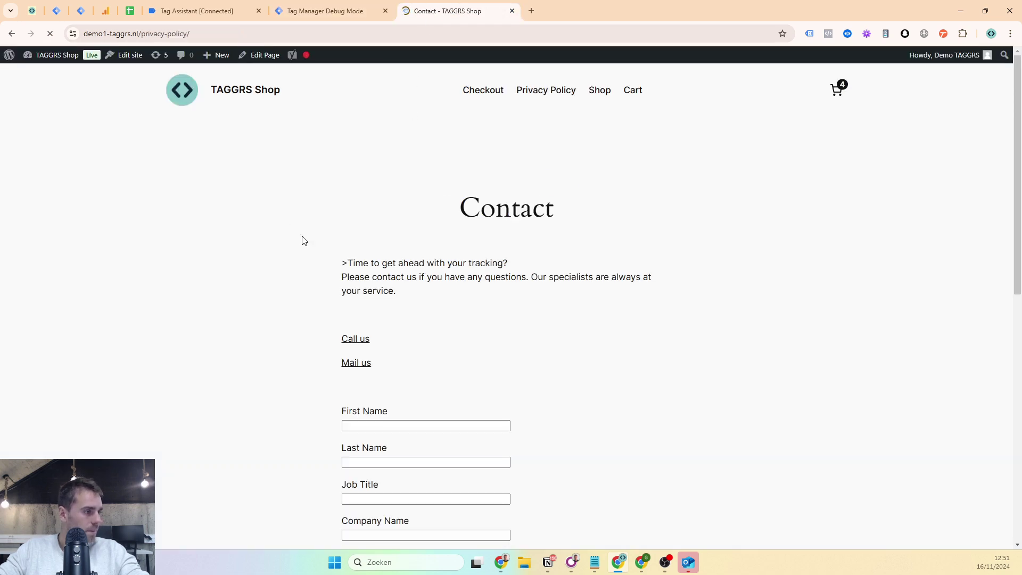
scroll(330, 250, "down", 3)
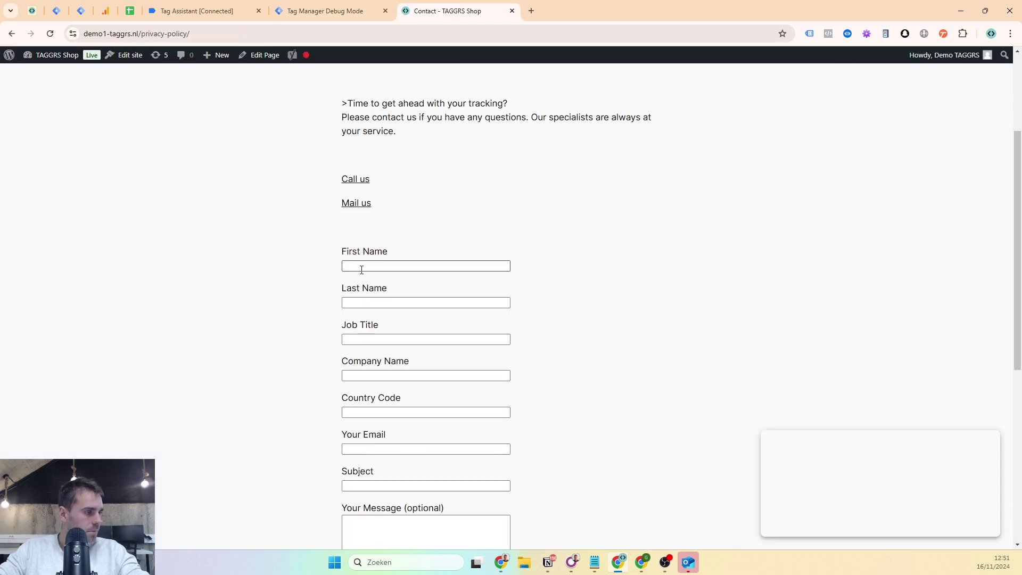
left_click(867, 34)
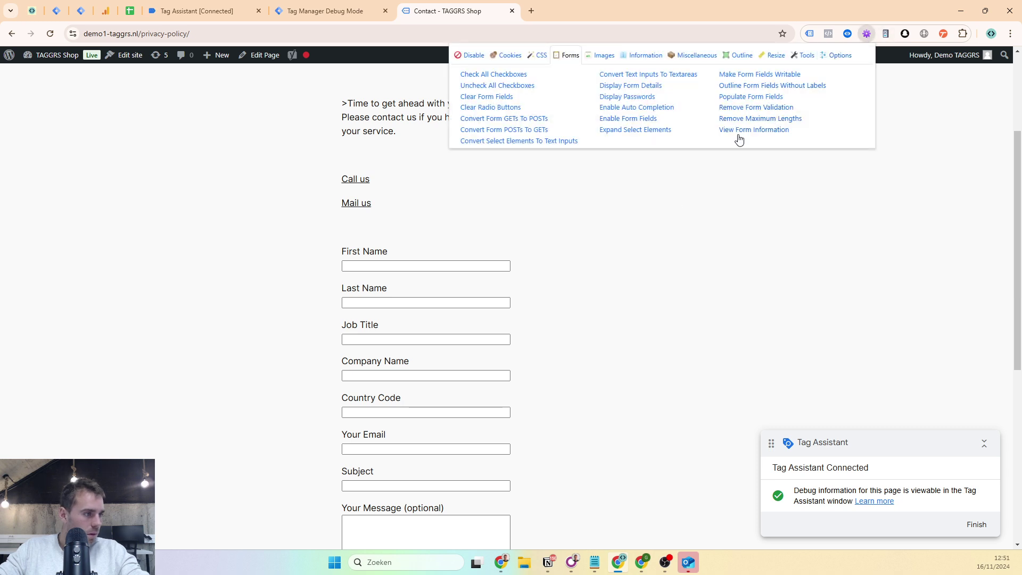
left_click(381, 205)
left_click(359, 178)
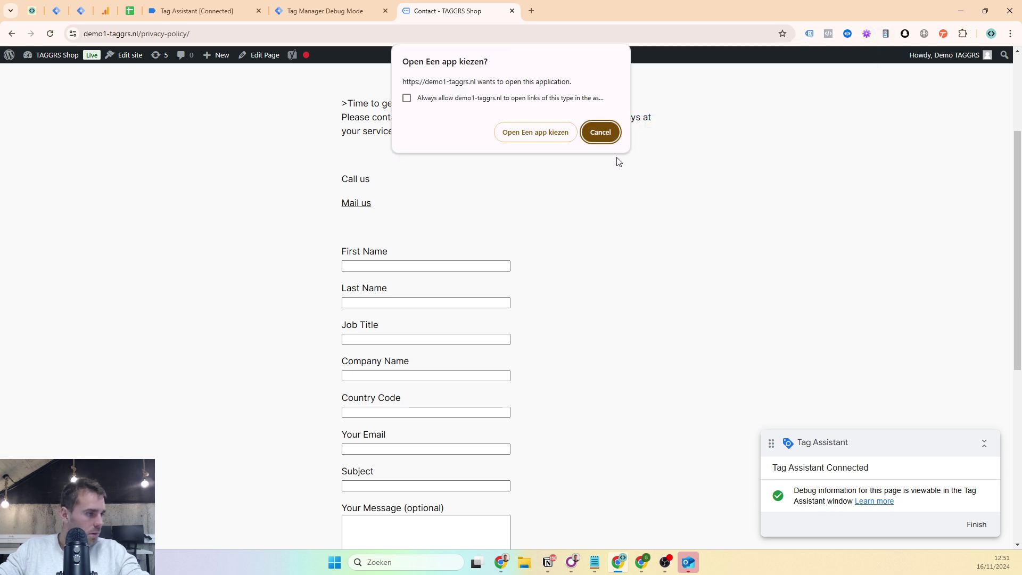
left_click(600, 132)
left_click(356, 203)
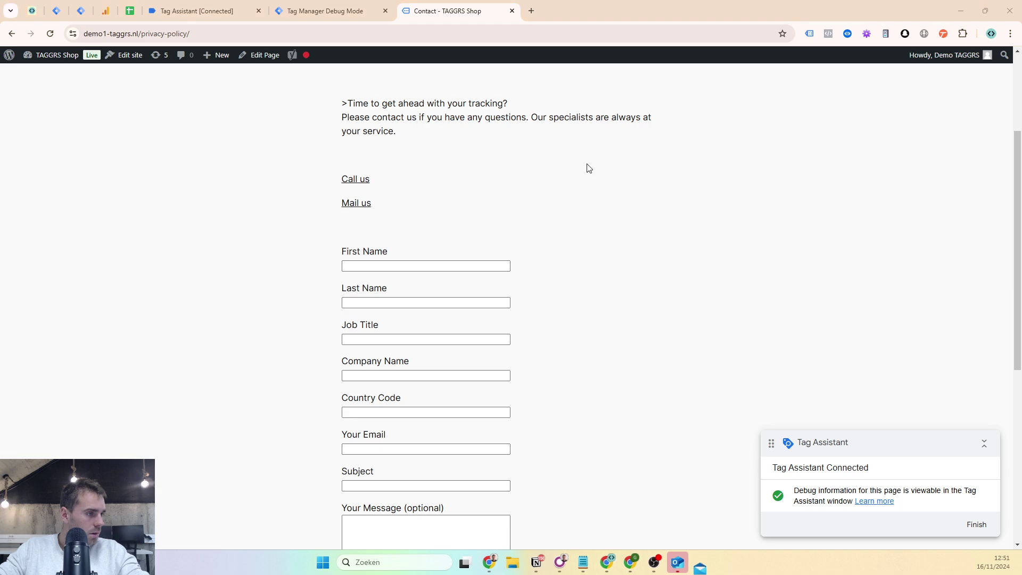
- Fill the contact form with sample data via Populate Form Fields and submit it
left_click(481, 265)
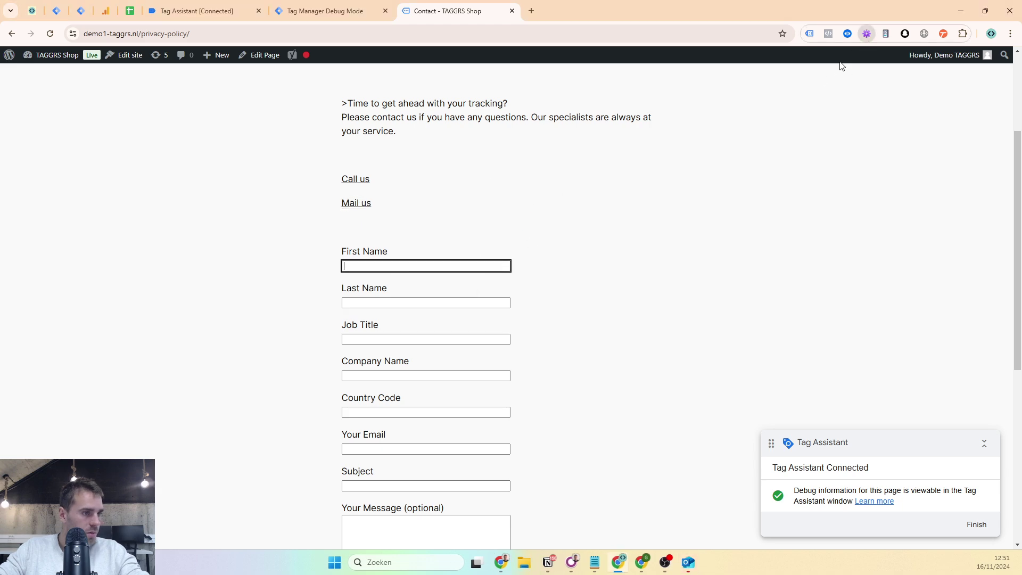
left_click(866, 35)
left_click(753, 98)
scroll(604, 279, "down", 6)
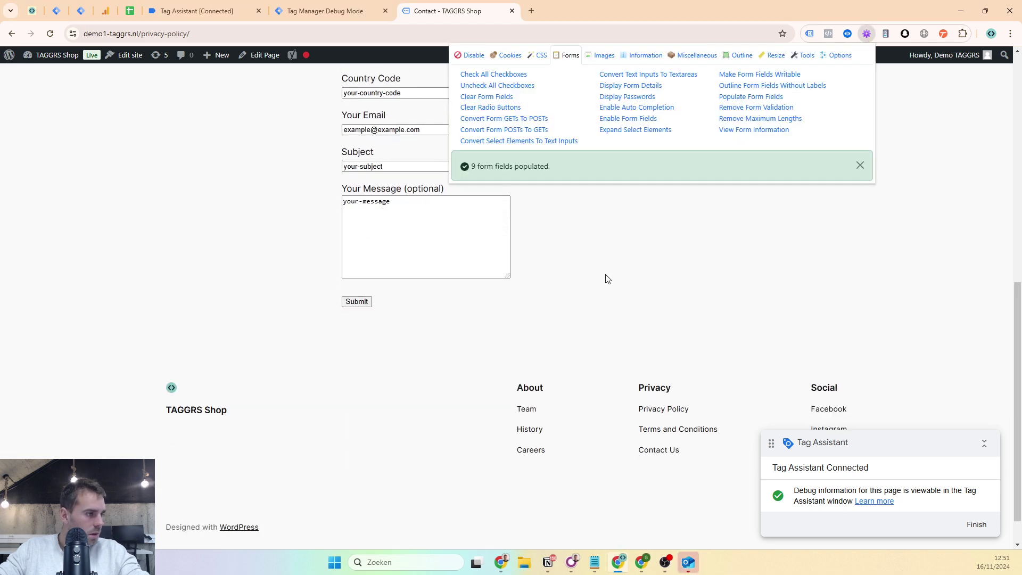
left_click(367, 303)
- Review the click_tel, click_mail and generate_lead events and open the fired GA4 tag's details
left_click(326, 11)
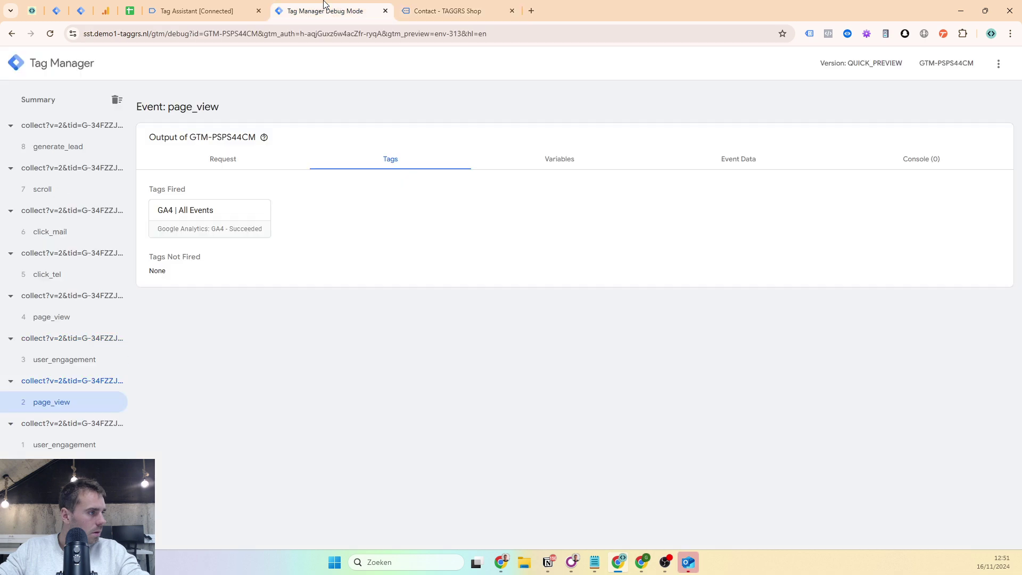
left_click(81, 274)
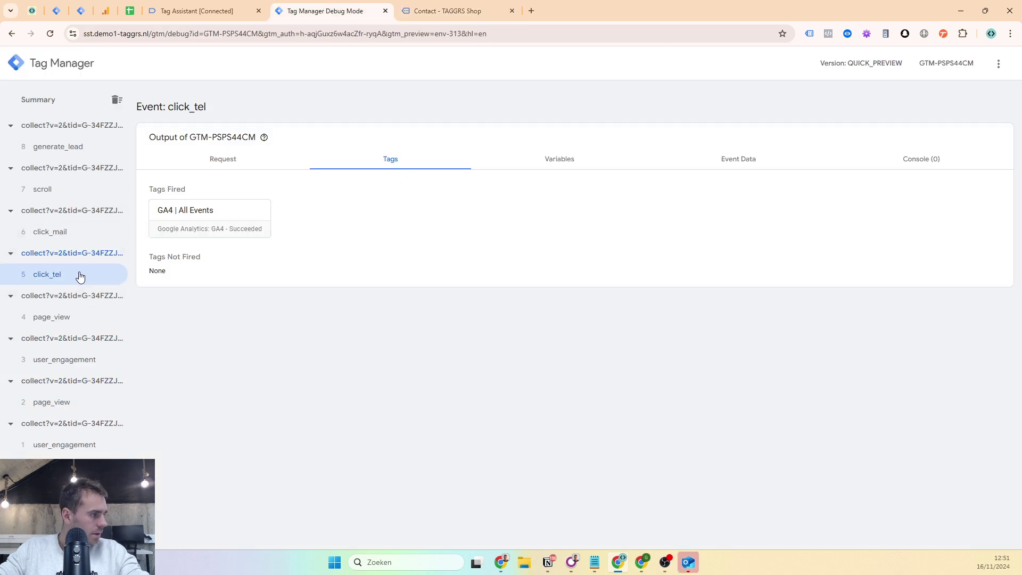
left_click(80, 231)
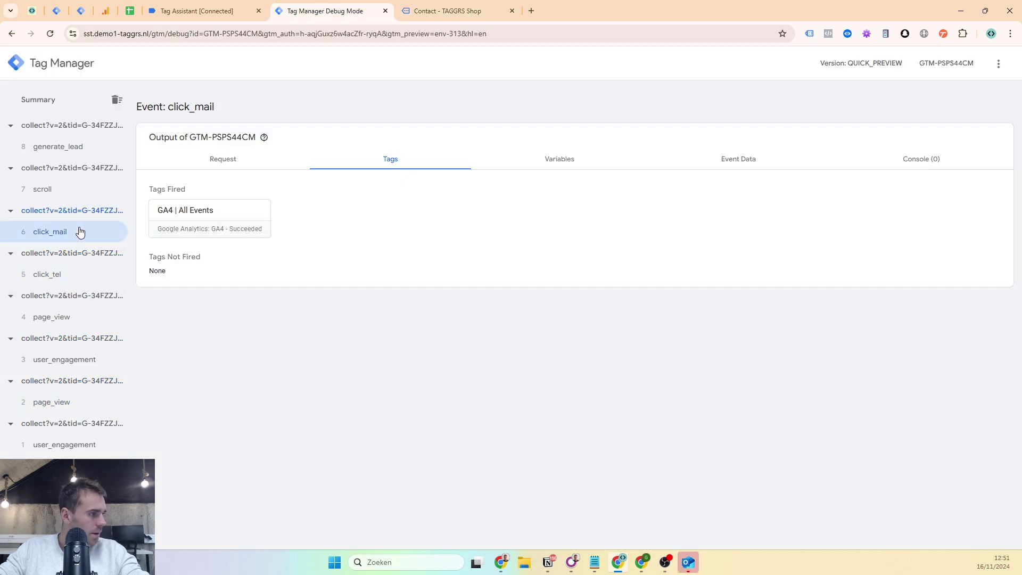
left_click(80, 149)
left_click(227, 162)
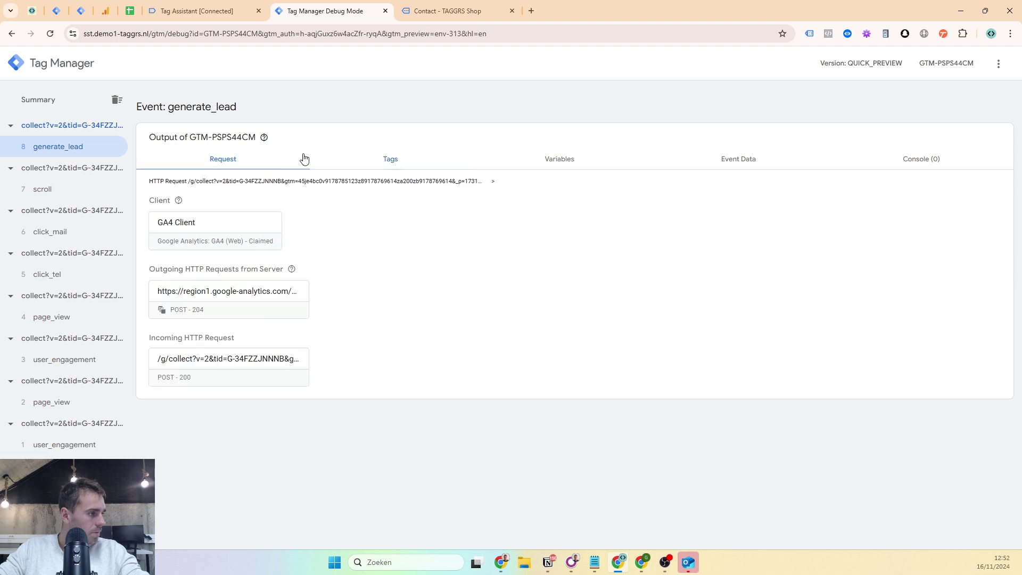
left_click(319, 160)
left_click(248, 211)
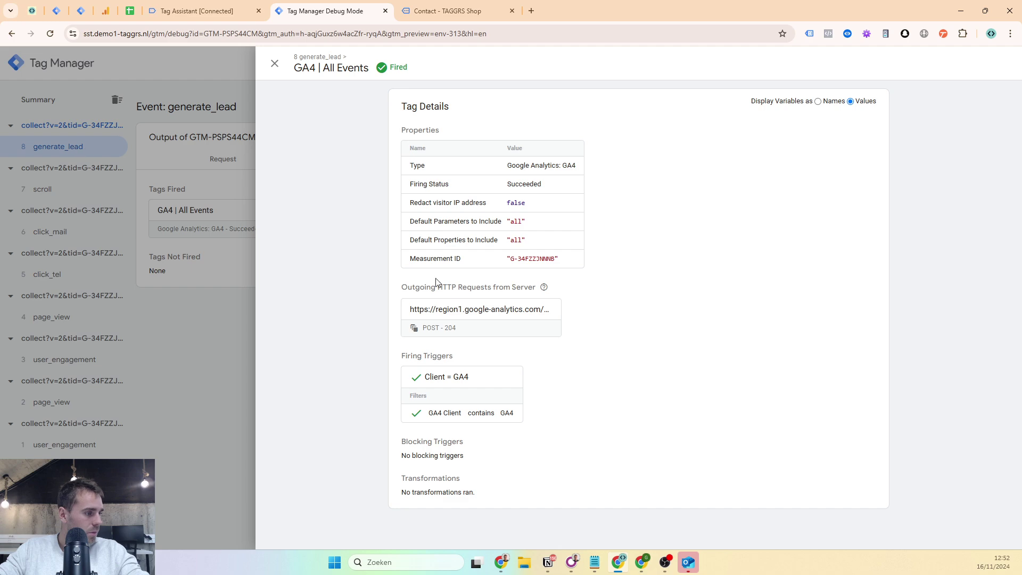
- Find generate_lead in the outgoing Google Analytics request URL with its 204 status, then close the panels
left_click(462, 310)
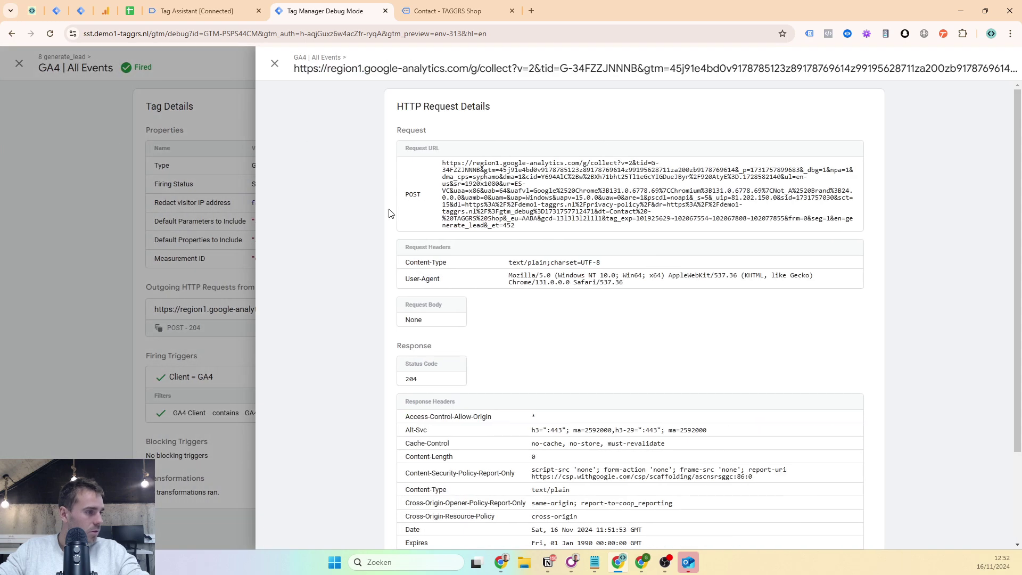
key("ctrl+f")
type("genereat")
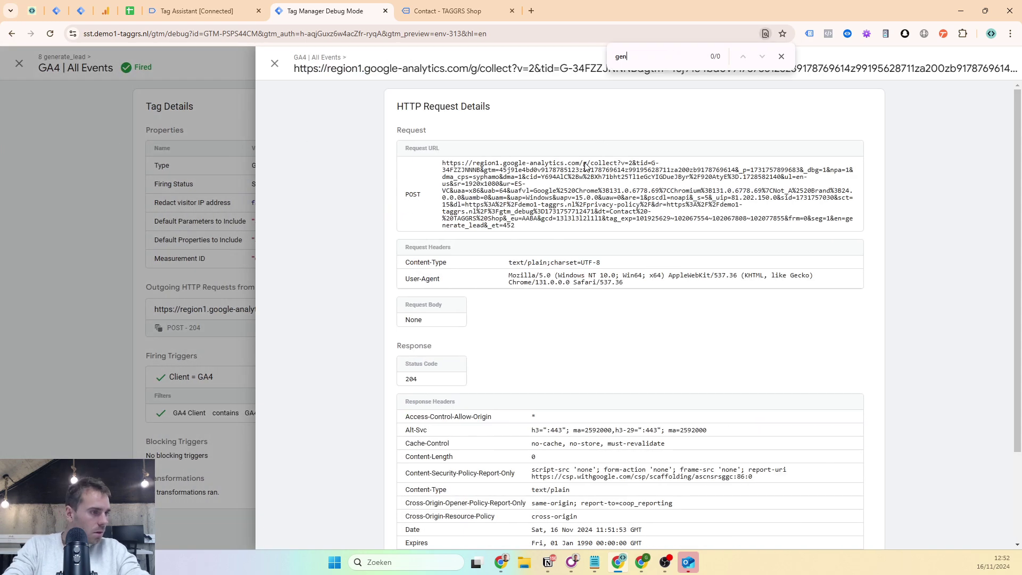
key("BackSpace")
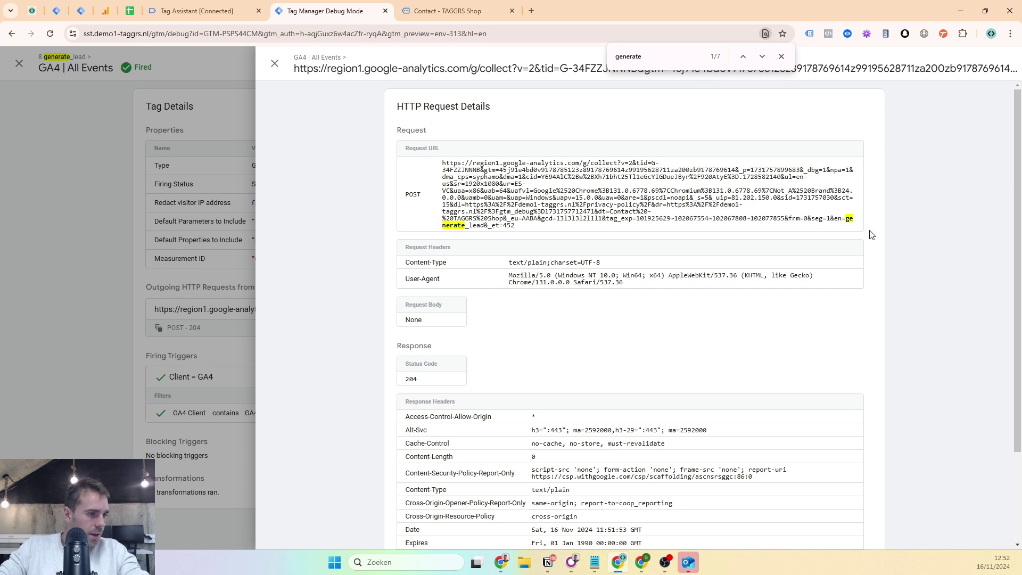
left_click_drag(848, 225, 484, 231)
scroll(492, 228, "down", 5)
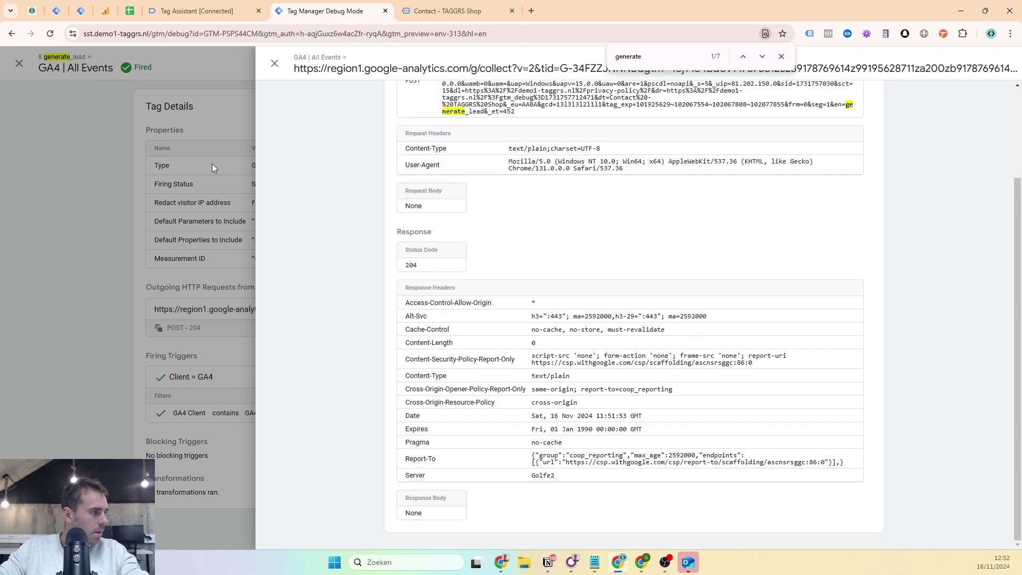
left_click(211, 164)
left_click(215, 143)
- Open DebugView from the Google Analytics Admin settings
left_click(128, 11)
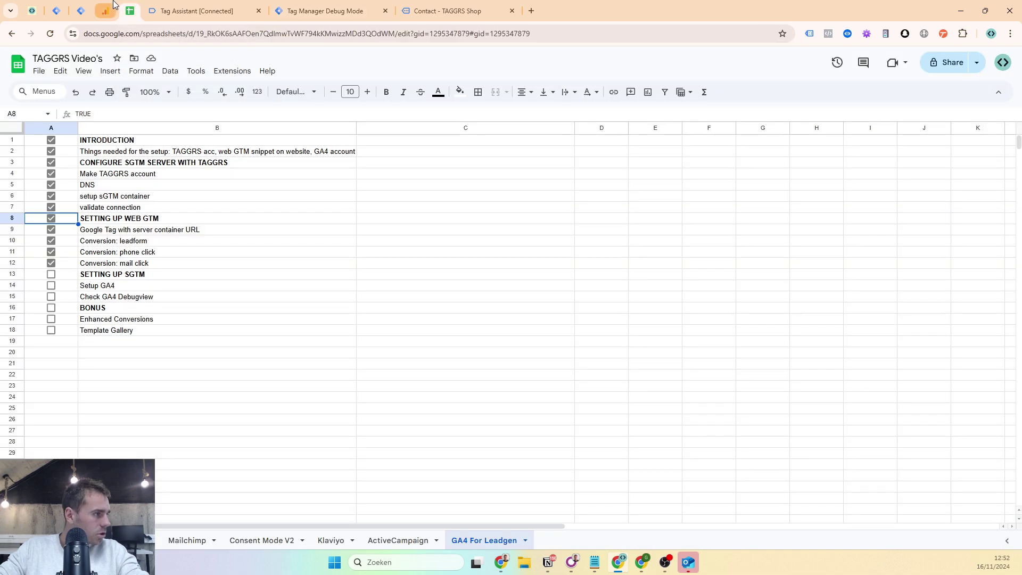
left_click(108, 11)
left_click(136, 194)
left_click(14, 532)
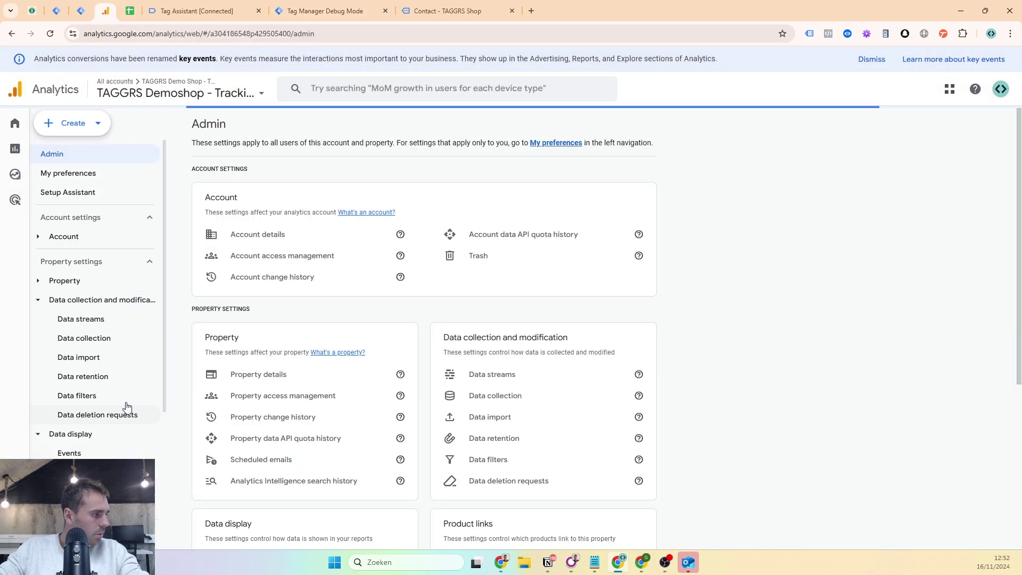
scroll(426, 400, "down", 5)
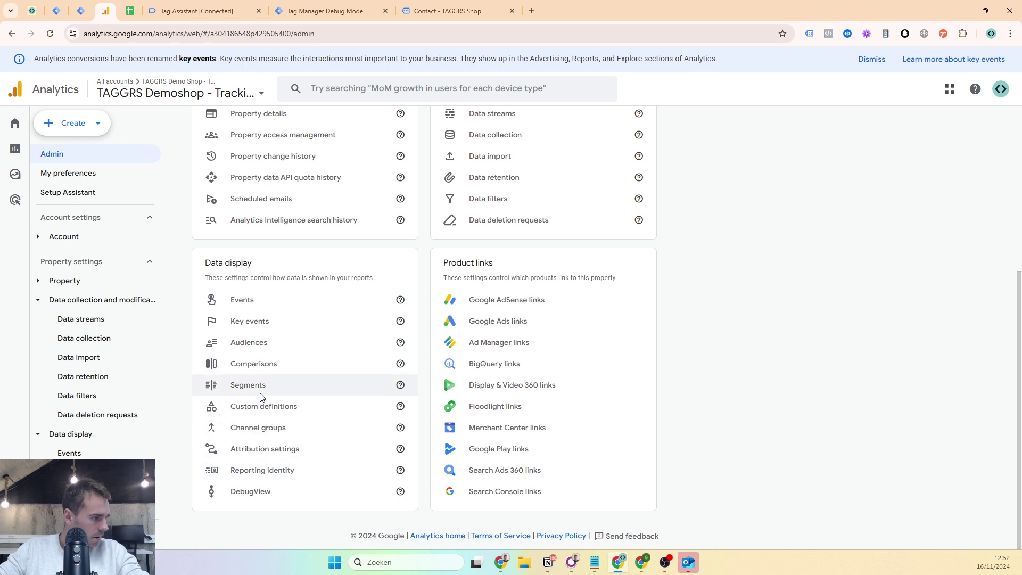
left_click(264, 489)
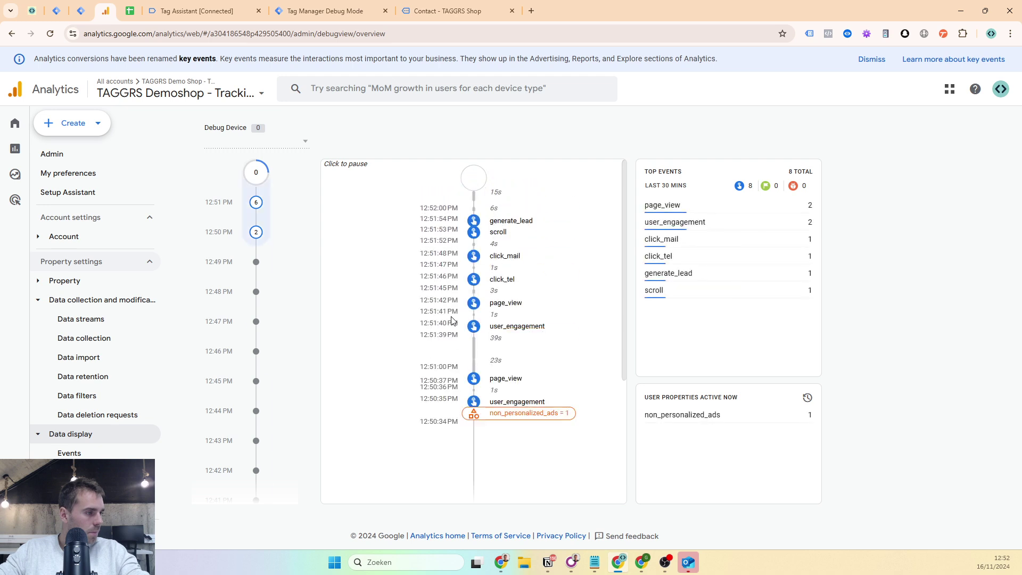
- Inspect the generate_lead and click_mail event parameters in the DebugView timeline
left_click(474, 257)
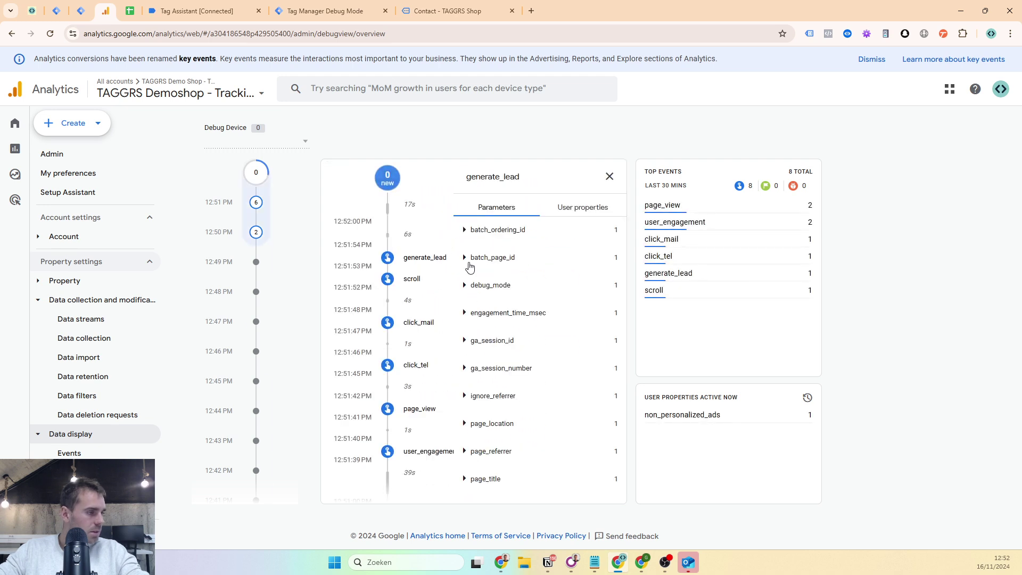
left_click(405, 324)
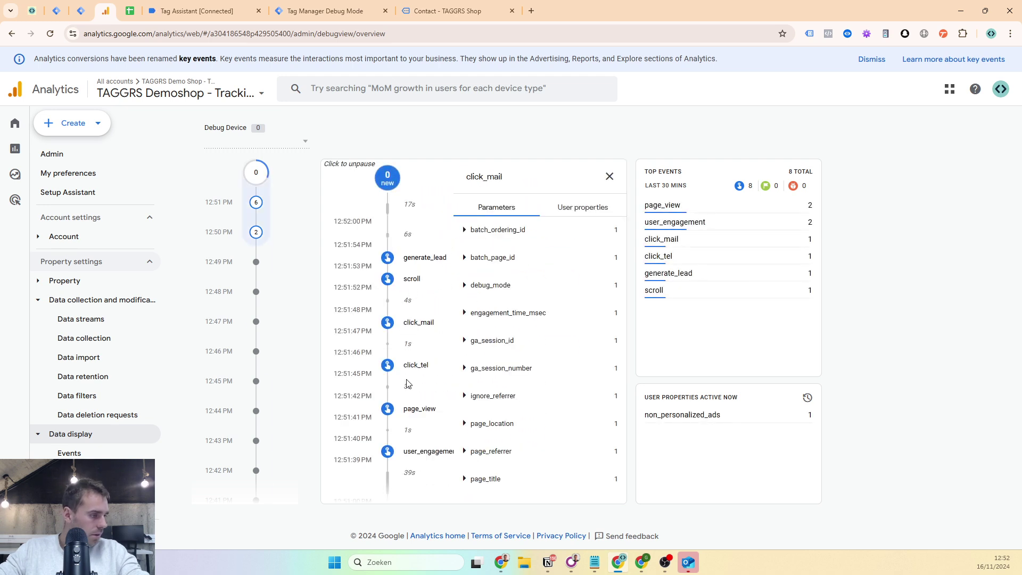
scroll(415, 372, "down", 3)
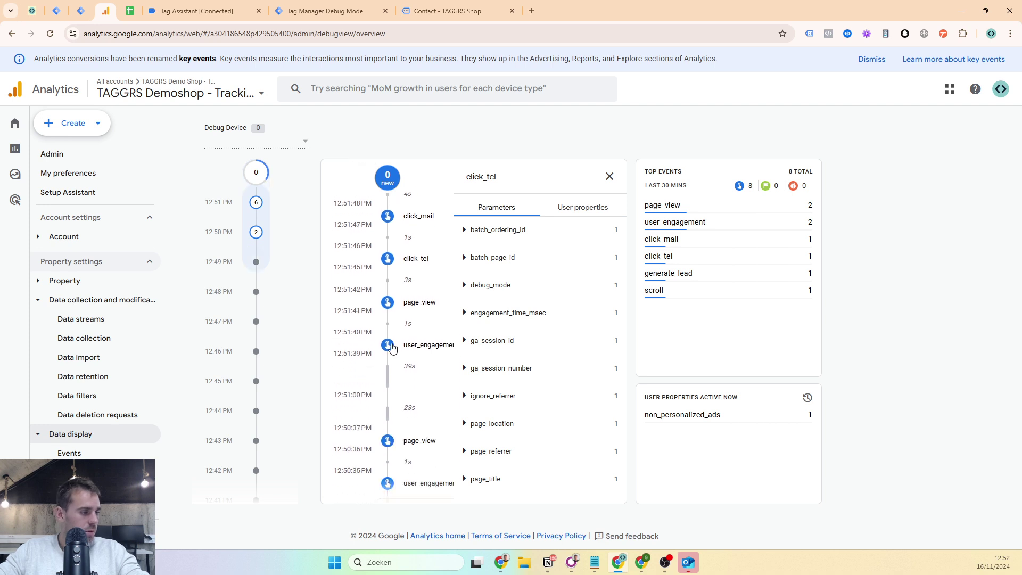
scroll(421, 410, "up", 2)
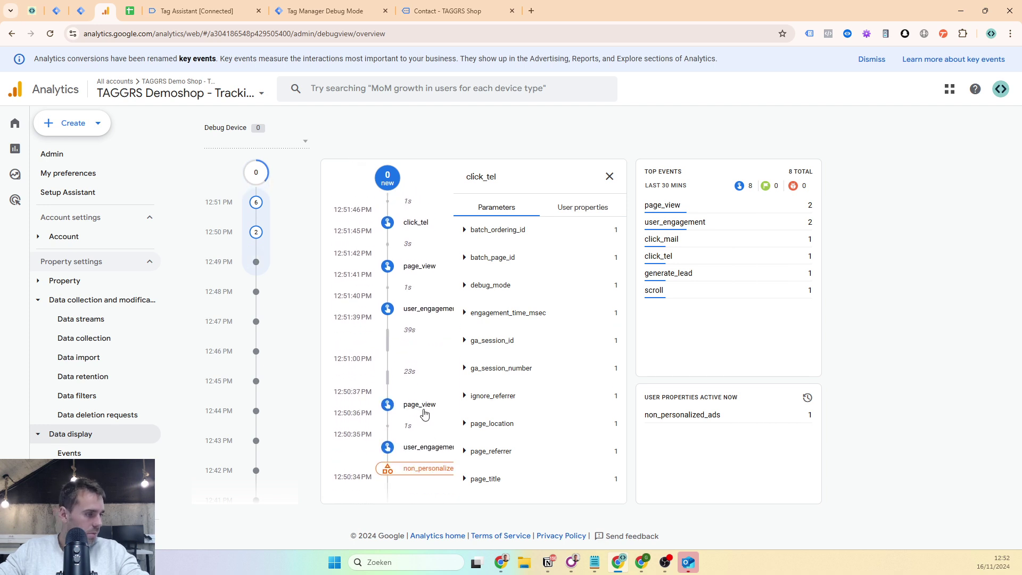
left_click(610, 176)
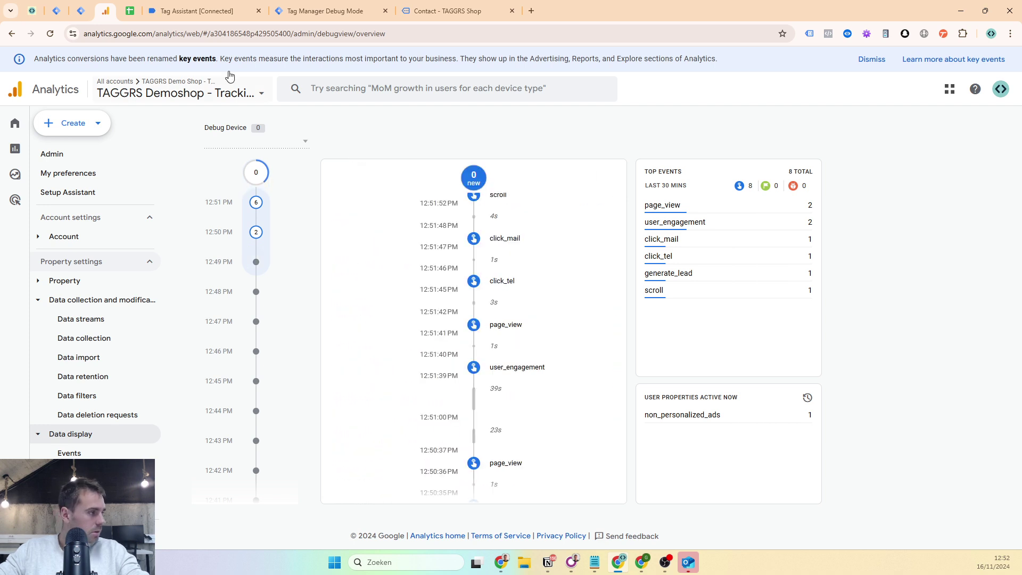
left_click(123, 5)
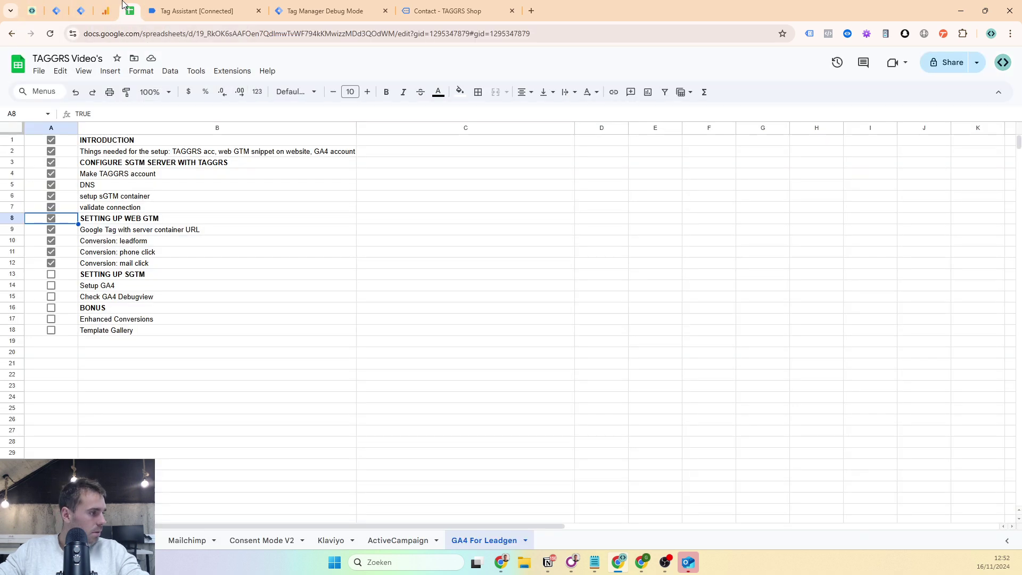
- Tick Check GA4 Debugview, Setup GA4 and SETTING UP SGTM, then select cells B16 and B17
left_click(51, 297)
left_click(52, 286)
left_click(54, 274)
left_click(130, 312)
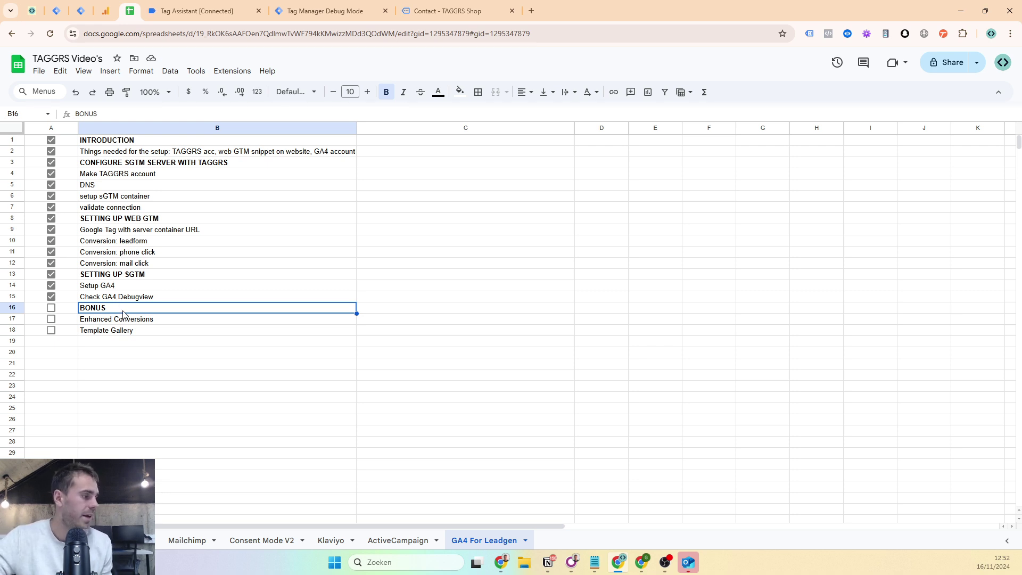
left_click(97, 320)
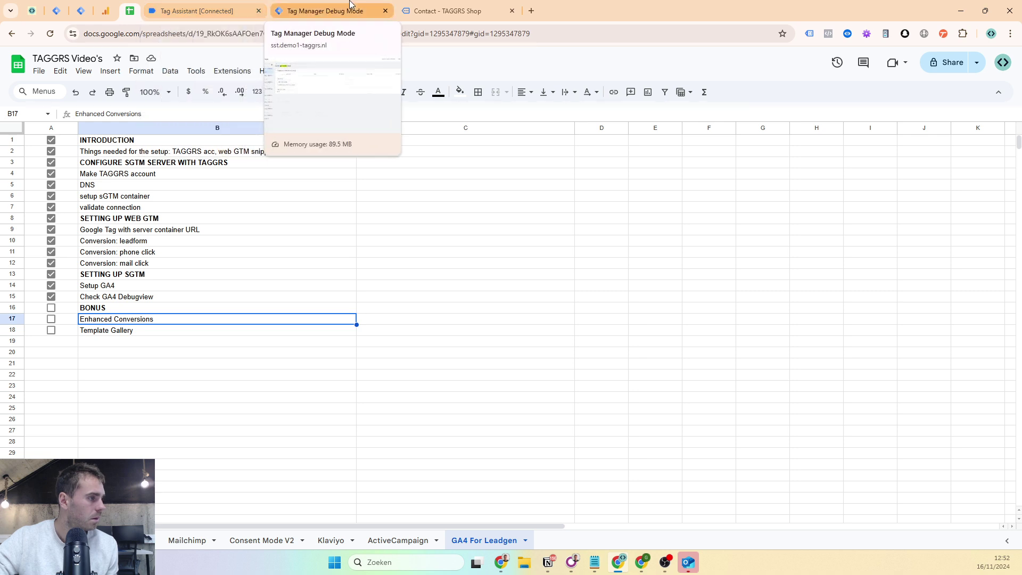
left_click(200, 9)
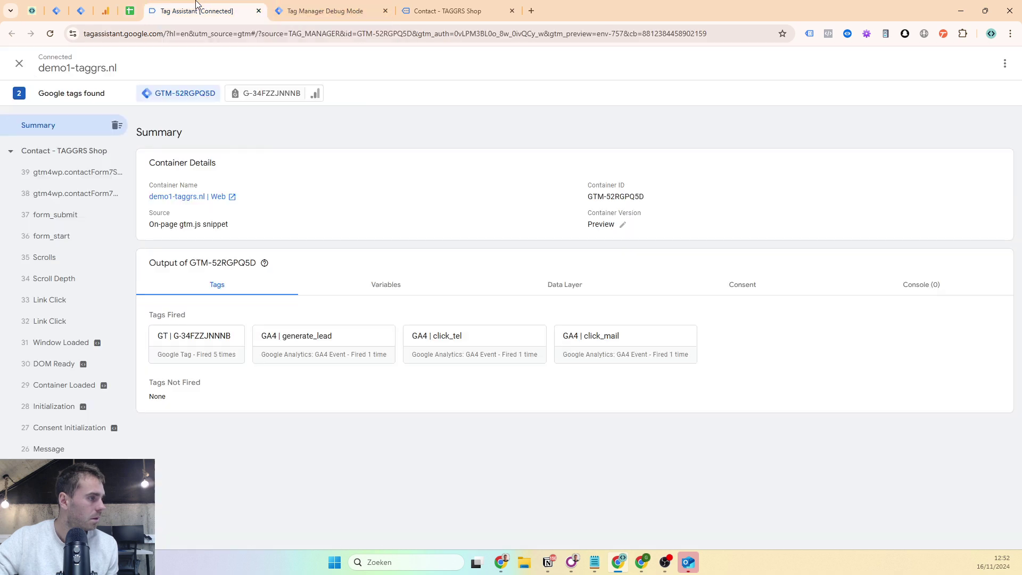
- Inspect the API Call data layer push of event 39, gtm4wp.contactForm7Submitted
left_click(74, 181)
left_click(457, 202)
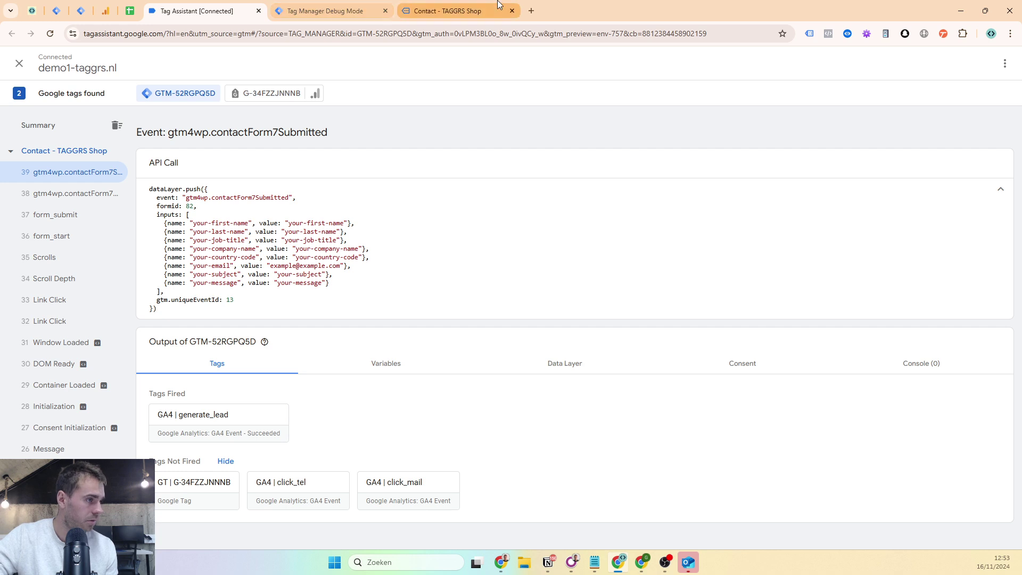
left_click(452, 11)
scroll(503, 217, "up", 4)
scroll(502, 217, "up", 2)
- Enter the first and last name, job title 'technical marketeer' and company 'taggrs'
left_click(436, 263)
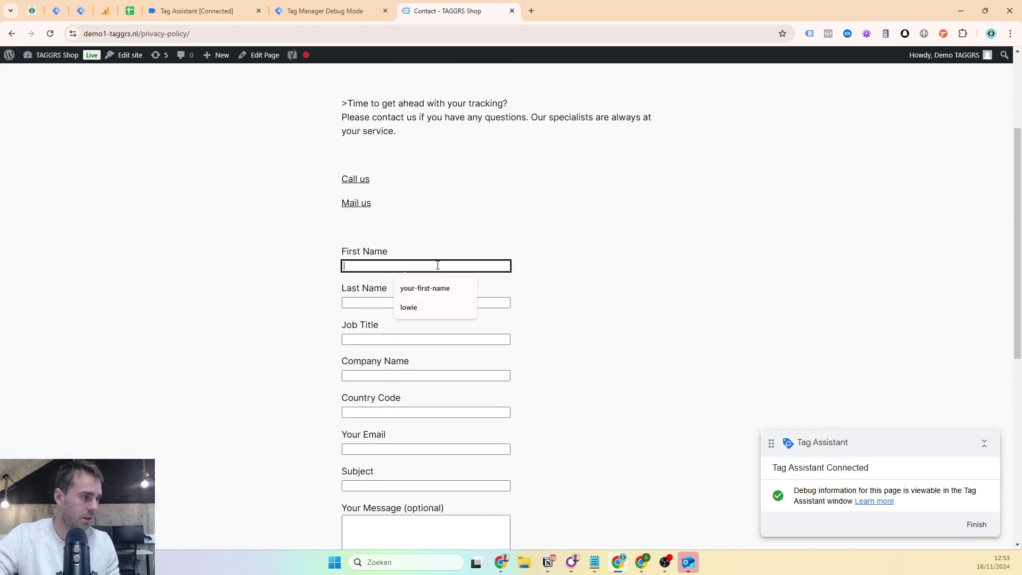
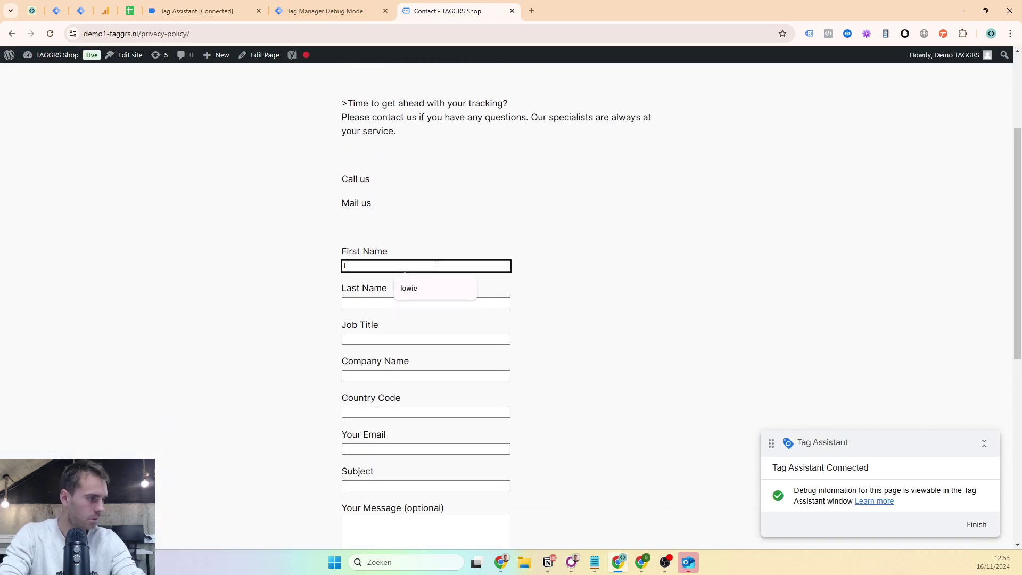
key("Tab")
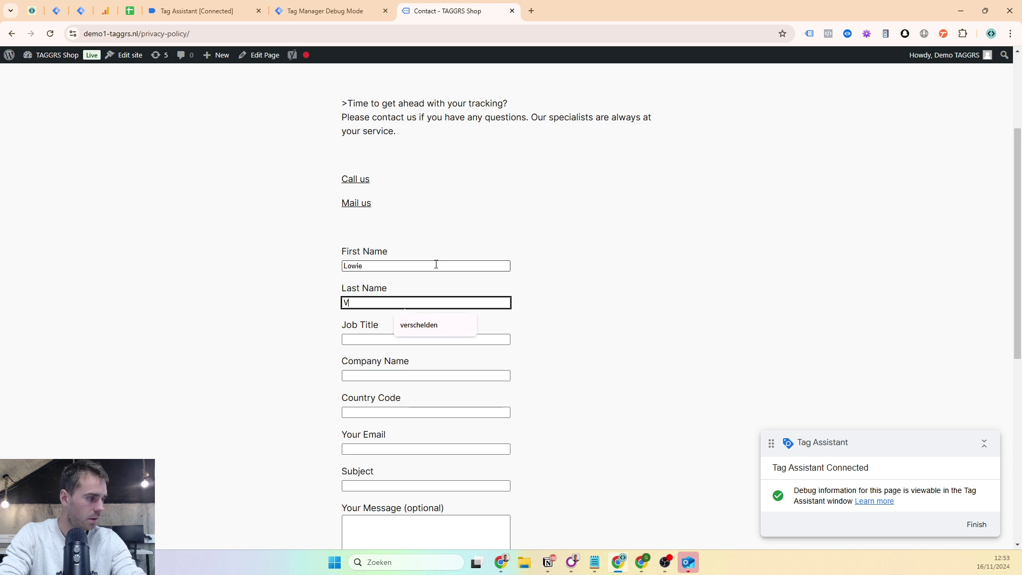
key("Tab")
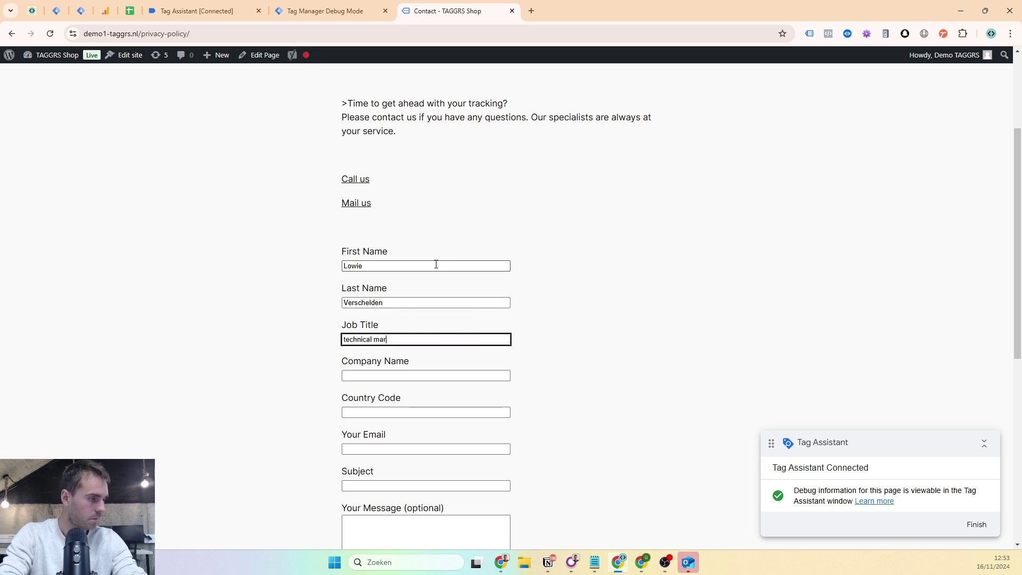
type("technical marketeer")
key("Tab")
type("tag")
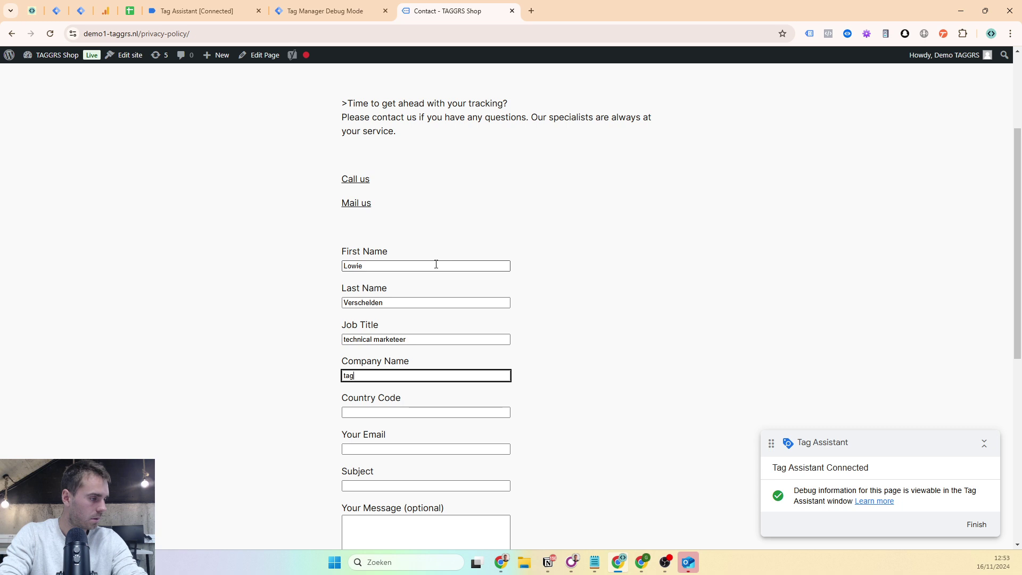
type("grs")
key("Tab")
- Enter the contact's e-mail, subject 'tracking session' and message 'hello', then submit the form
key("Tab")
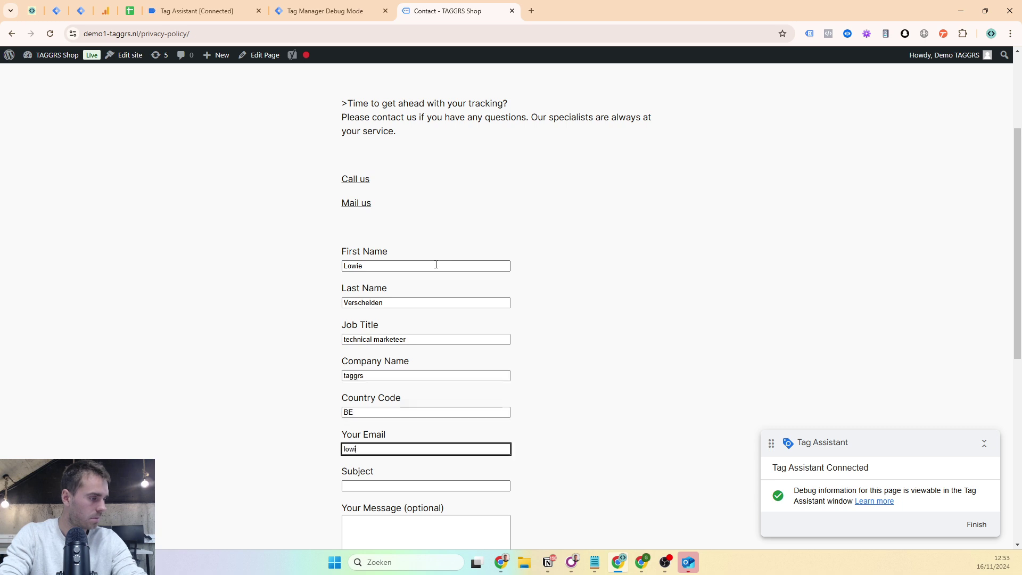
key("Tab")
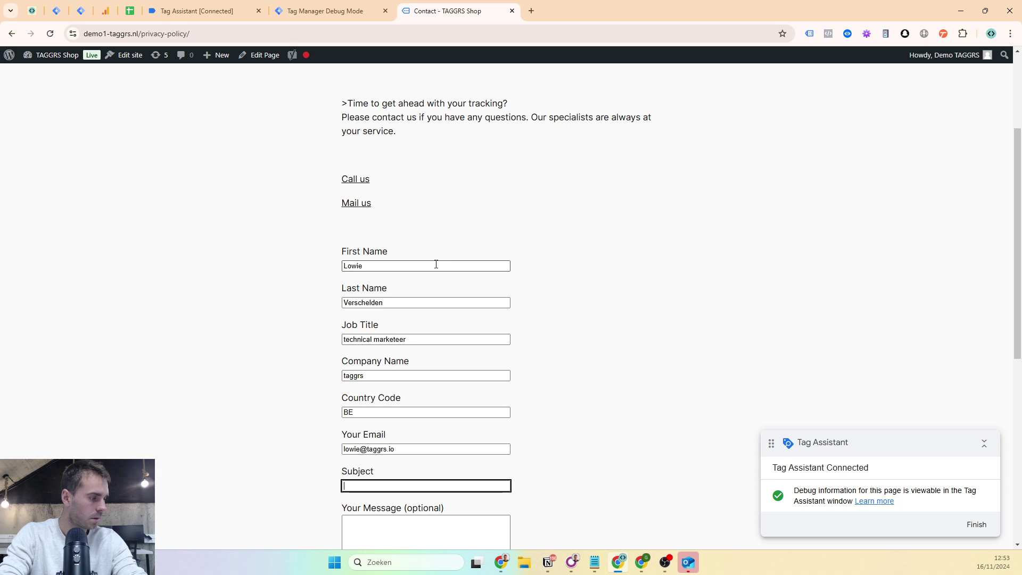
scroll(436, 264, "down", 2)
type("tracking ses")
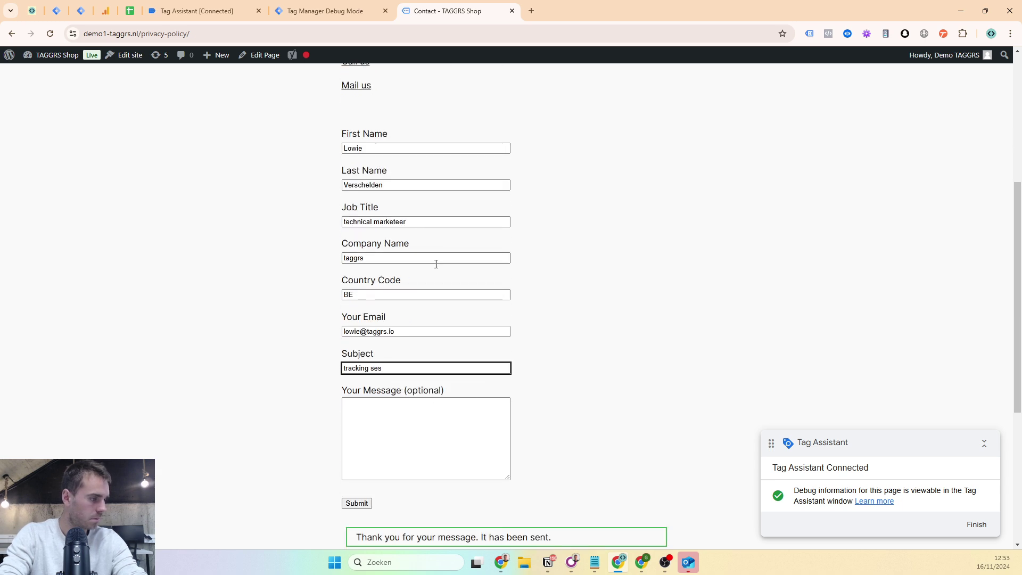
type("sion")
key("Tab")
type("hello")
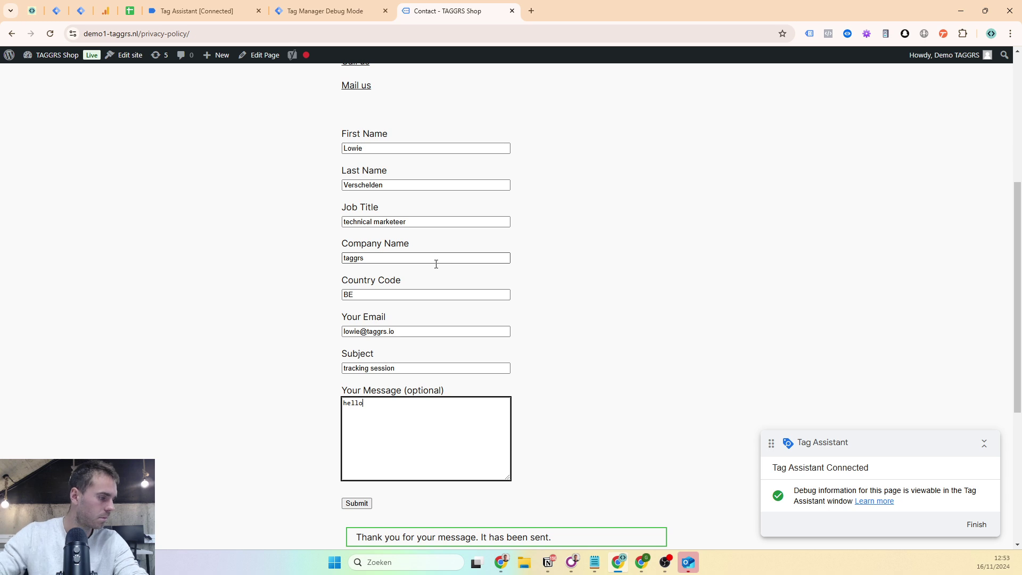
scroll(427, 328, "down", 1)
scroll(427, 329, "down", 1)
left_click(364, 396)
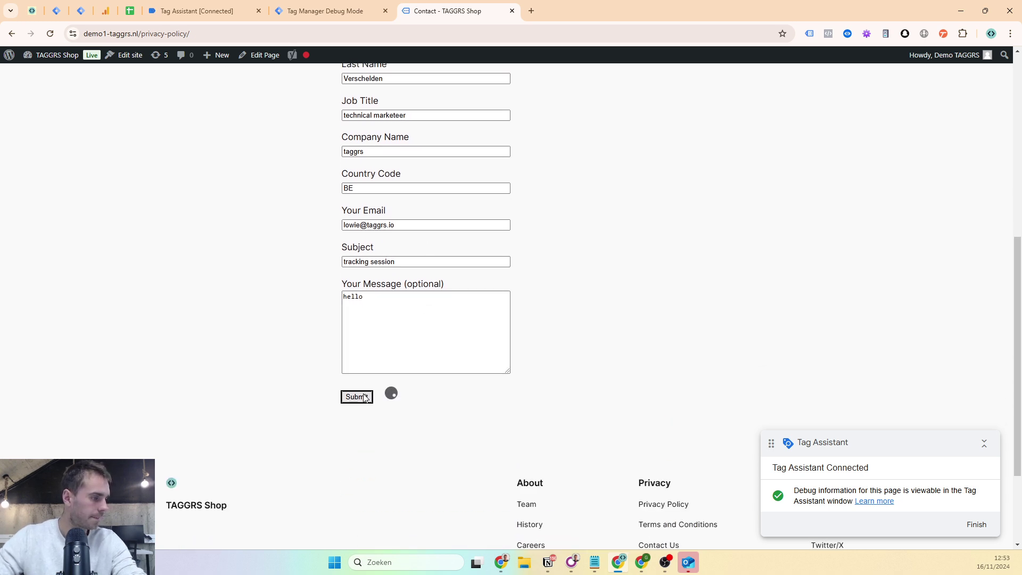
- Check the first name, last name and job title in the newest submission event's form data
left_click(194, 7)
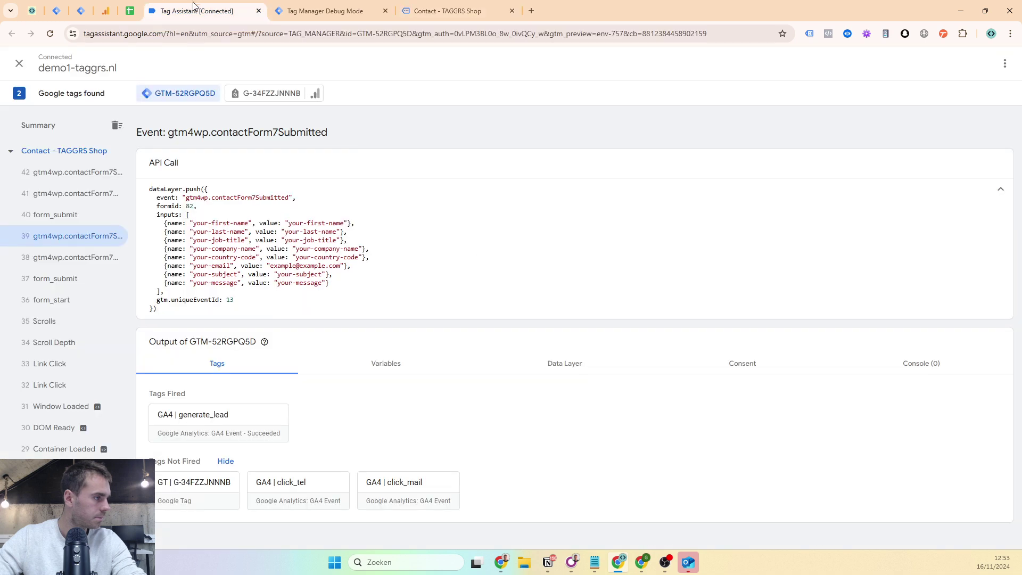
left_click(84, 172)
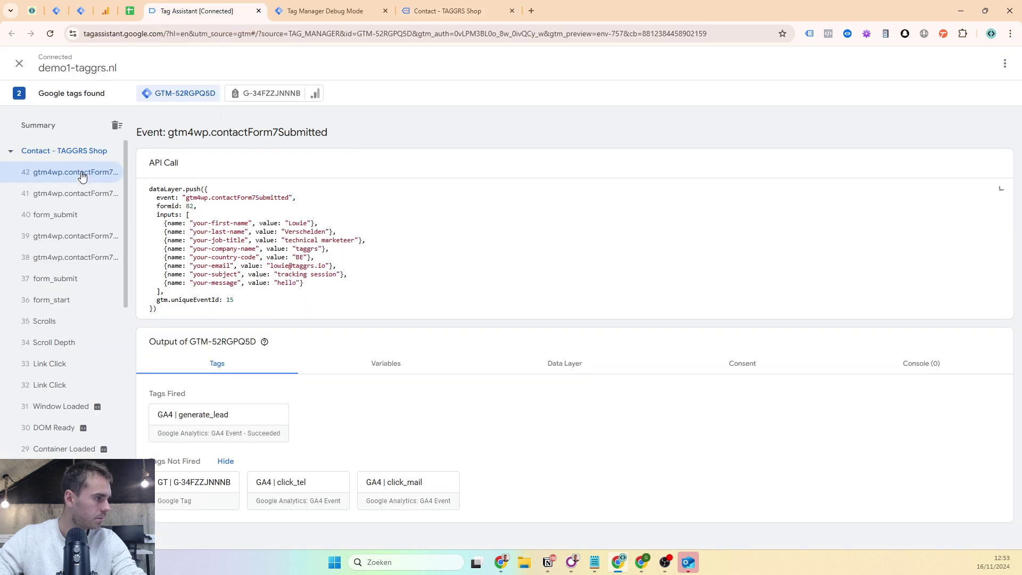
double_click(298, 224)
double_click(301, 240)
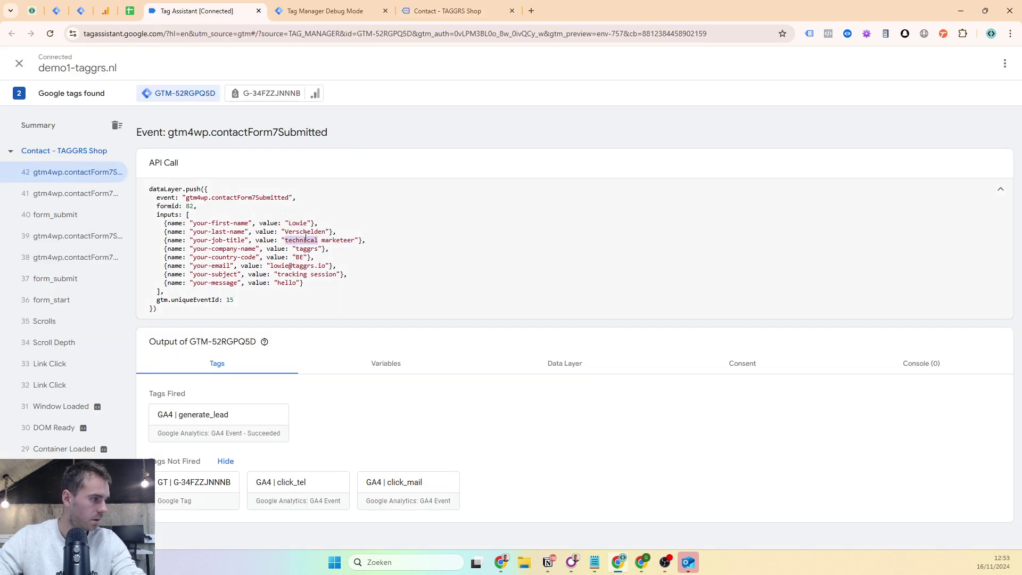
left_click(299, 223)
double_click(301, 232)
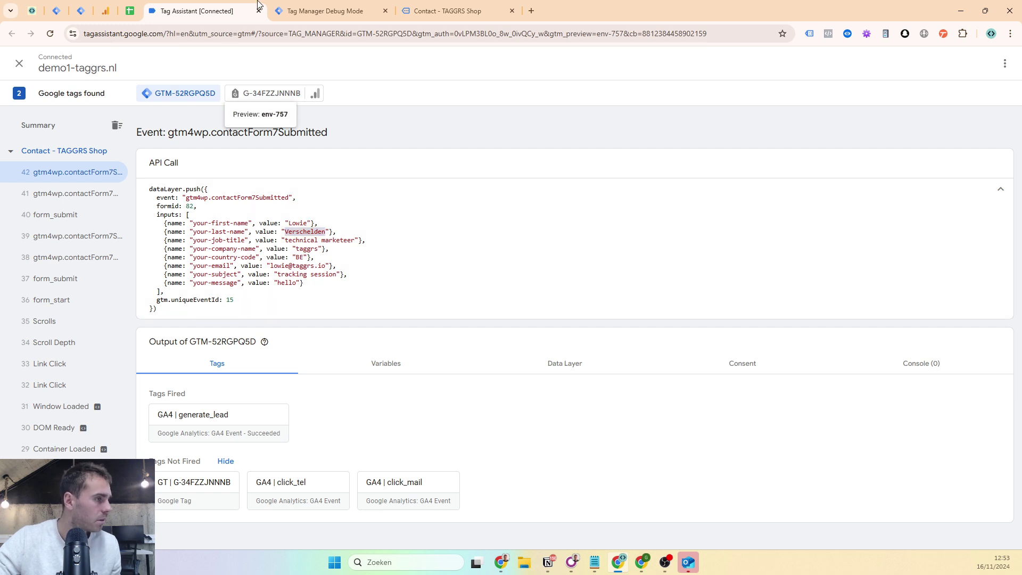
left_click(48, 7)
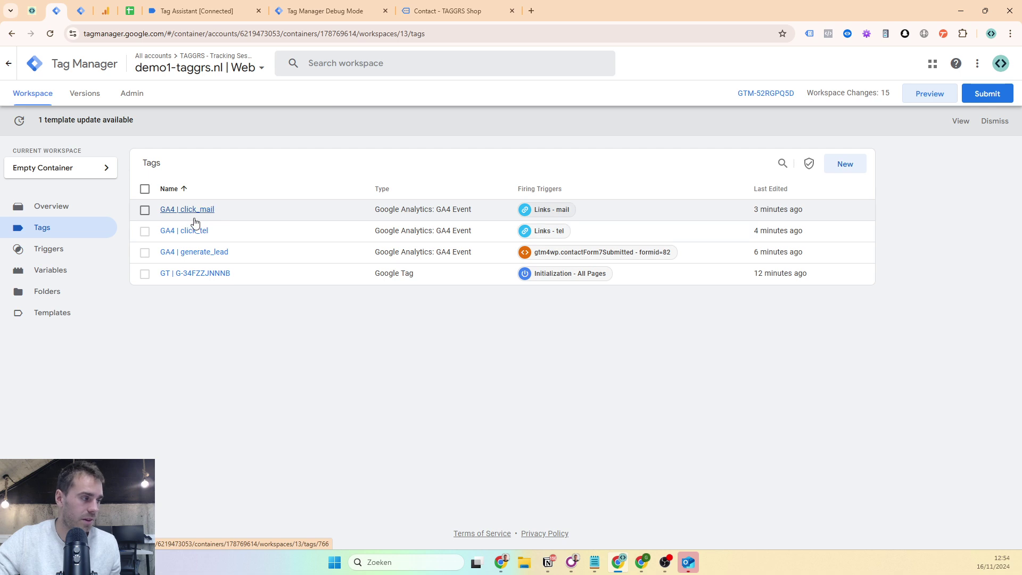
- Enable Include user-provided data on GA4 | generate_lead and create a new user data variable
left_click(200, 258)
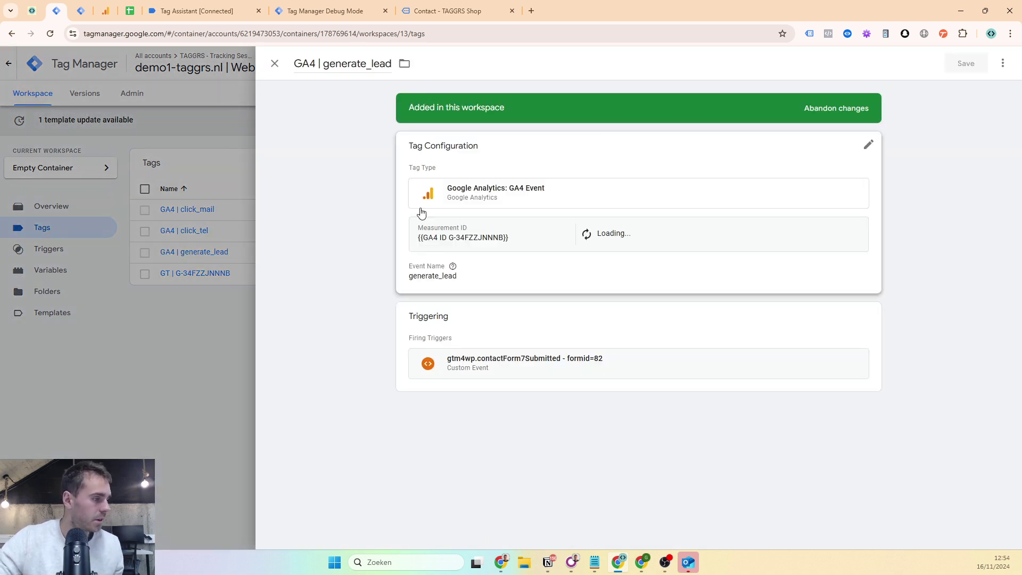
left_click(417, 212)
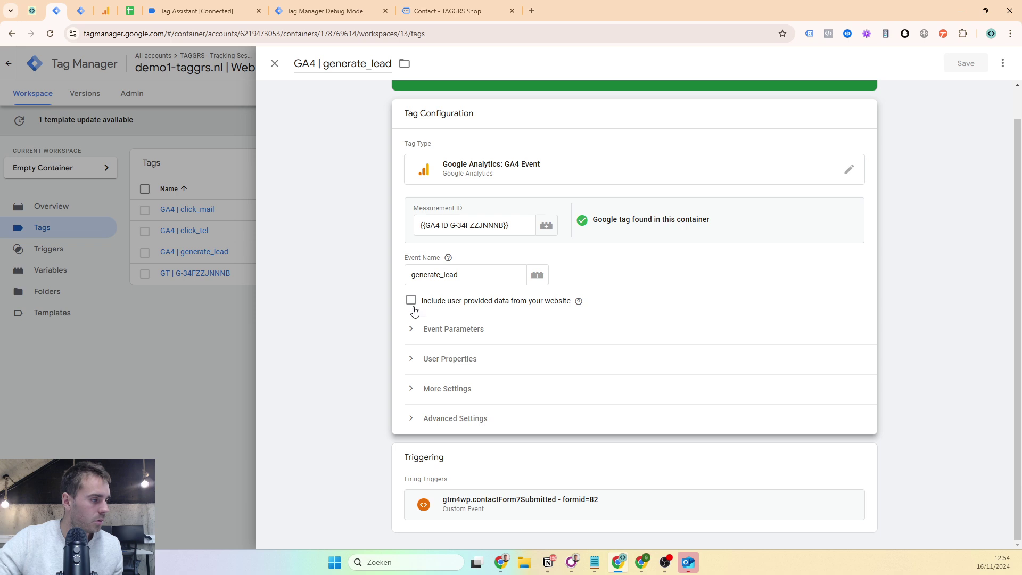
left_click(412, 302)
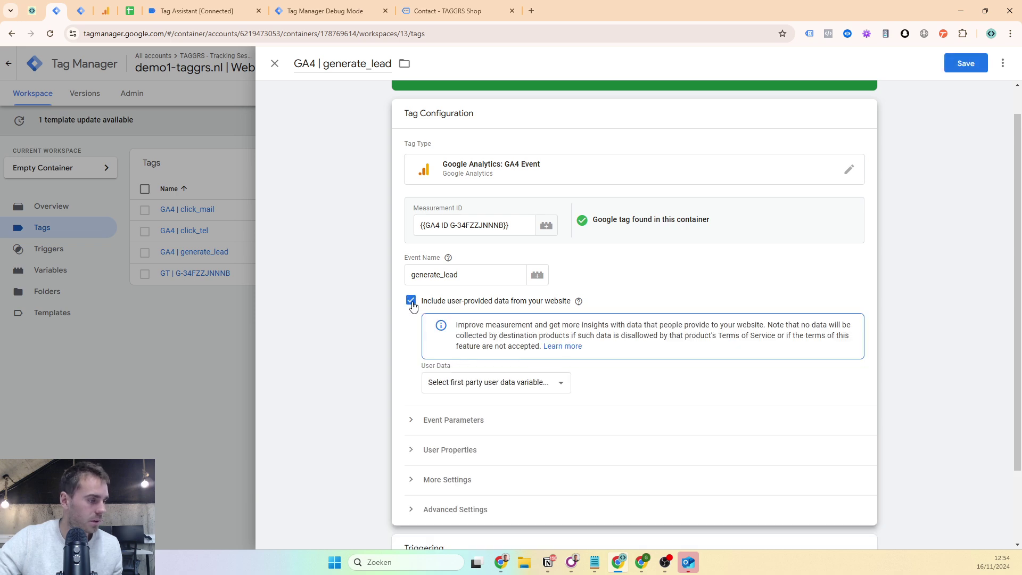
left_click(452, 384)
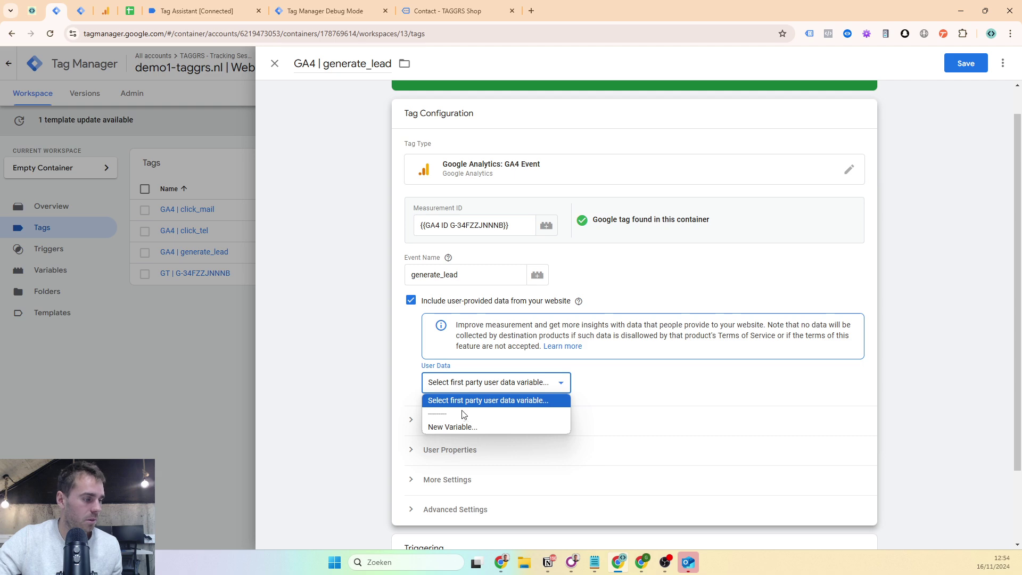
left_click(456, 425)
- Name the variable 'UPD - Contact Form 7', set Manual configuration, and create a new Email variable
left_click(315, 60)
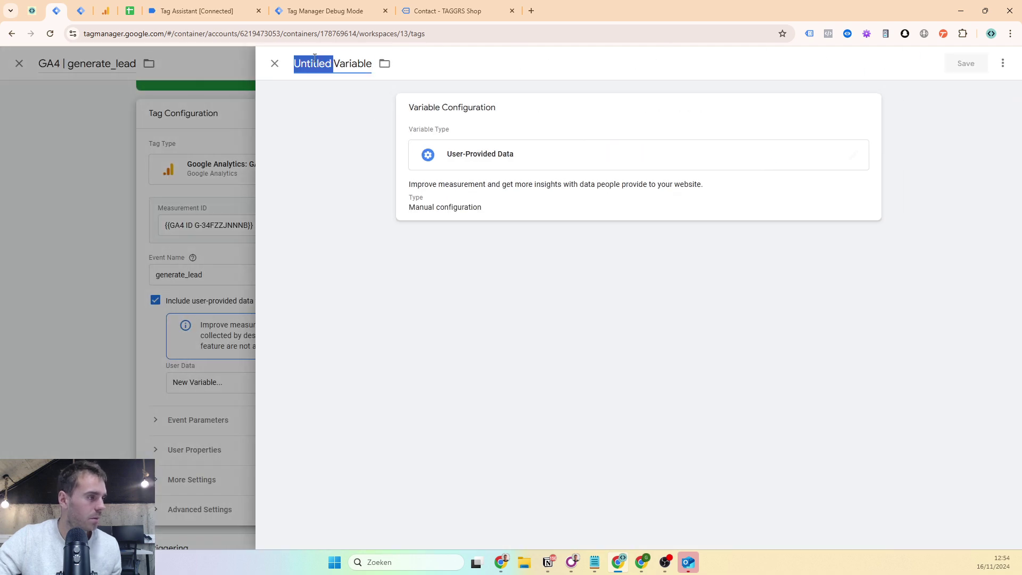
type("UPD")
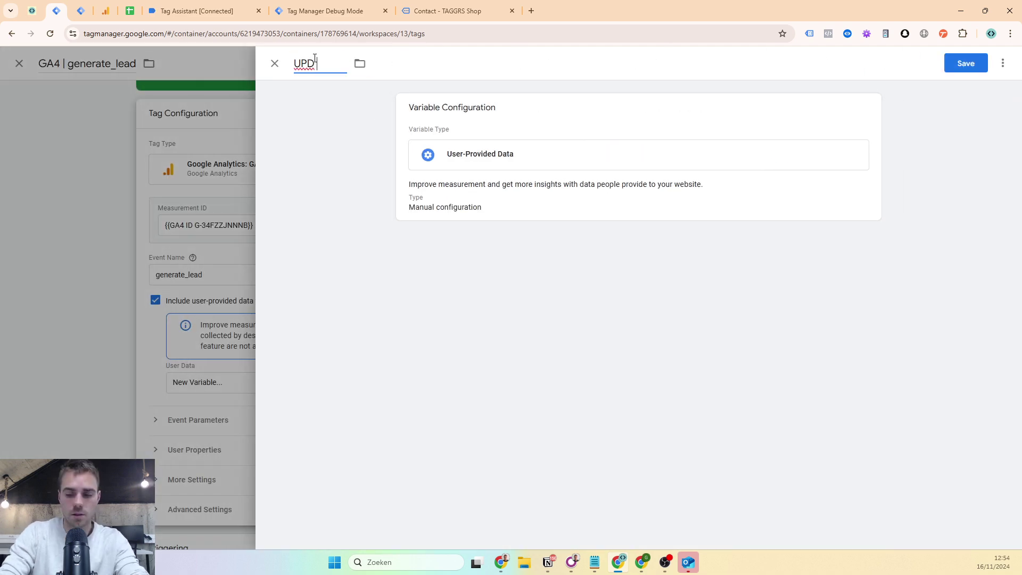
type(" - Contac")
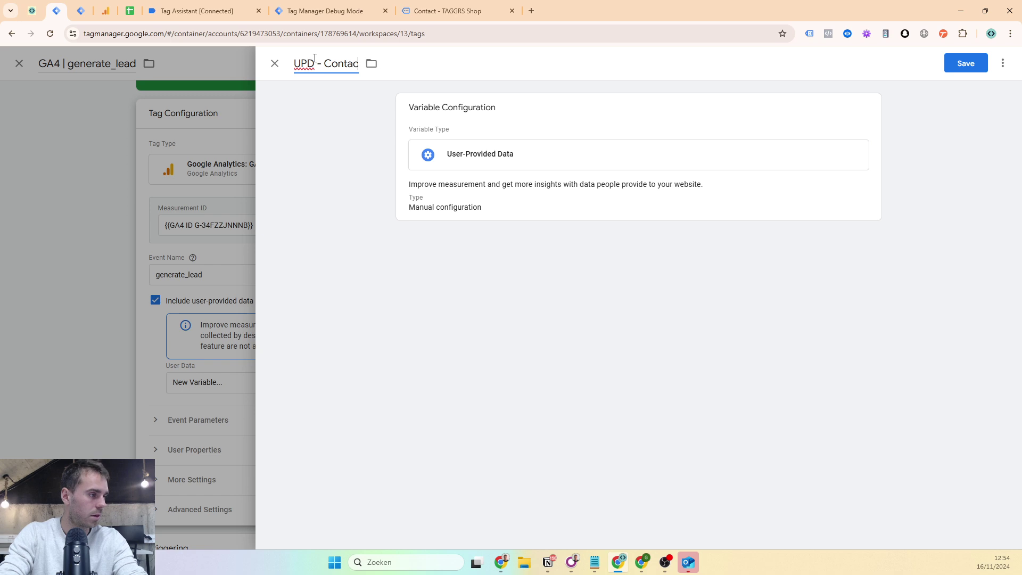
type("t Form 7")
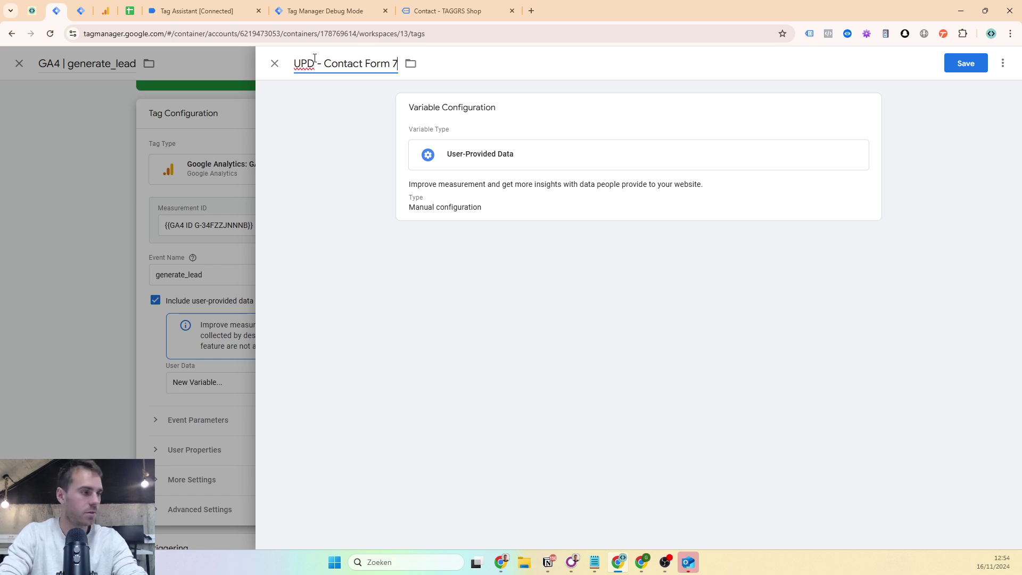
left_click_drag(325, 69, 410, 66)
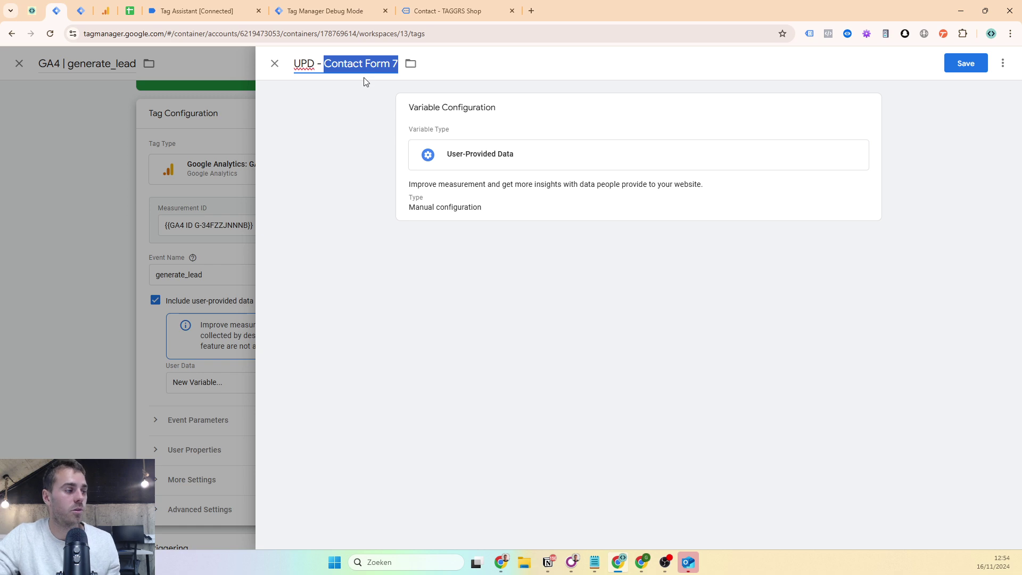
triple_click(459, 101)
left_click(426, 184)
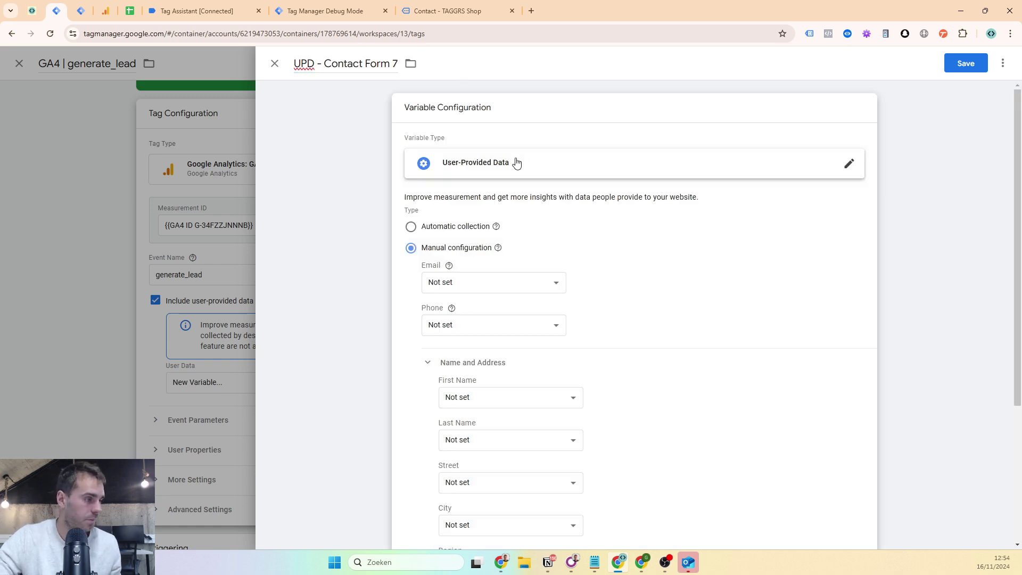
left_click(427, 229)
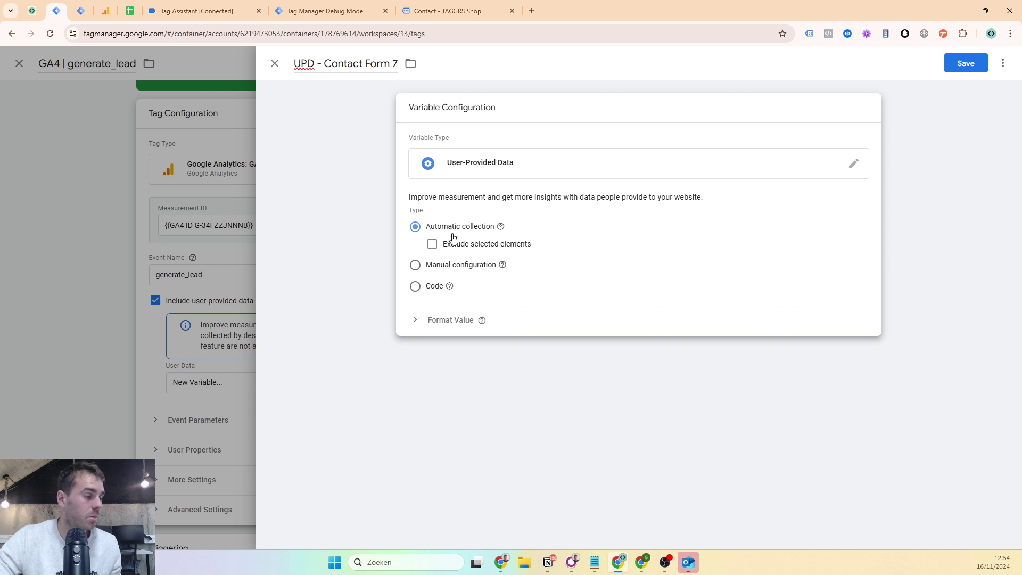
left_click(414, 265)
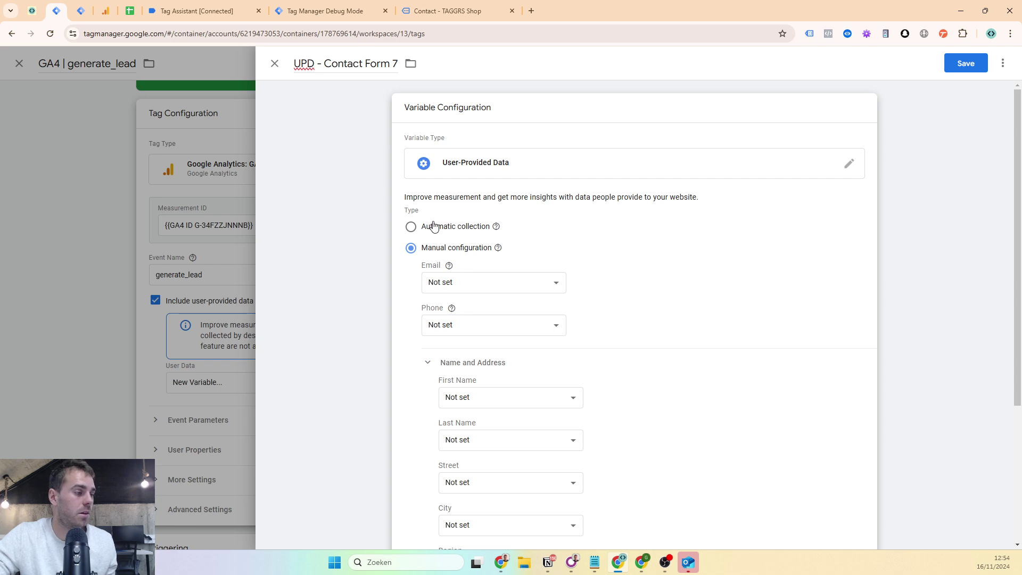
scroll(440, 203, "down", 1)
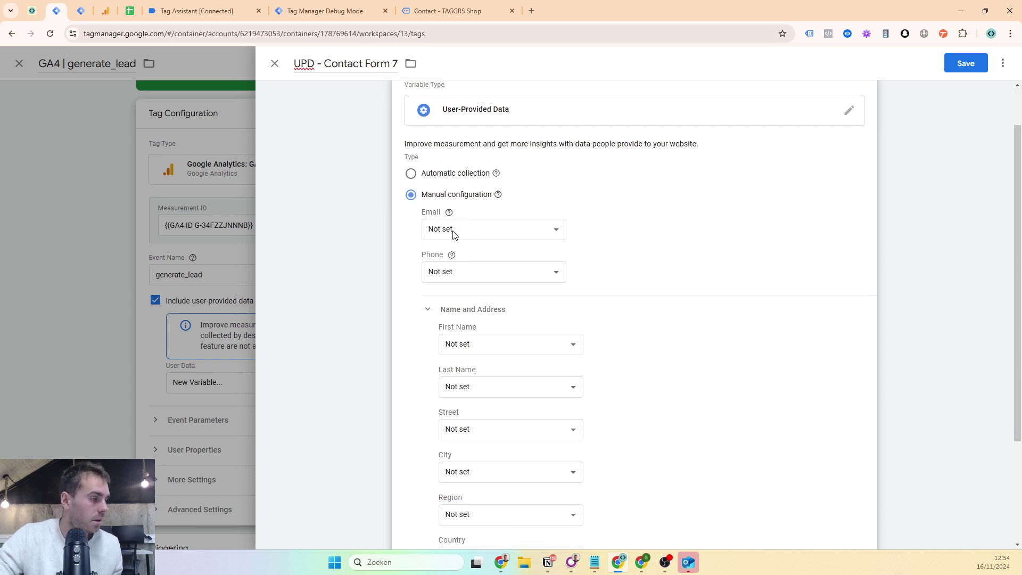
mouse_move(446, 221)
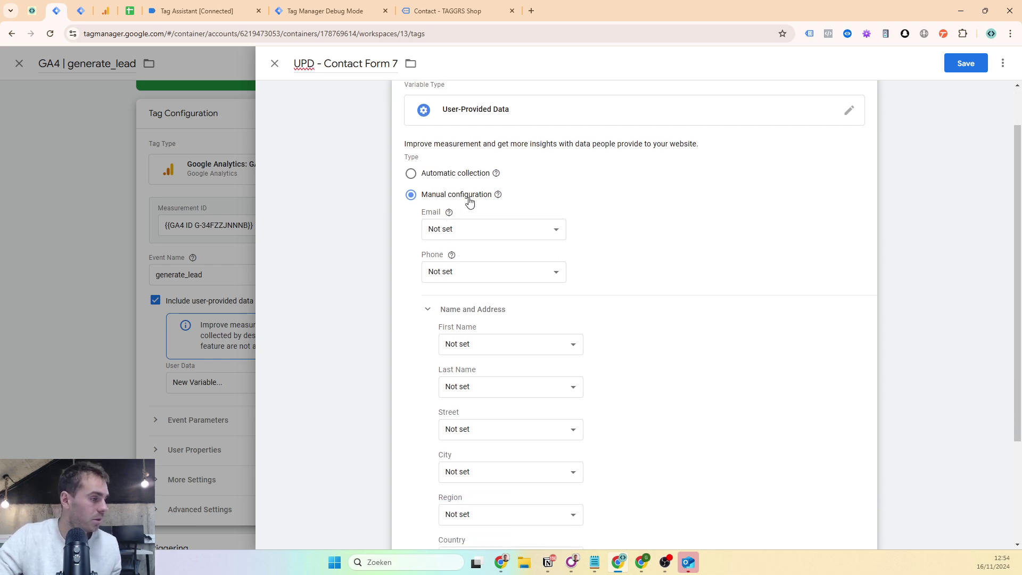
scroll(366, 211, "down", 1)
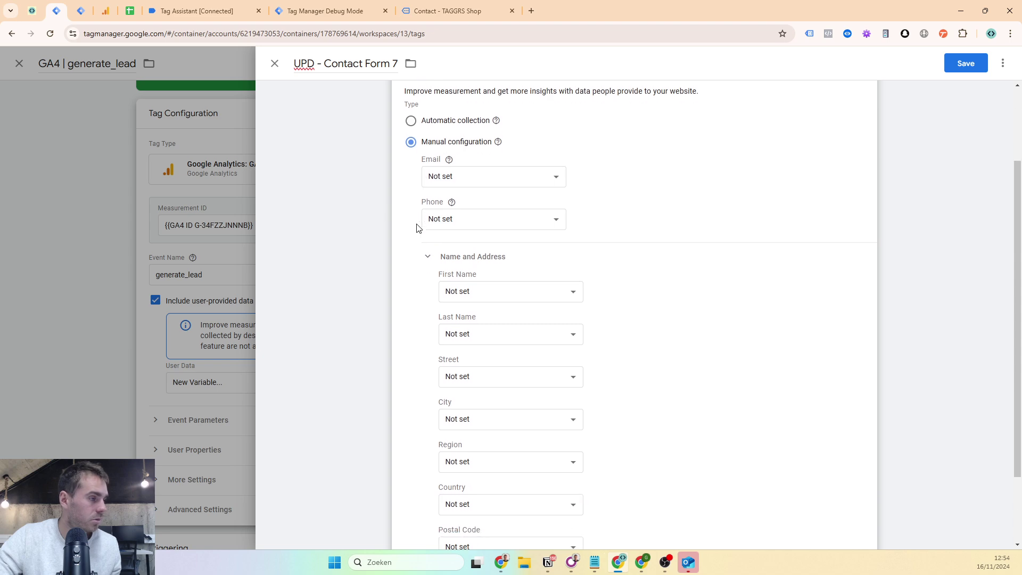
left_click(447, 182)
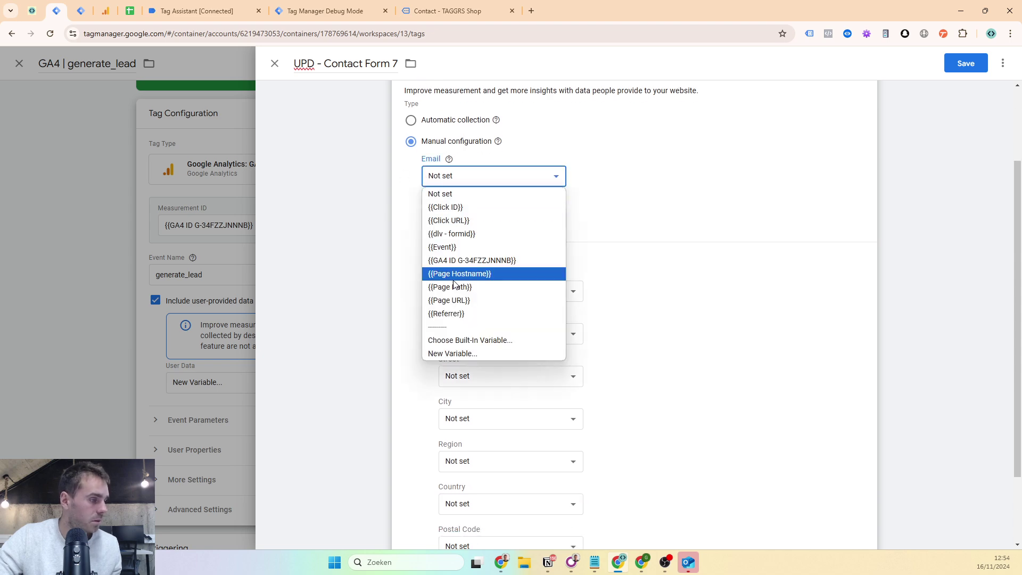
left_click(448, 356)
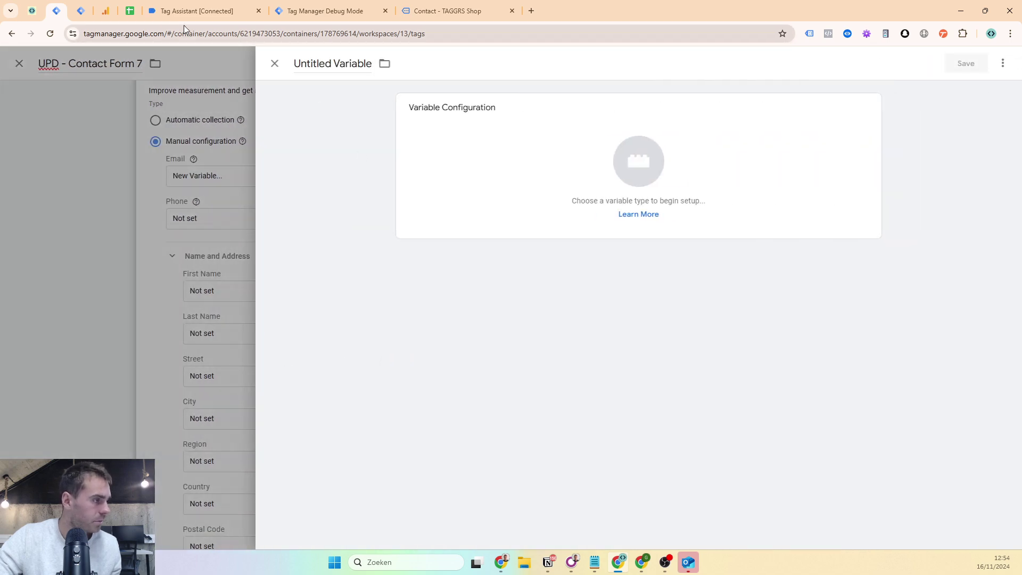
- Name the email variable 'dlv - email' and make it a Data Layer Variable
left_click(183, 12)
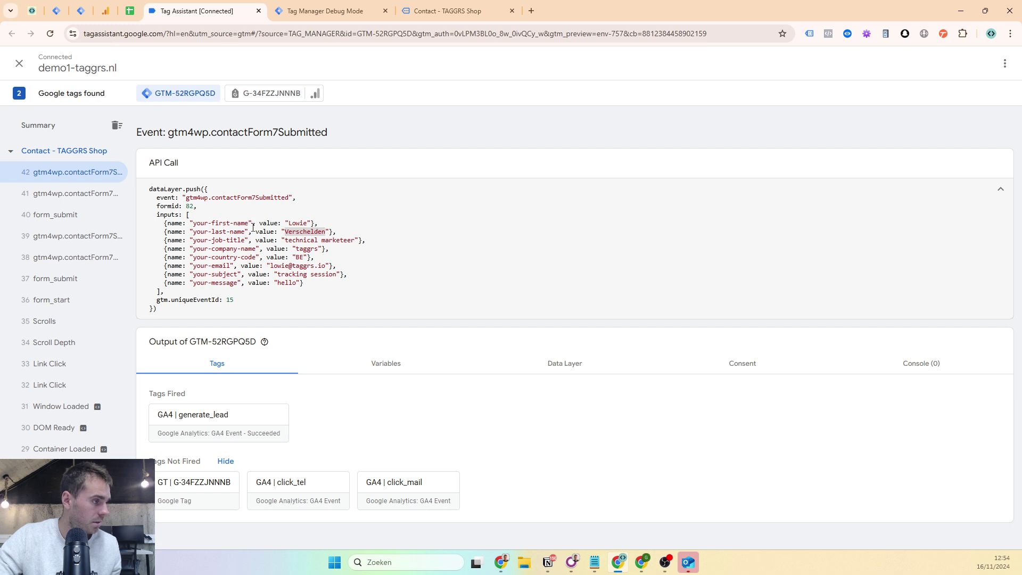
left_click(66, 6)
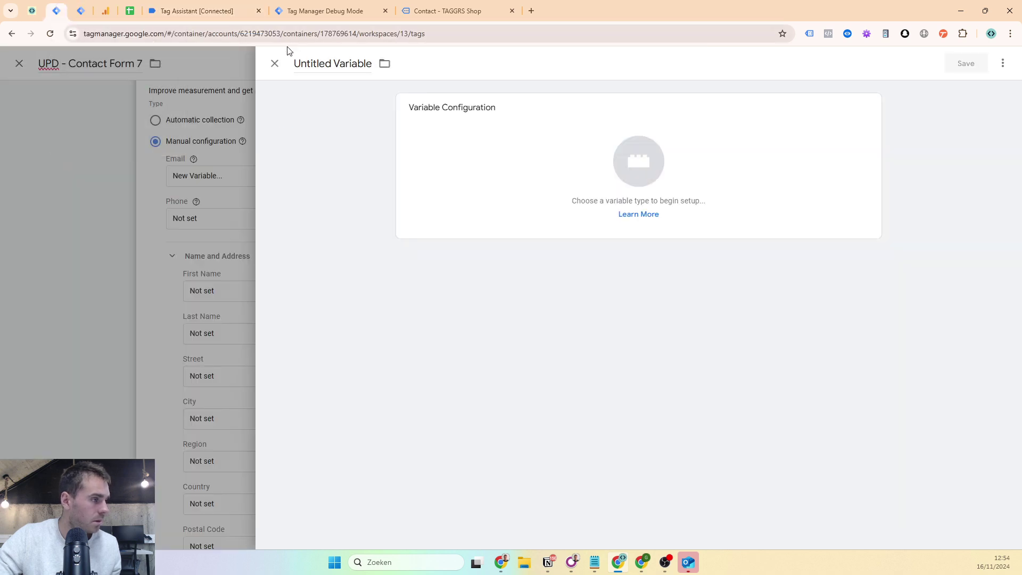
triple_click(305, 63)
type("dlv ")
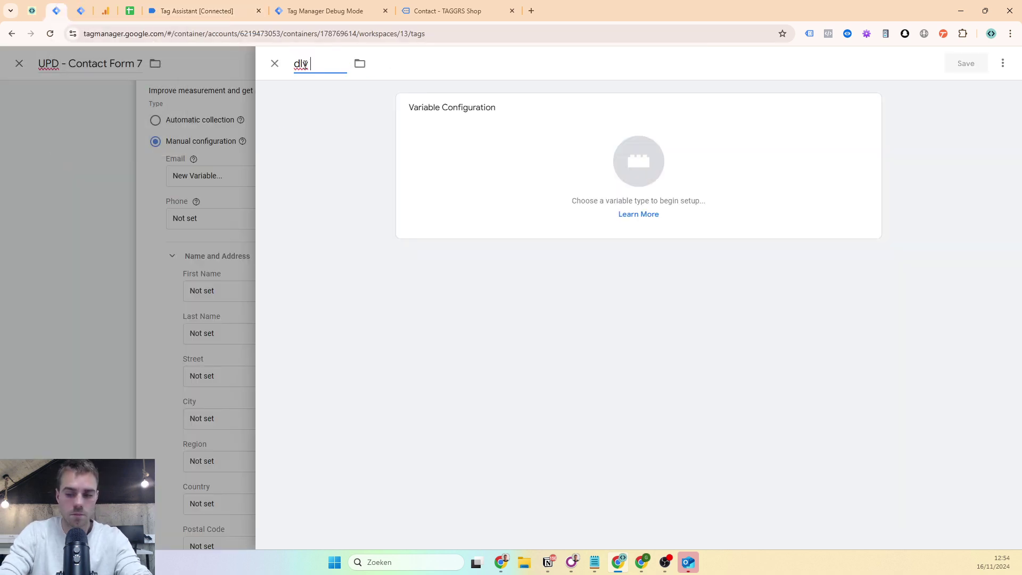
type("- email")
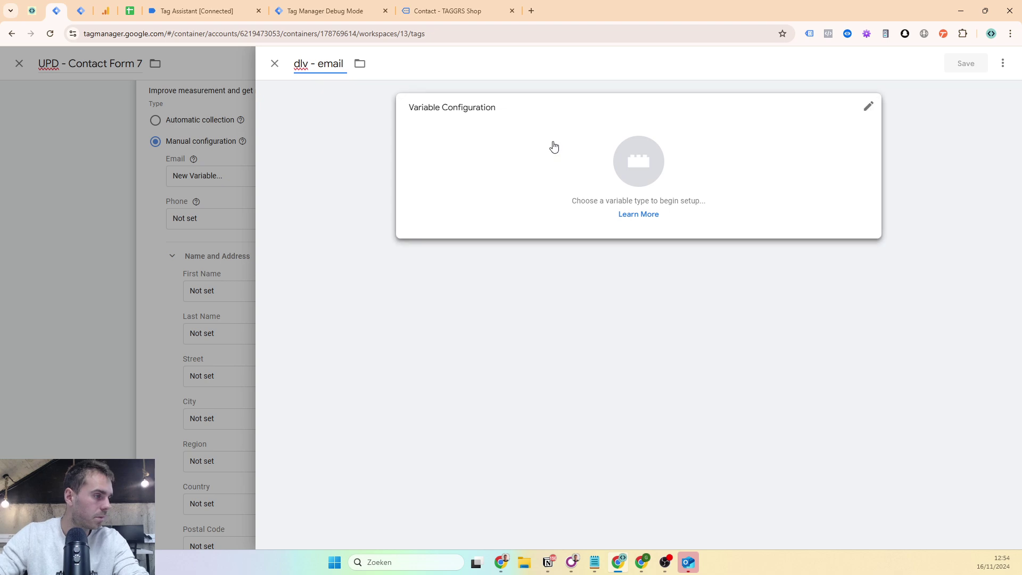
left_click(553, 147)
left_click(999, 63)
type("data")
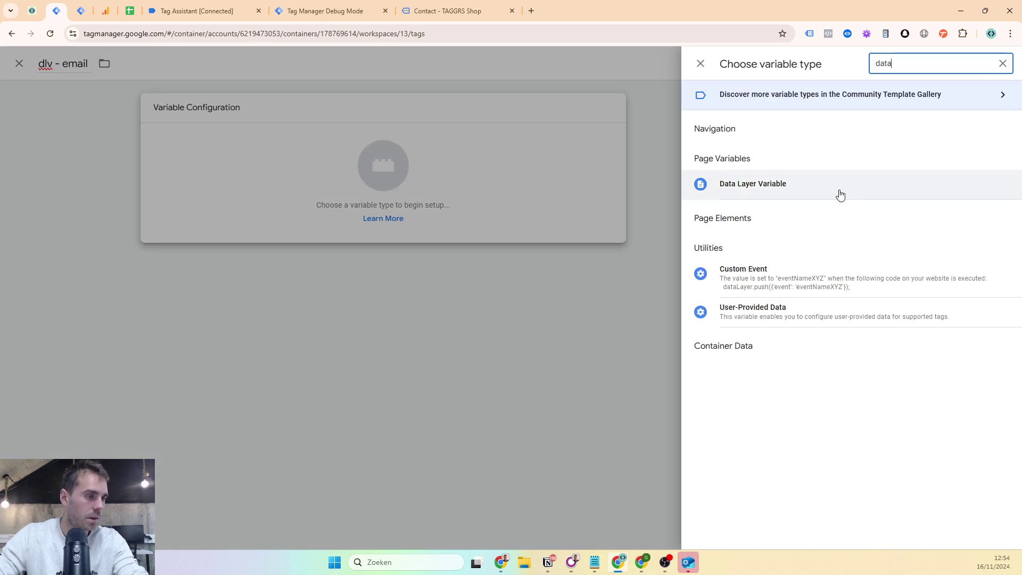
left_click(840, 195)
left_click(426, 221)
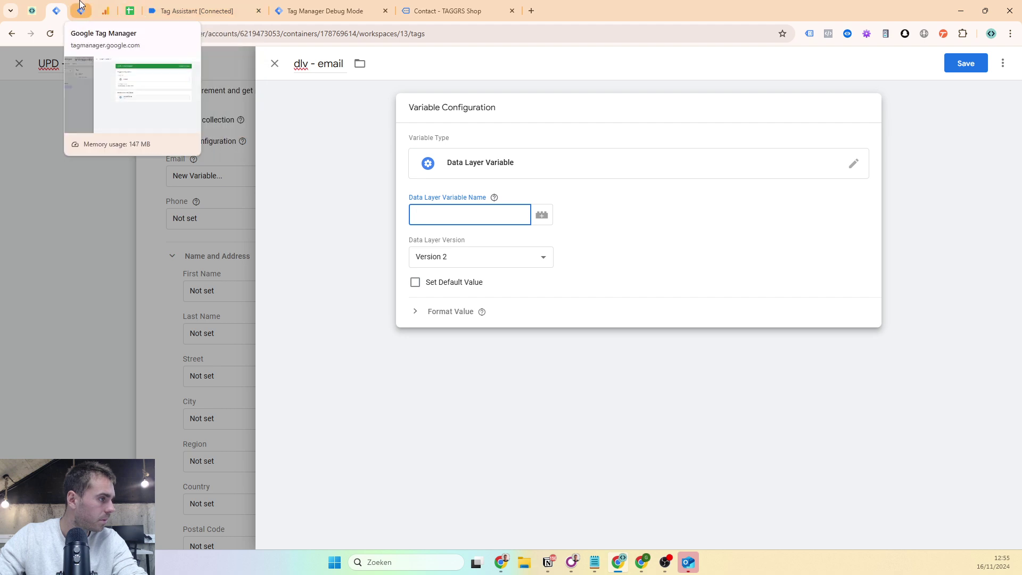
- Recheck the form data in Tag Assistant and return to the submitted contact page
left_click(175, 11)
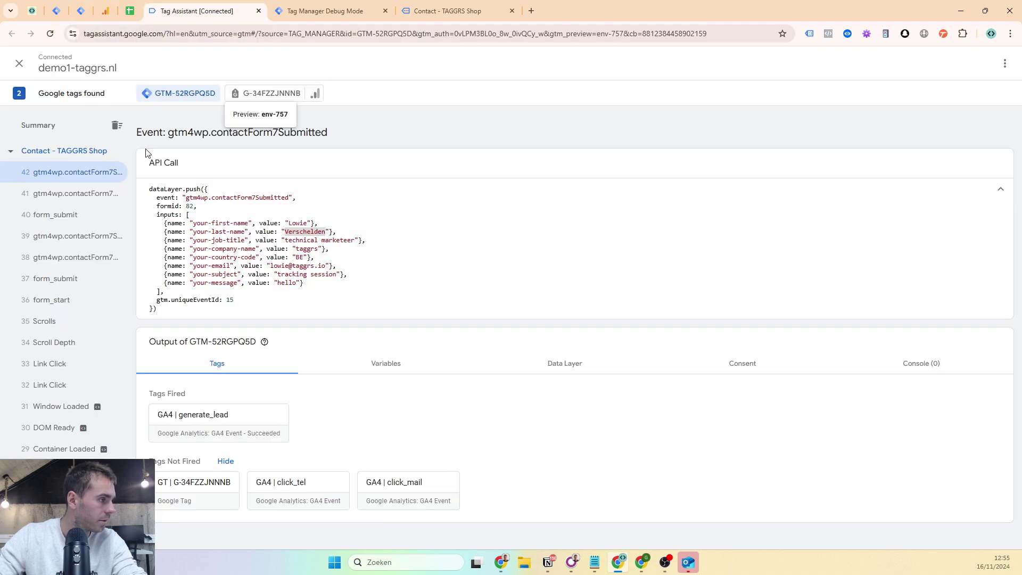
left_click(168, 214)
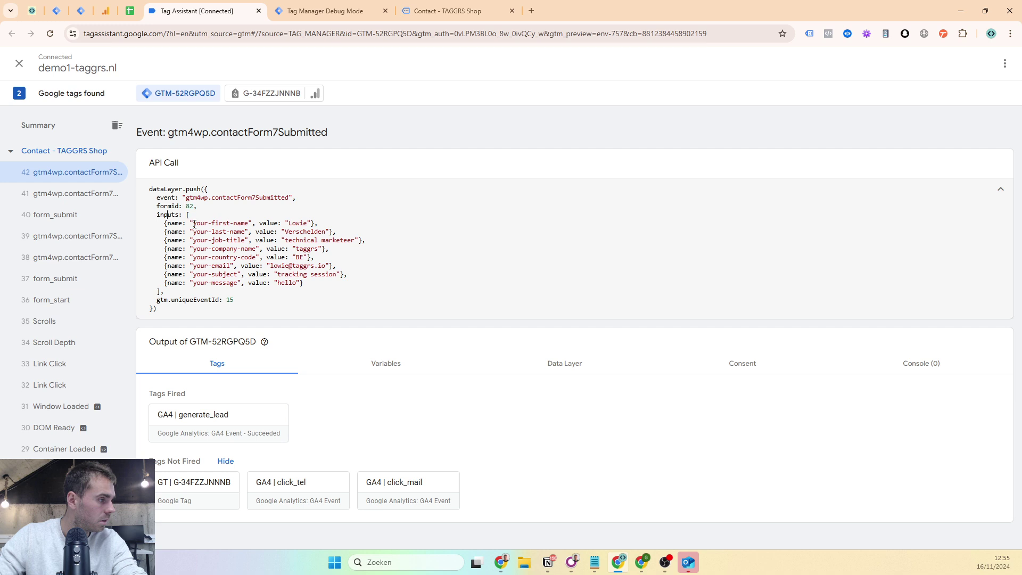
left_click(436, 5)
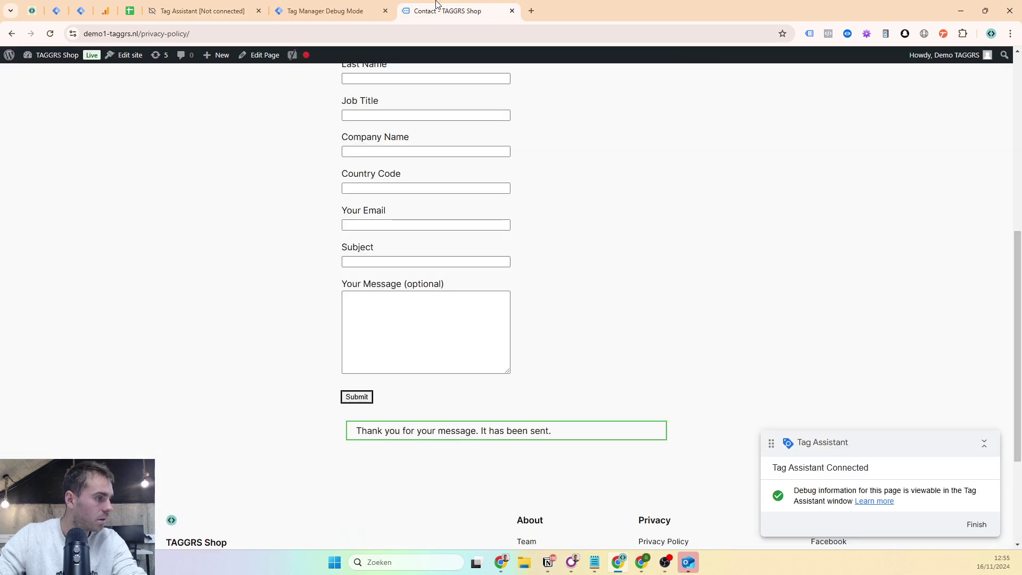
- Use the datalayer checker to locate the e-mail at inputs.5.value, then return to dlv - email
left_click(847, 33)
left_click(679, 101)
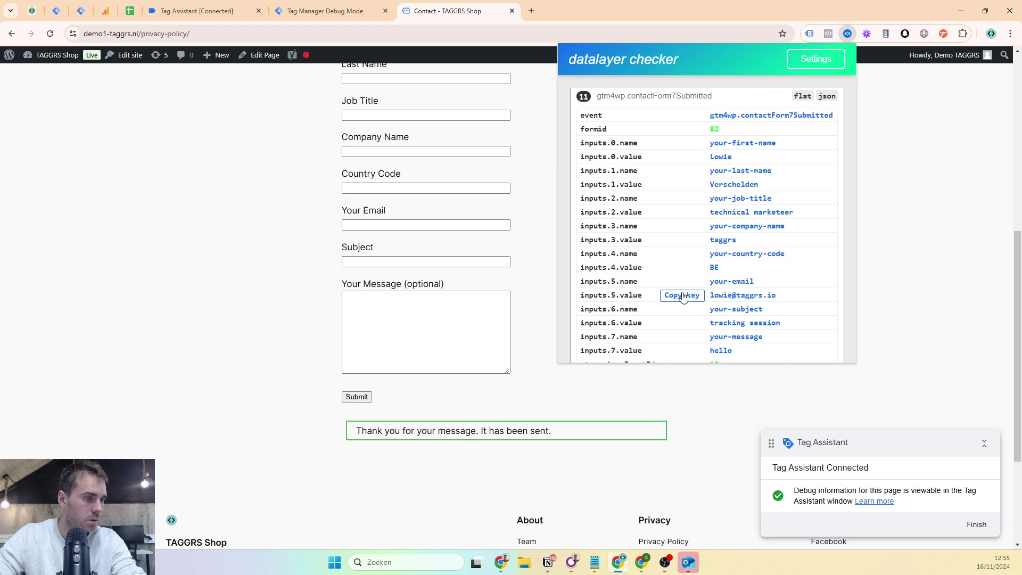
scroll(670, 300, "down", 1)
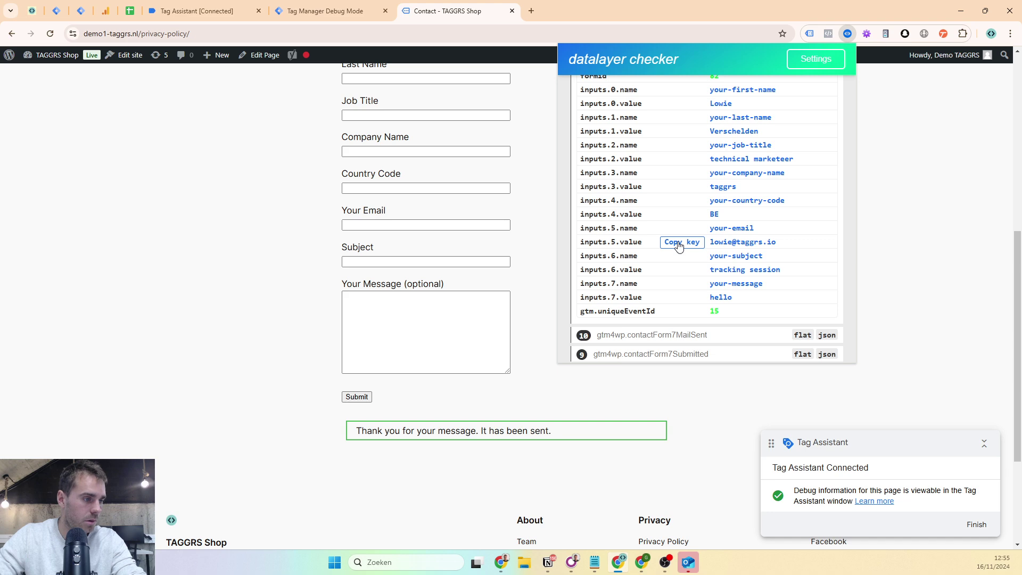
left_click(187, 7)
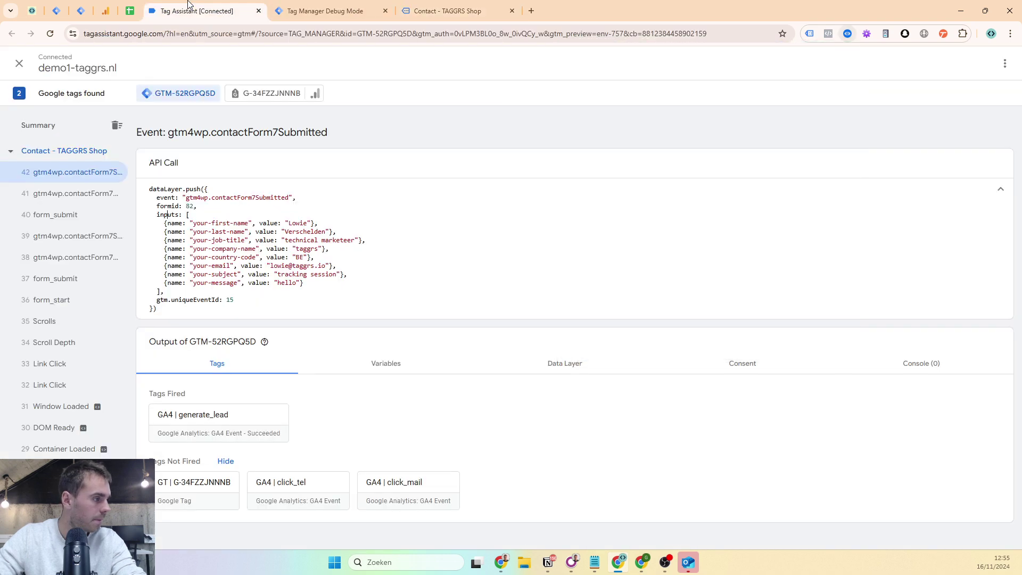
left_click(59, 5)
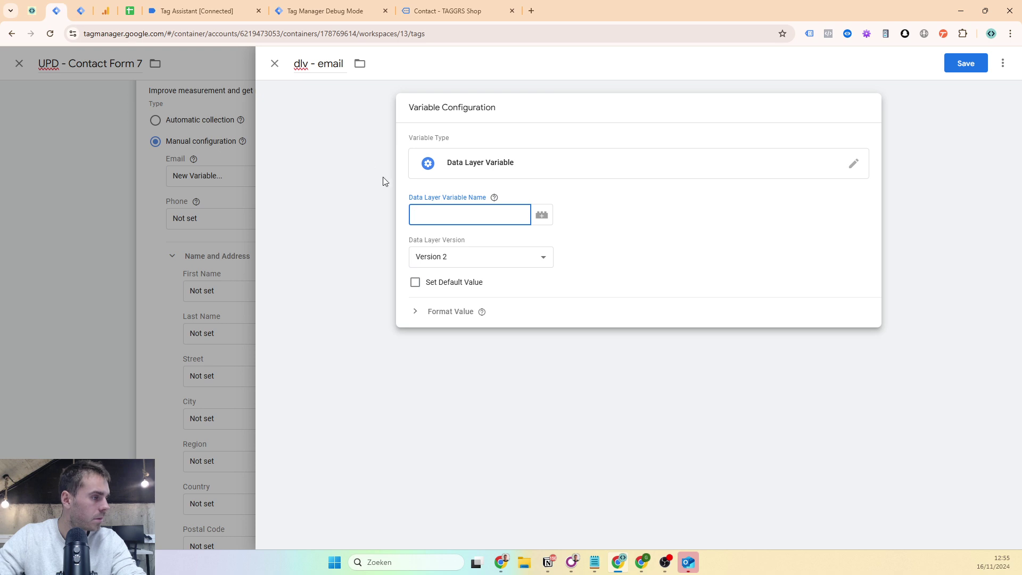
- Set dlv - email's key to inputs.5.value, save both variables and the generate_lead tag, and start Preview
type("inputs.3.value")
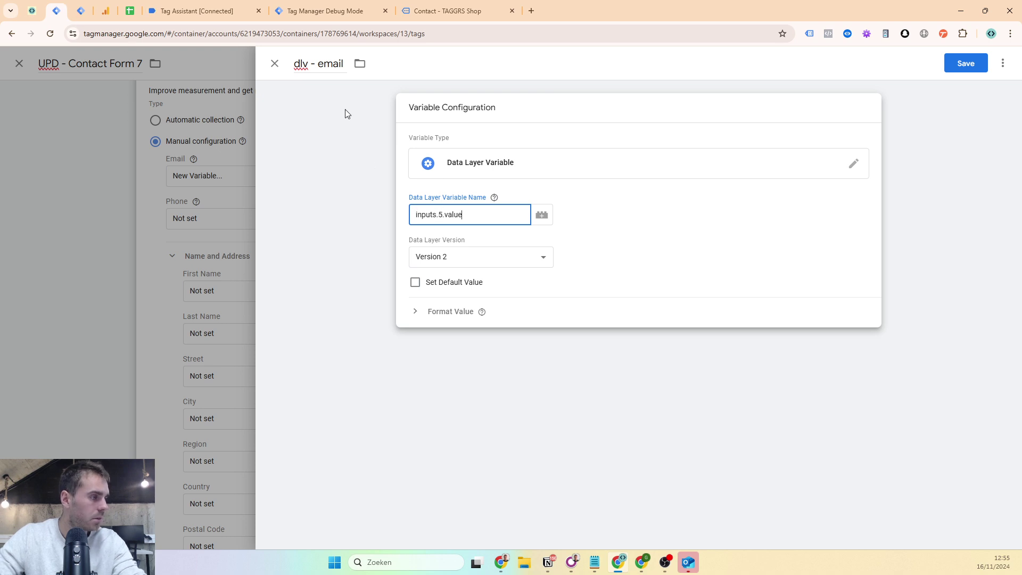
left_click(954, 62)
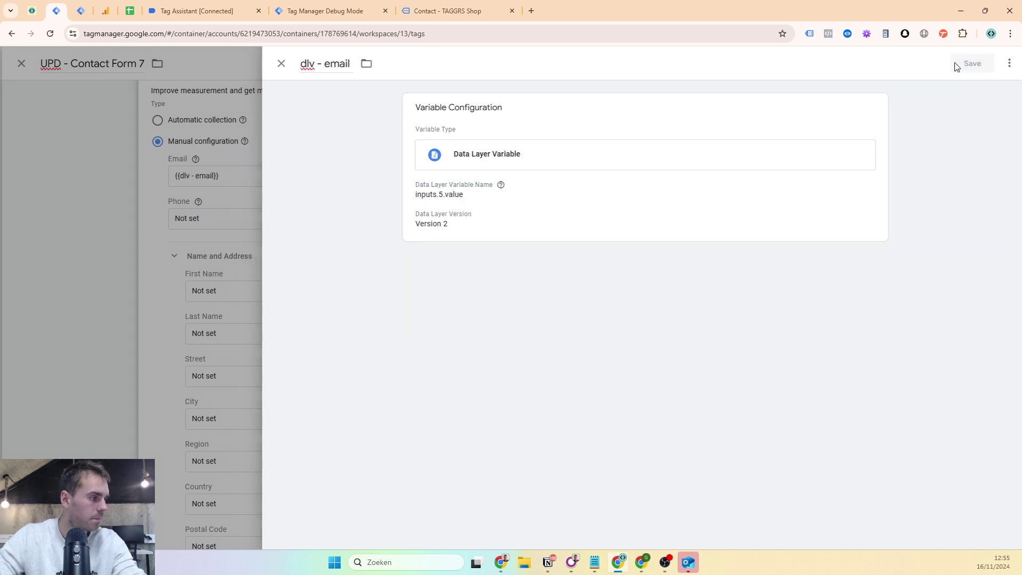
scroll(887, 132, "down", 2)
left_click(964, 63)
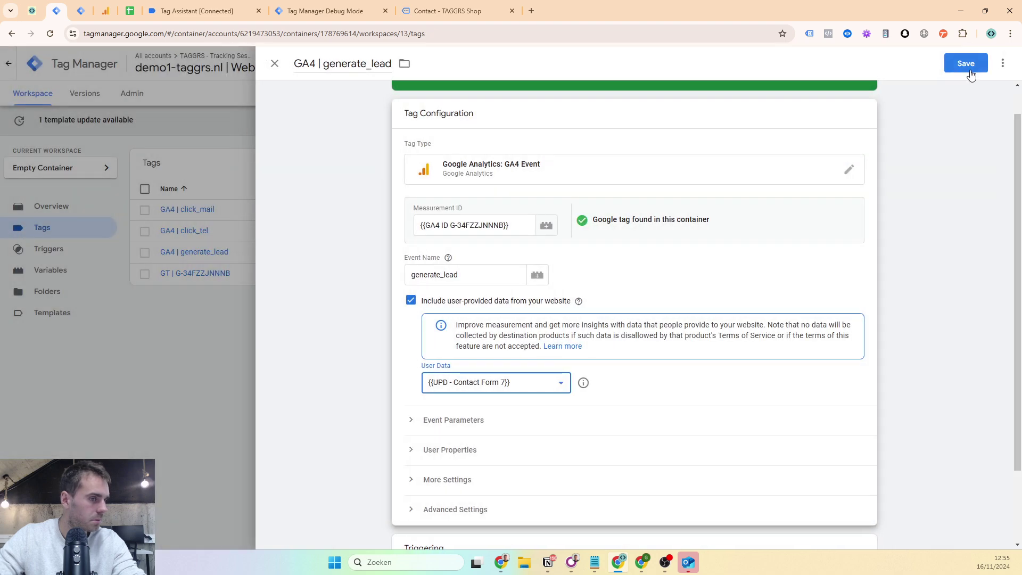
left_click(977, 65)
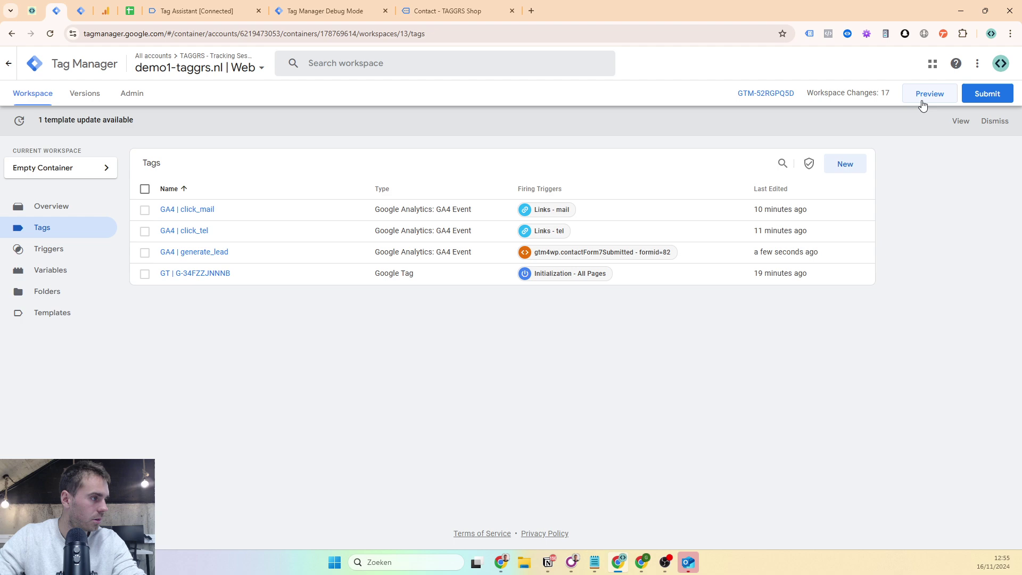
left_click(921, 101)
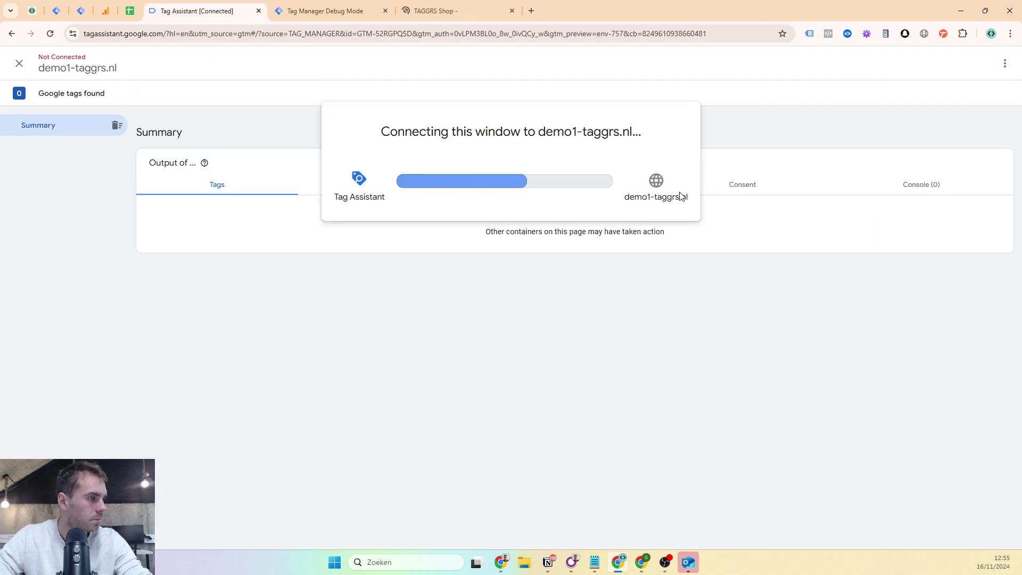
- Auto-fill the TAGGRS Shop contact form fields with the Web Developer extension
left_click(510, 249)
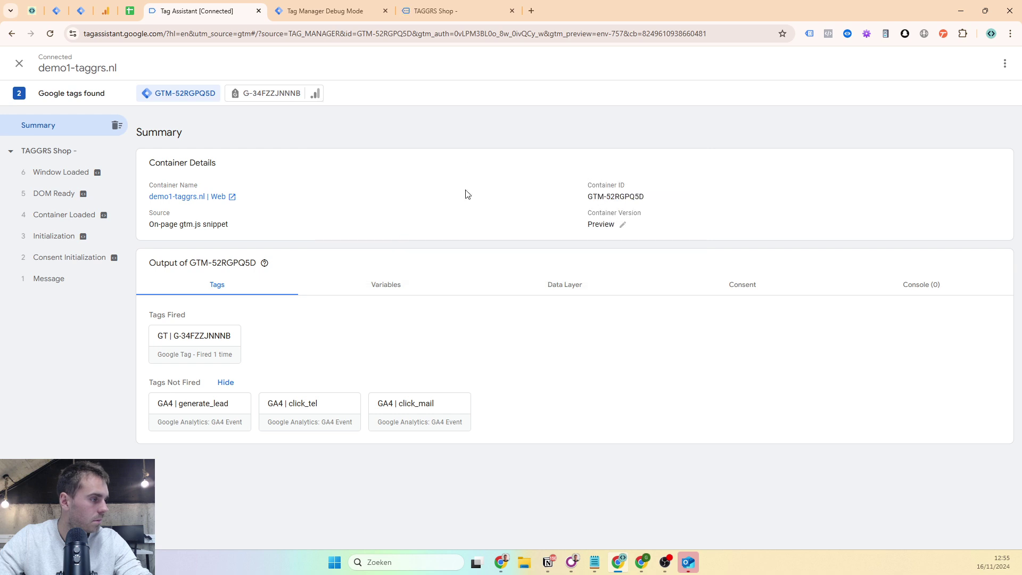
left_click(433, 11)
left_click(543, 96)
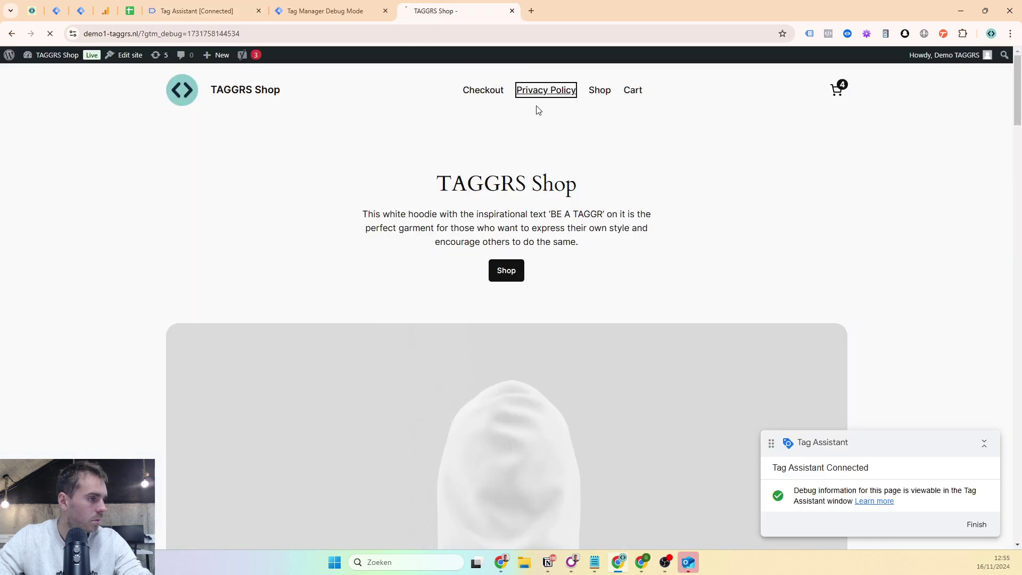
scroll(796, 68, "down", 4)
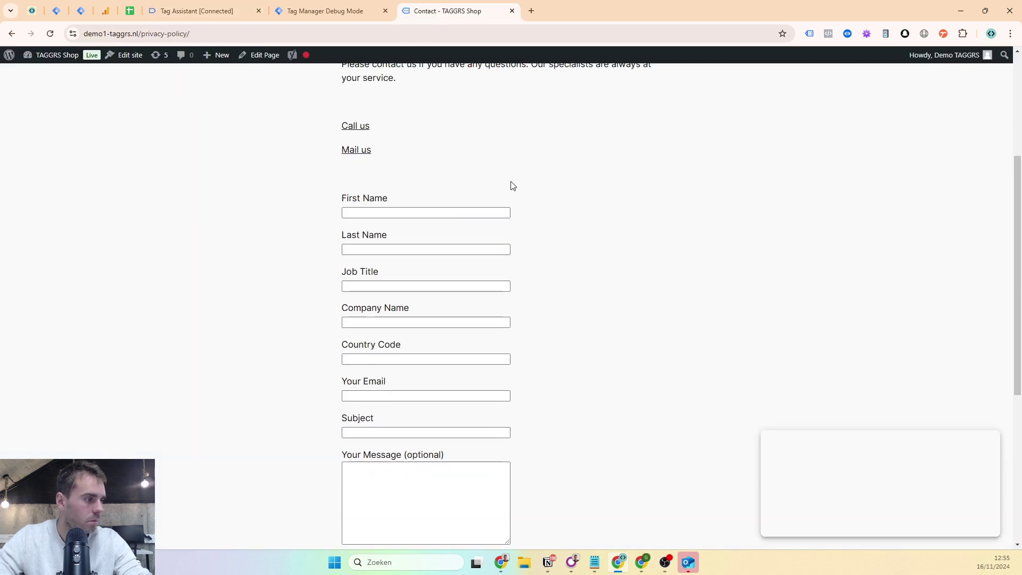
left_click(868, 33)
left_click(756, 97)
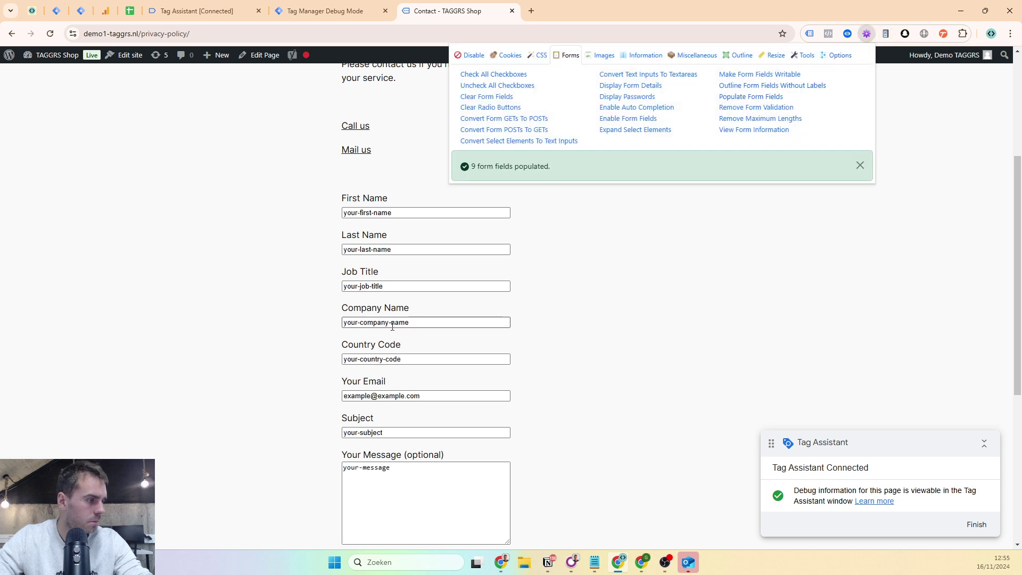
- Replace the placeholder with a real e-mail, submit, and open the submission event in Tag Assistant
triple_click(376, 396)
key("BackSpace")
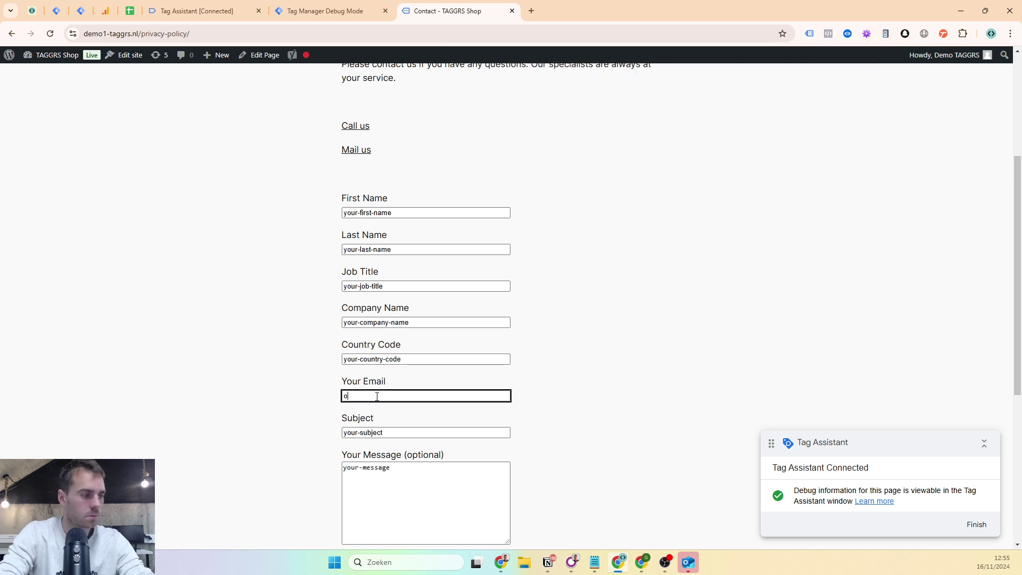
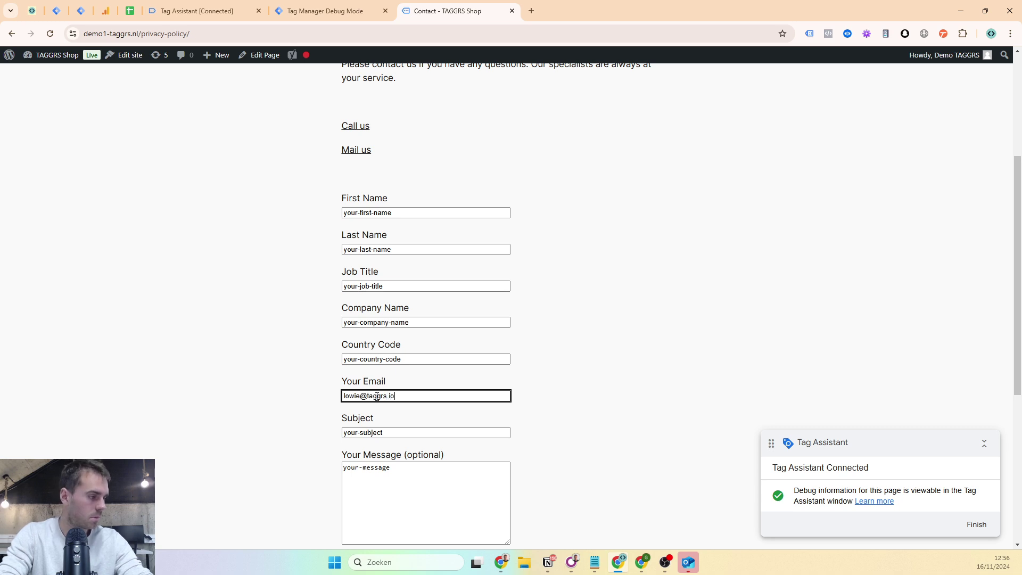
scroll(426, 368, "down", 3)
left_click(358, 408)
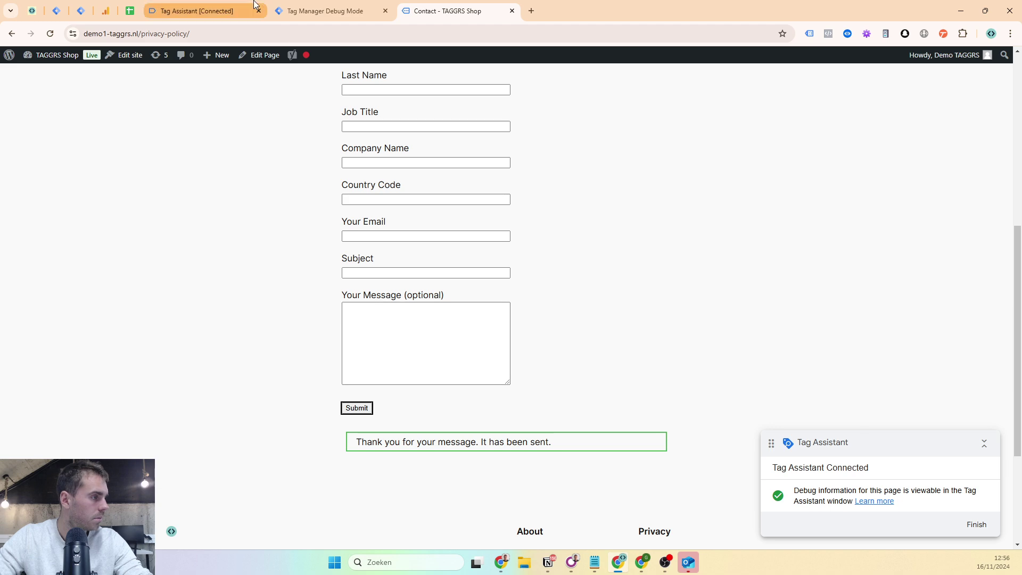
left_click(202, 11)
left_click(91, 173)
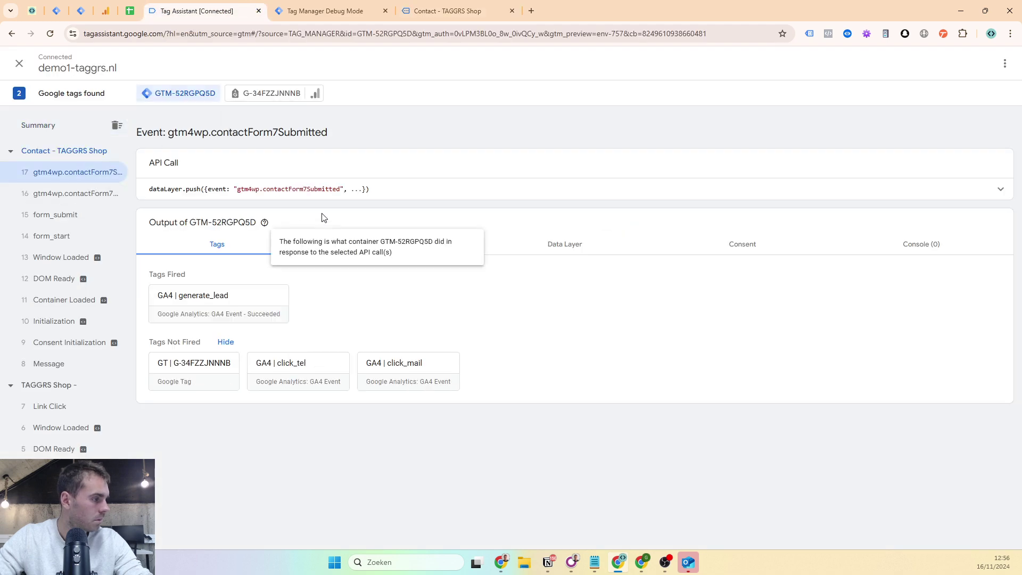
- Expand the generate_lead event and confirm the dlv - email variable captured the submitted email
left_click(352, 197)
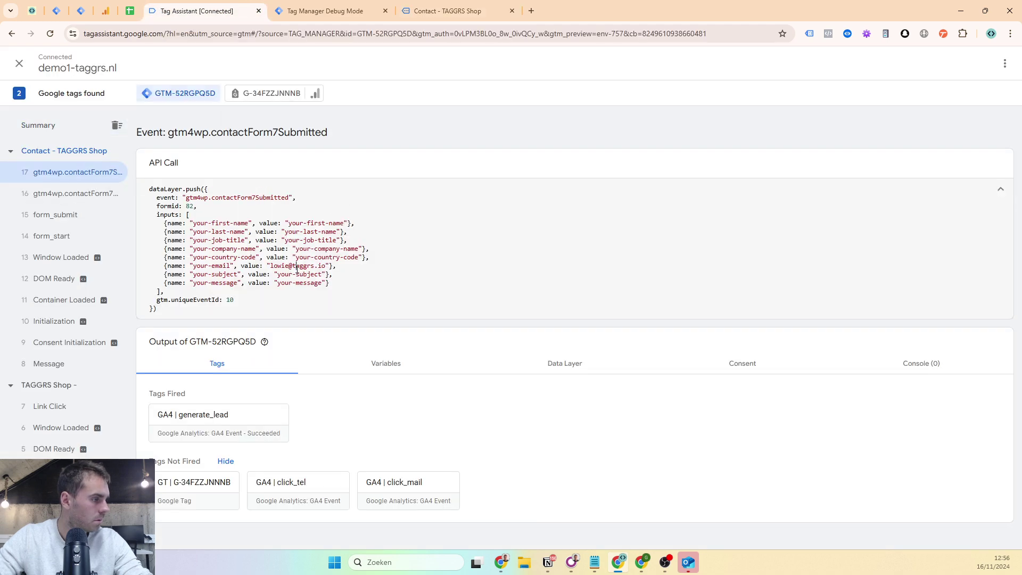
left_click(350, 360)
scroll(356, 298, "down", 2)
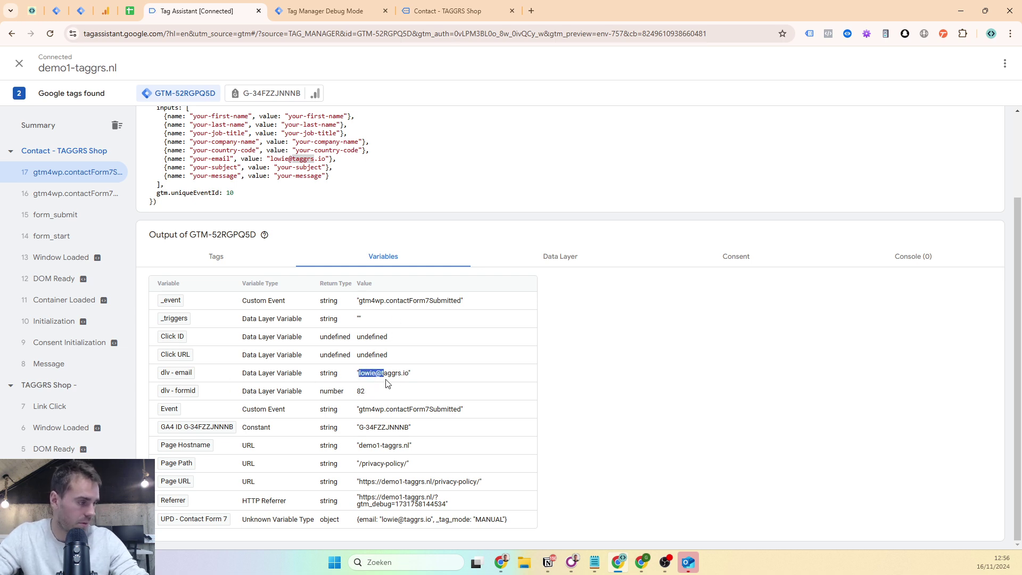
left_click_drag(412, 384, 408, 384)
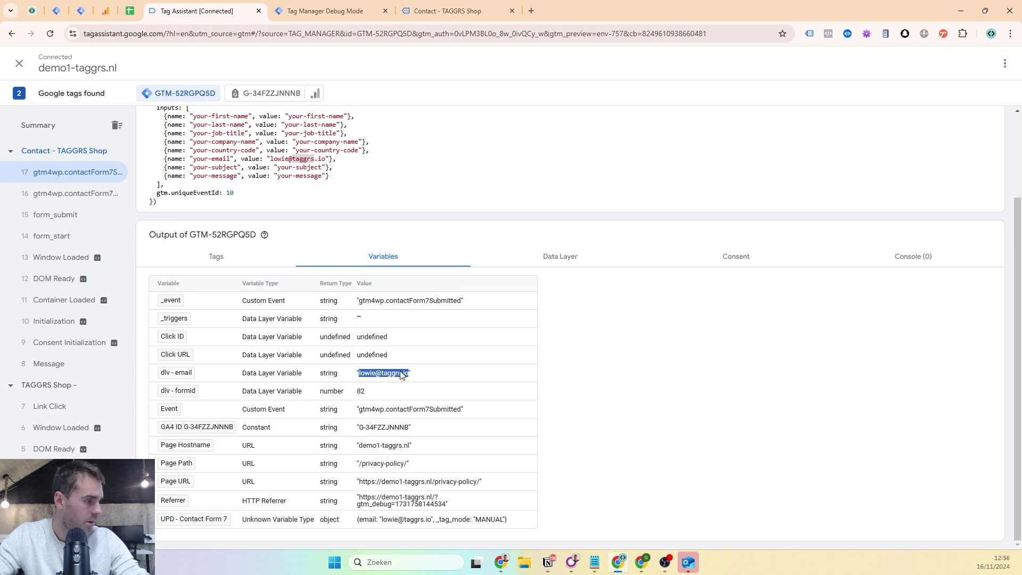
scroll(343, 309, "up", 2)
- Confirm the fired GA4 | generate_lead tag sent the email as manual User Data
left_click(232, 354)
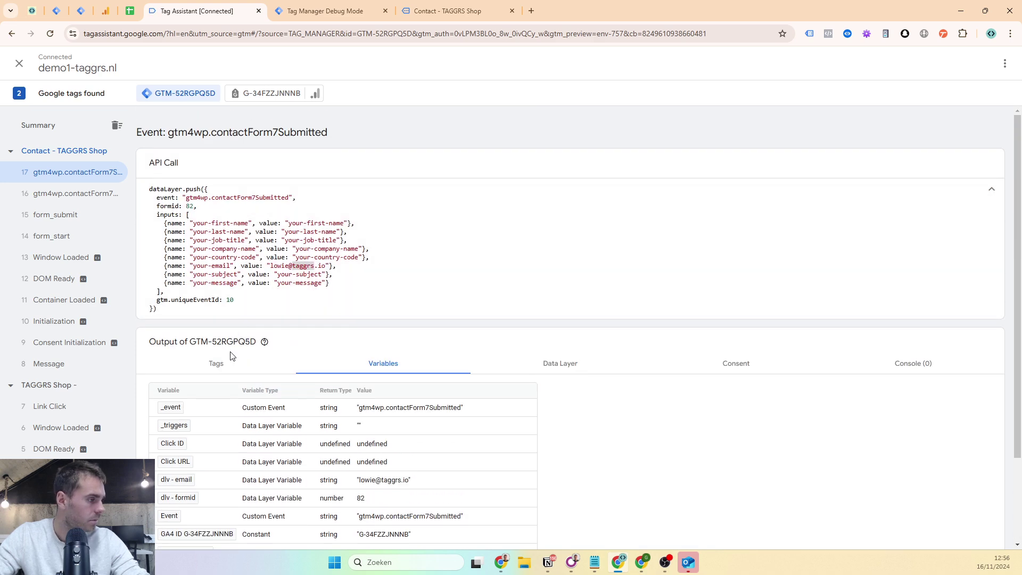
left_click(205, 418)
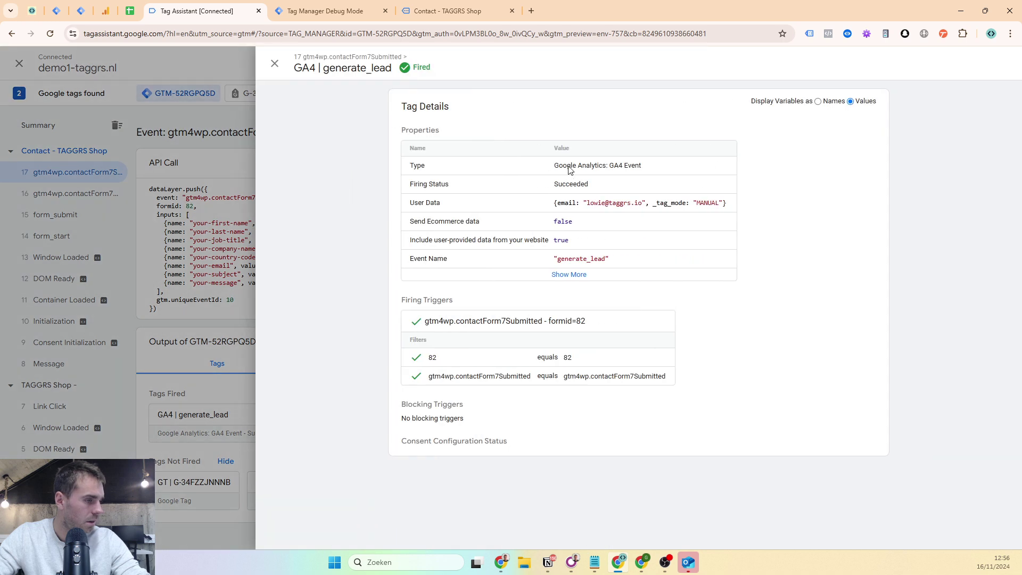
left_click_drag(585, 205, 632, 204)
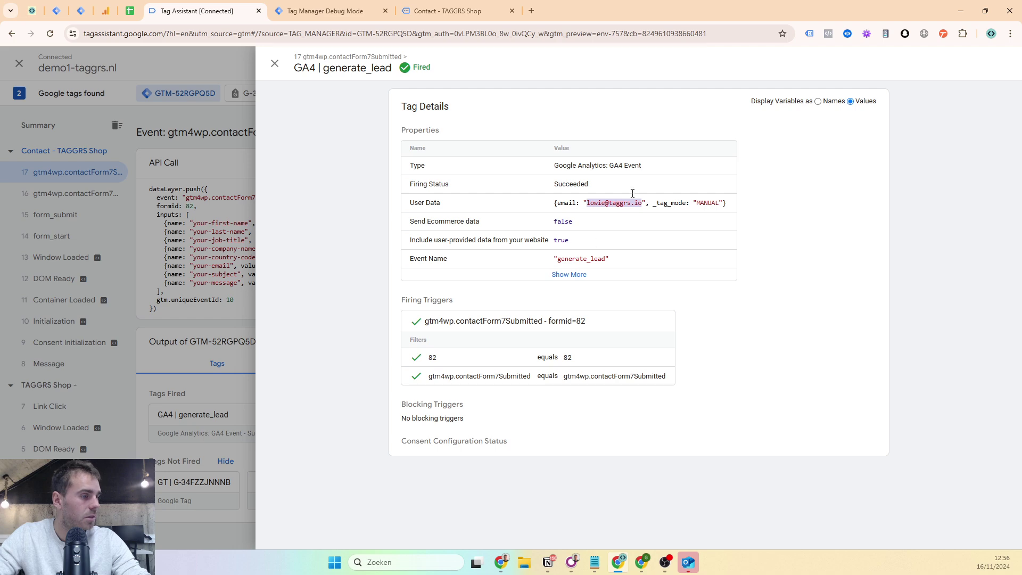
left_click(325, 10)
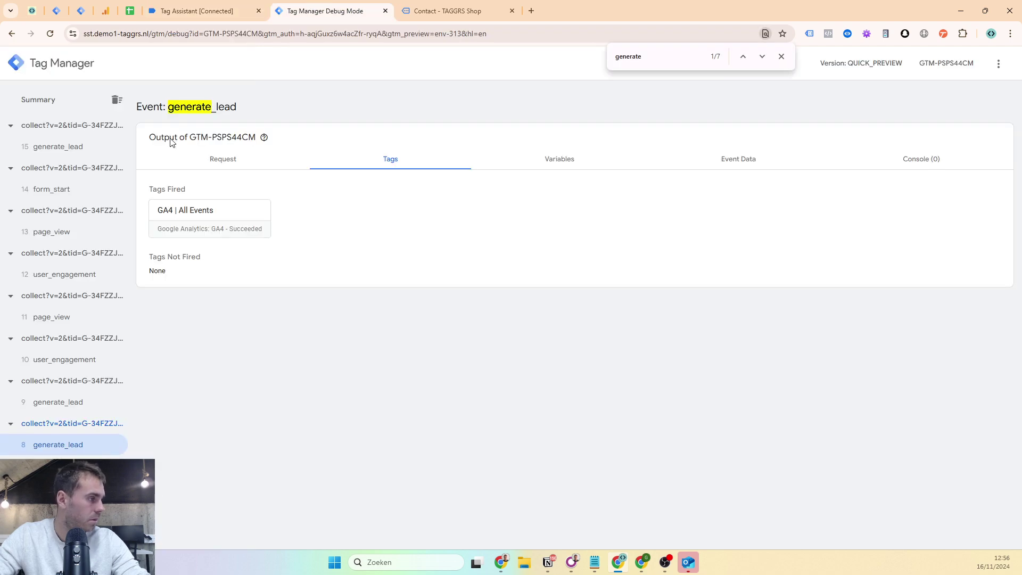
- In server event 15 generate_lead, confirm user_data carries the email in MANUAL mode
left_click(89, 149)
left_click(799, 167)
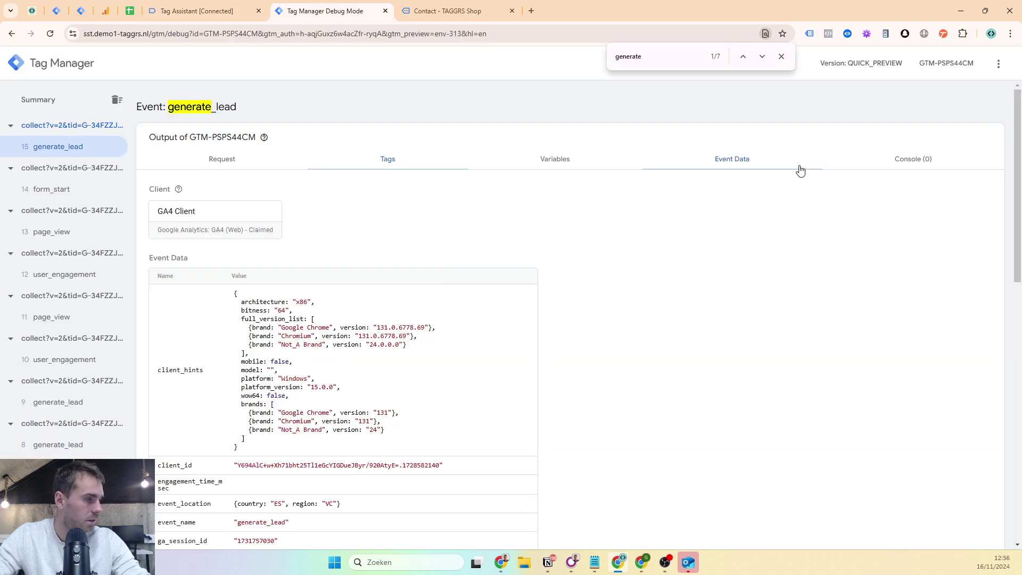
scroll(546, 233, "down", 5)
scroll(327, 226, "down", 4)
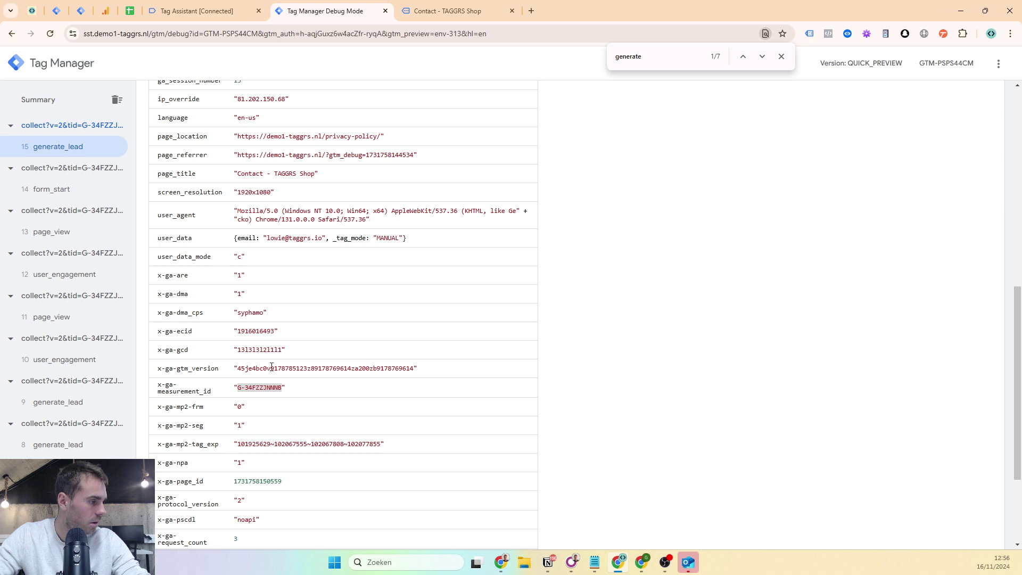
left_click_drag(162, 242, 411, 242)
left_click(781, 57)
- Confirm the GA4 | All Events tag fired for generate_lead, posting with status 204
scroll(349, 213, "up", 8)
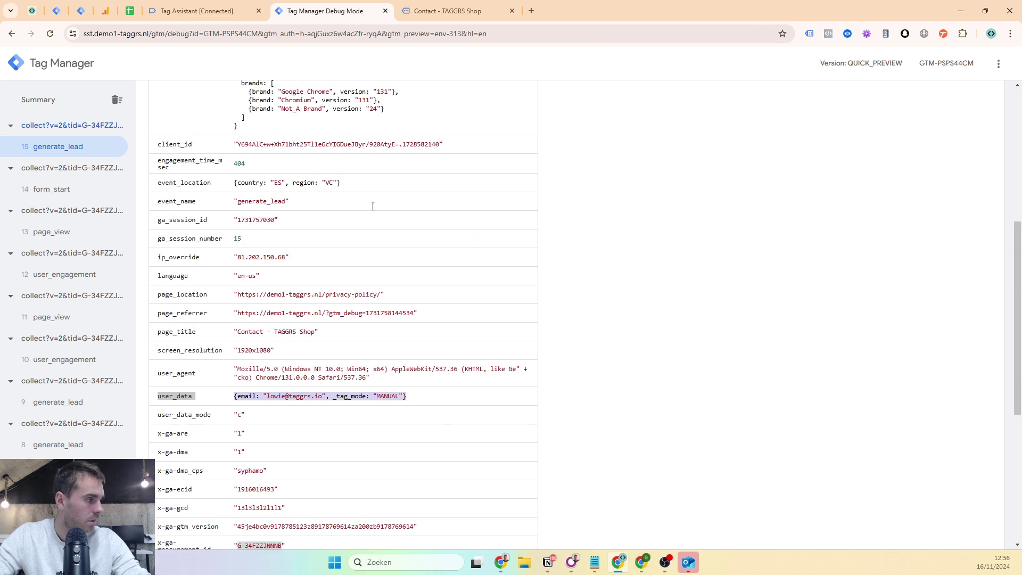
left_click(332, 154)
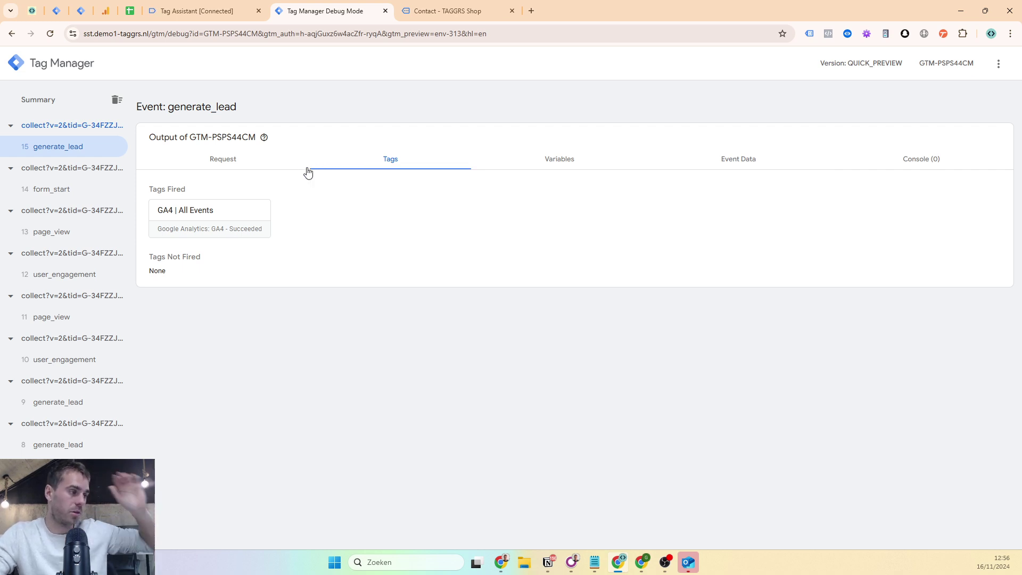
left_click(229, 212)
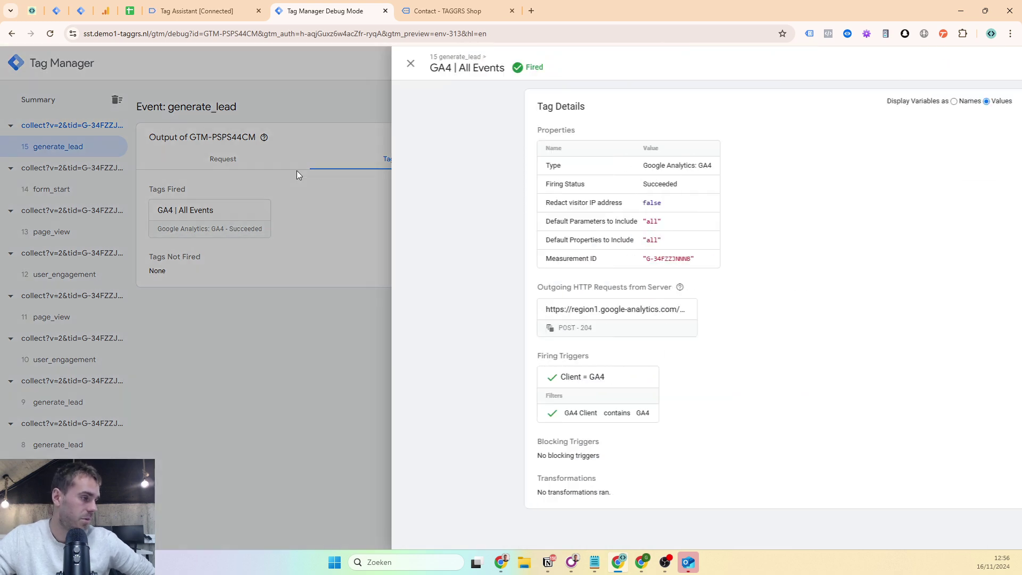
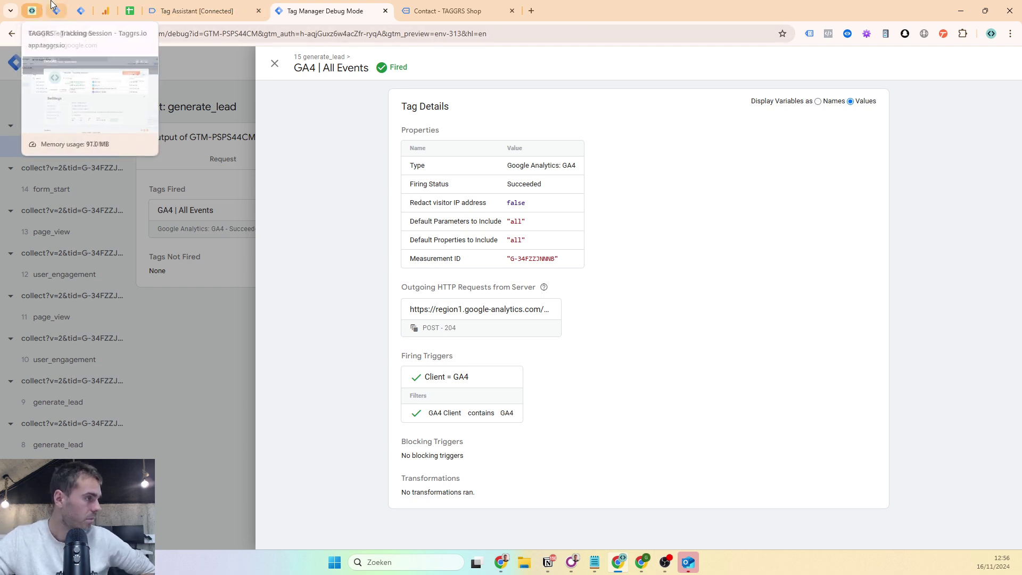
- Tick Enhanced Conversions in A17 on the tutorial checklist, then return to the TAGGRS container settings
left_click(130, 11)
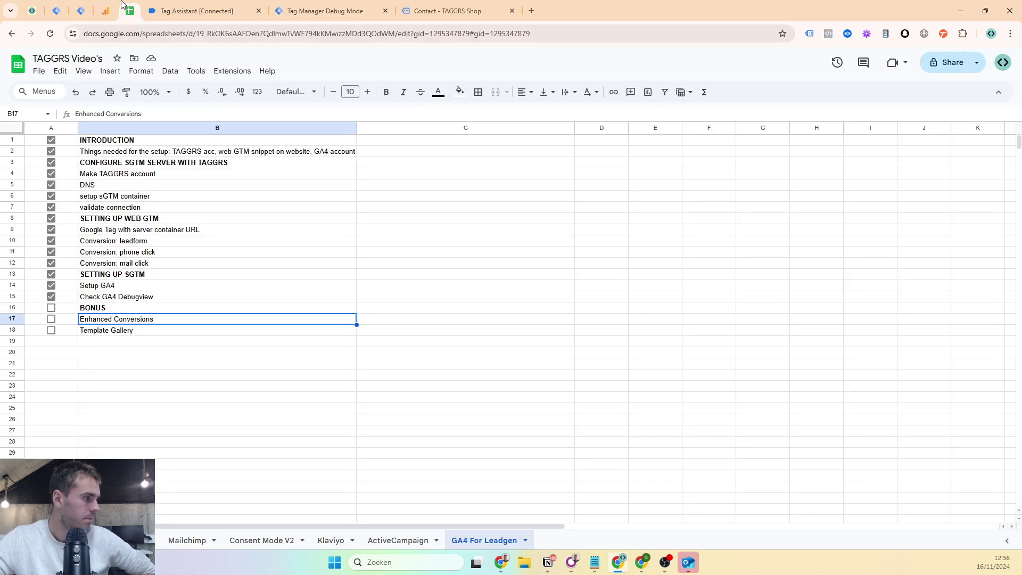
left_click(51, 319)
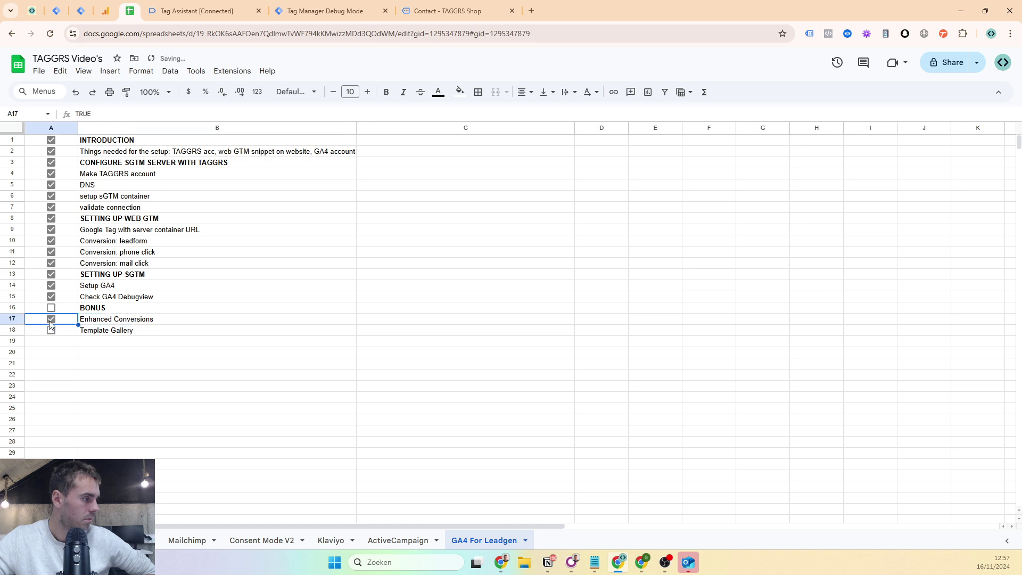
left_click(98, 330)
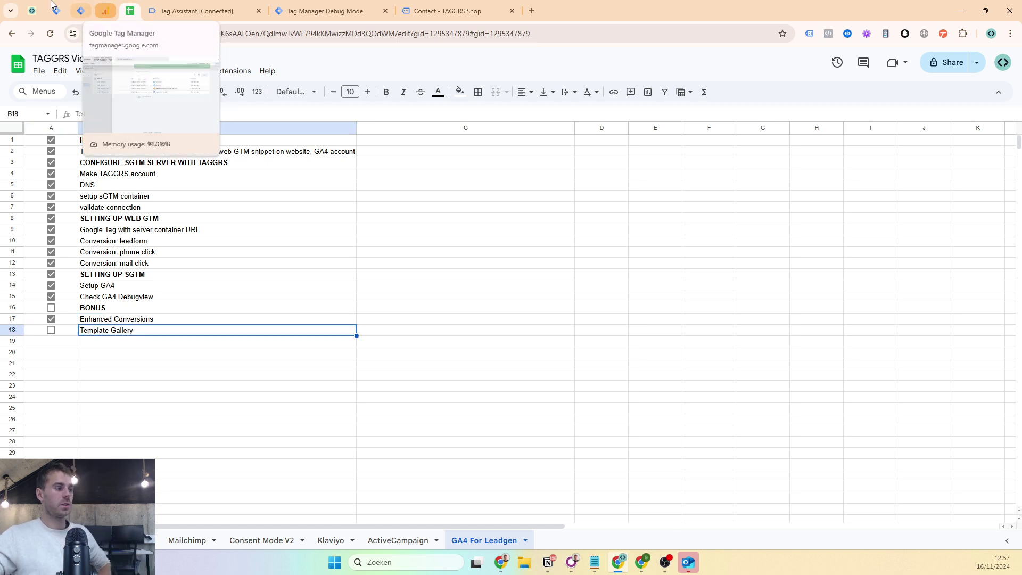
left_click(32, 11)
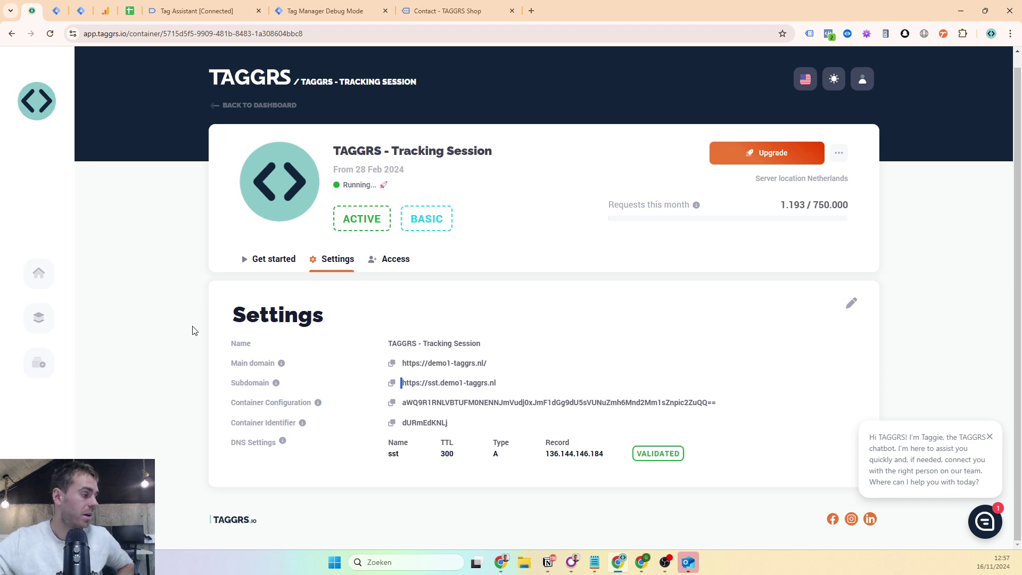
- Search the TAGGRS Template Gallery for 'woocommerce'
left_click(38, 317)
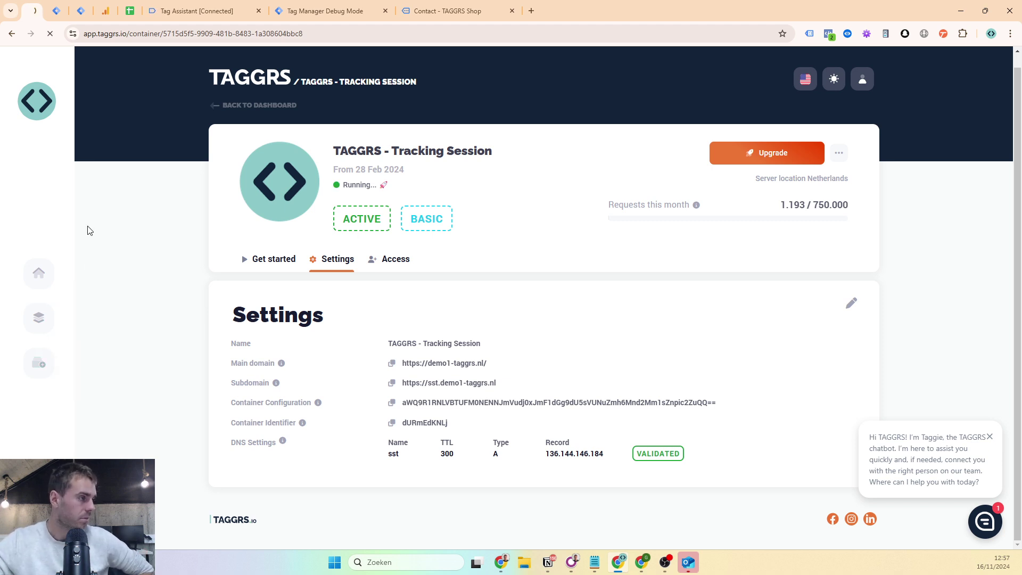
scroll(405, 149, "down", 3)
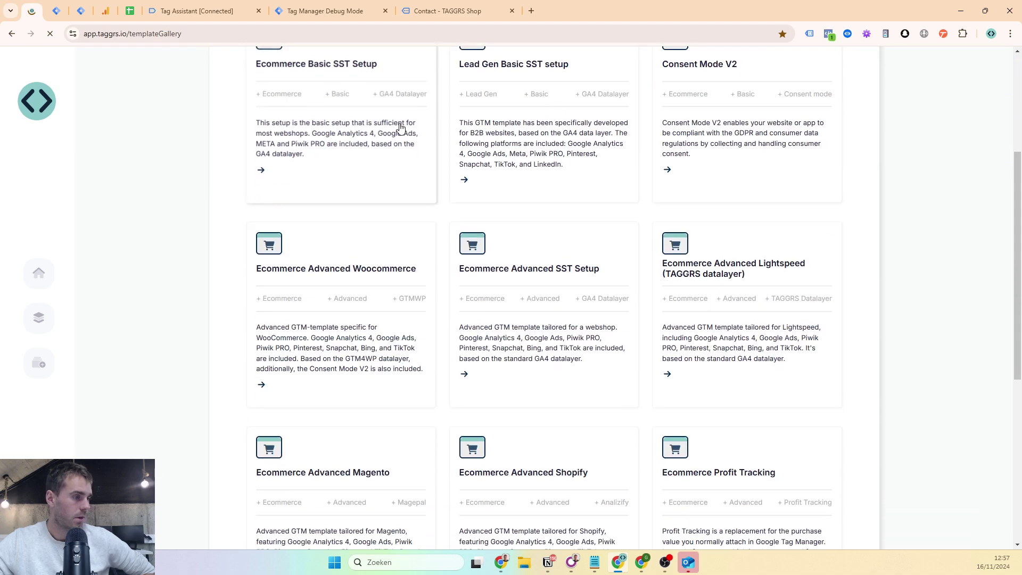
scroll(415, 162, "down", 7)
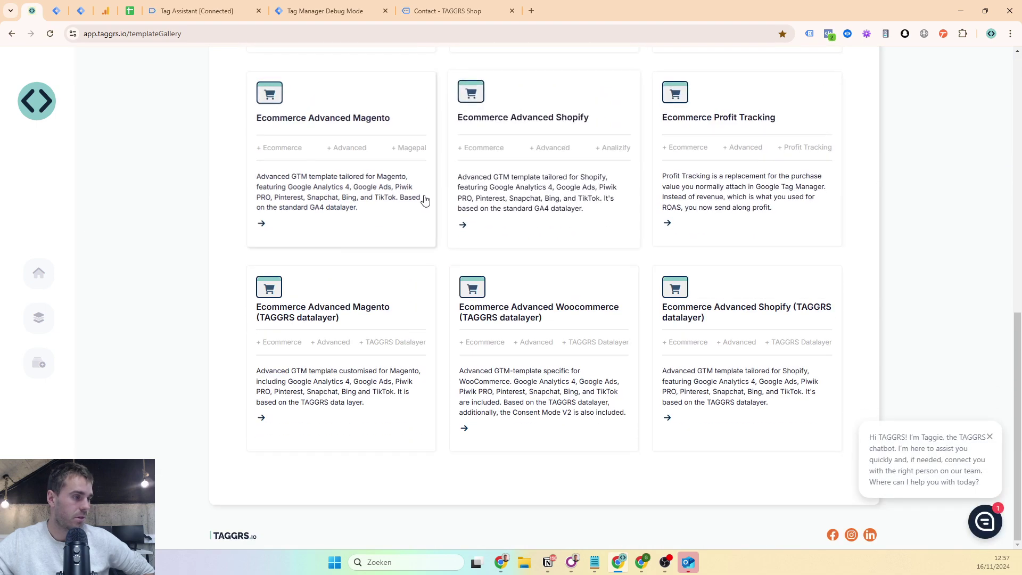
scroll(851, 203, "up", 3)
scroll(846, 210, "down", 3)
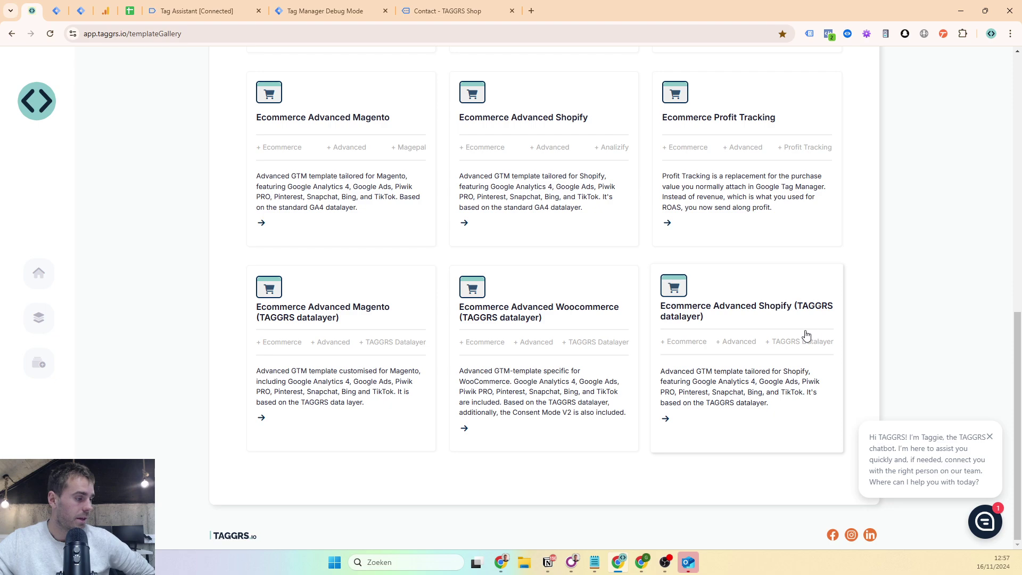
scroll(657, 273, "up", 10)
left_click(523, 191)
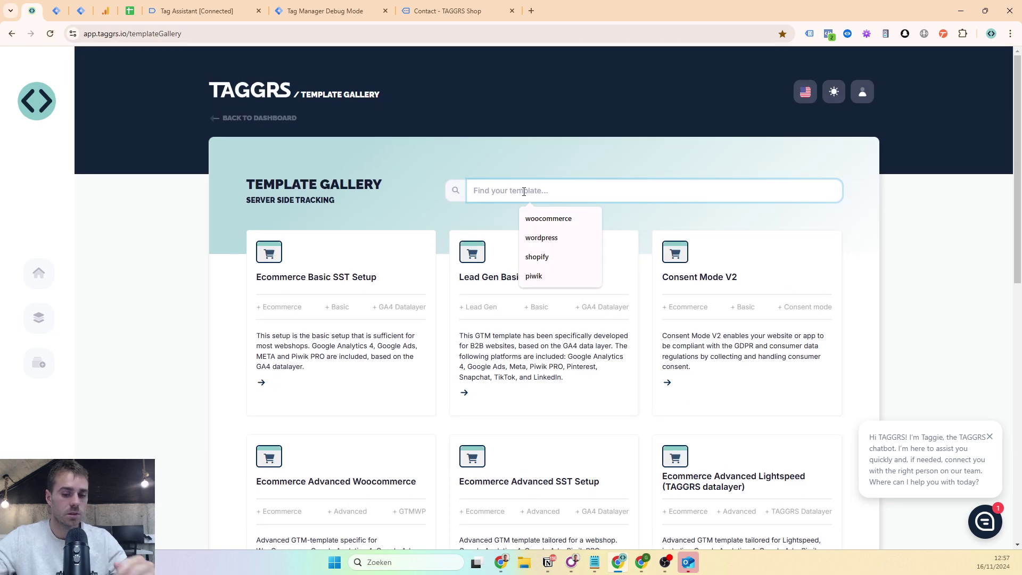
type("wooc")
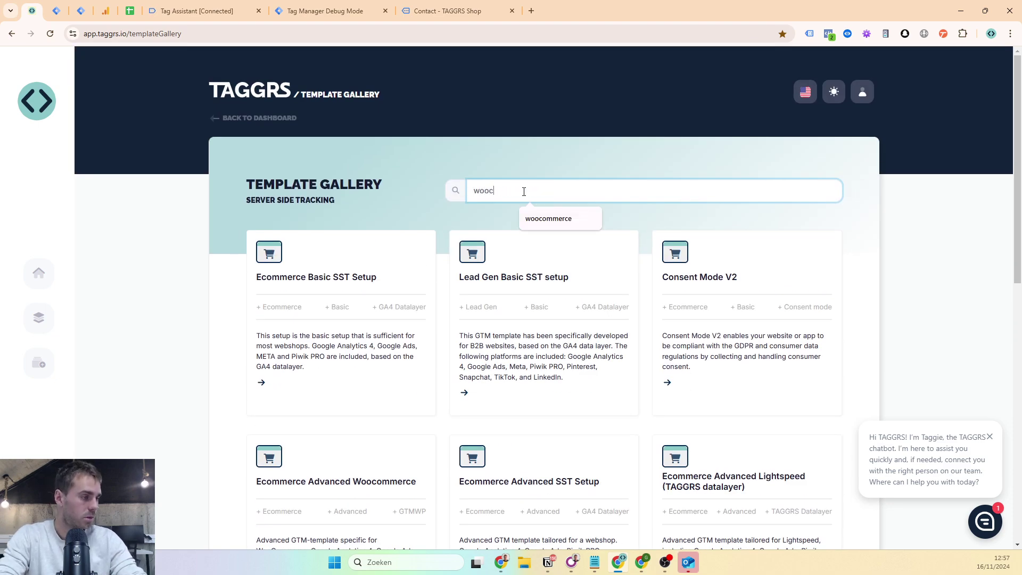
type("ommerce")
key("Return")
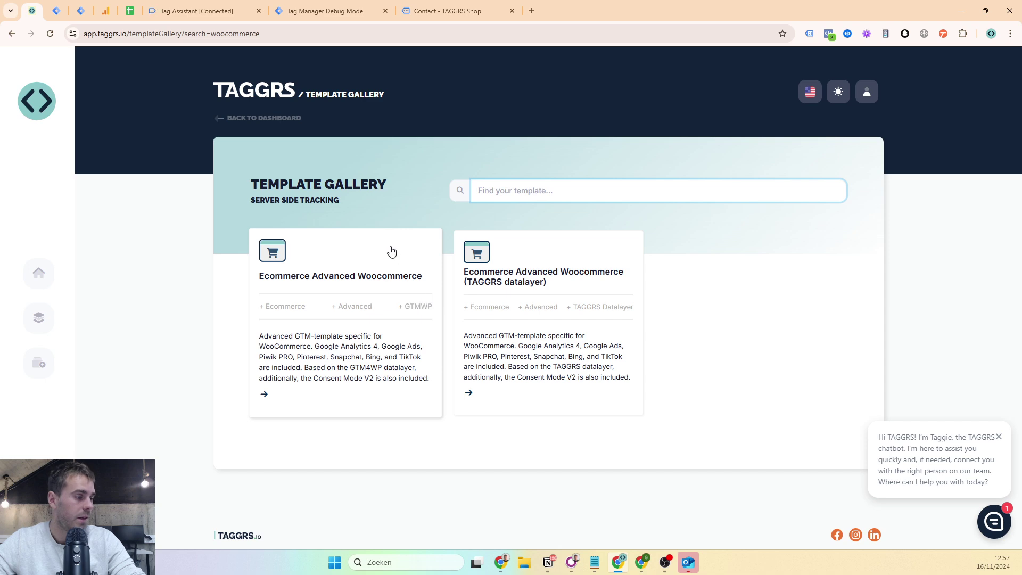
- Open the Ecommerce Advanced Woocommerce template and download its JSON export
left_click(384, 265)
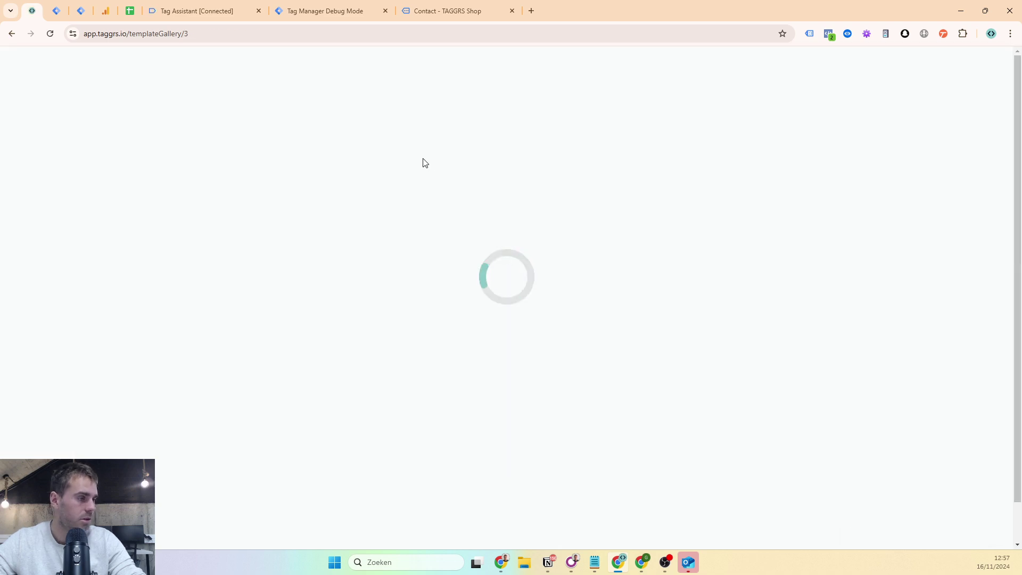
scroll(717, 314, "down", 1)
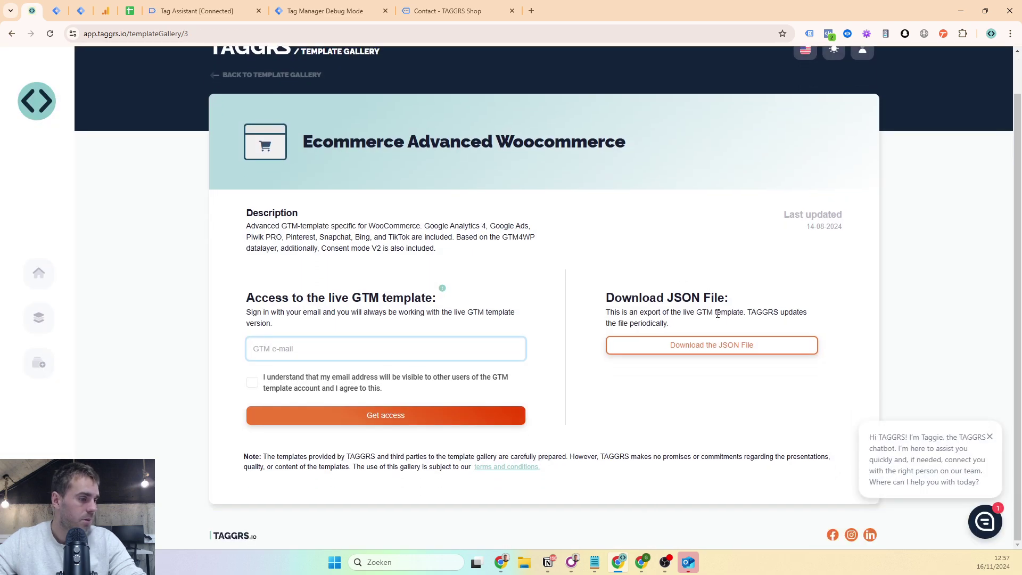
left_click(712, 353)
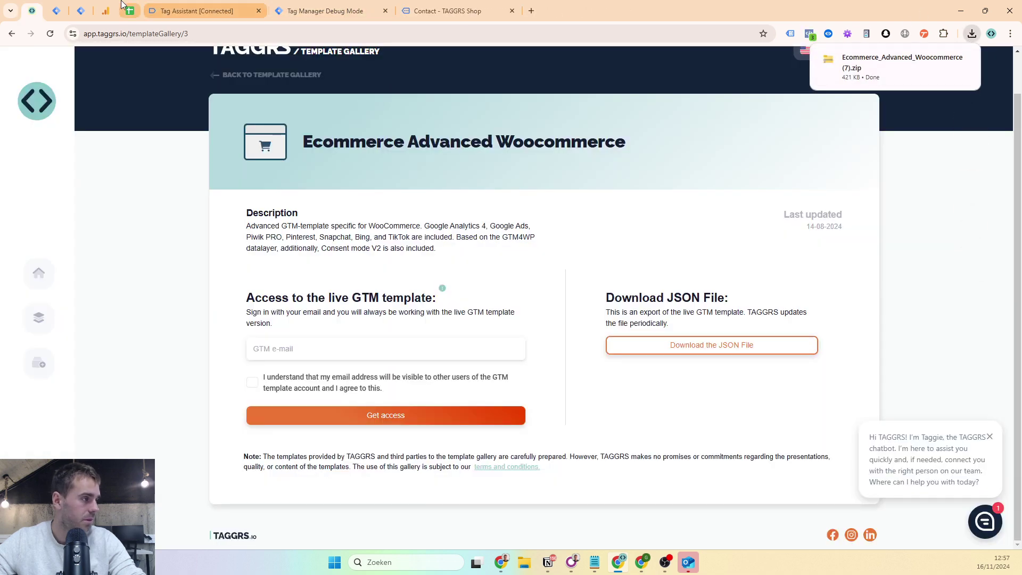
- In GTM Admin, start a container import with Ecommerce_Advanced_Woocommerce_Client_Side.json from the Tracking folder
left_click(58, 10)
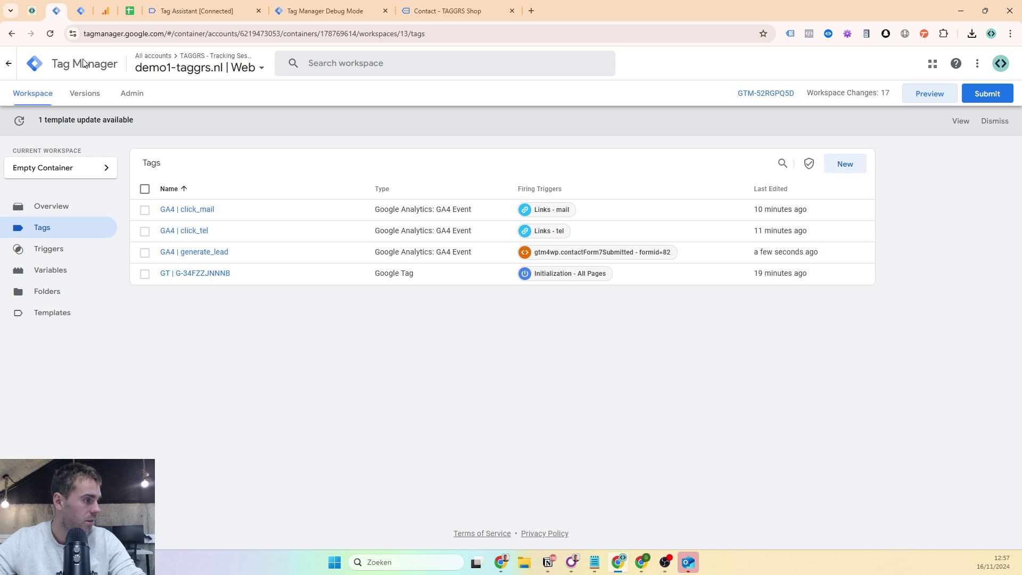
left_click(70, 168)
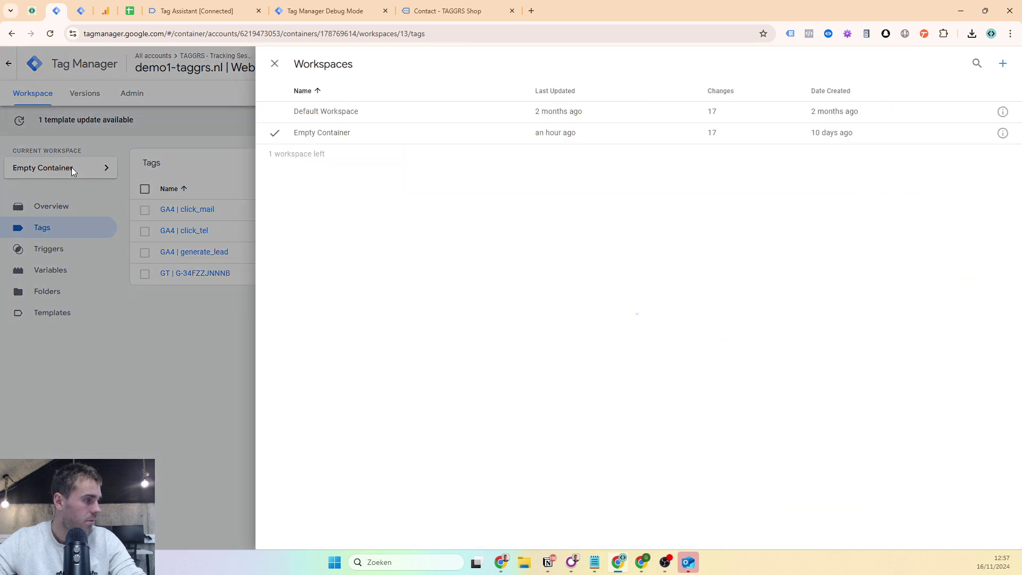
left_click(72, 168)
left_click(128, 98)
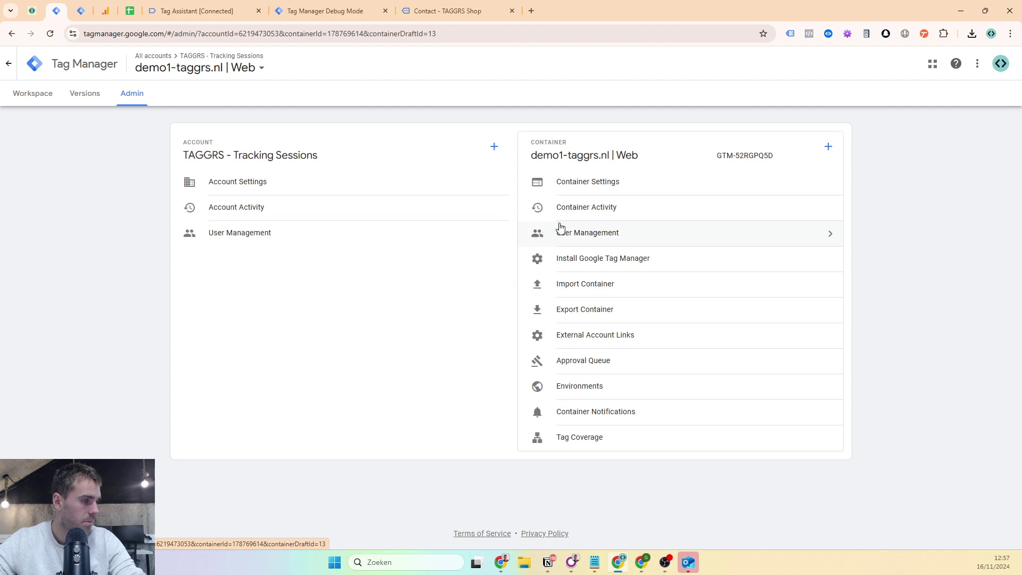
left_click(582, 285)
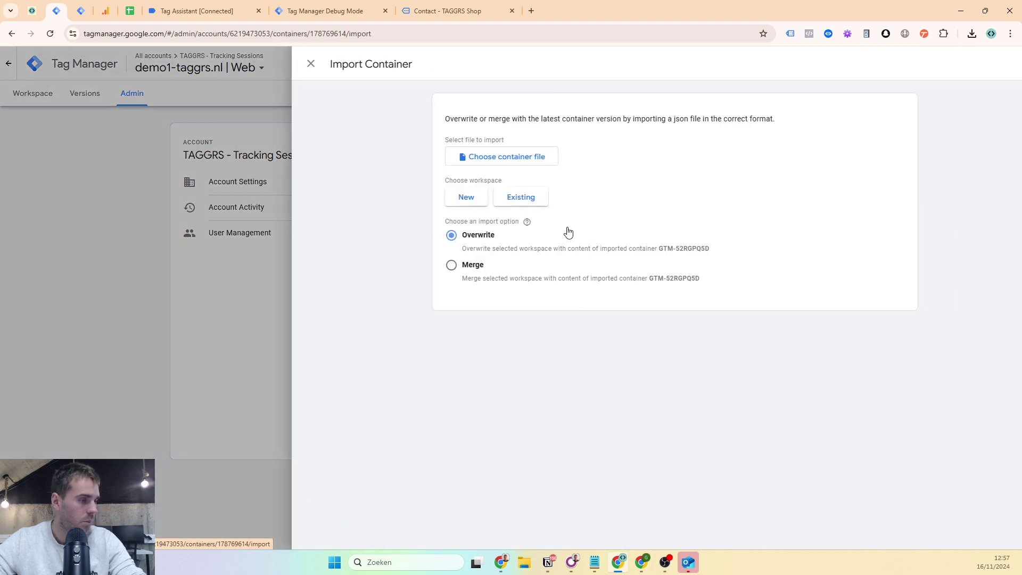
left_click(483, 154)
left_click(84, 224)
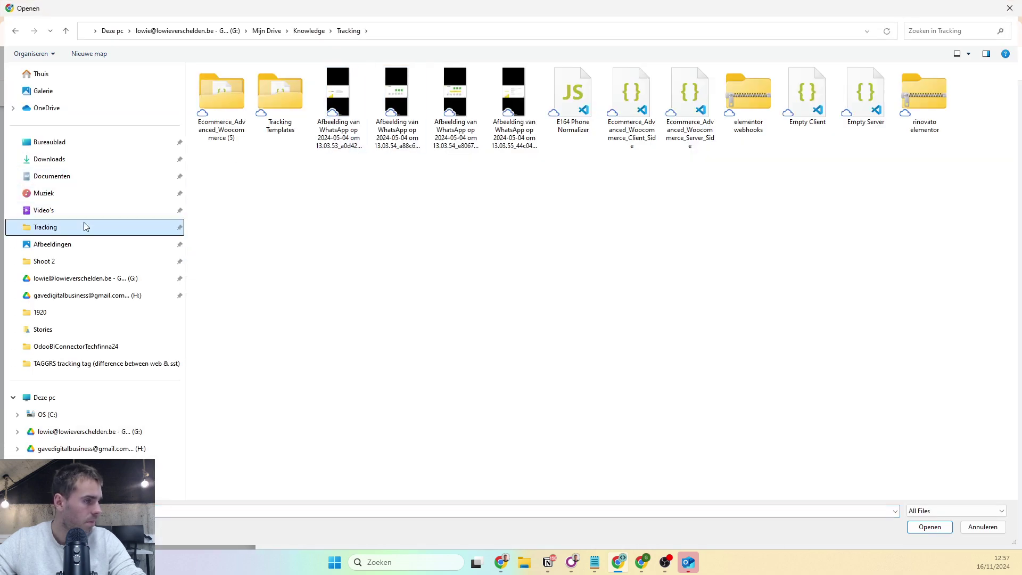
double_click(630, 123)
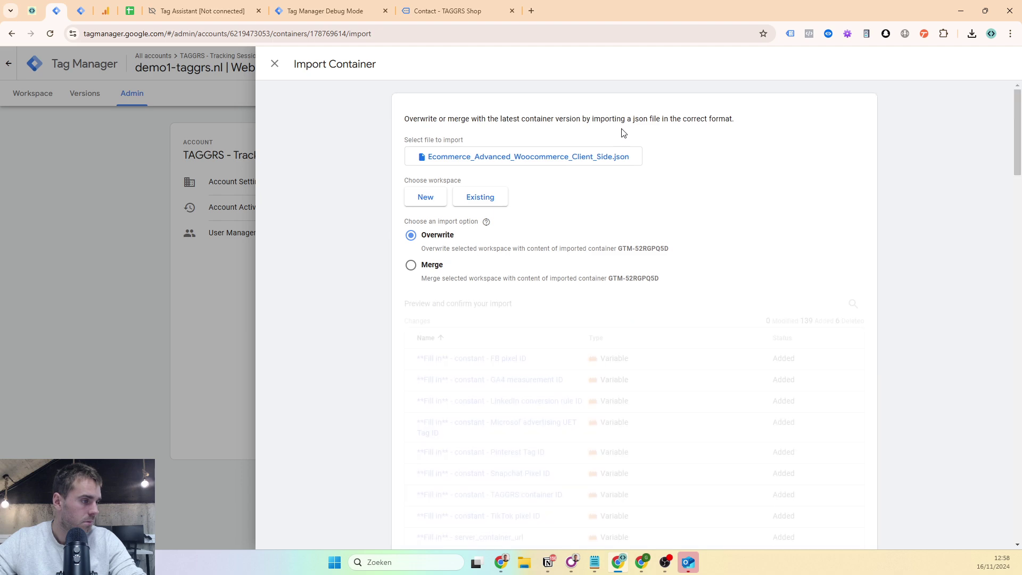
- Import into the existing Empty Container workspace with Overwrite, adding the items to the workspace
scroll(681, 187, "down", 20)
scroll(745, 202, "down", 15)
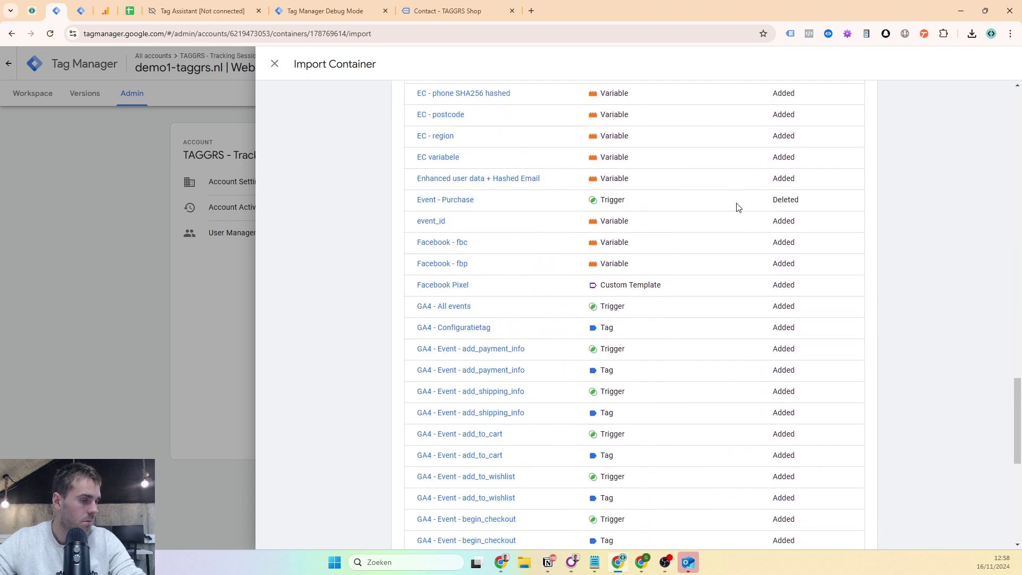
scroll(762, 414, "up", 20)
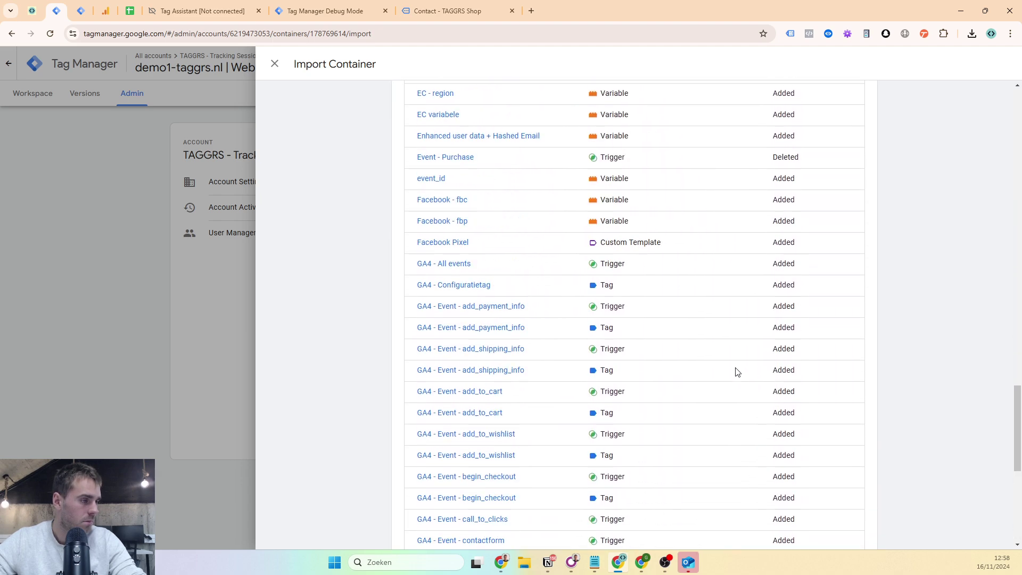
scroll(644, 351, "up", 1)
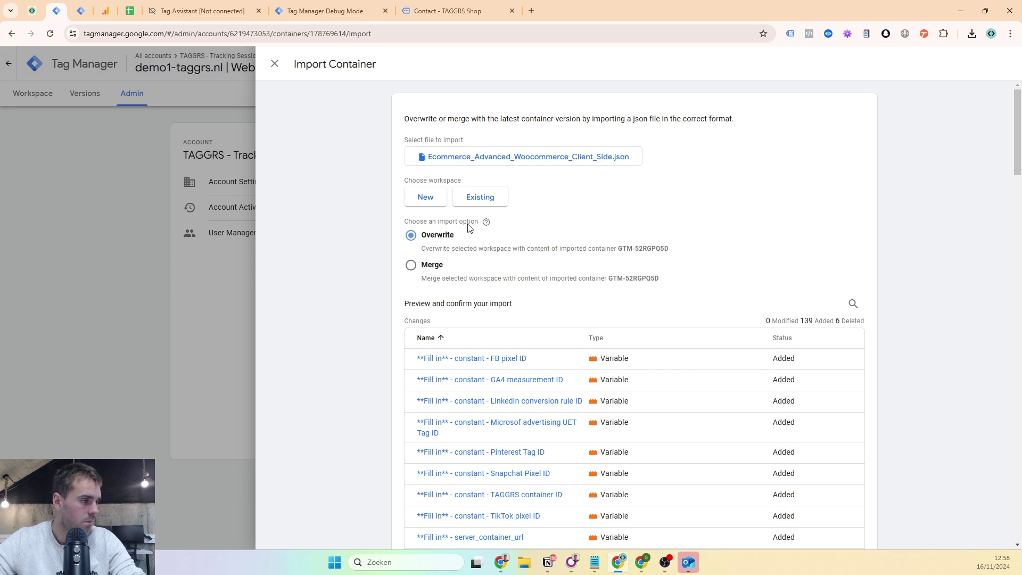
left_click(469, 205)
left_click(465, 136)
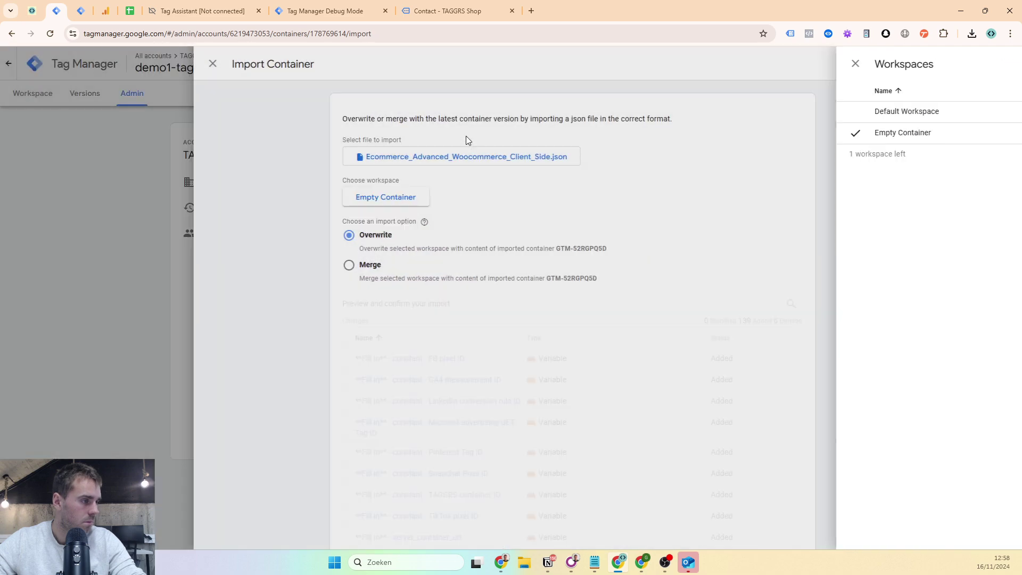
left_click_drag(1016, 115, 953, 526)
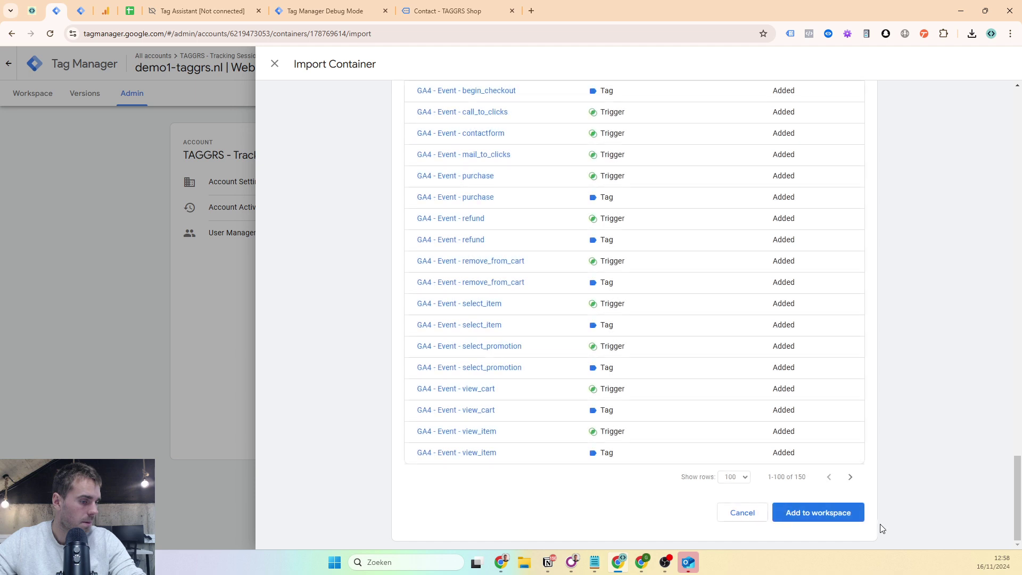
left_click(862, 517)
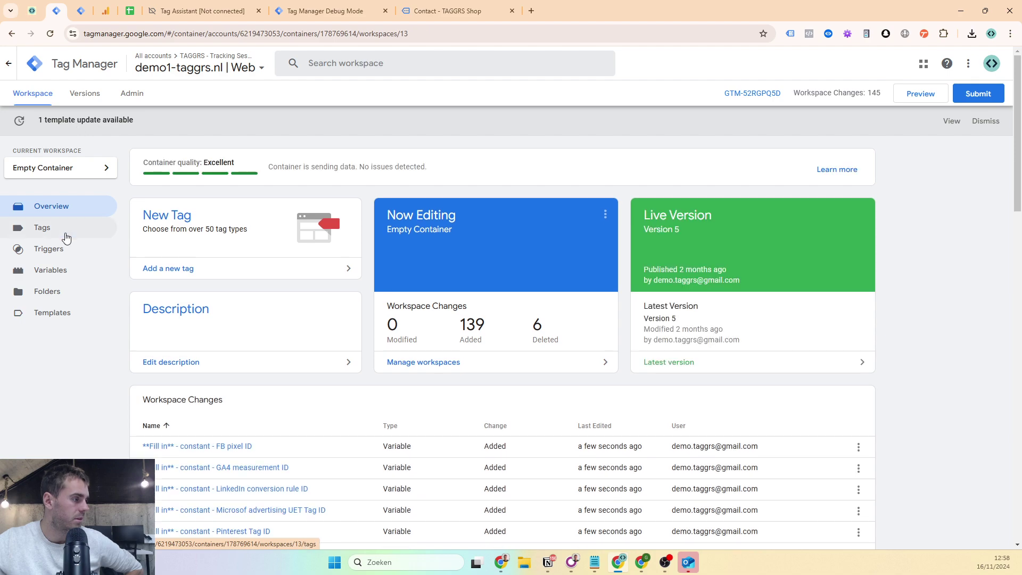
- Review the list of imported tags in the workspace
left_click(102, 228)
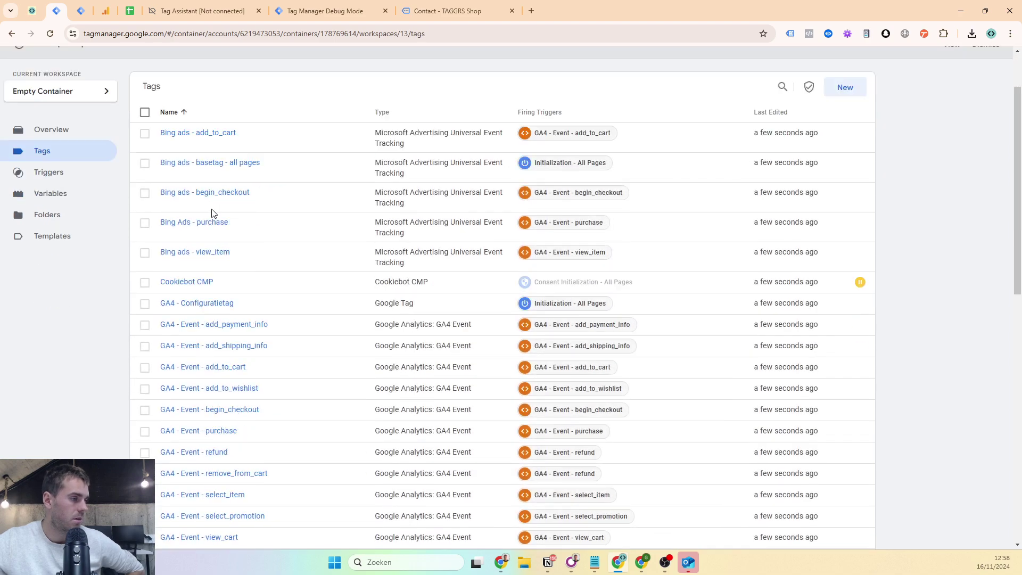
scroll(214, 216, "down", 10)
scroll(210, 216, "down", 3)
scroll(213, 219, "up", 15)
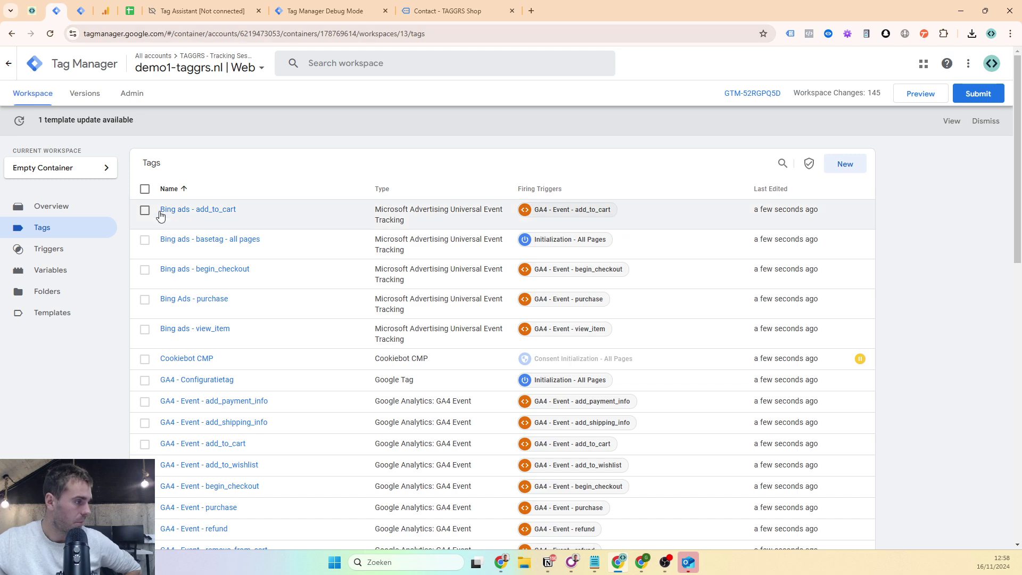
- Review the imported user-defined variables, including the '**Fill in** - constant' ID placeholders
left_click(106, 268)
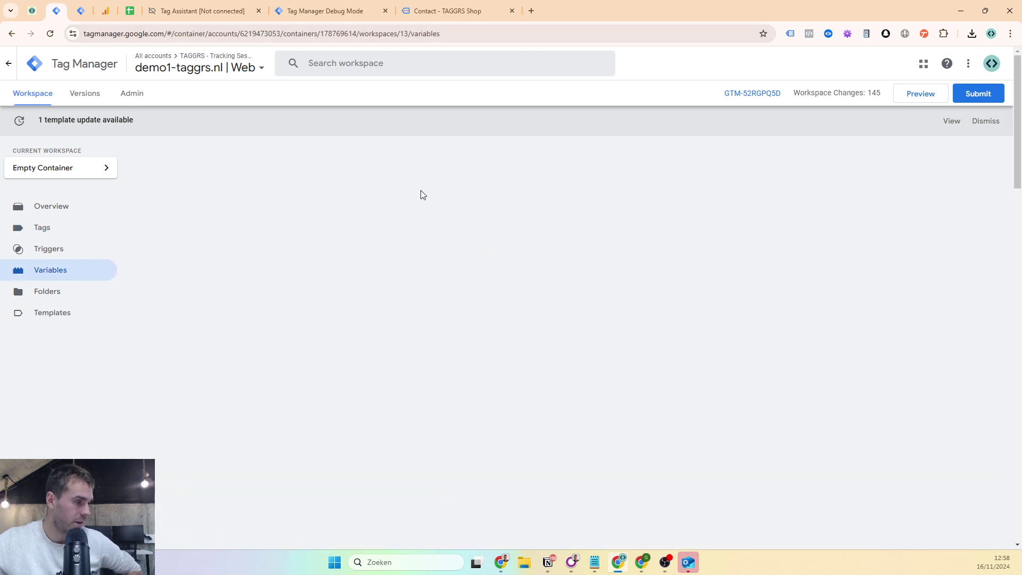
scroll(435, 214, "down", 3)
scroll(242, 257, "down", 1)
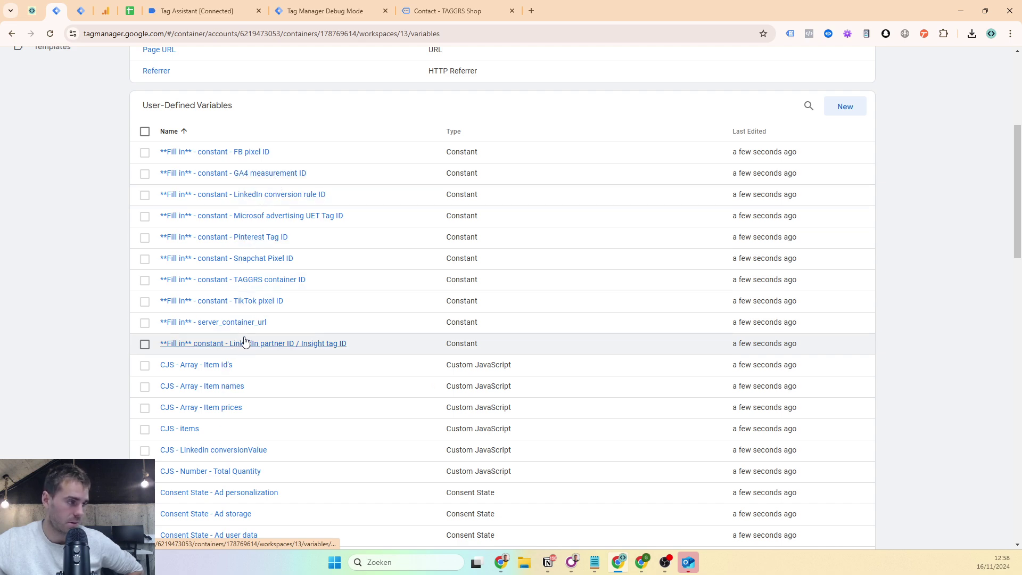
scroll(258, 259, "down", 2)
scroll(250, 255, "up", 1)
scroll(246, 254, "up", 5)
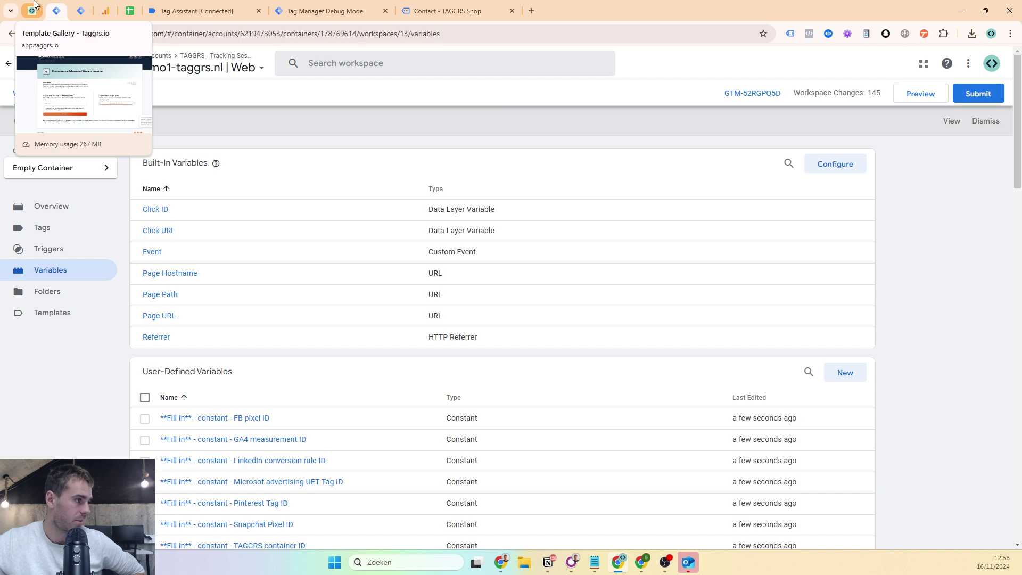
- Tick Template Gallery (A18) and the BONUS heading (A16) on the tutorial checklist
left_click(114, 8)
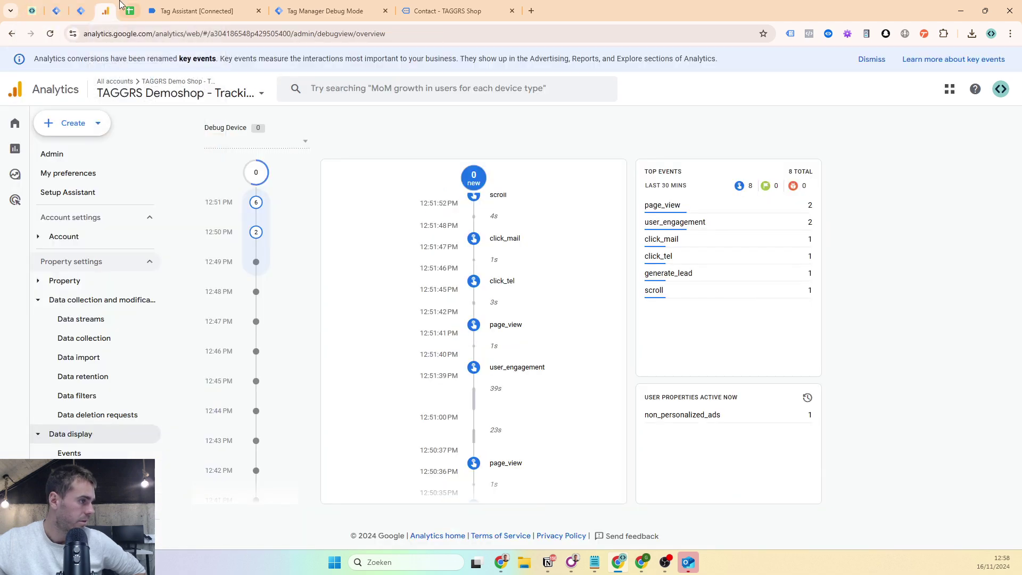
left_click(122, 7)
left_click(52, 331)
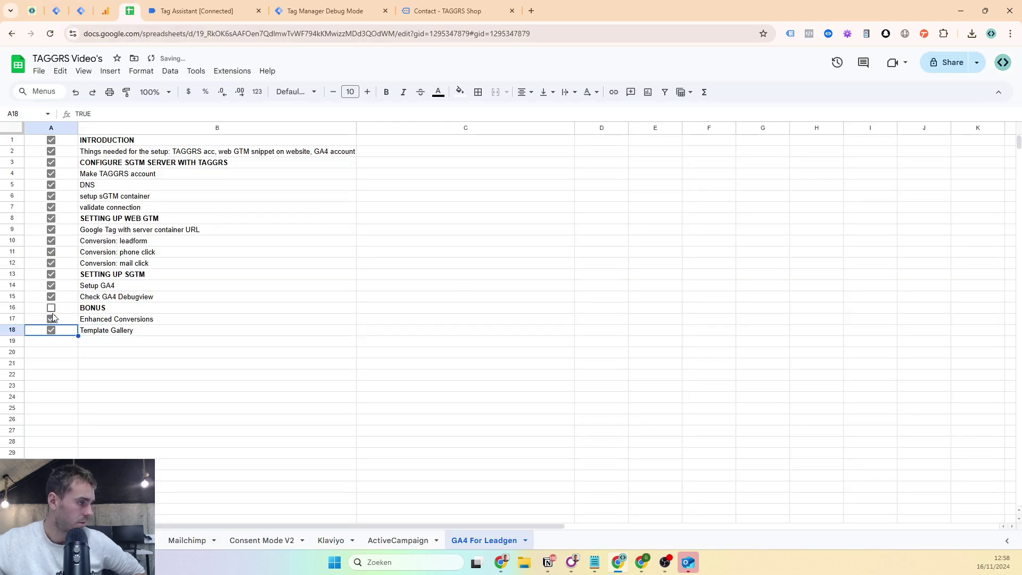
left_click(51, 308)
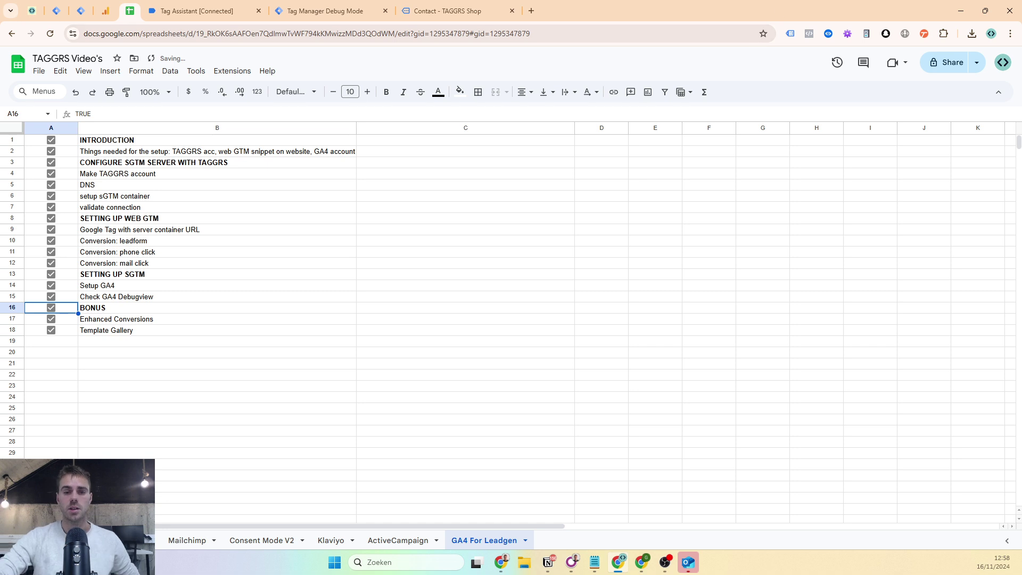